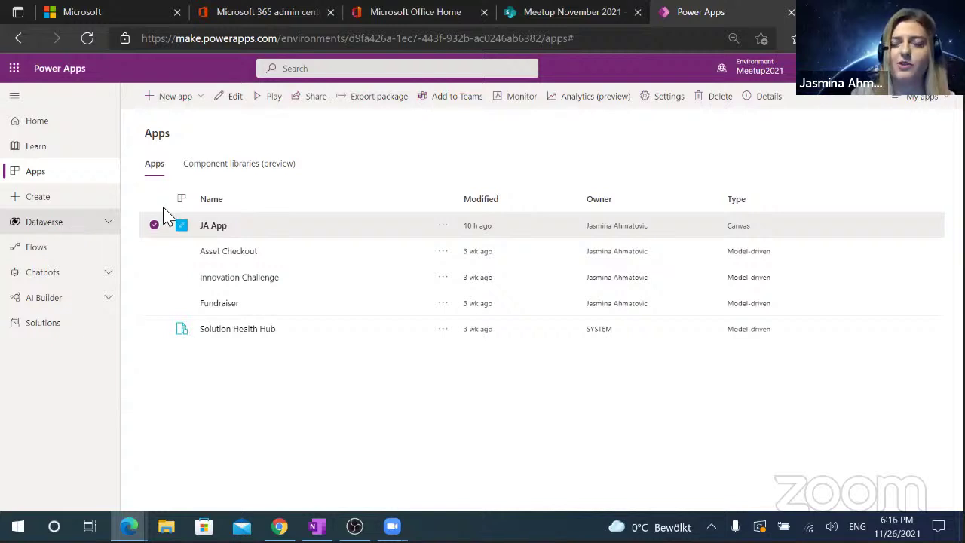
# Review the available environments, open the Power Platform admin center, and view the new environment form without creating one.
pyautogui.click(761, 81)
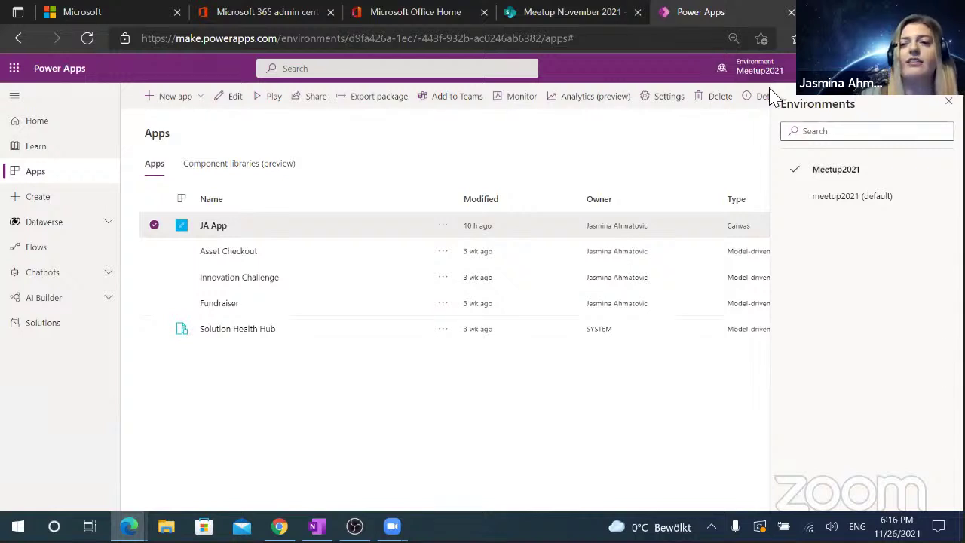
pyautogui.click(846, 206)
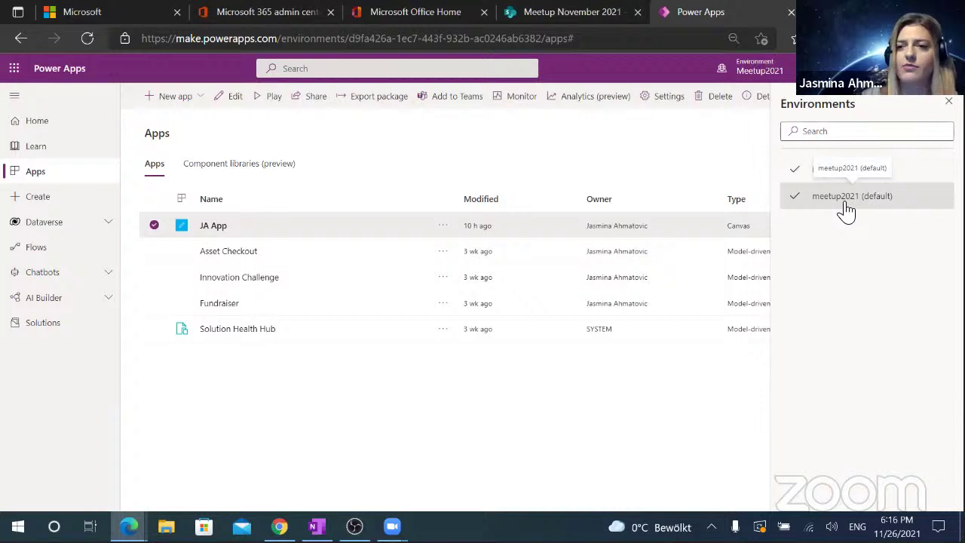
pyautogui.click(889, 68)
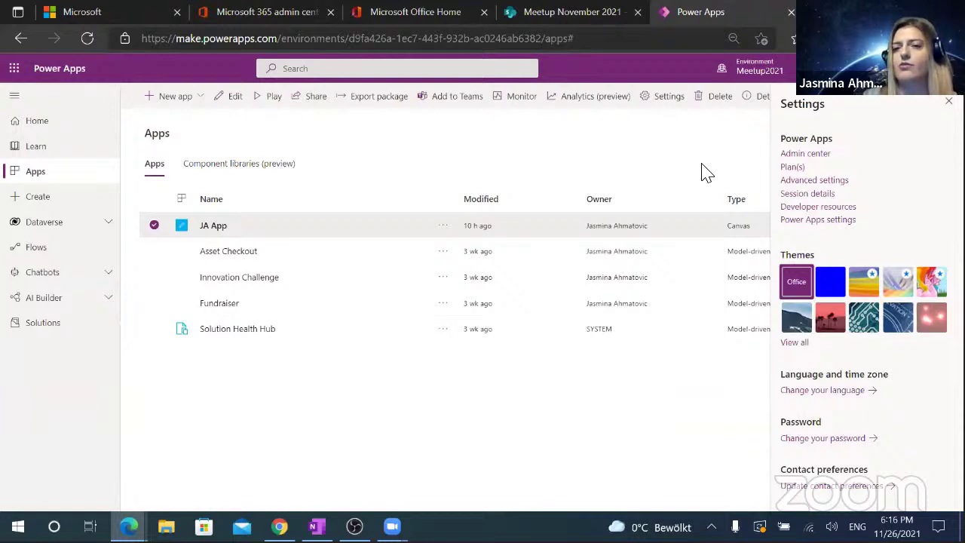
pyautogui.click(801, 155)
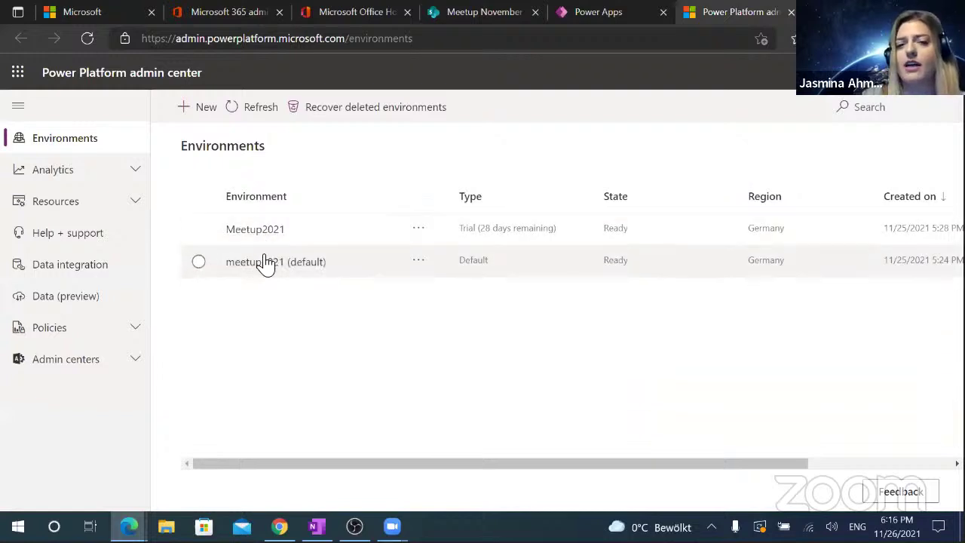
pyautogui.click(201, 114)
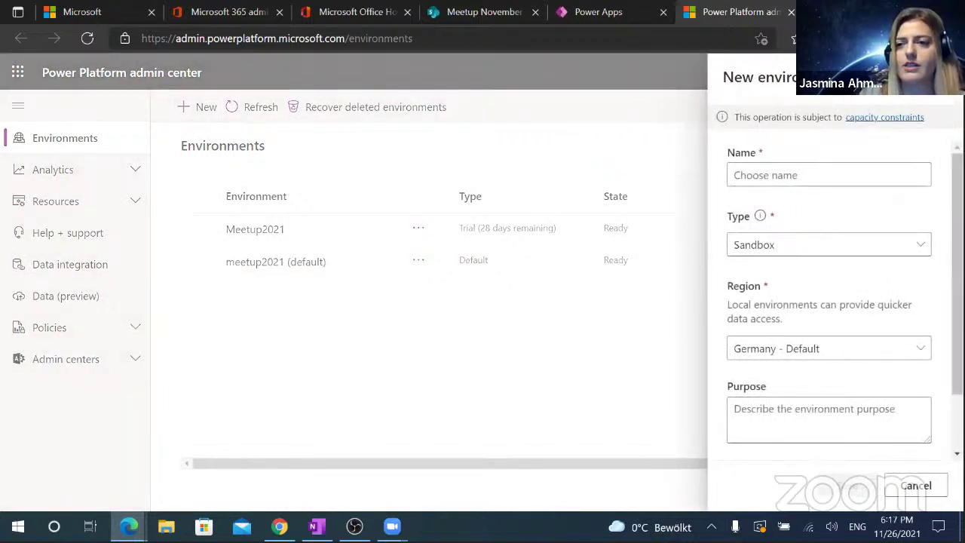
pyautogui.press('Escape')
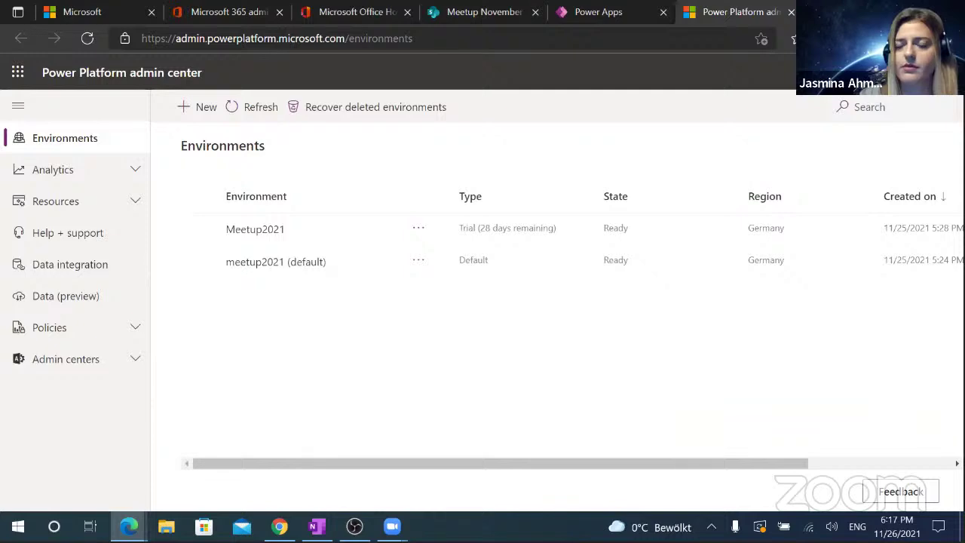
# Close the Power Platform admin center and the settings pane, and view the list of environments in Power Apps.
pyautogui.press('super+Down')
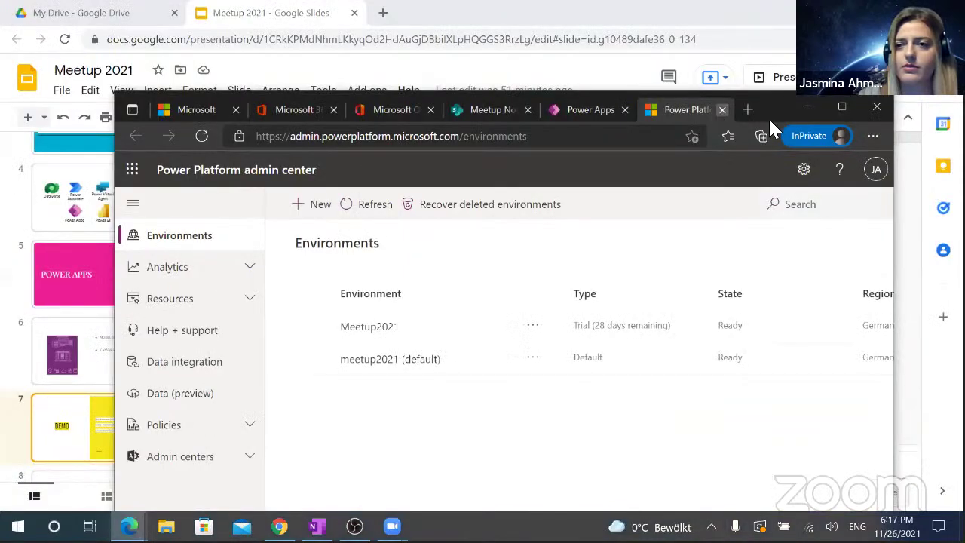
pyautogui.click(722, 110)
pyautogui.doubleClick(758, 114)
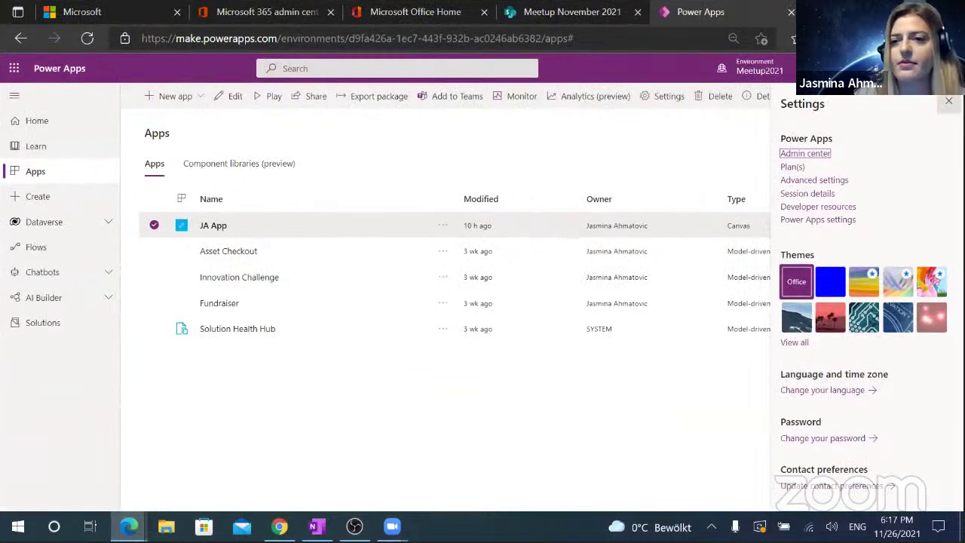
pyautogui.click(689, 156)
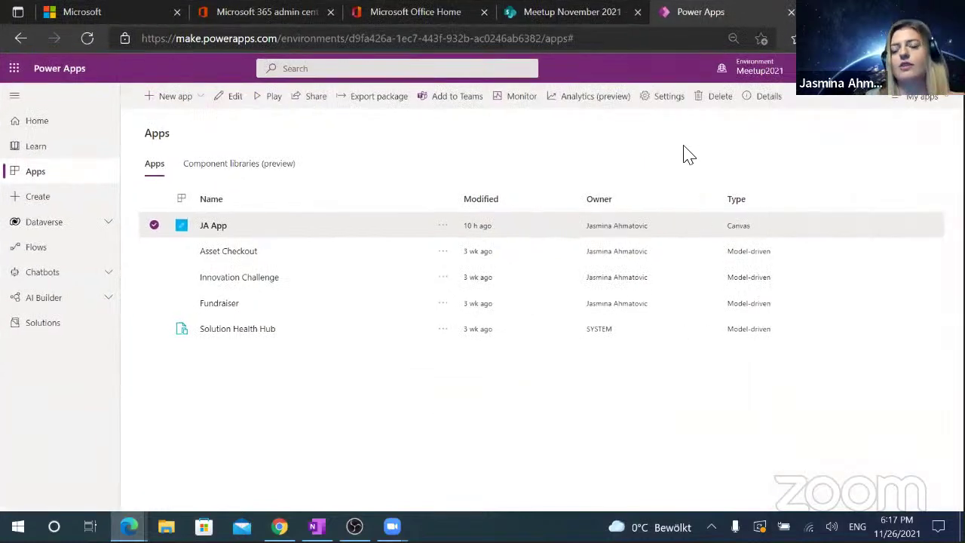
pyautogui.click(756, 73)
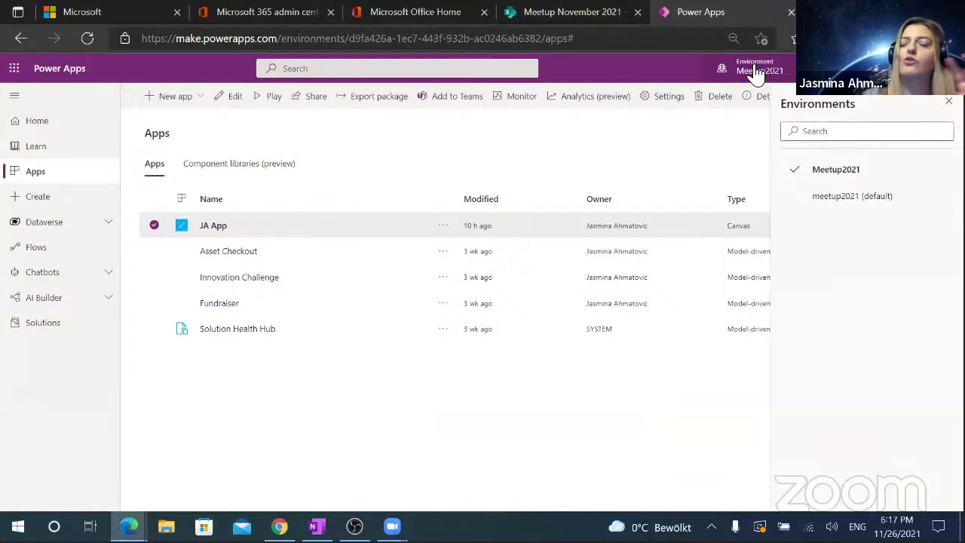
pyautogui.click(850, 200)
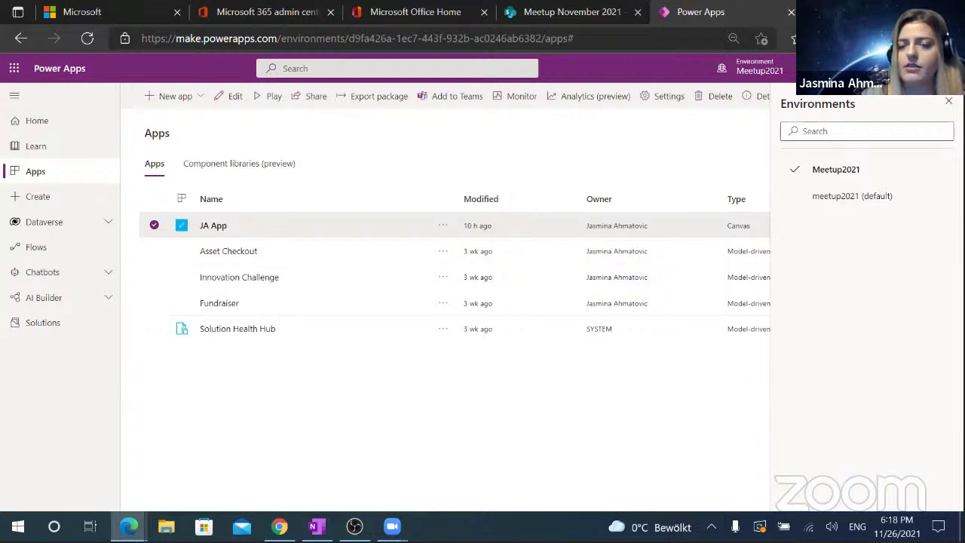
# Switch to the Cookbook list on the Meetup November 2021 SharePoint site in the maximized browser window.
pyautogui.press('super+Down')
pyautogui.click(501, 113)
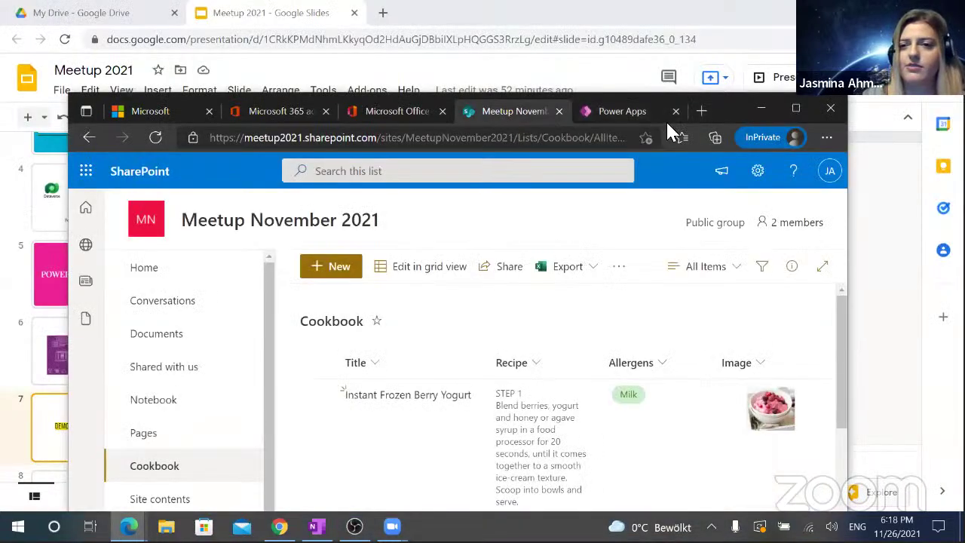
pyautogui.doubleClick(737, 106)
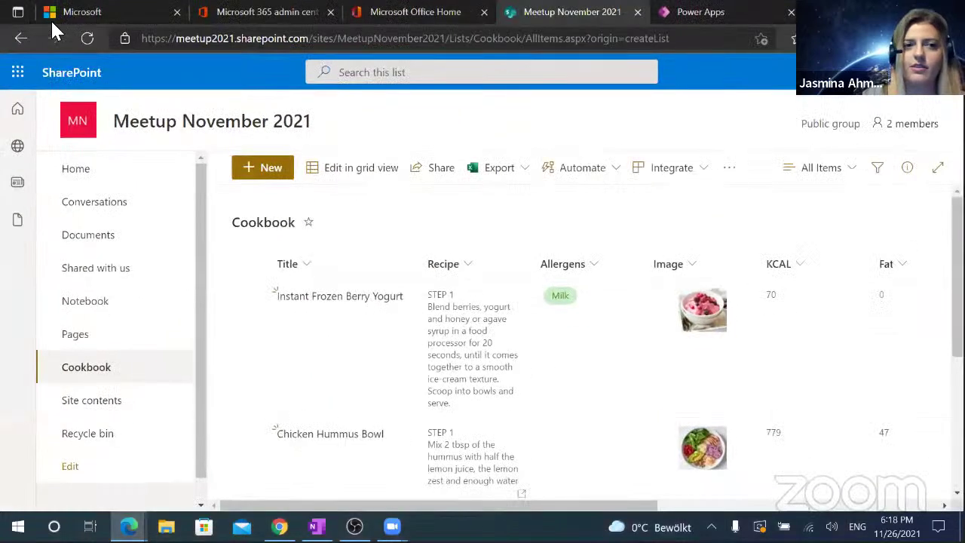
# Turn on vertical tabs in the browser and collapse the tab pane.
pyautogui.click(18, 13)
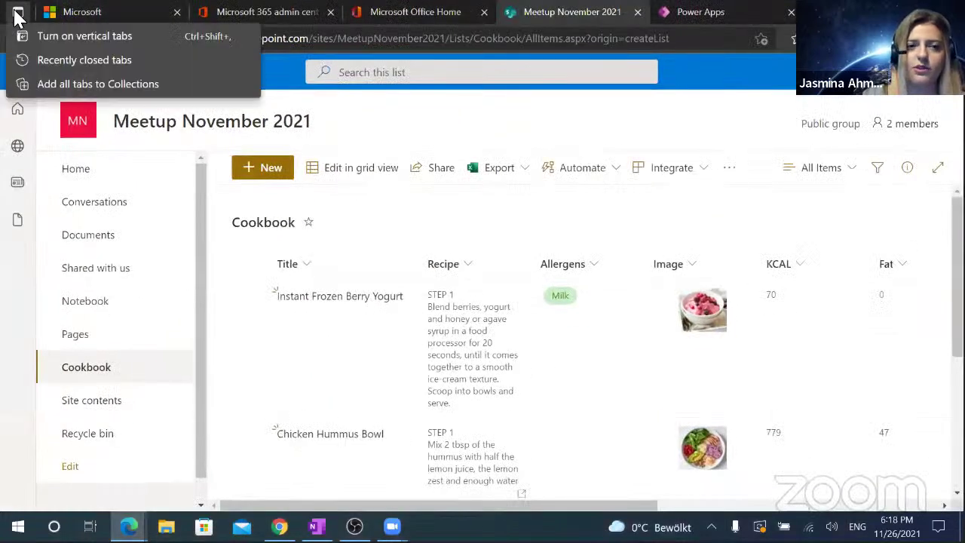
pyautogui.click(53, 44)
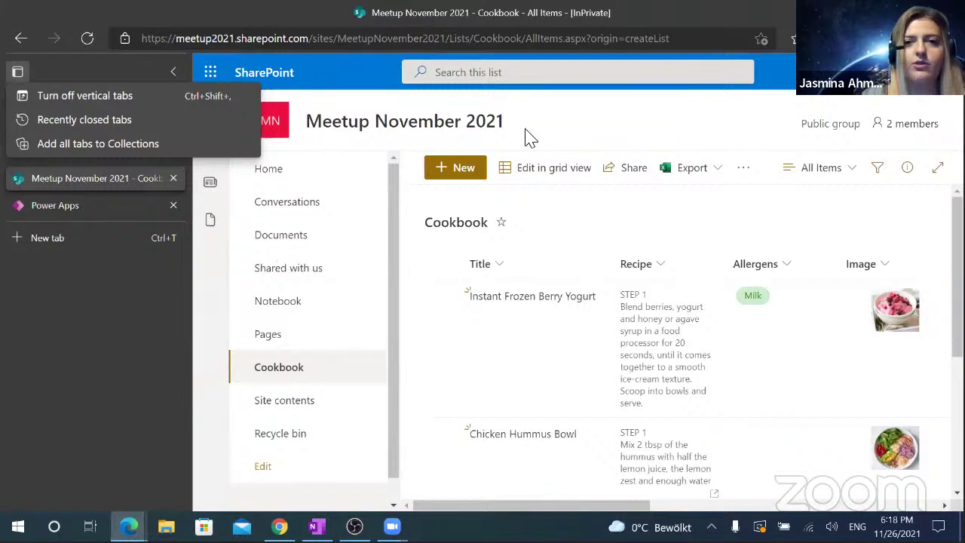
pyautogui.click(558, 130)
pyautogui.click(165, 74)
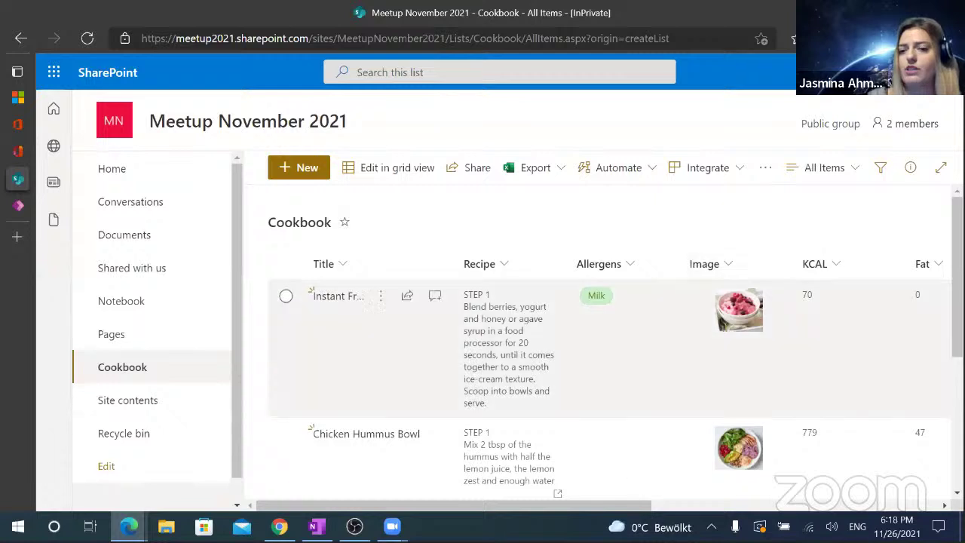
# Look through the recipes and columns of the Cookbook list.
pyautogui.moveTo(596, 505)
pyautogui.mouseDown()
pyautogui.moveTo(822, 503)
pyautogui.moveTo(594, 506)
pyautogui.mouseUp()
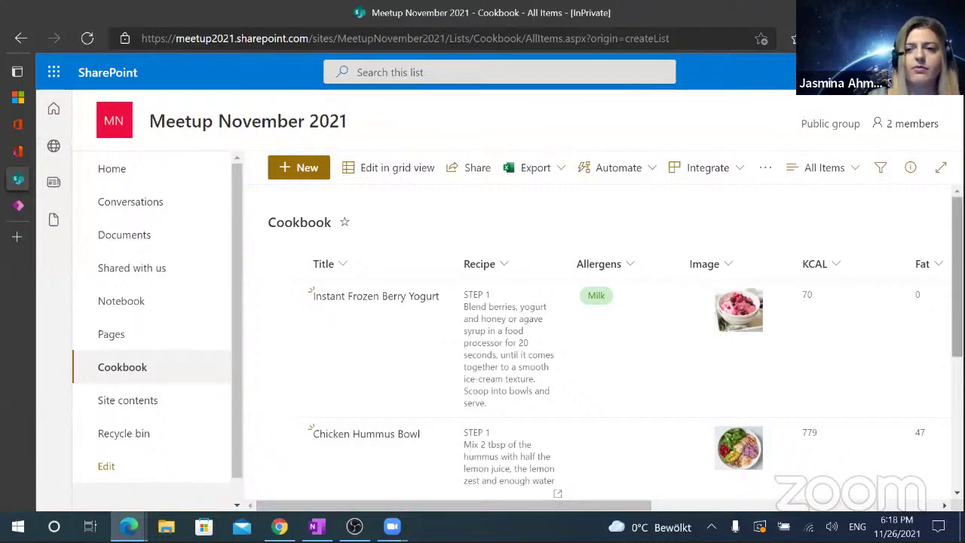
pyautogui.scroll(-5, 604, 377)
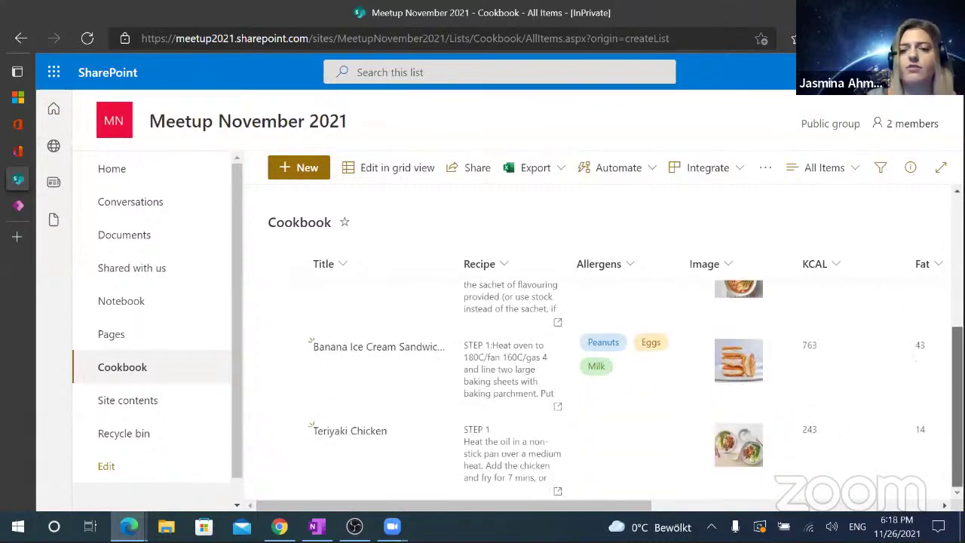
pyautogui.scroll(5, 604, 377)
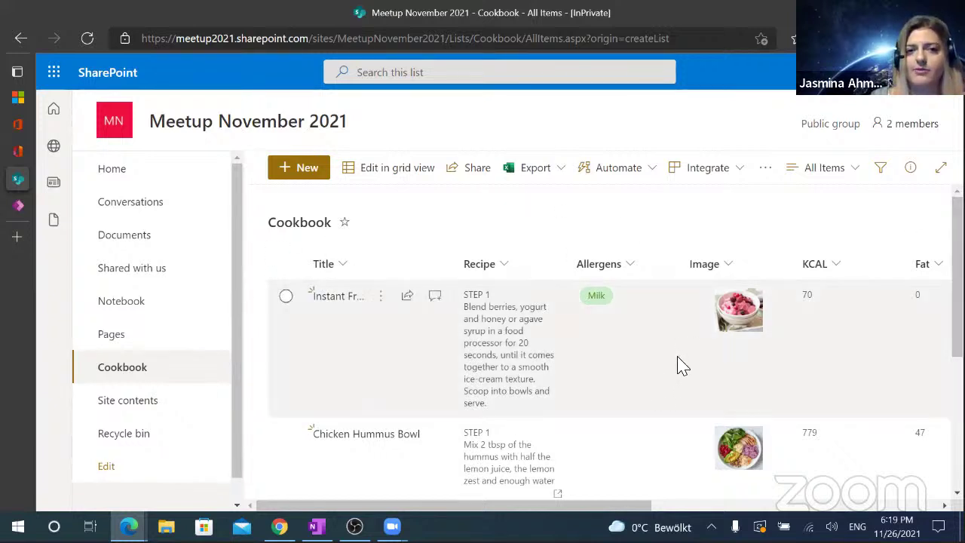
# Switch back to Power Apps, go to its Home page, and dismiss the list of environments.
pyautogui.click(18, 206)
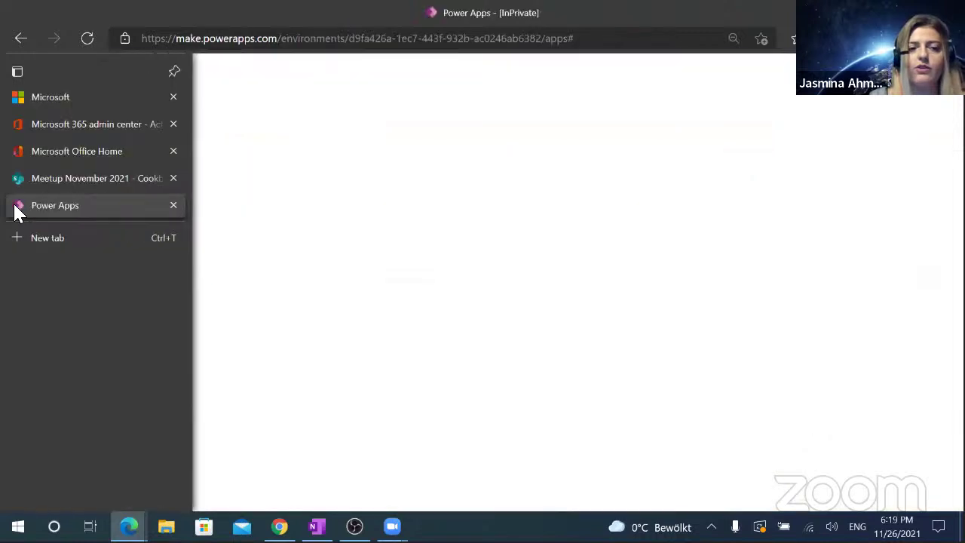
pyautogui.click(103, 124)
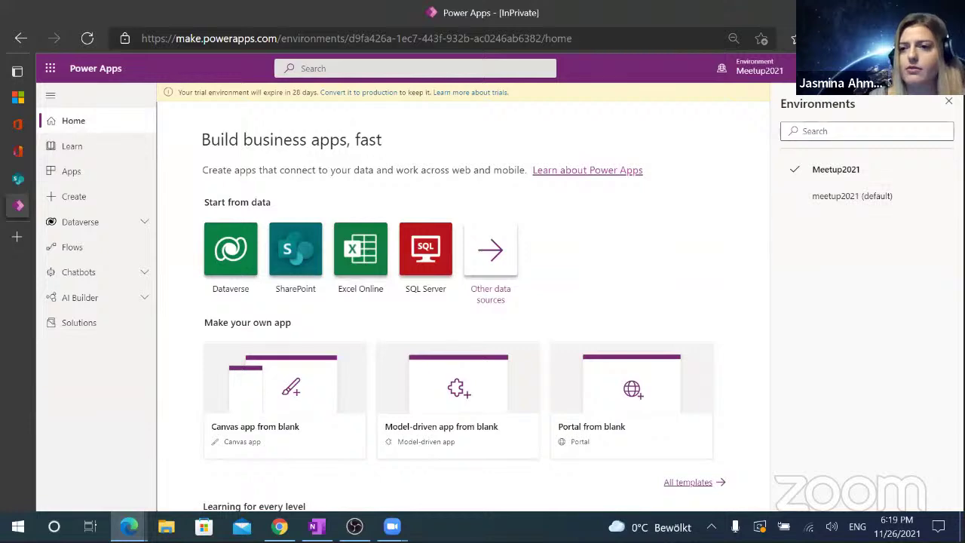
pyautogui.click(895, 11)
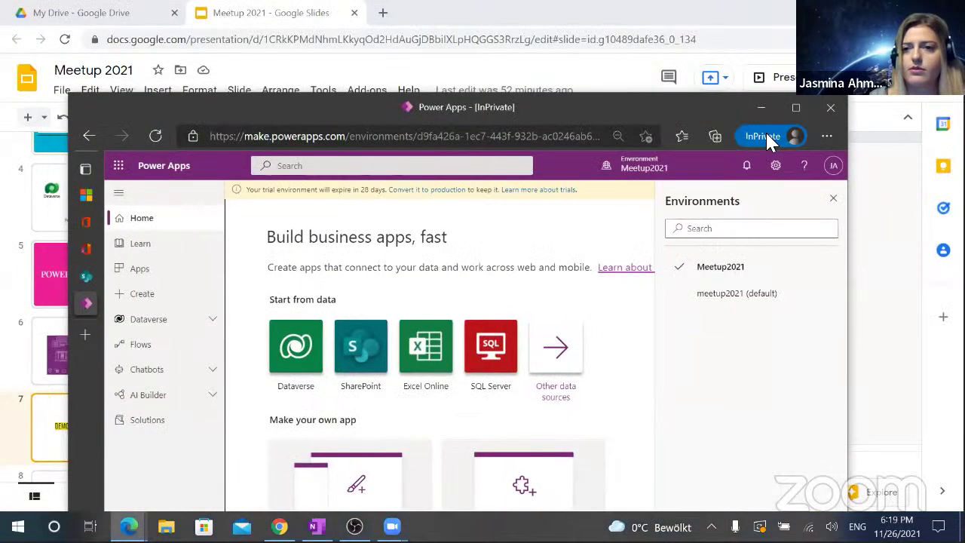
pyautogui.doubleClick(717, 115)
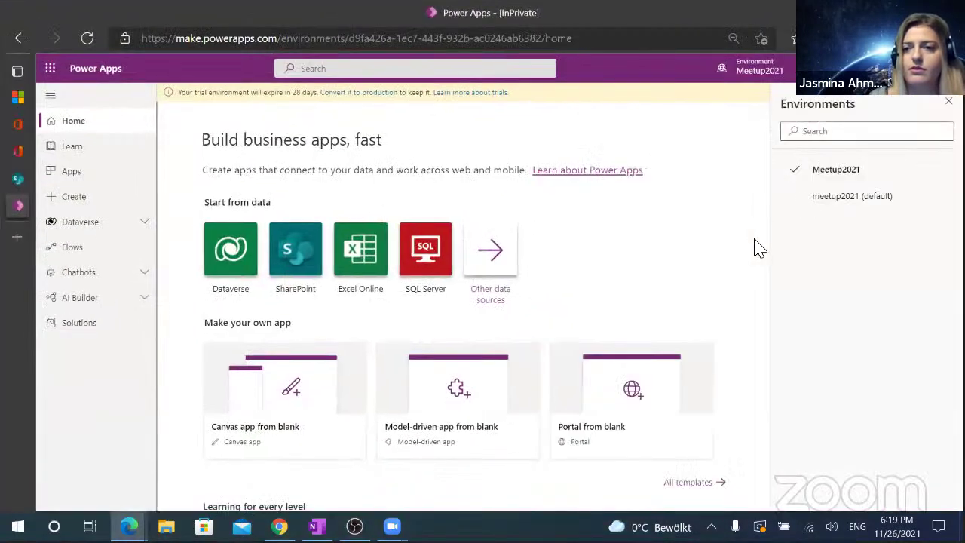
pyautogui.click(949, 101)
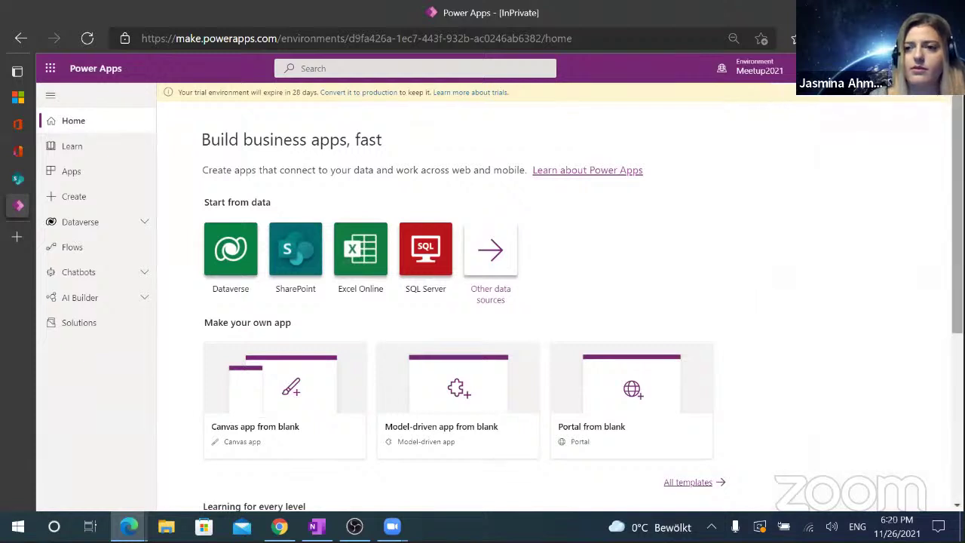
# Examine the app starting options, learning modules and existing apps on the Home page, and the Learn page's resources.
pyautogui.scroll(-3, 558, 301)
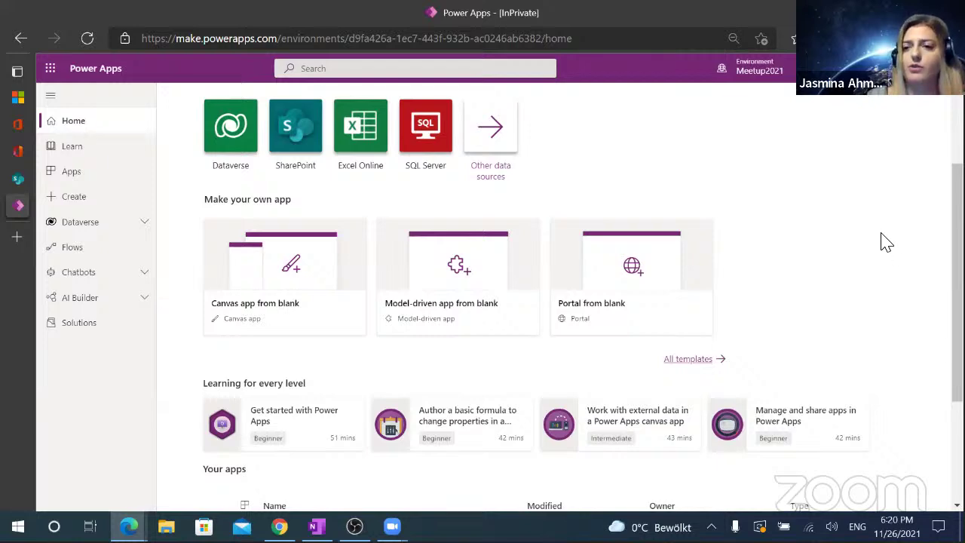
pyautogui.scroll(-2, 958, 339)
pyautogui.scroll(-1, 892, 232)
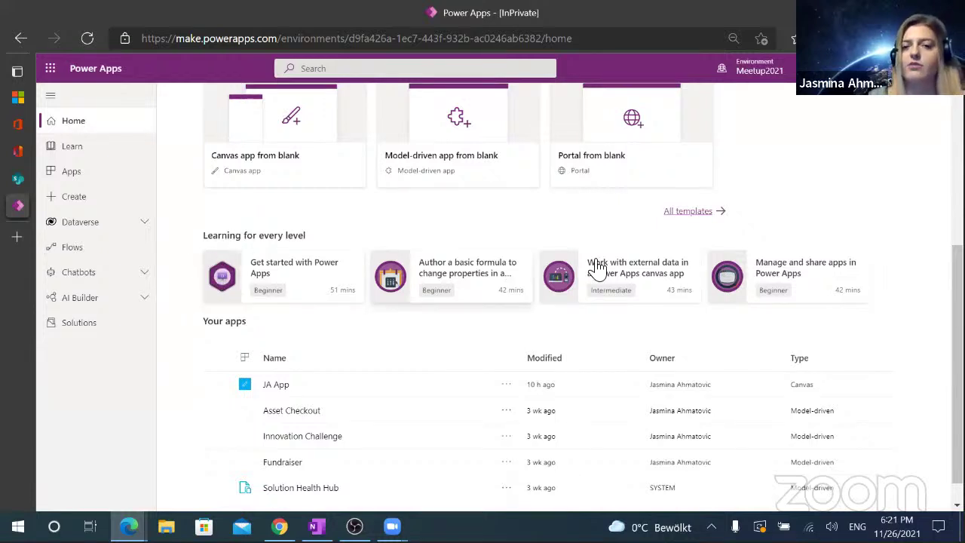
pyautogui.click(71, 155)
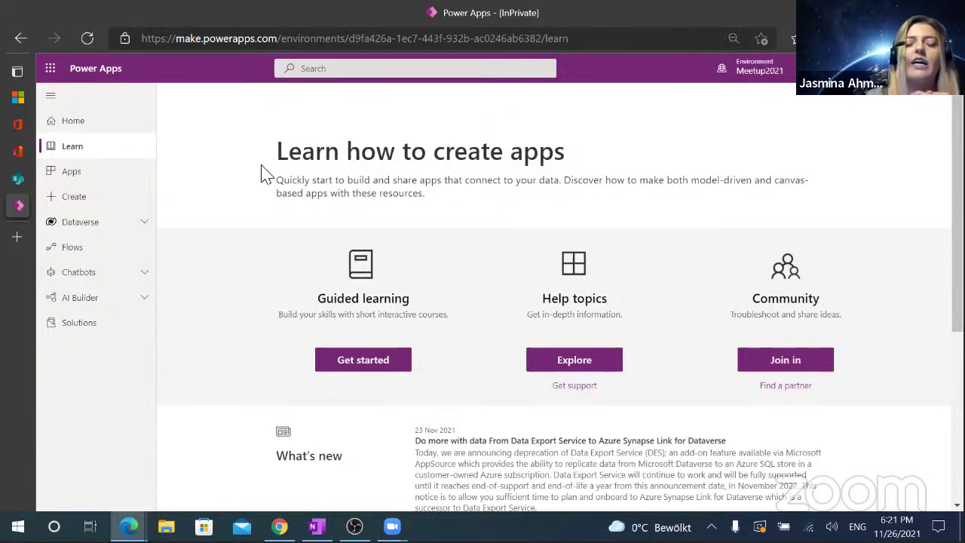
# Create a canvas app from SharePoint data, using the existing connection, the Meetup November 2021 site and its Cookbook list.
pyautogui.click(79, 125)
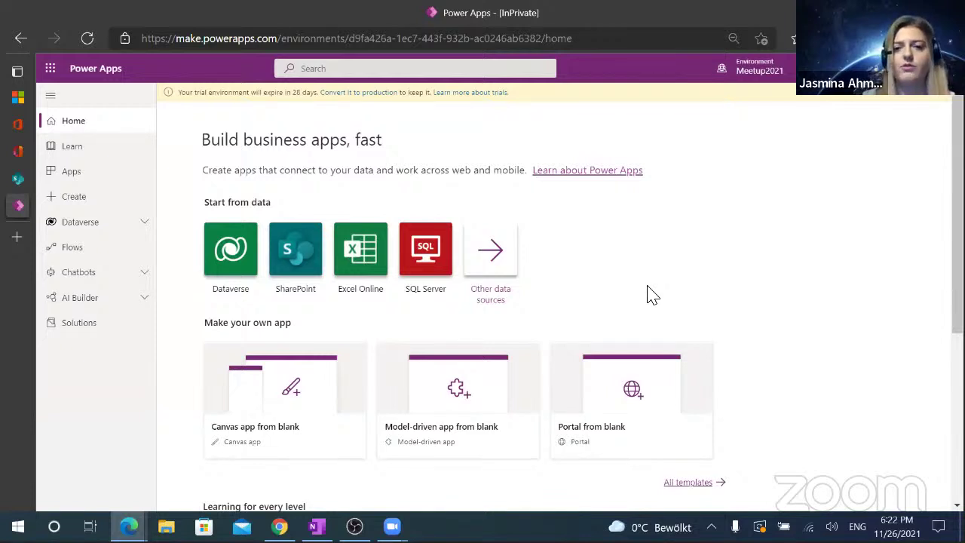
pyautogui.click(288, 255)
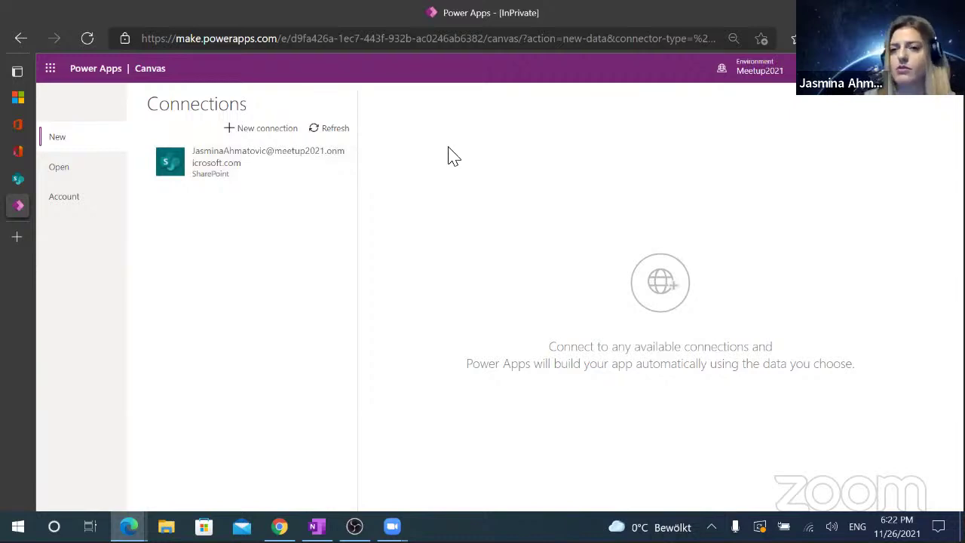
pyautogui.click(226, 155)
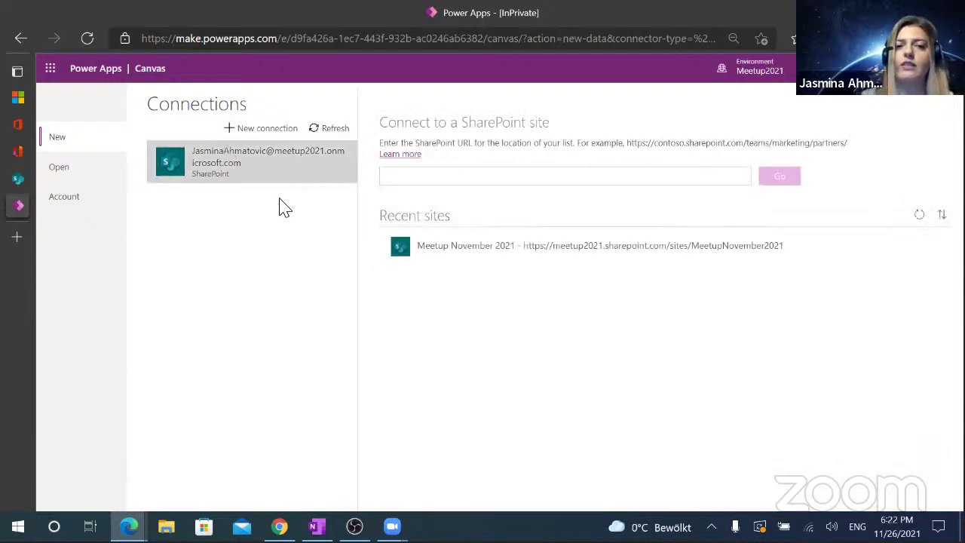
pyautogui.click(458, 260)
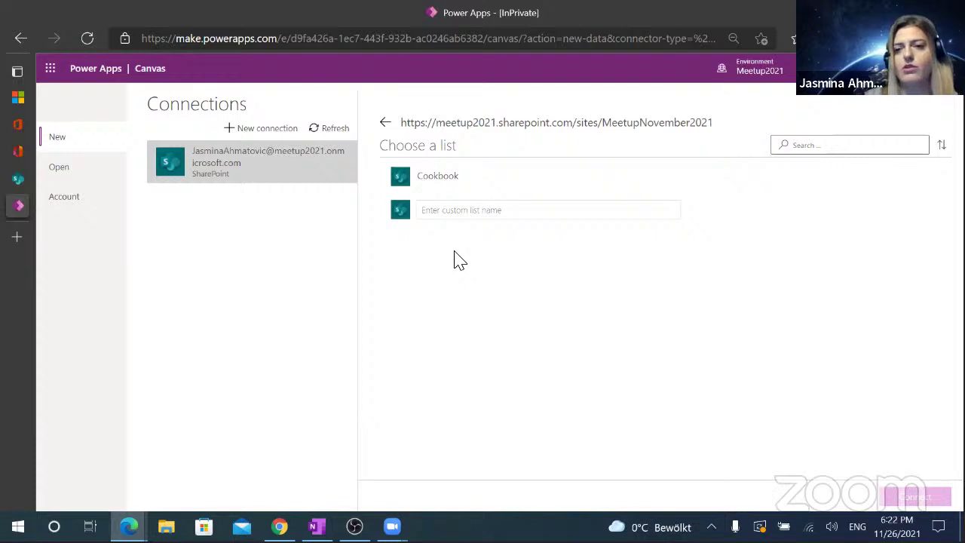
pyautogui.click(449, 186)
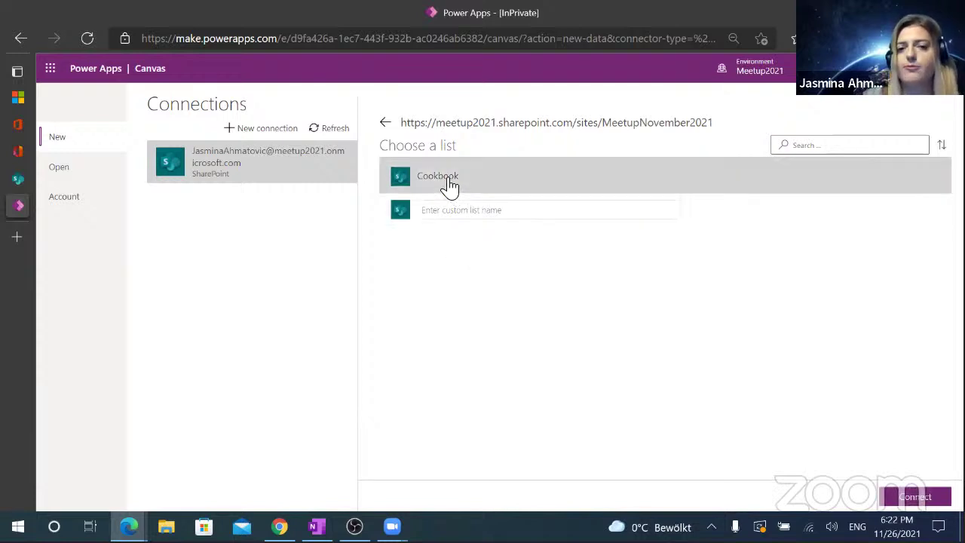
pyautogui.click(921, 500)
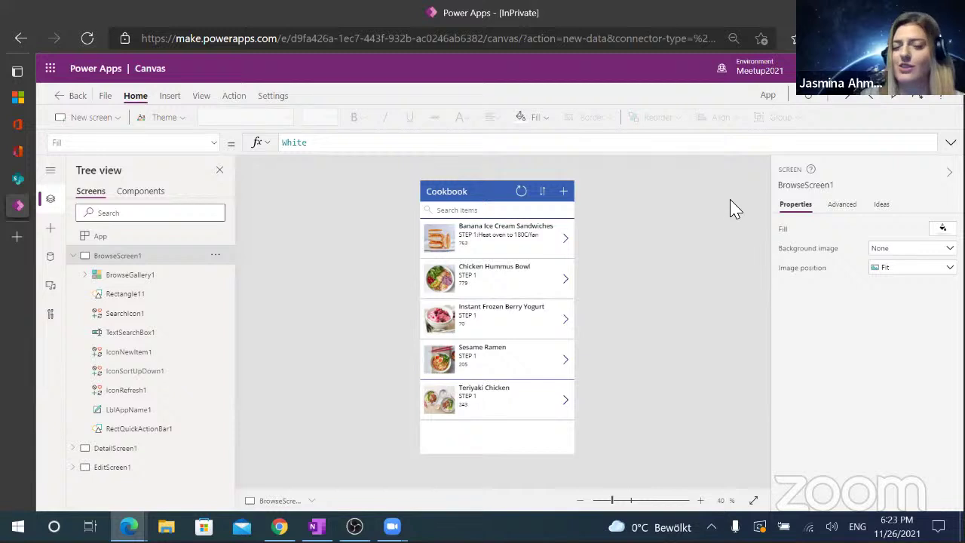
# Preview the generated Cookbook app and view the details of the Banana Ice Cream Sandwiches recipe.
pyautogui.click(898, 102)
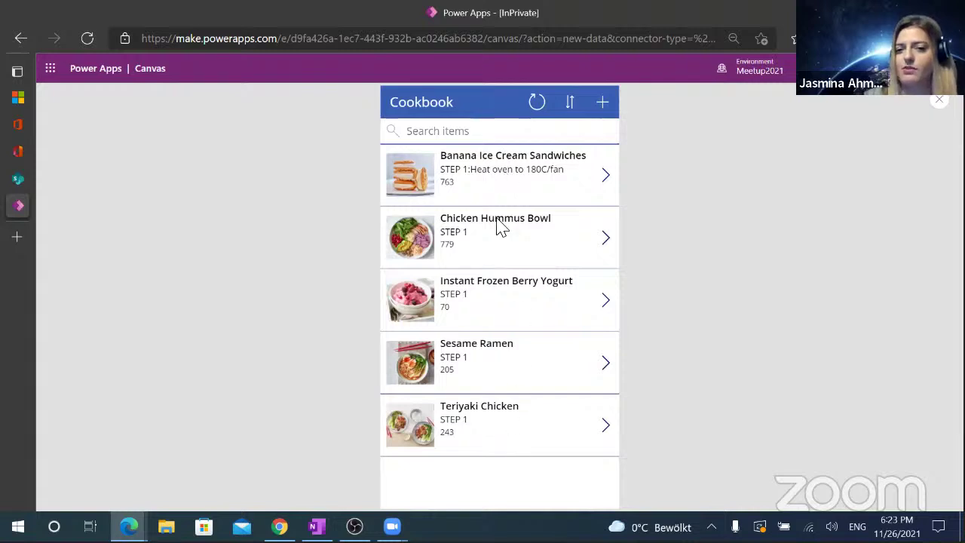
pyautogui.click(608, 181)
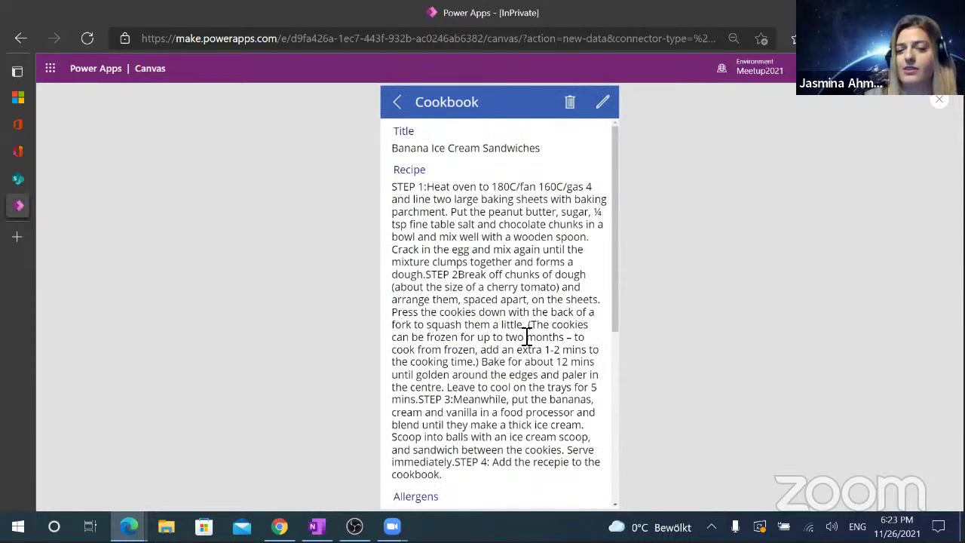
# Review the full Banana Ice Cream Sandwiches details and its edit form without changing anything, and return to the recipe list.
pyautogui.moveTo(616, 168); pyautogui.dragTo(620, 403)
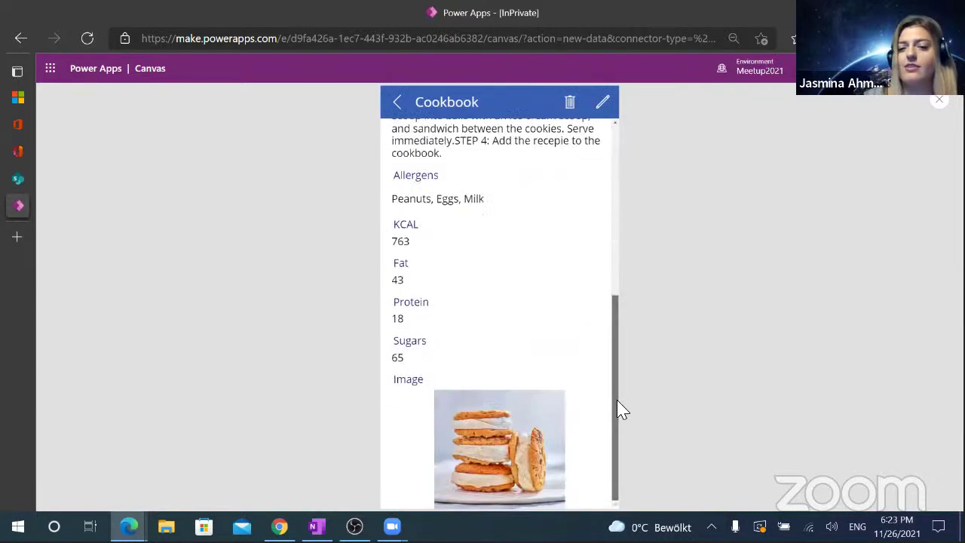
pyautogui.scroll(5, 629, 181)
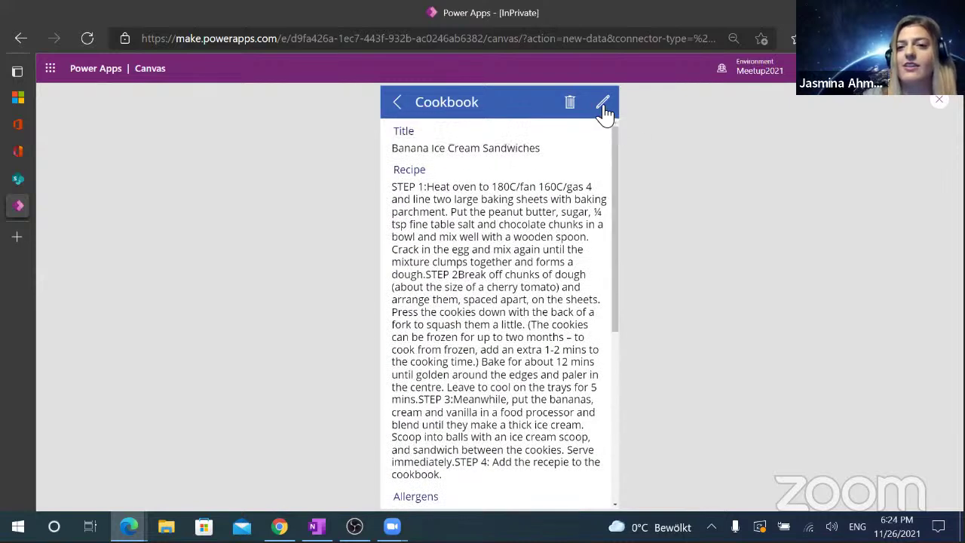
pyautogui.click(603, 105)
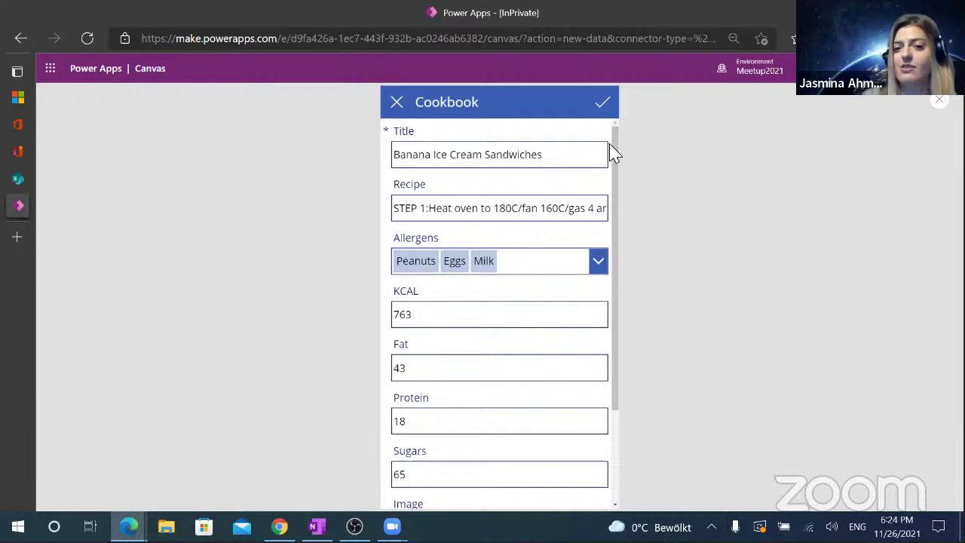
pyautogui.moveTo(616, 366); pyautogui.dragTo(619, 162)
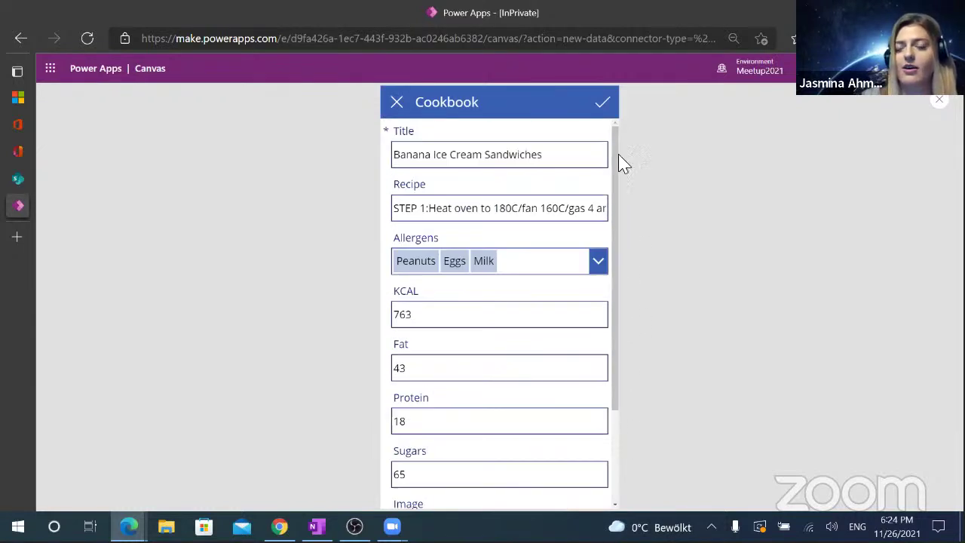
pyautogui.click(398, 107)
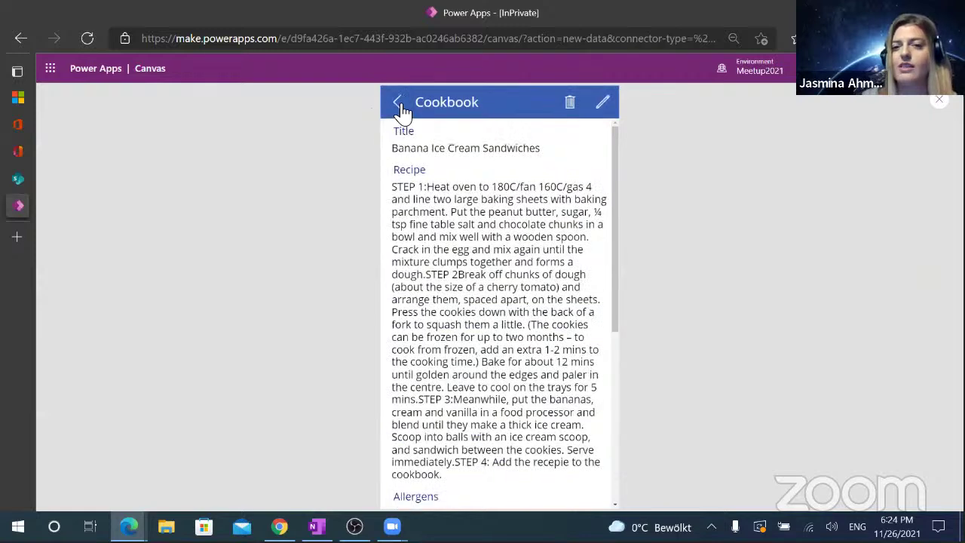
pyautogui.click(397, 110)
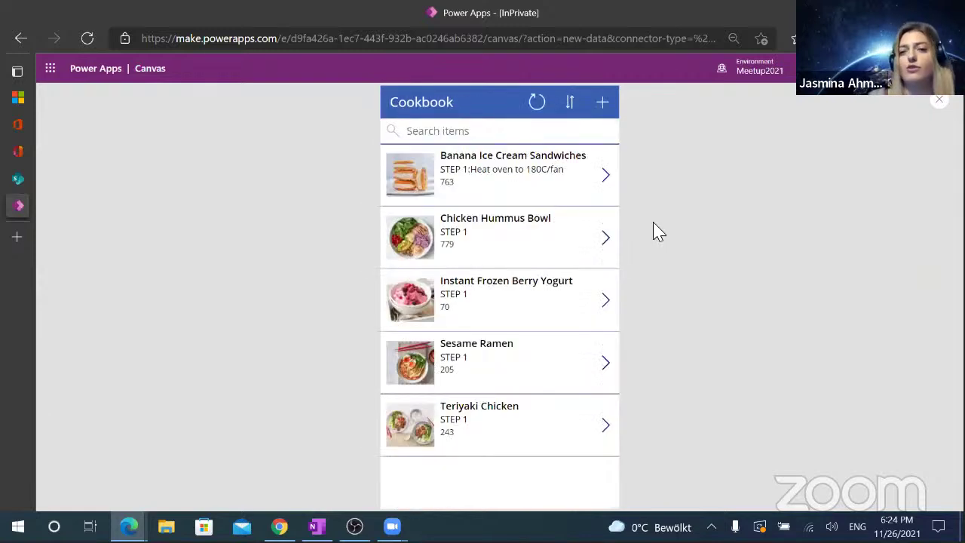
pyautogui.click(606, 176)
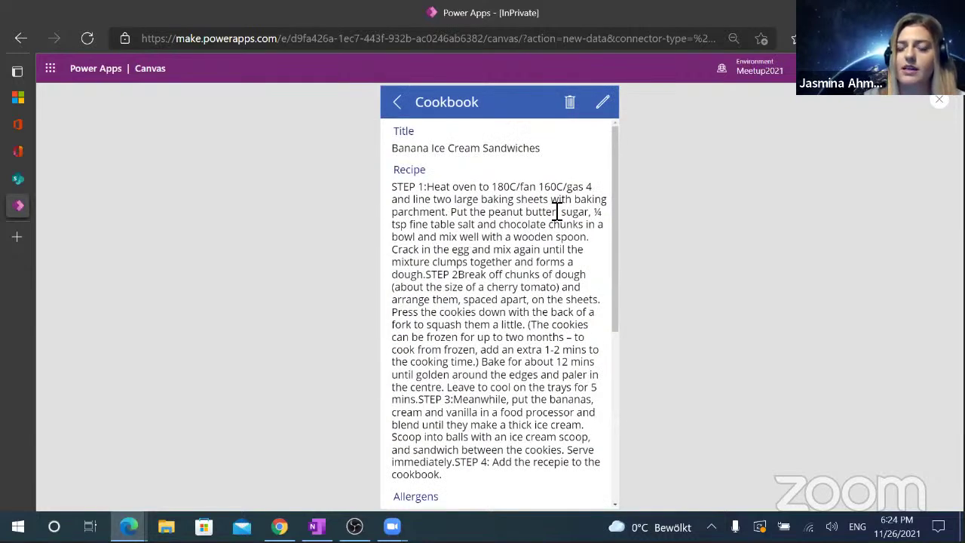
pyautogui.click(398, 103)
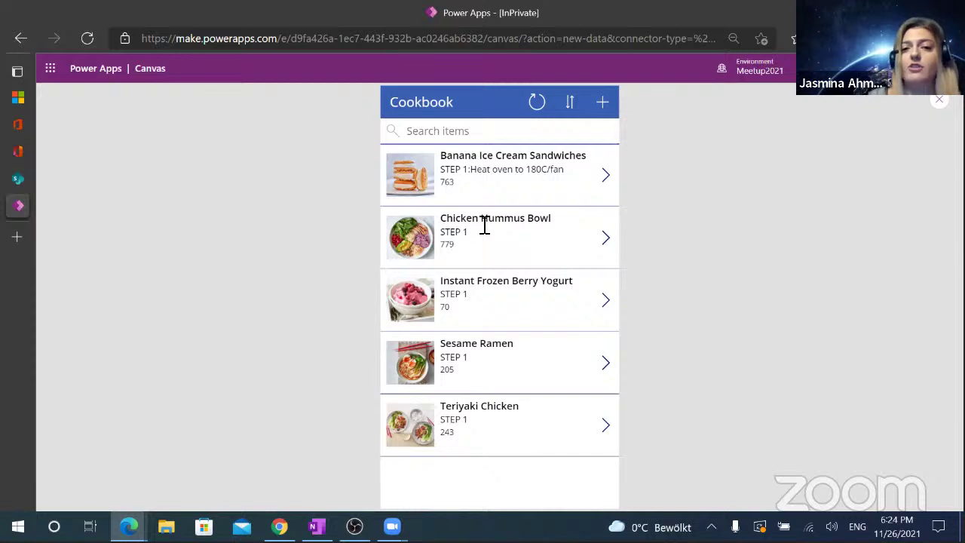
# Search the recipes for "instan" and view the details of Instant Frozen Berry Yogurt.
pyautogui.click(445, 137)
pyautogui.write('you')
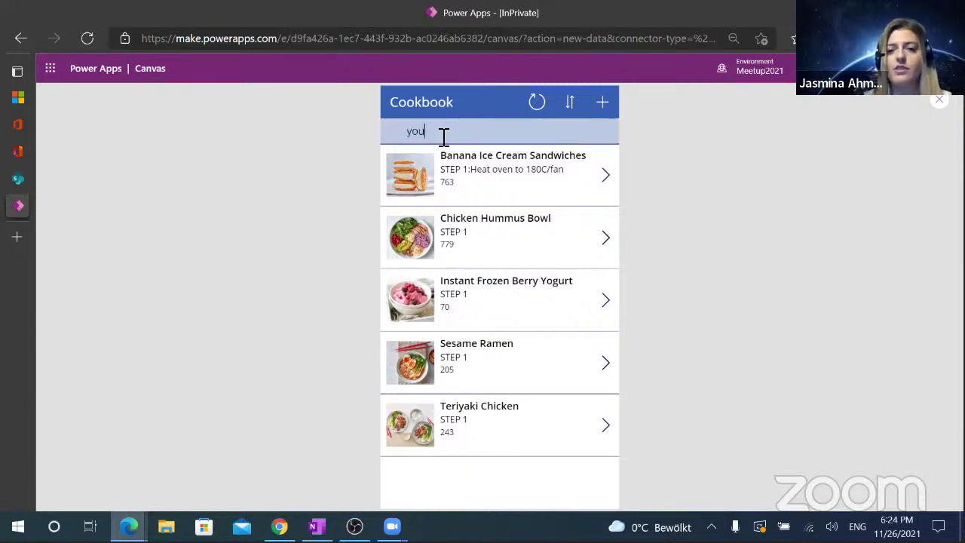
pyautogui.press('BackSpace')
pyautogui.press('BackSpace')
pyautogui.press('BackSpace')
pyautogui.write('instan')
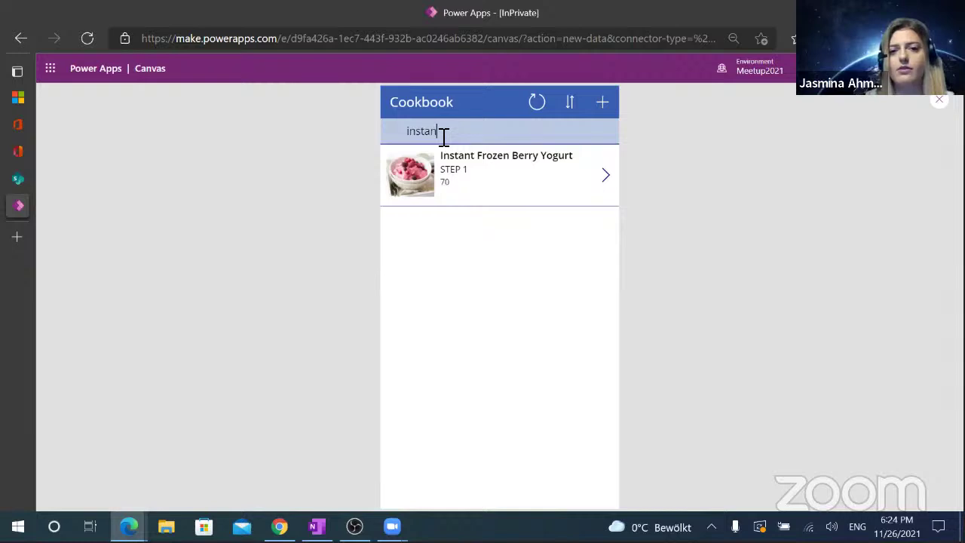
pyautogui.click(603, 185)
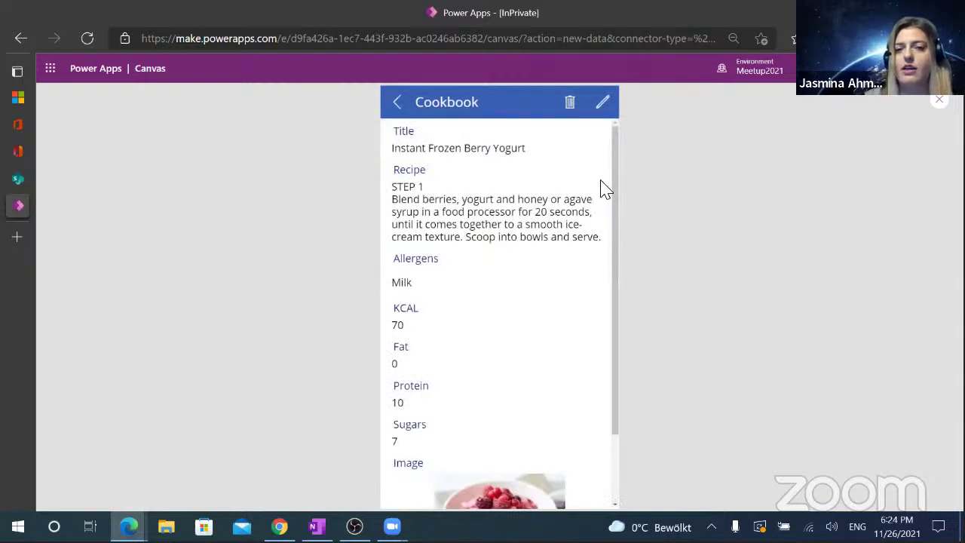
pyautogui.moveTo(616, 183); pyautogui.dragTo(616, 198)
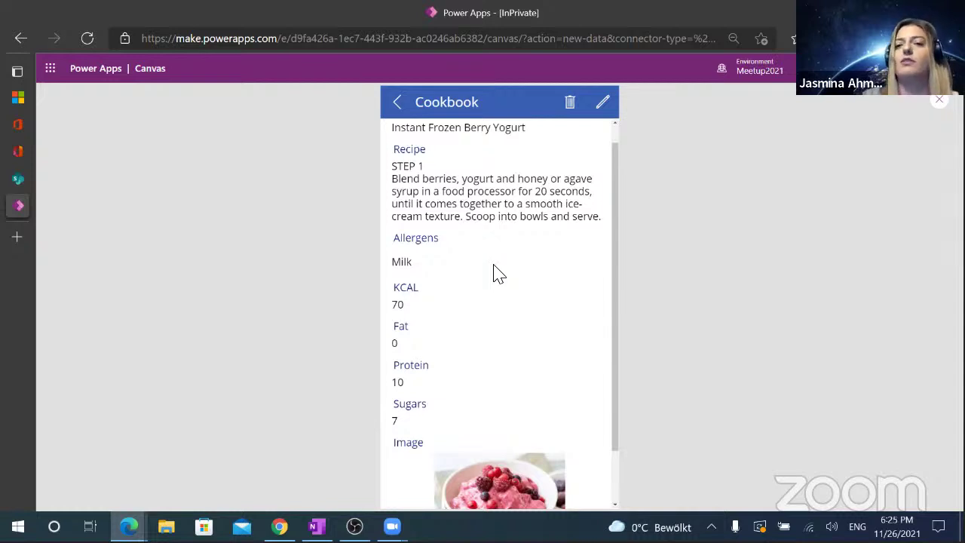
# Return to the recipe list, clear the search text, and close the app preview.
pyautogui.click(399, 106)
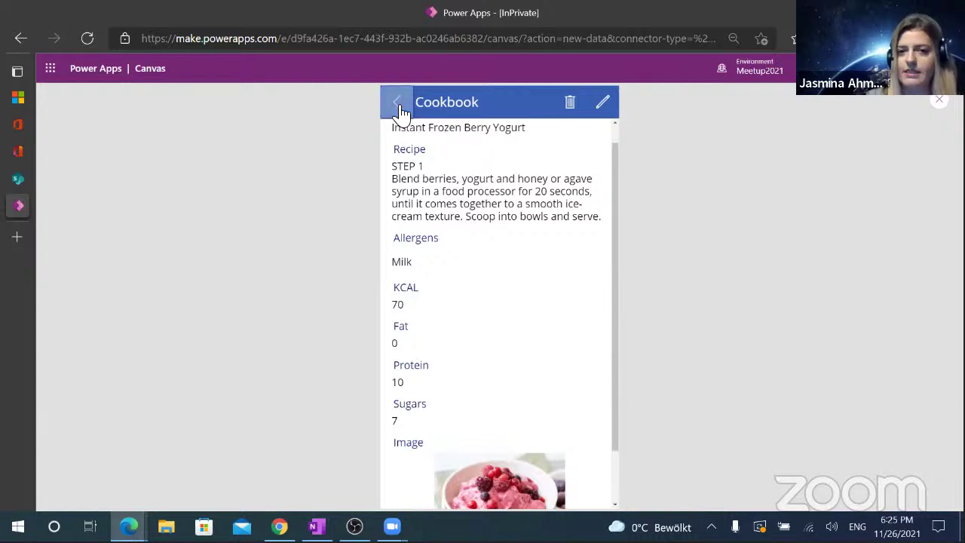
pyautogui.click(571, 134)
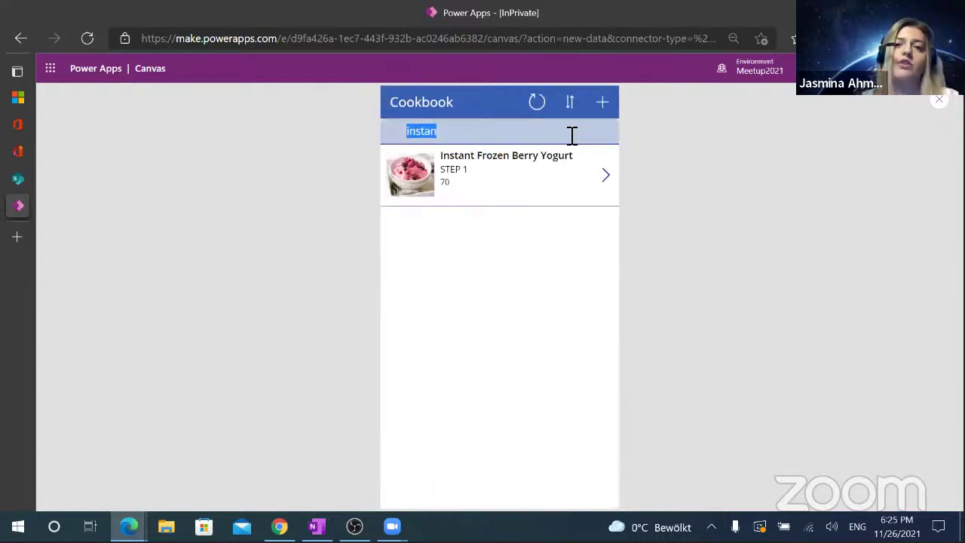
pyautogui.press('BackSpace')
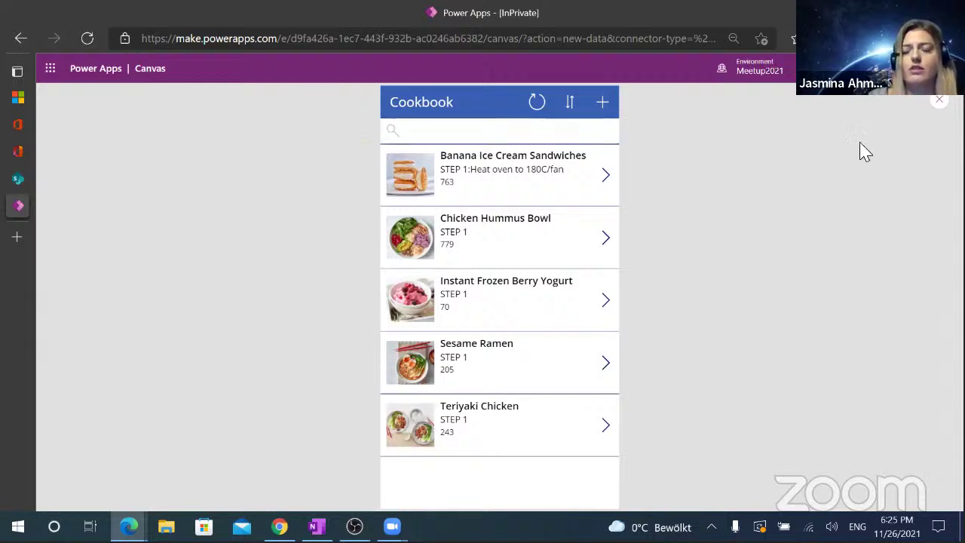
pyautogui.press('Escape')
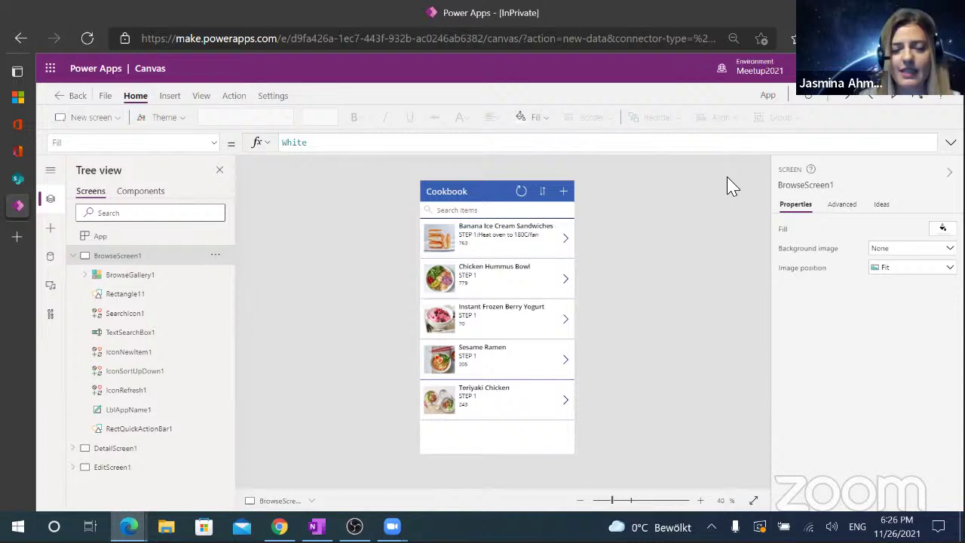
# Show the labels of the editor's navigation, and inspect the TextSearchBox1 control and DetailScreen1 in the app's structure.
pyautogui.click(51, 175)
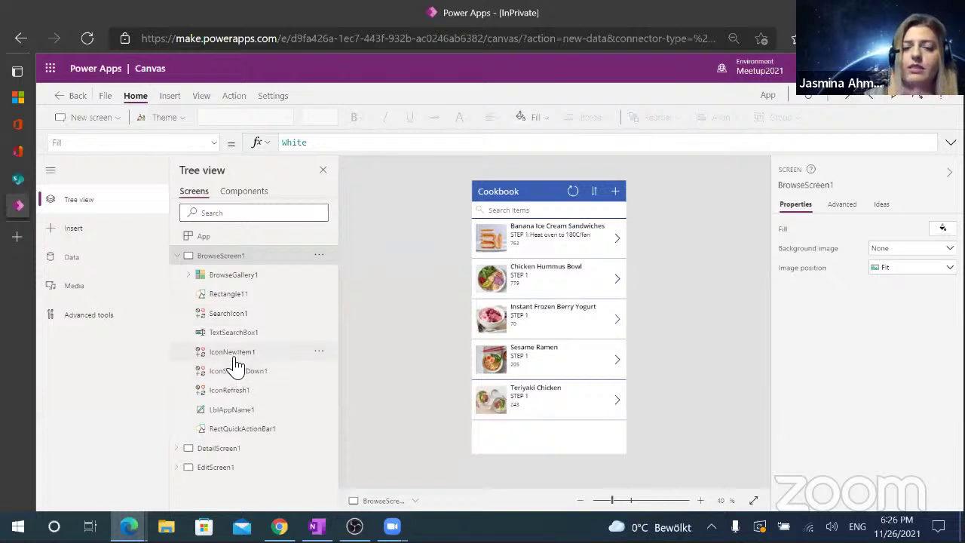
pyautogui.click(249, 336)
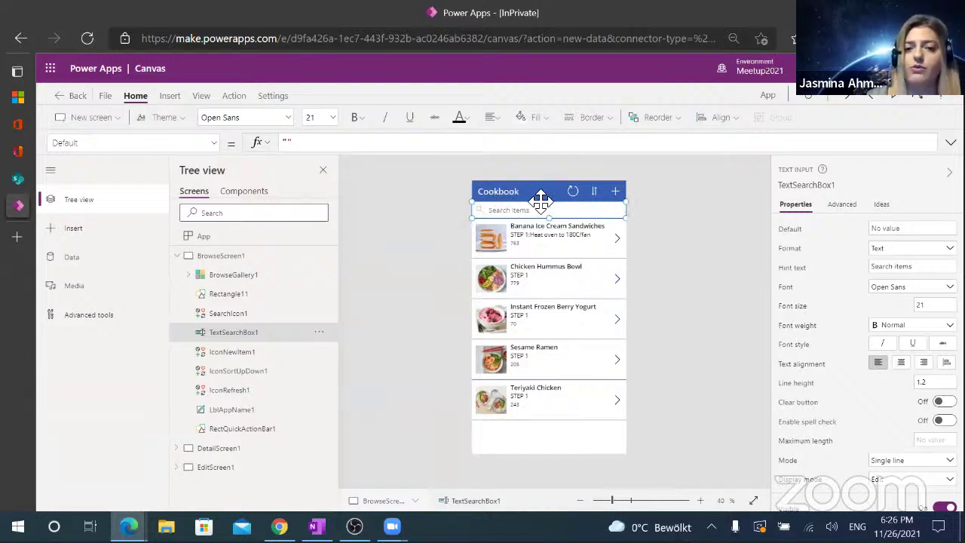
pyautogui.click(184, 451)
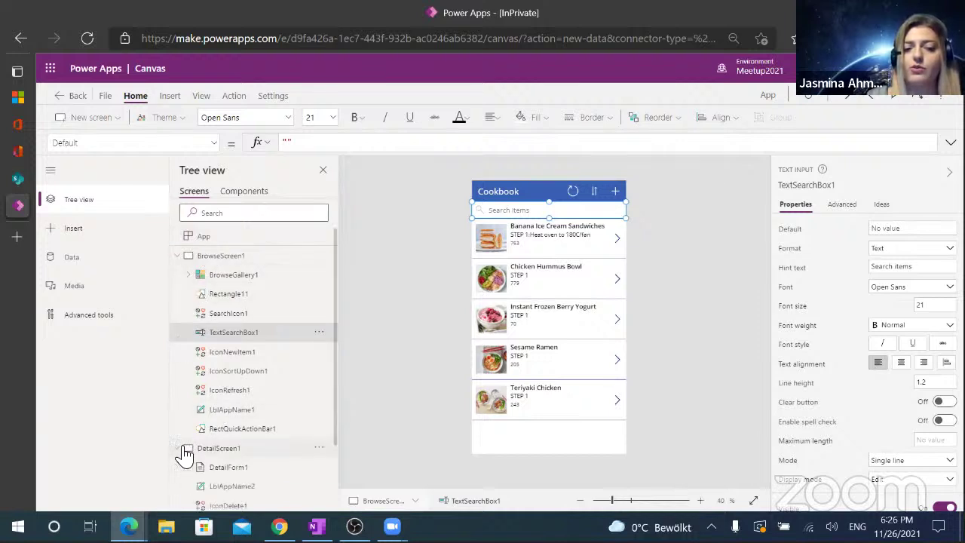
pyautogui.click(226, 448)
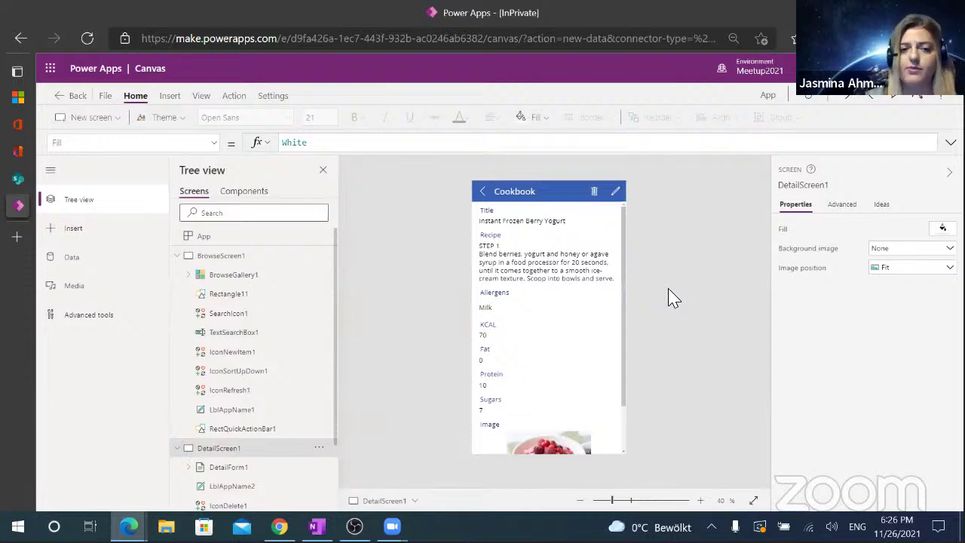
# Examine the insertable controls including the Input category, the app's data sources, the media files, and the advanced tools.
pyautogui.click(97, 237)
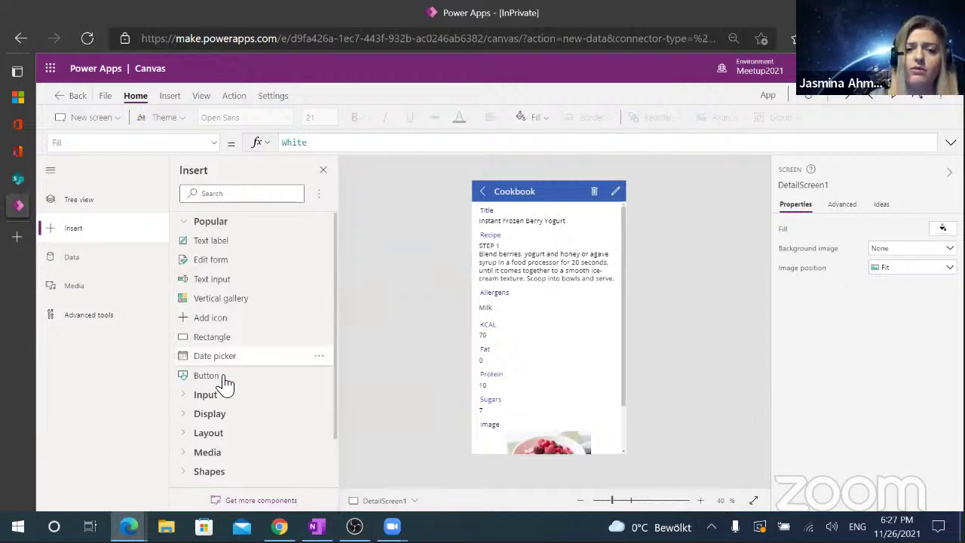
pyautogui.click(200, 402)
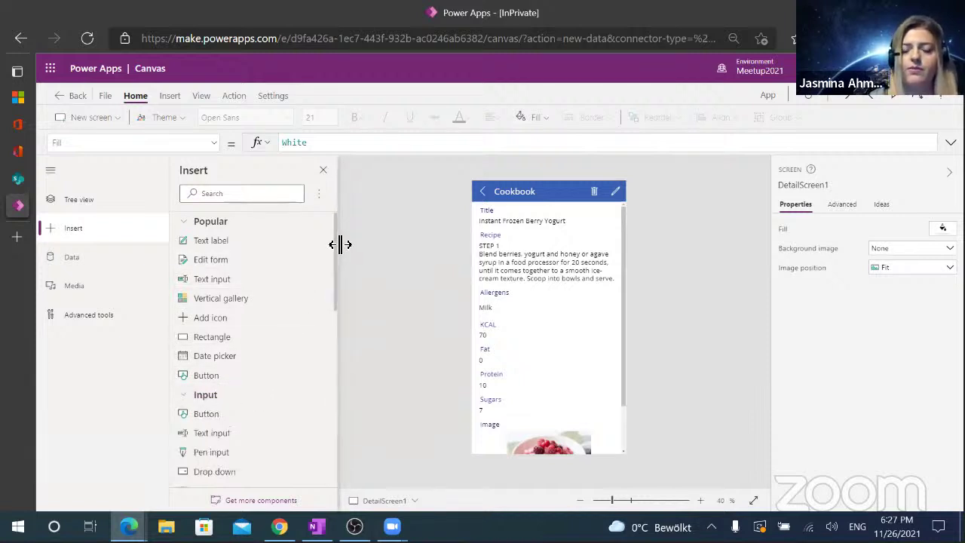
pyautogui.moveTo(336, 233); pyautogui.dragTo(334, 205)
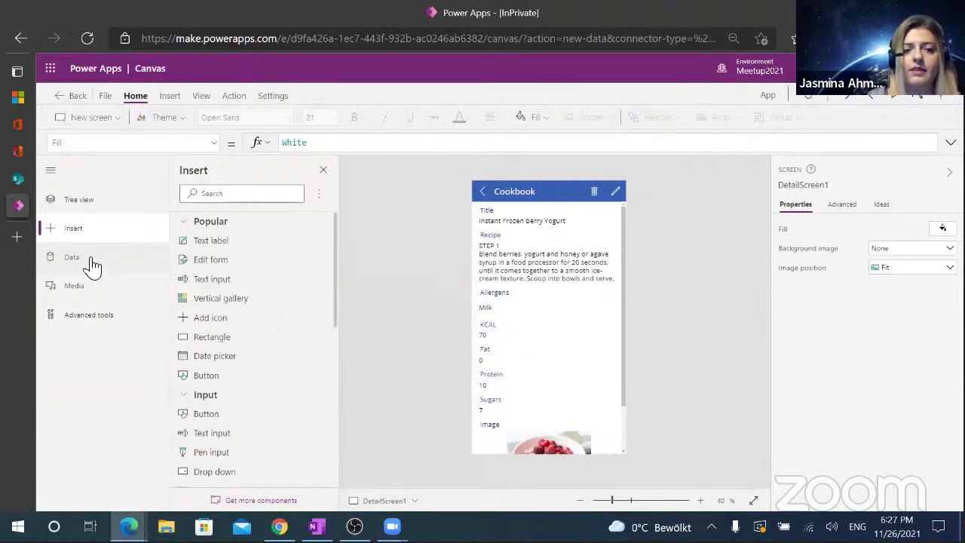
pyautogui.click(91, 261)
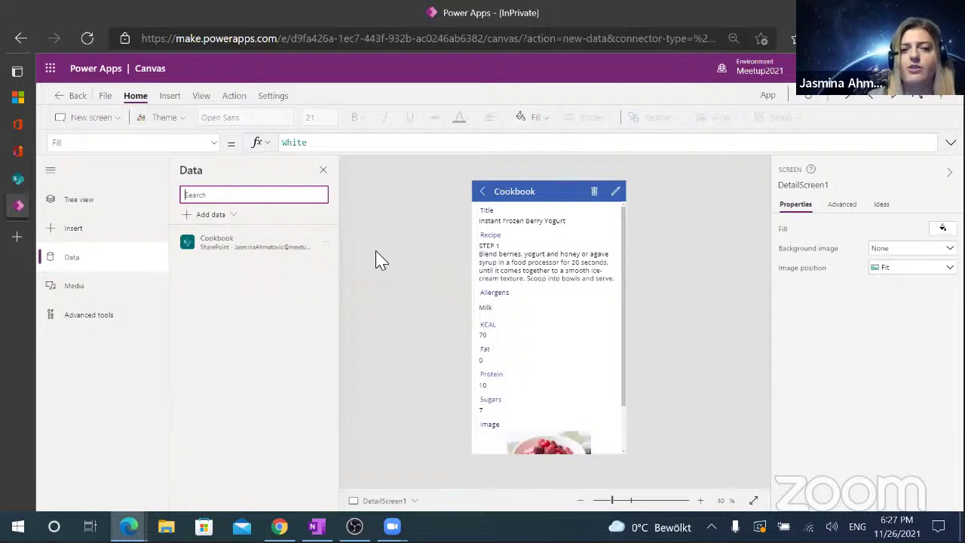
pyautogui.moveTo(202, 245)
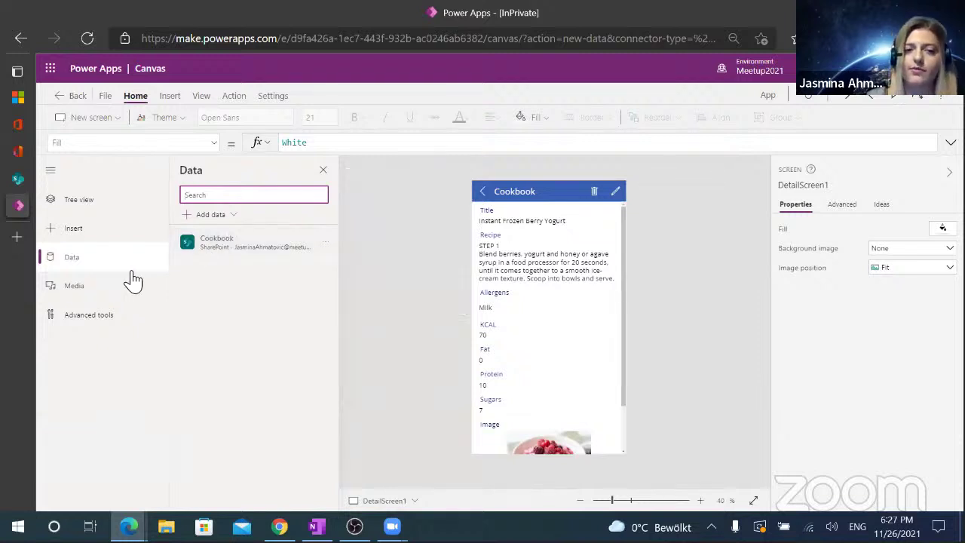
pyautogui.click(78, 288)
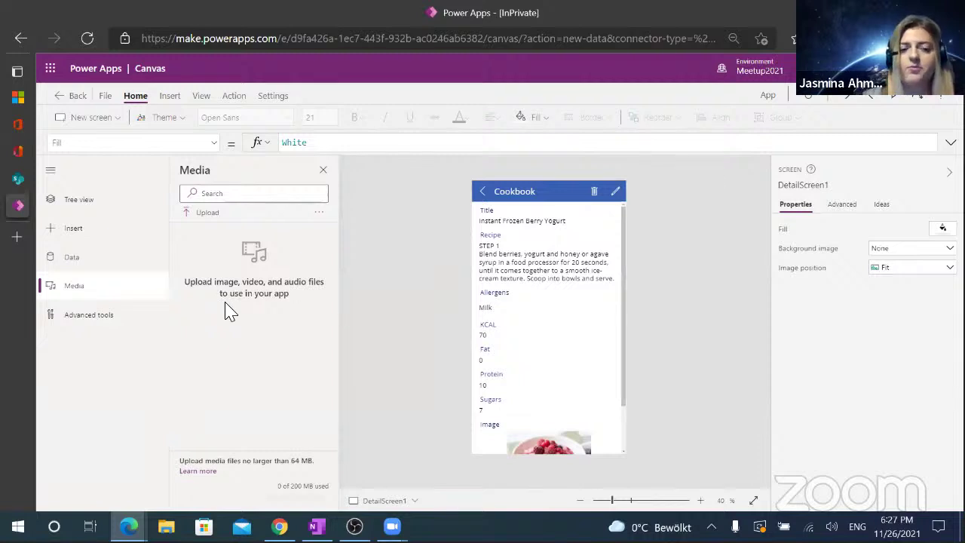
pyautogui.click(74, 318)
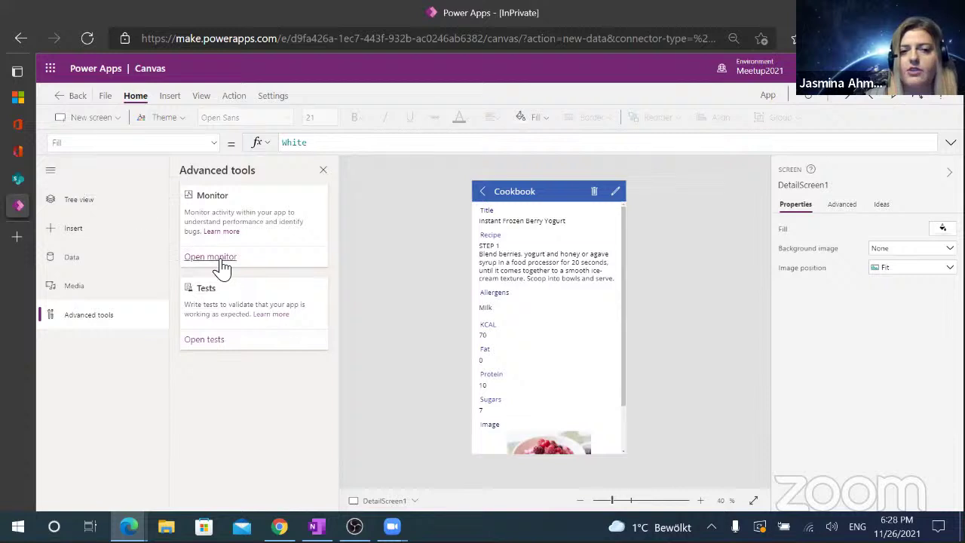
# Select BrowseGallery1 in the app's structure and examine its general and advanced properties and the list of available formula properties.
pyautogui.click(108, 211)
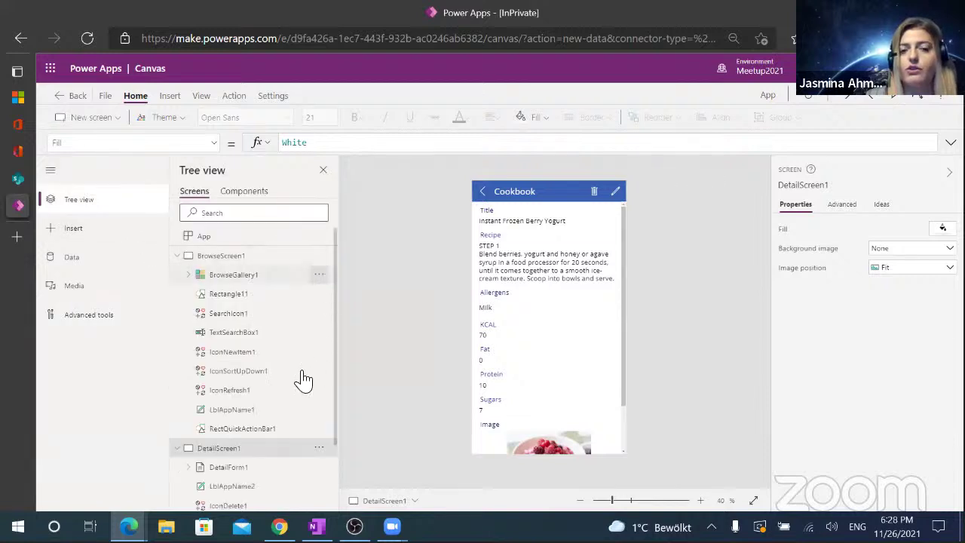
pyautogui.click(240, 279)
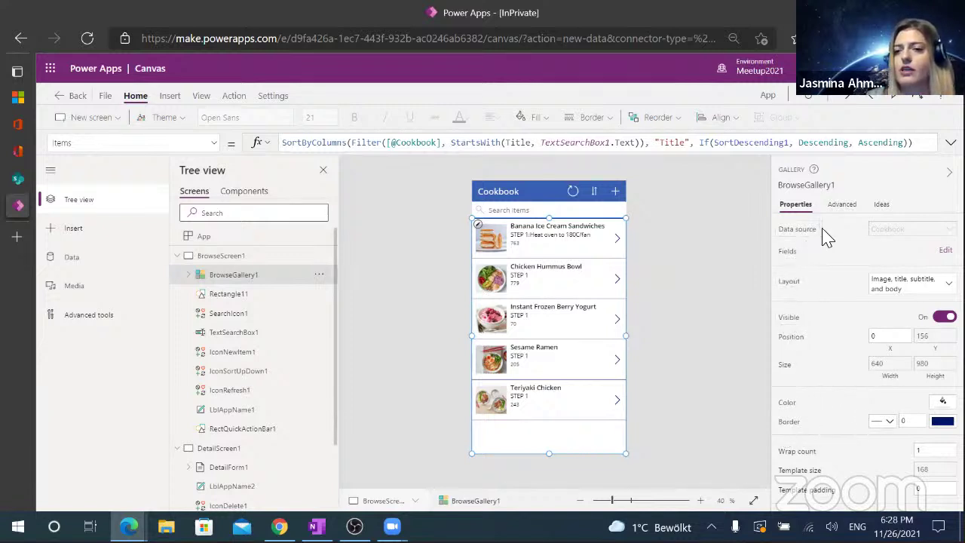
pyautogui.click(844, 207)
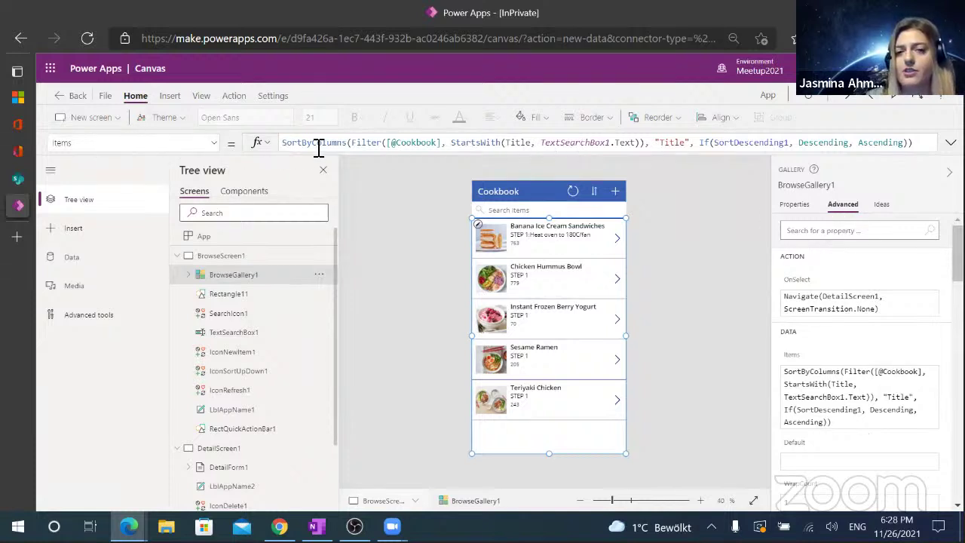
pyautogui.click(215, 143)
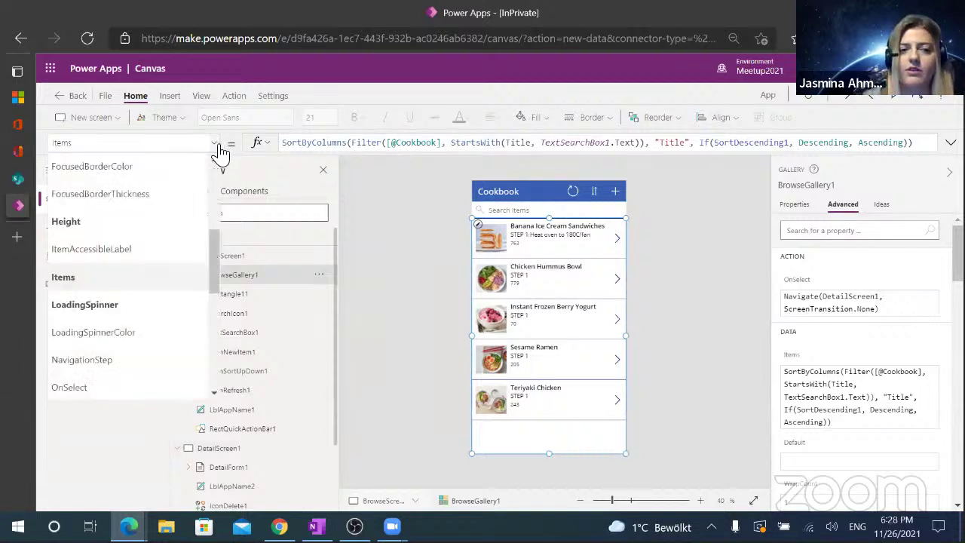
pyautogui.moveTo(216, 243); pyautogui.dragTo(217, 175)
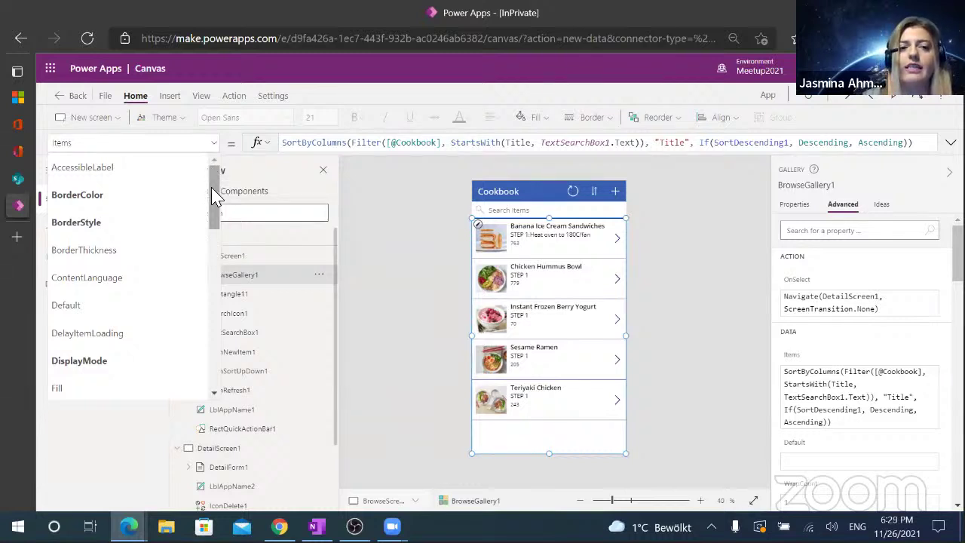
pyautogui.scroll(-10, 214, 226)
pyautogui.scroll(10, 215, 245)
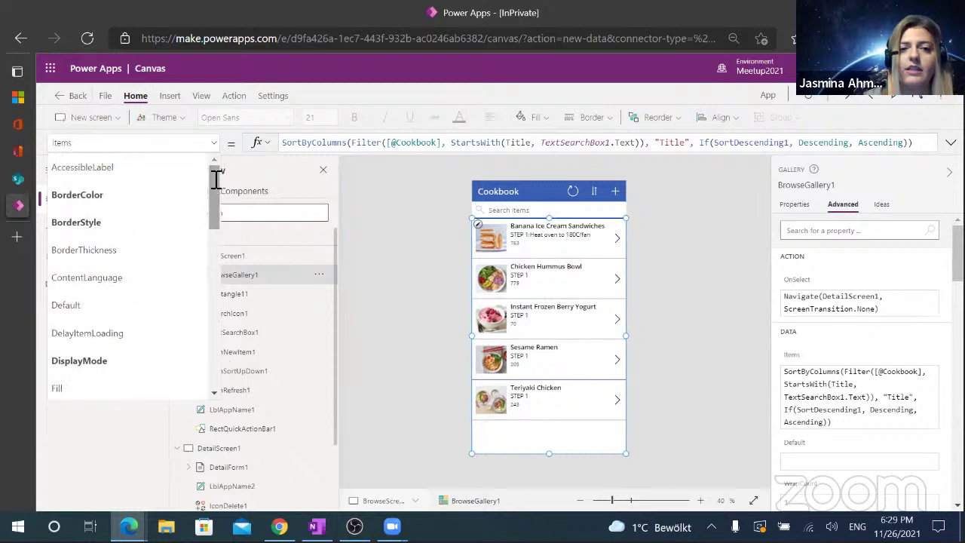
# Show the formula of the gallery's BorderColor property in place of its Items formula.
pyautogui.click(126, 147)
pyautogui.press('BackSpace')
pyautogui.press('BackSpace')
pyautogui.press('BackSpace')
pyautogui.press('BackSpace')
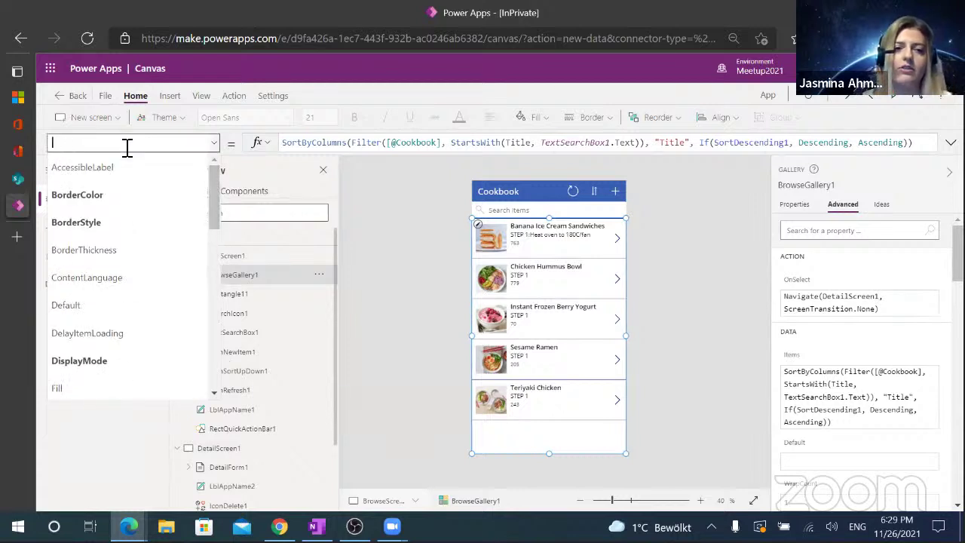
pyautogui.write('BorderColor')
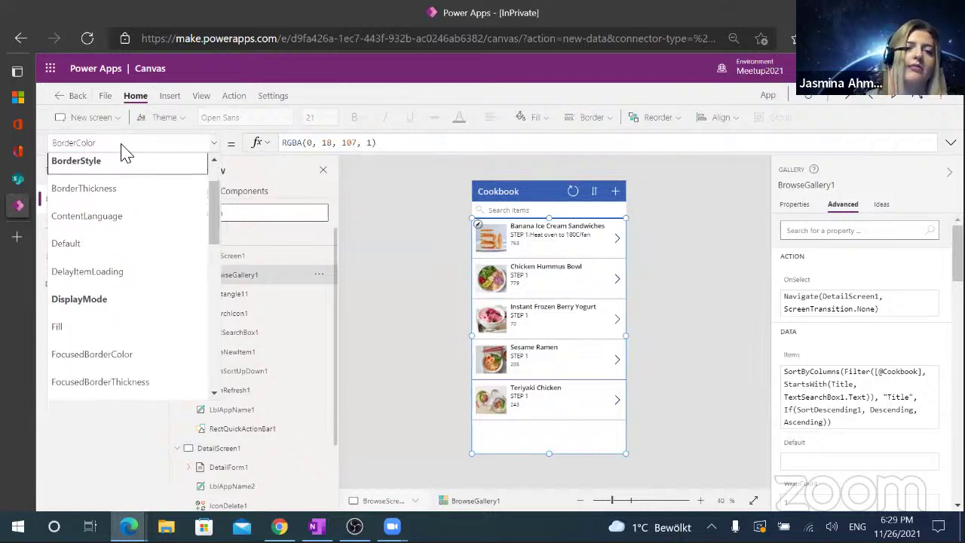
# Show the formula of the gallery's BorderThickness property, and deselect the gallery.
pyautogui.click(122, 188)
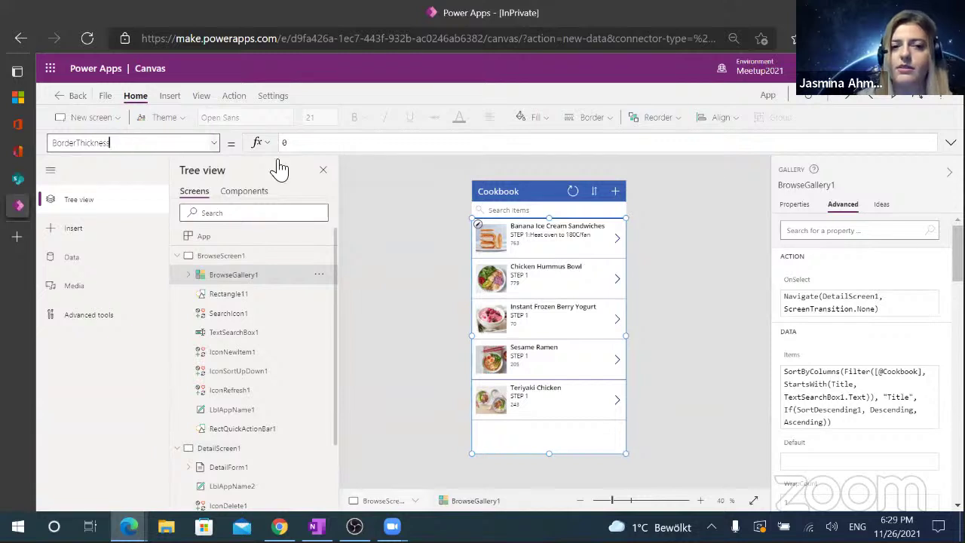
pyautogui.click(399, 217)
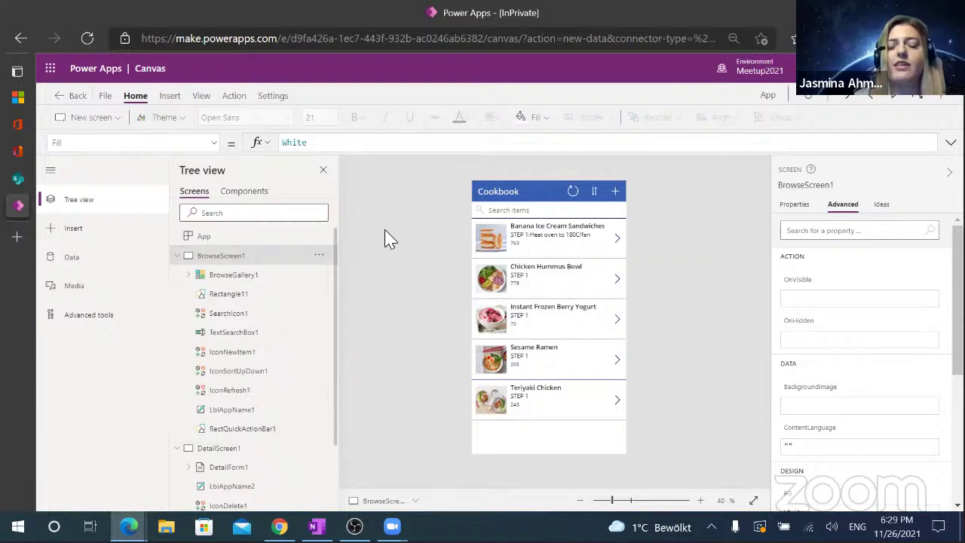
# View DetailScreen1, collapse it in the app's structure, and display EditScreen1.
pyautogui.click(235, 449)
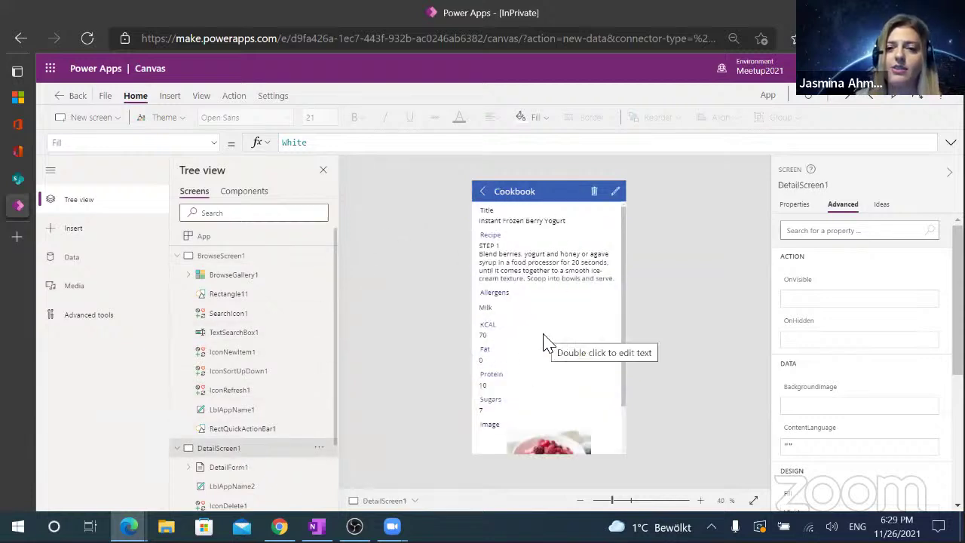
pyautogui.click(177, 450)
pyautogui.click(224, 468)
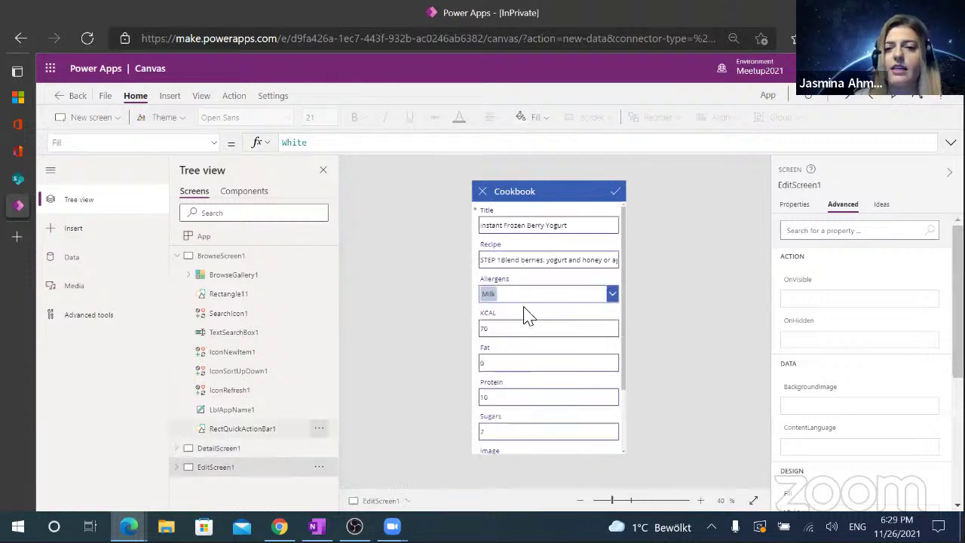
# Select the text input inside the Recipe card on EditScreen1 and show the formula of its Mode property.
pyautogui.click(490, 264)
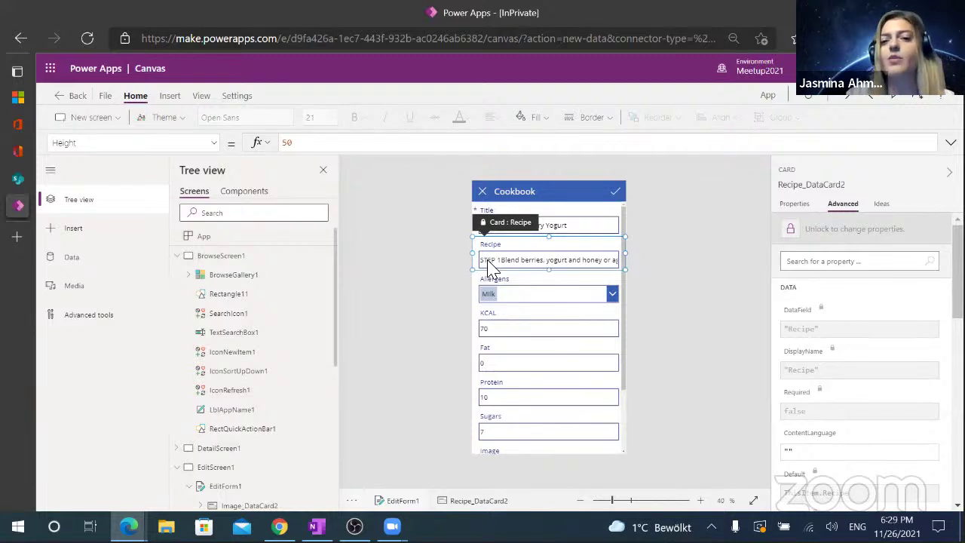
pyautogui.click(513, 262)
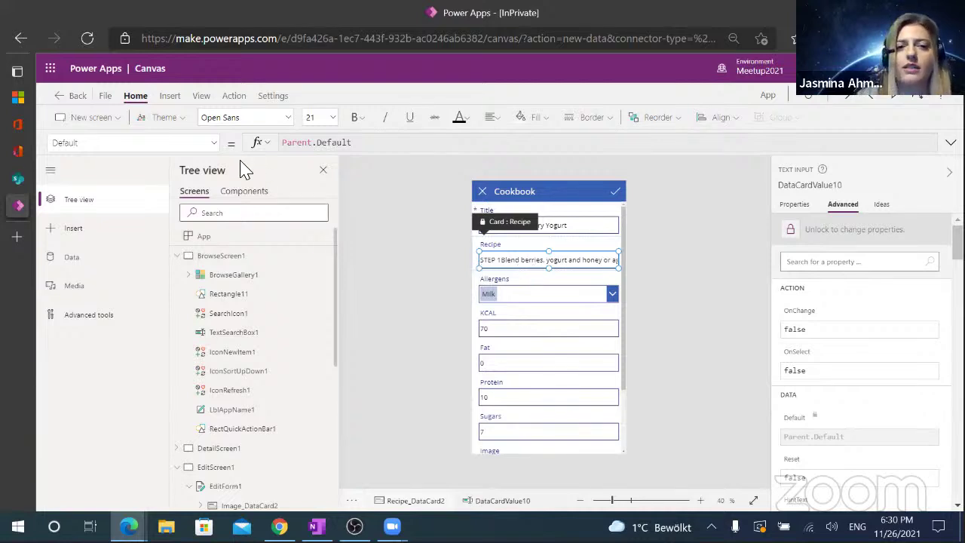
pyautogui.click(185, 143)
pyautogui.press('BackSpace')
pyautogui.press('BackSpace')
pyautogui.press('BackSpace')
pyautogui.press('BackSpace')
pyautogui.press('BackSpace')
pyautogui.press('BackSpace')
pyautogui.press('BackSpace')
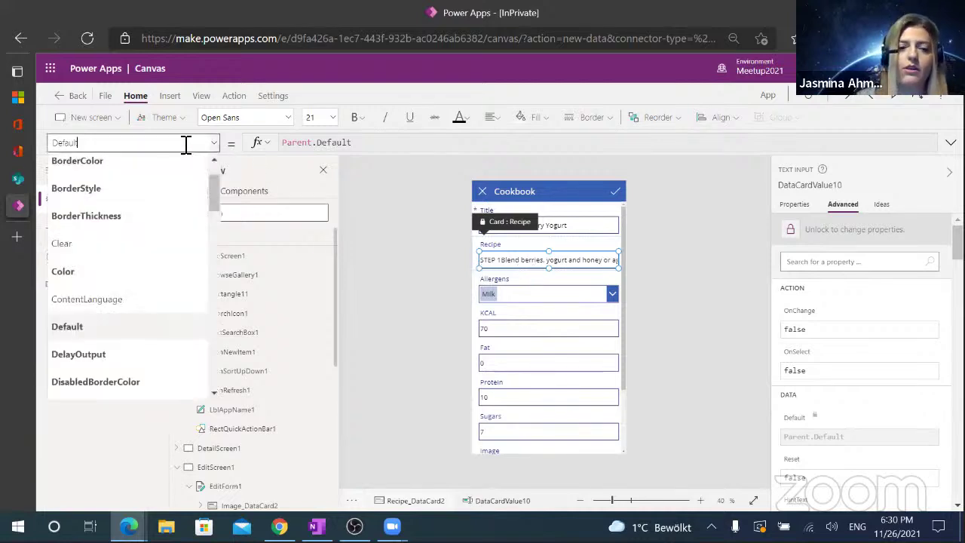
pyautogui.write('Mode')
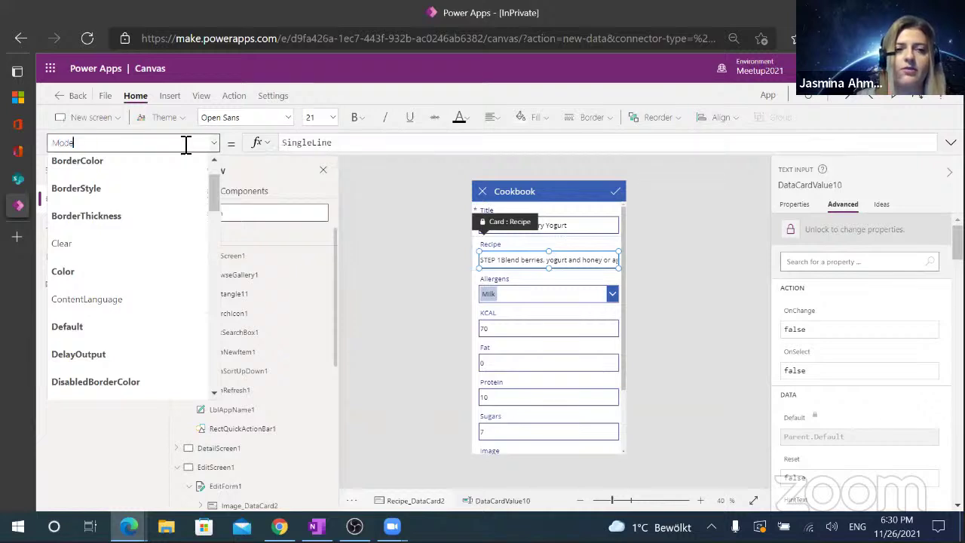
# Set the Mode of the Recipe text input to TextMode.MultiLine and deselect it.
pyautogui.click(334, 144)
pyautogui.write('TextMode.')
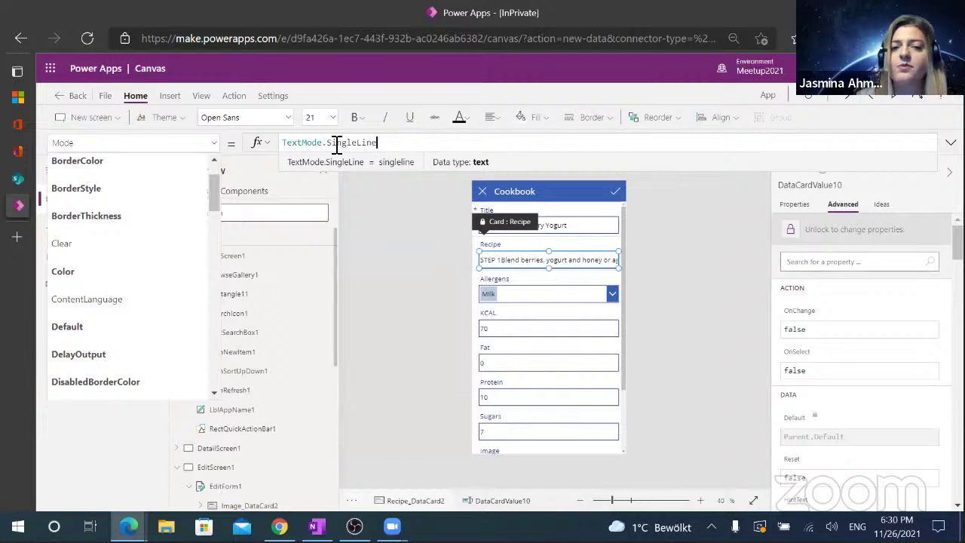
pyautogui.moveTo(327, 143); pyautogui.dragTo(395, 144)
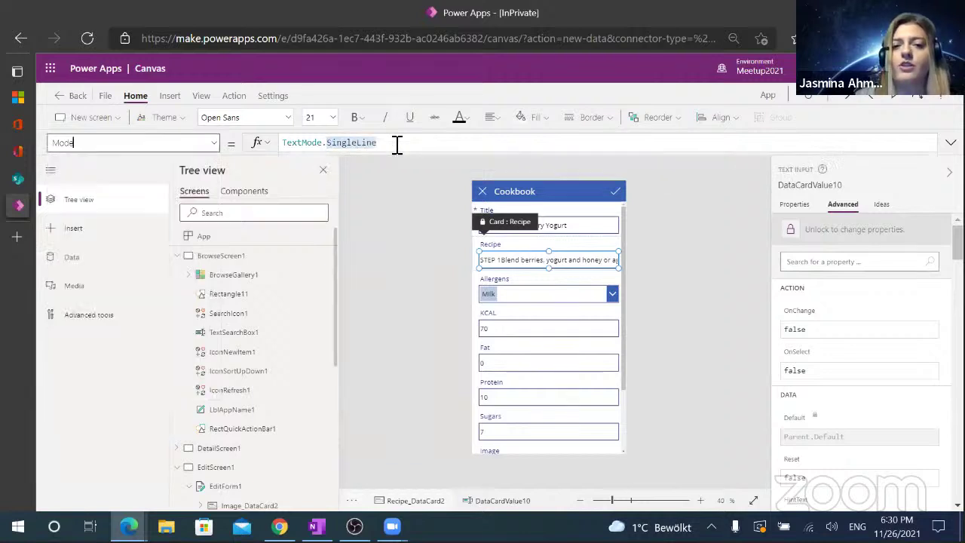
pyautogui.doubleClick(397, 145)
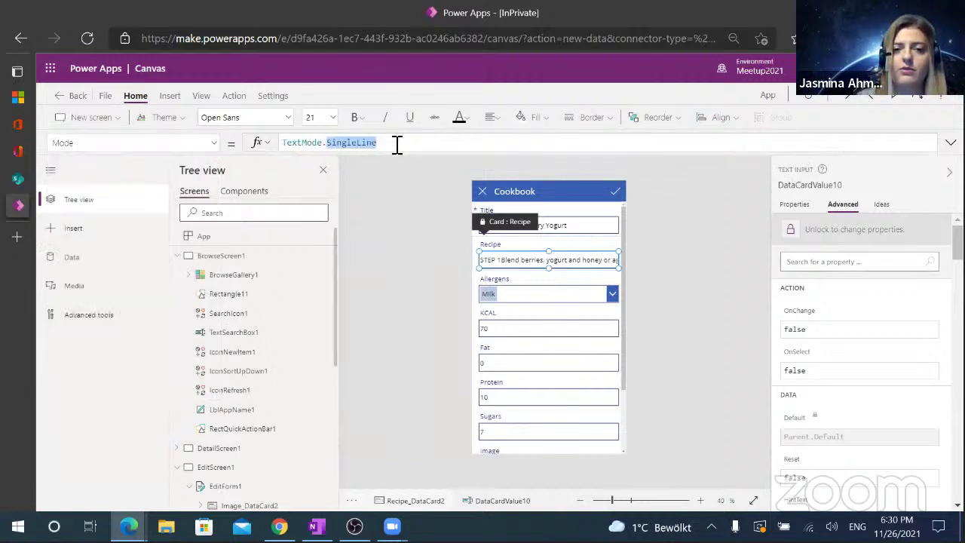
pyautogui.click(397, 143)
pyautogui.press('BackSpace')
pyautogui.press('BackSpace')
pyautogui.press('BackSpace')
pyautogui.press('BackSpace')
pyautogui.press('BackSpace')
pyautogui.press('BackSpace')
pyautogui.press('BackSpace')
pyautogui.press('BackSpace')
pyautogui.press('BackSpace')
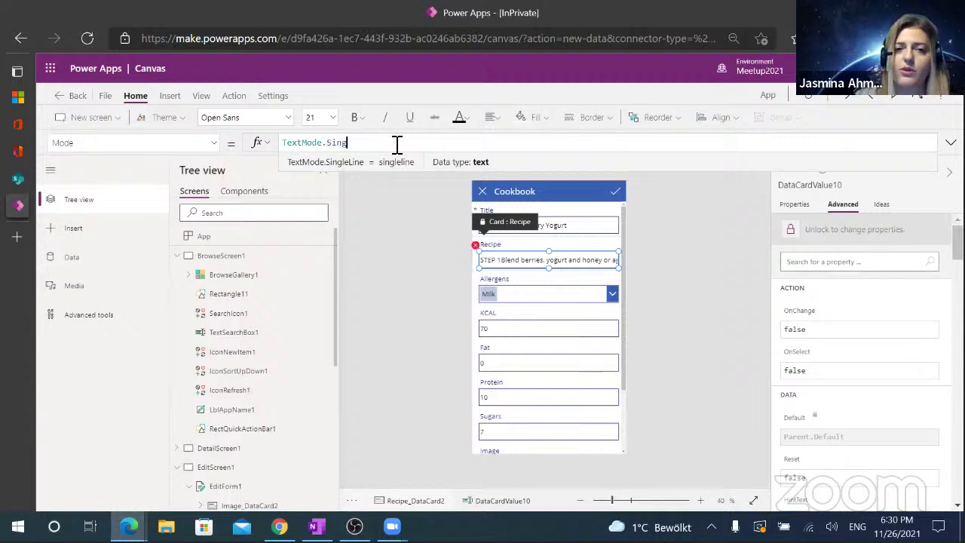
pyautogui.press('BackSpace')
pyautogui.write('m')
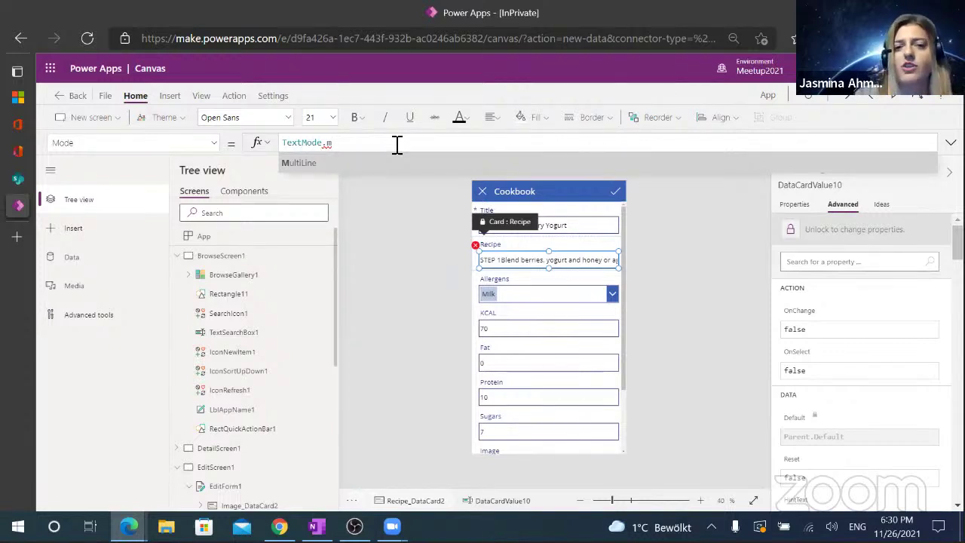
pyautogui.press('Tab')
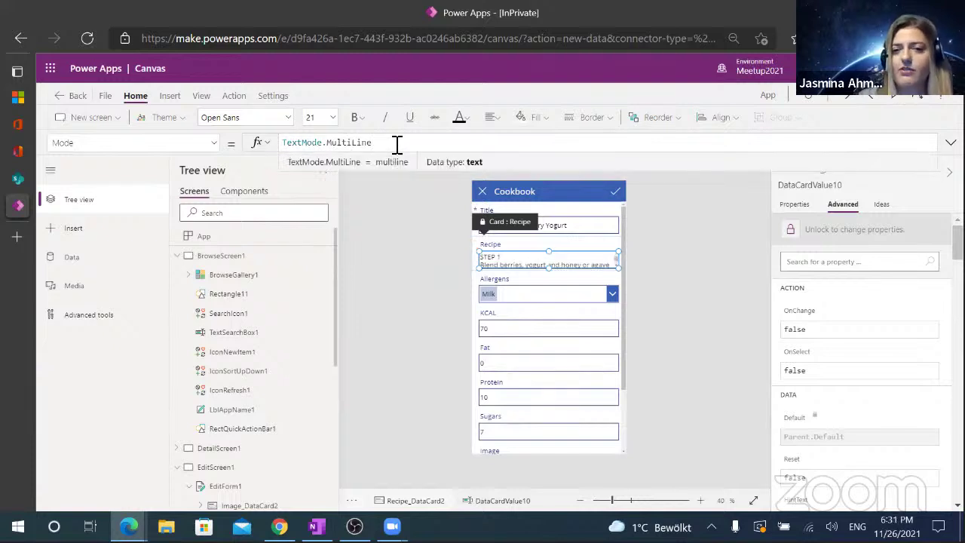
pyautogui.click(410, 258)
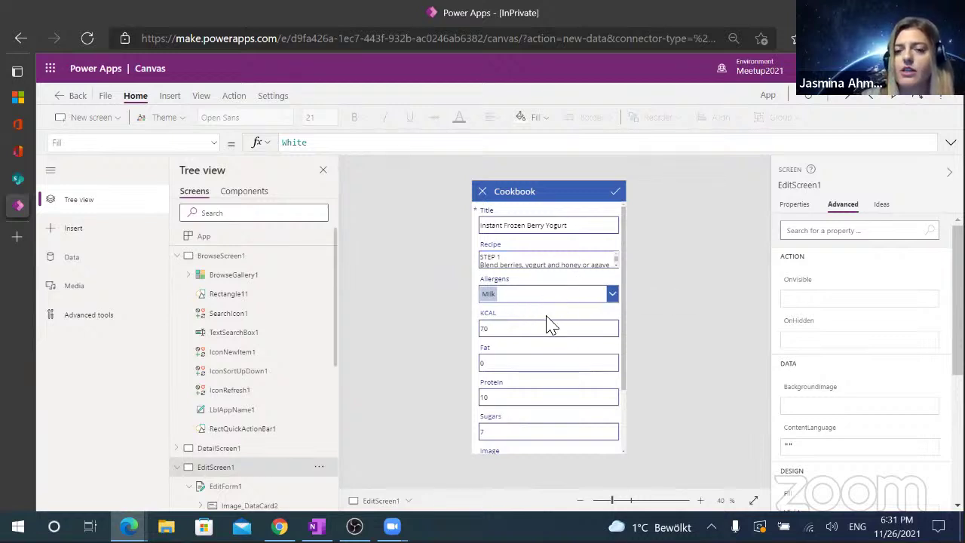
# Enlarge the Recipe card to a height of 410 and stretch its text input downward to fill the card.
pyautogui.click(524, 263)
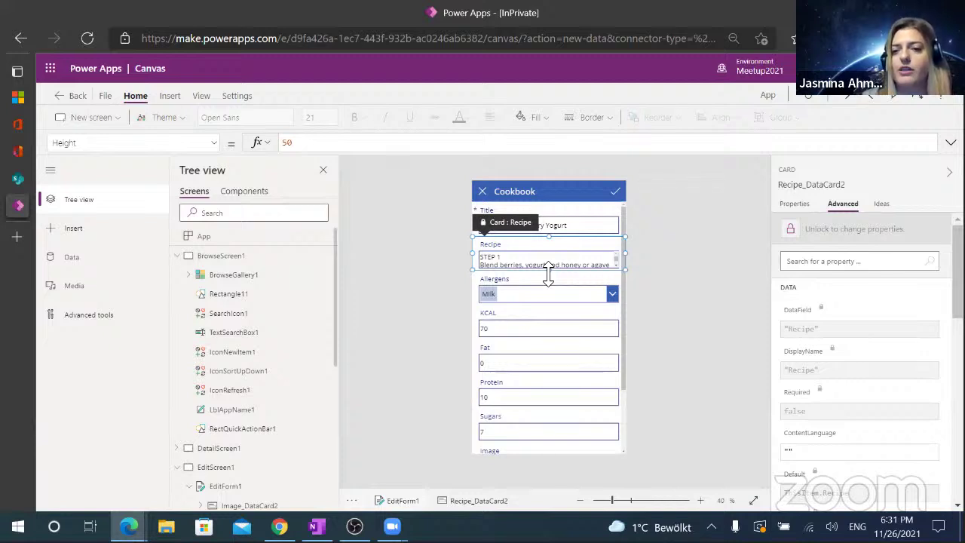
pyautogui.moveTo(548, 273); pyautogui.dragTo(556, 341)
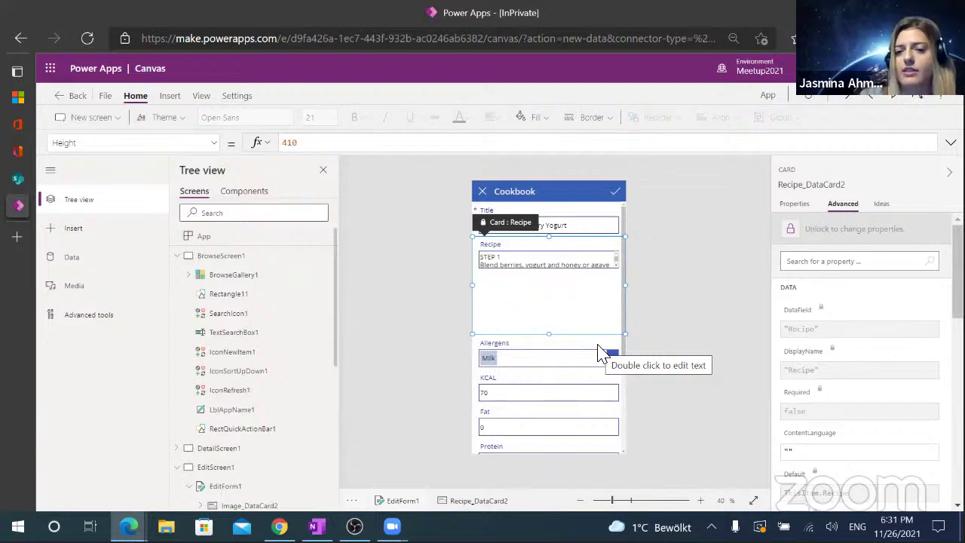
pyautogui.click(545, 275)
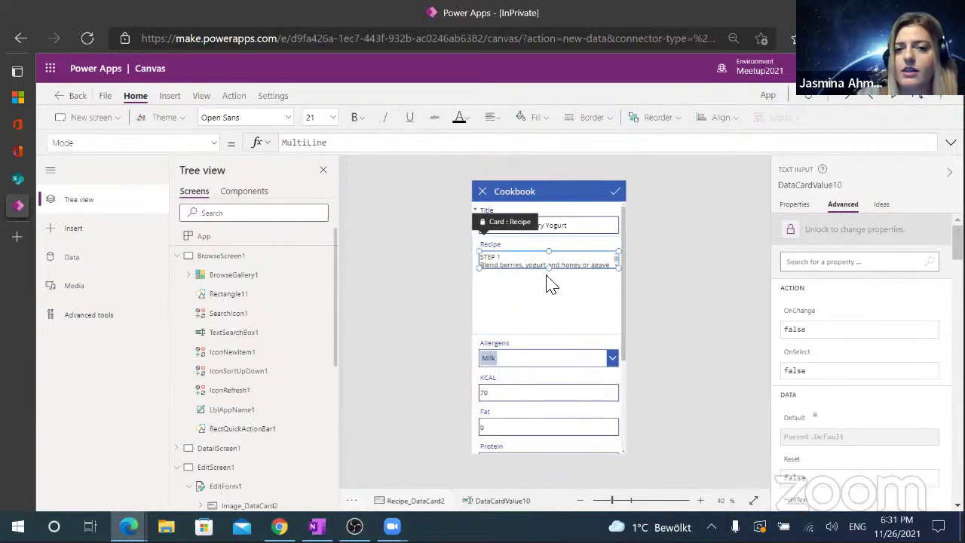
pyautogui.moveTo(548, 269); pyautogui.dragTo(555, 335)
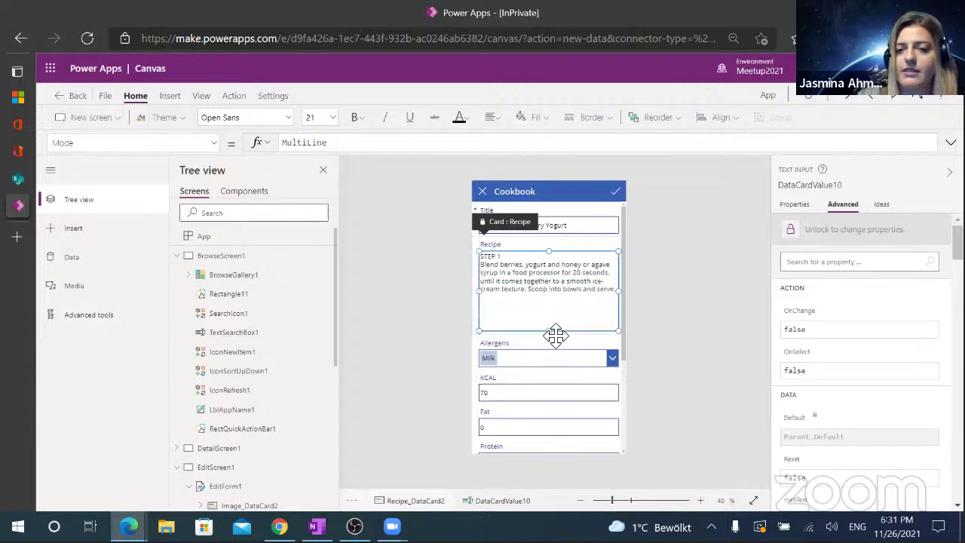
pyautogui.click(684, 309)
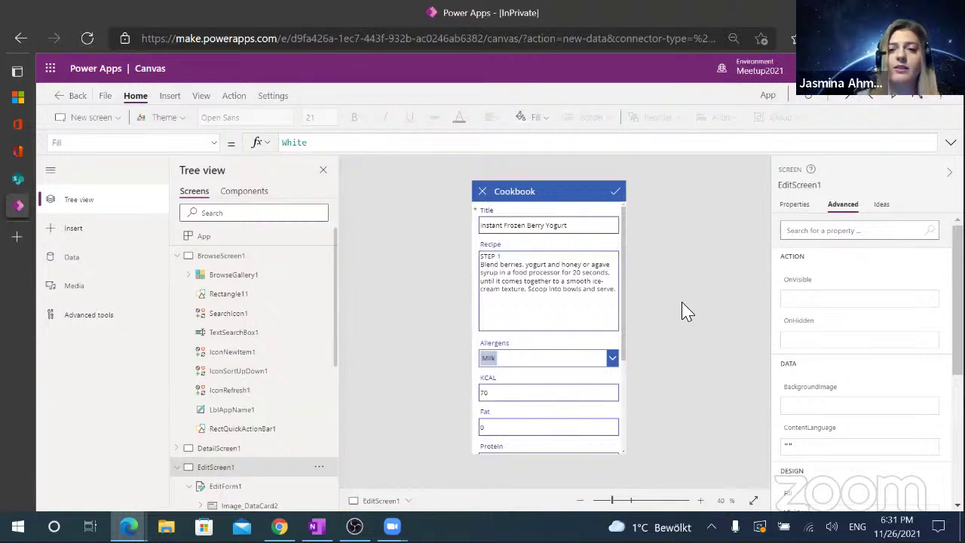
pyautogui.click(603, 289)
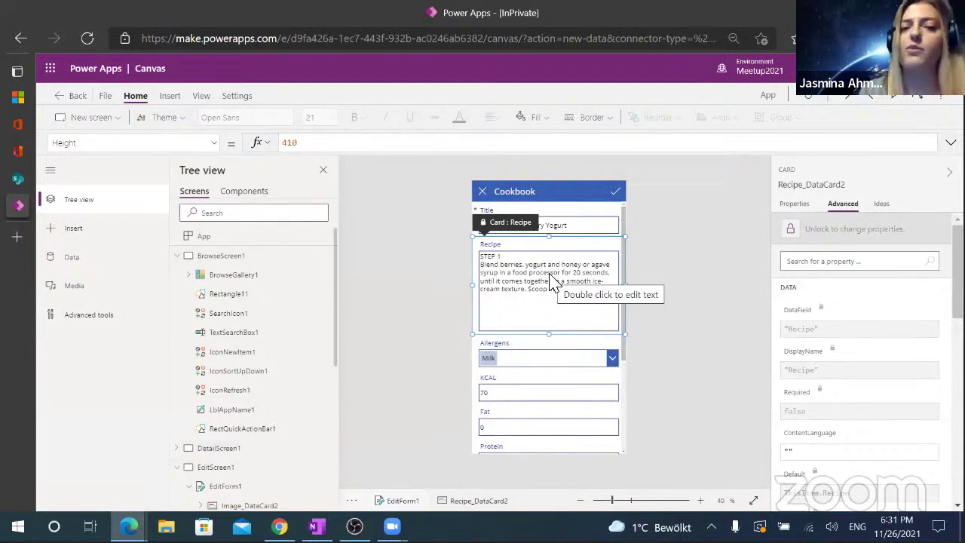
pyautogui.click(642, 291)
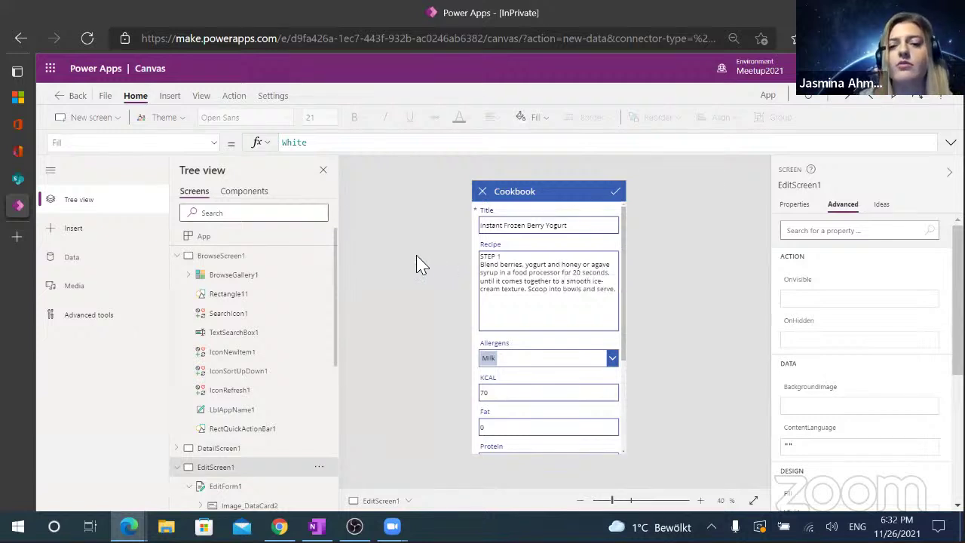
# Set the Fill property of the Recipe card to GreenYellow and deselect the card.
pyautogui.click(496, 264)
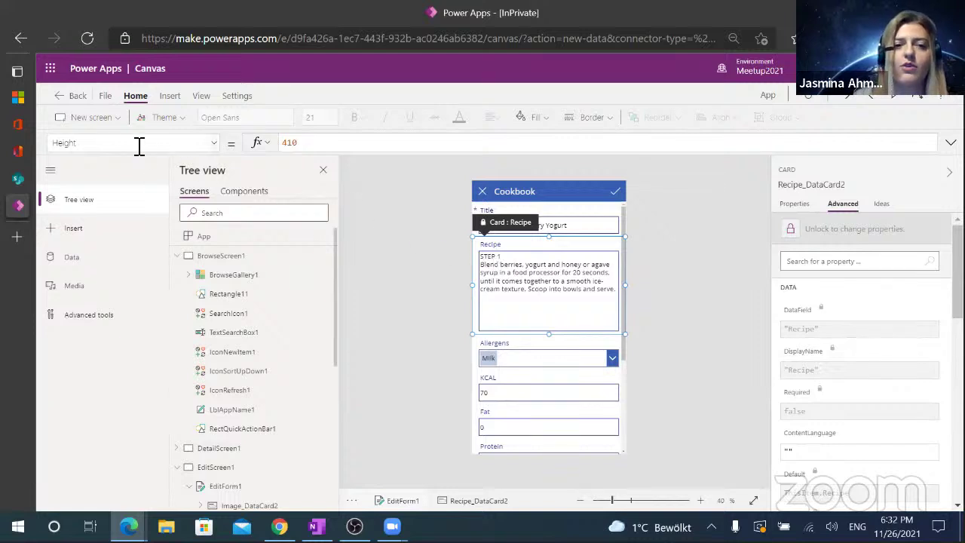
pyautogui.click(215, 144)
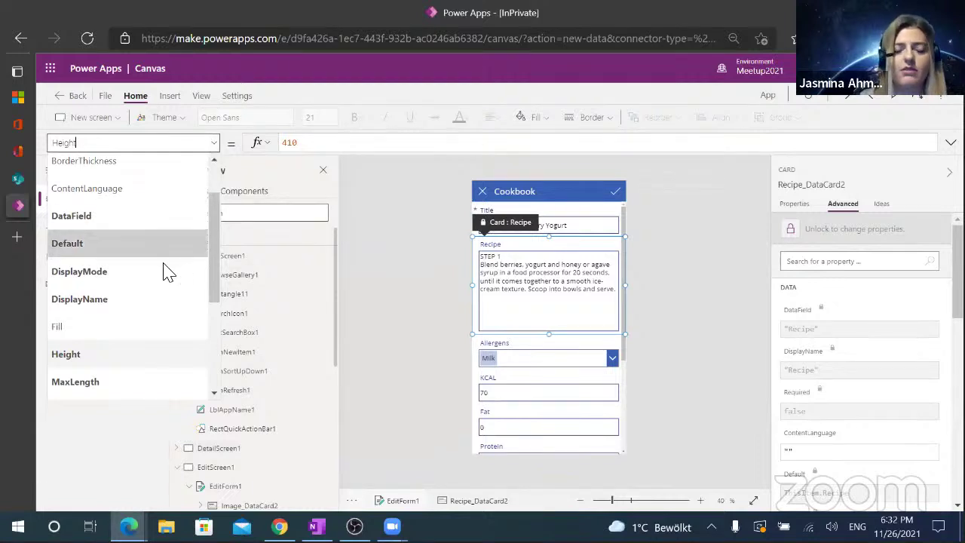
pyautogui.click(140, 329)
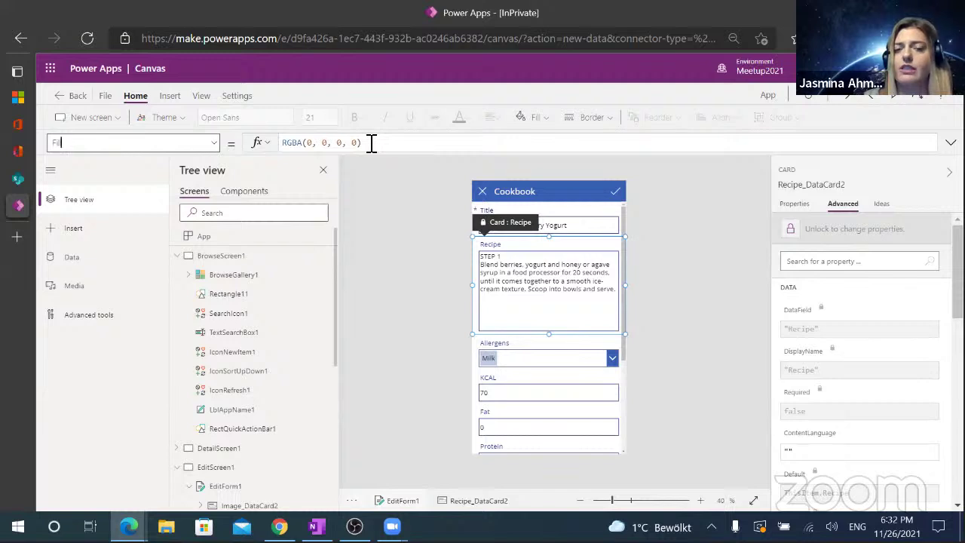
pyautogui.moveTo(370, 142); pyautogui.dragTo(286, 142)
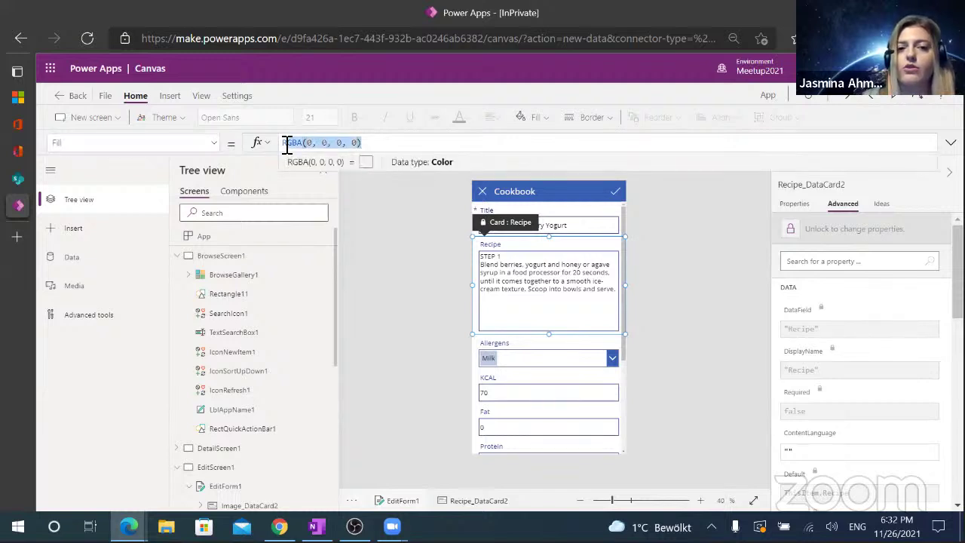
pyautogui.press('BackSpace')
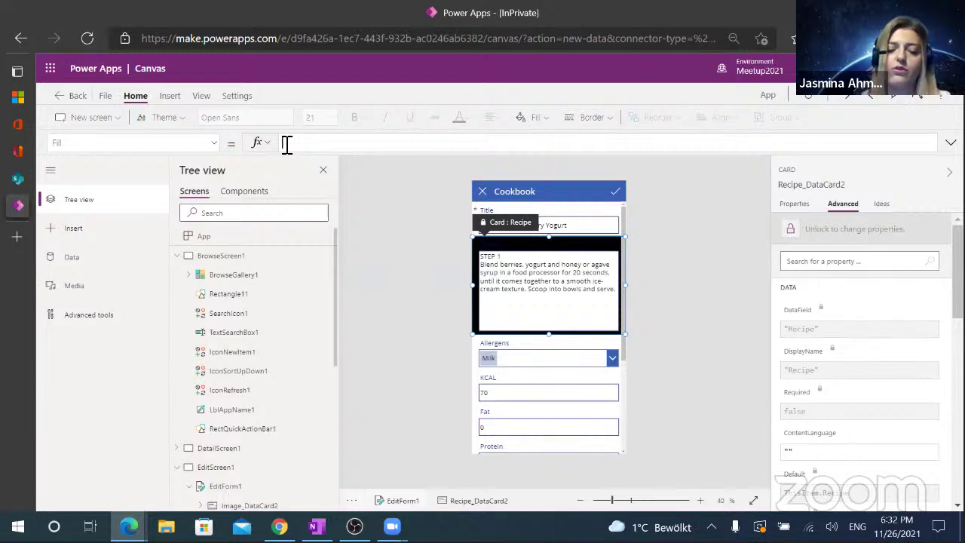
pyautogui.write('GreenYellow')
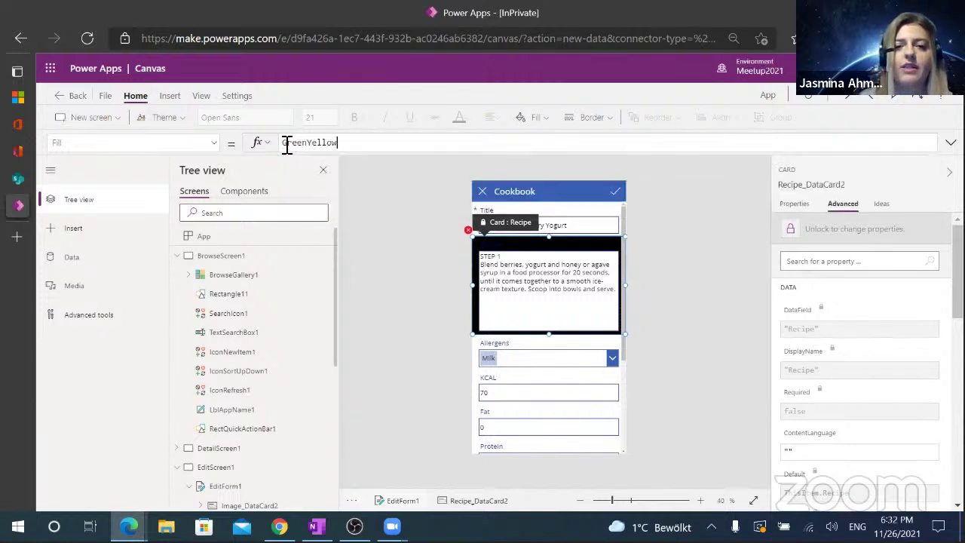
pyautogui.click(406, 299)
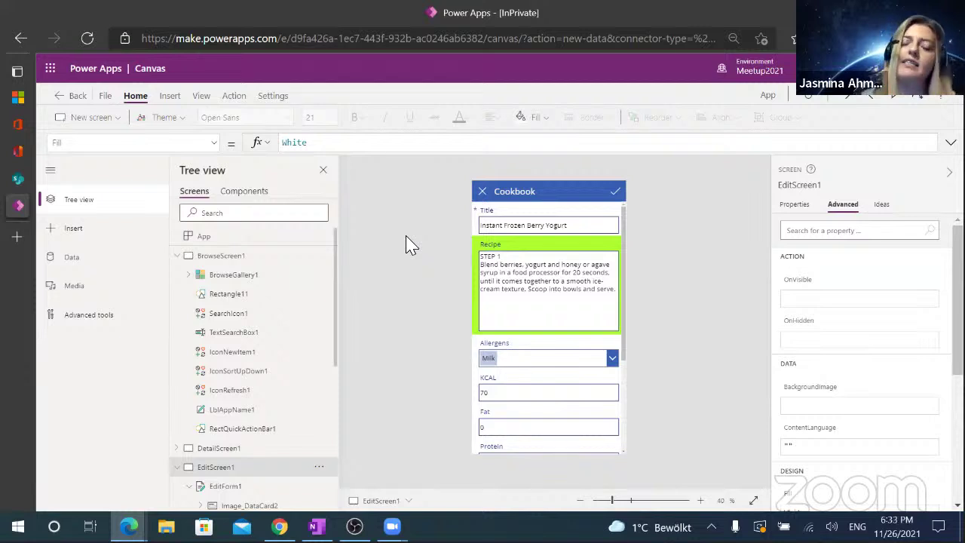
pyautogui.click(516, 219)
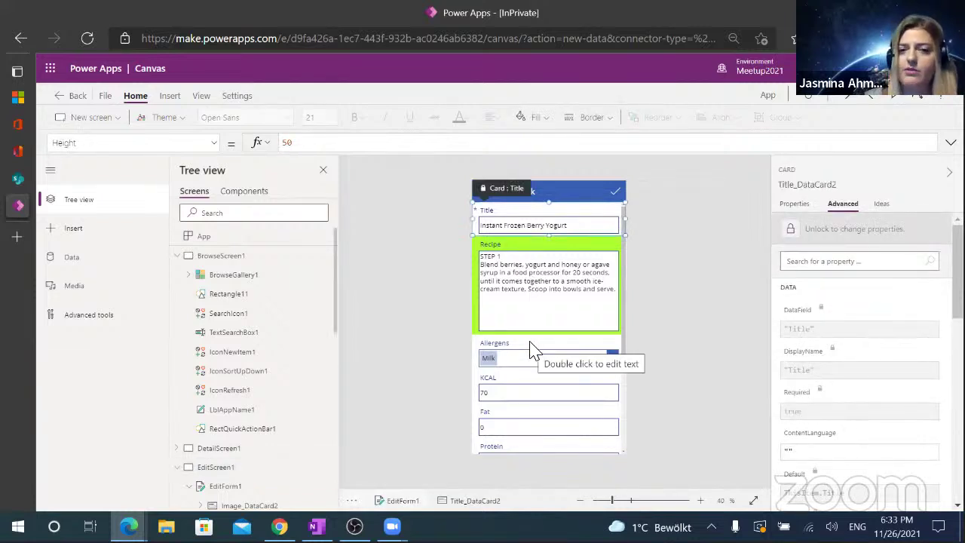
pyautogui.click(306, 143)
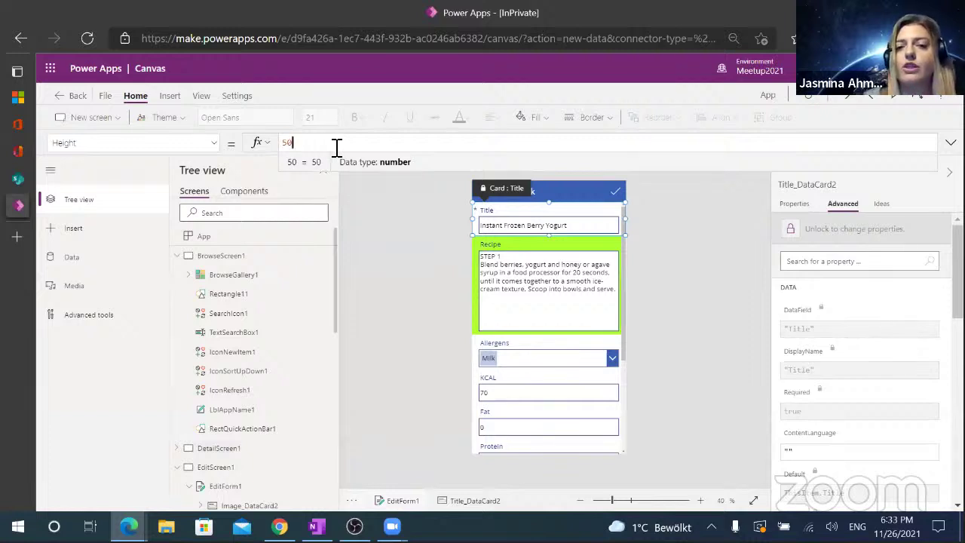
# Start an If formula for the Recipe card's Fill property with the condition ThisItem.Allergens.Value = "MIlk".
pyautogui.click(526, 249)
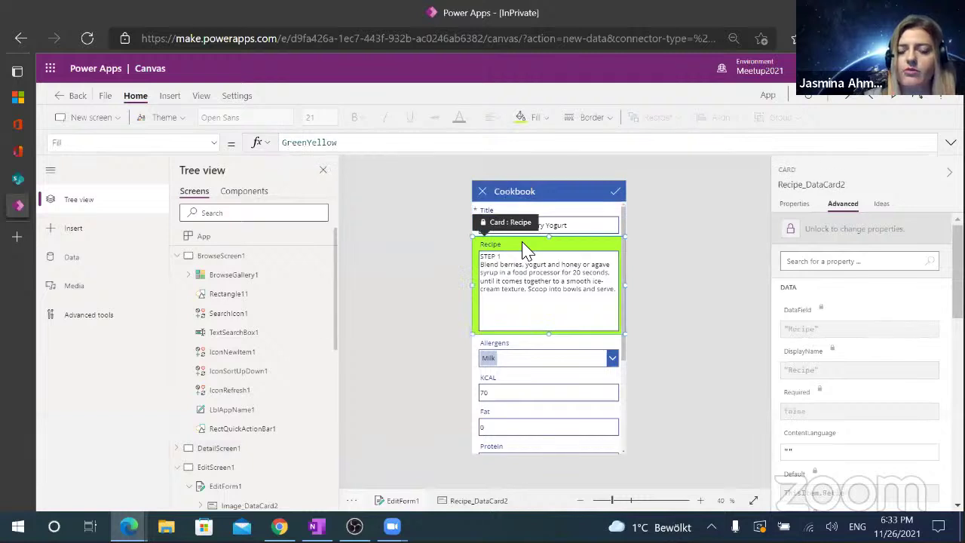
pyautogui.doubleClick(311, 143)
pyautogui.write('If(')
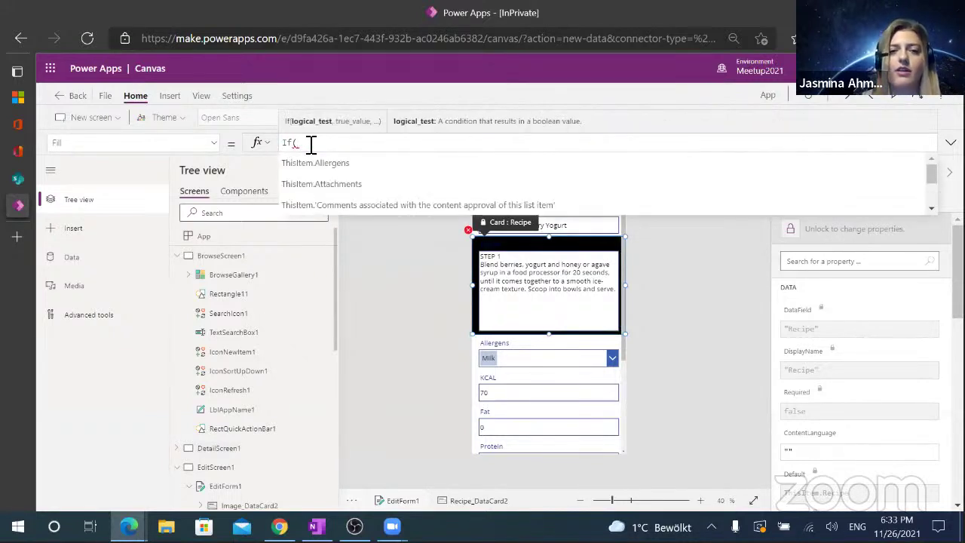
pyautogui.write('this')
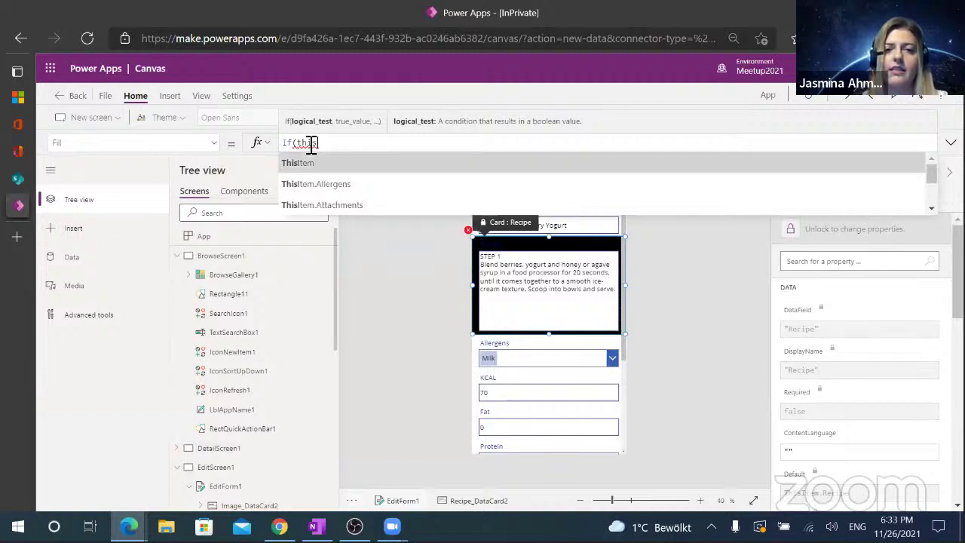
pyautogui.press('Tab')
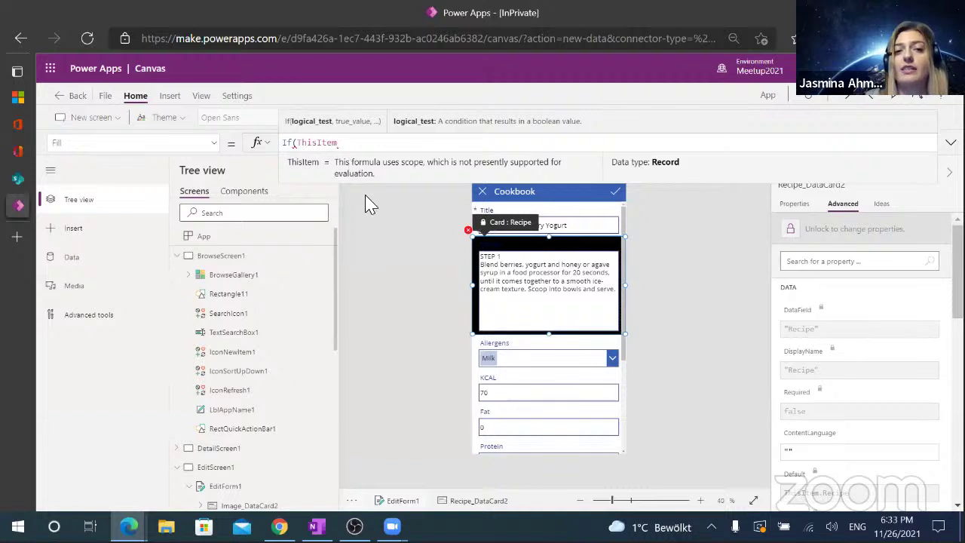
pyautogui.write('.')
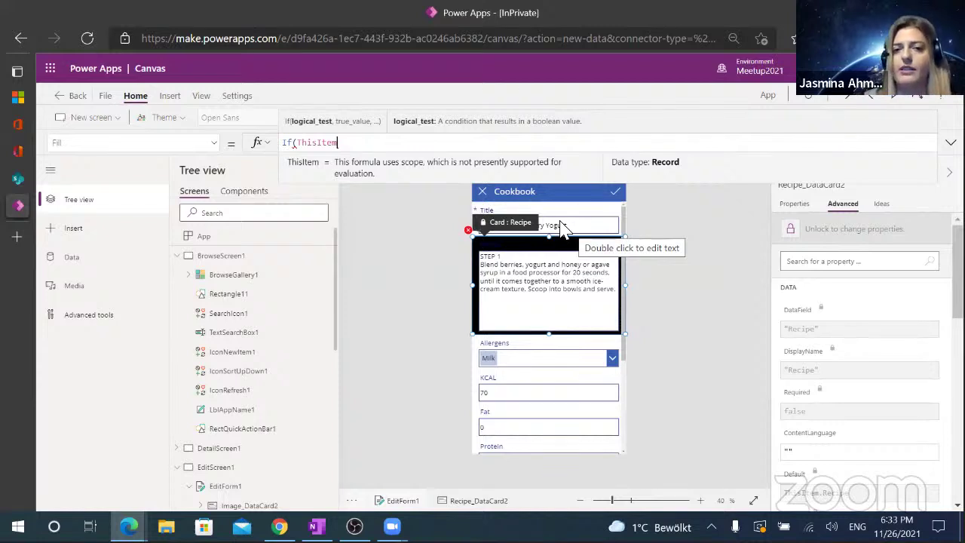
pyautogui.write('.')
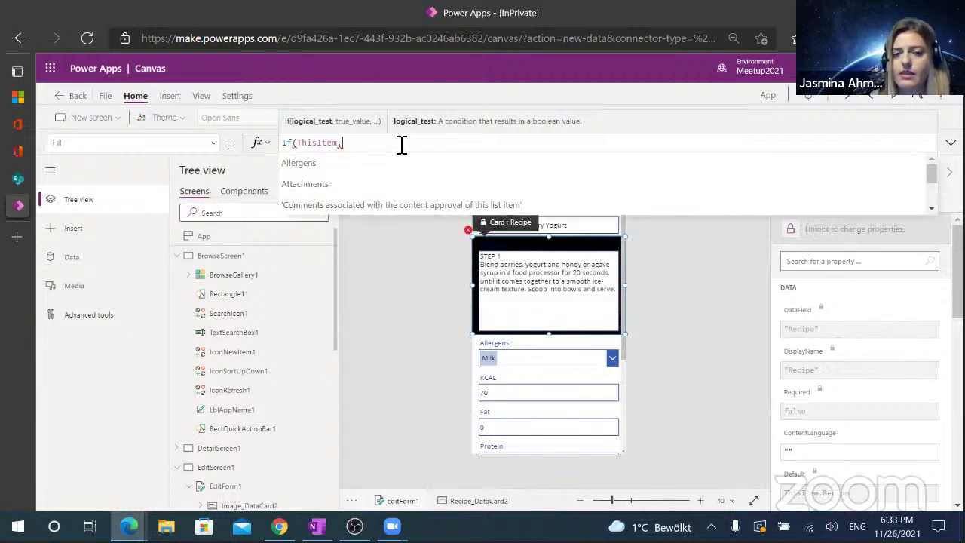
pyautogui.press('Down')
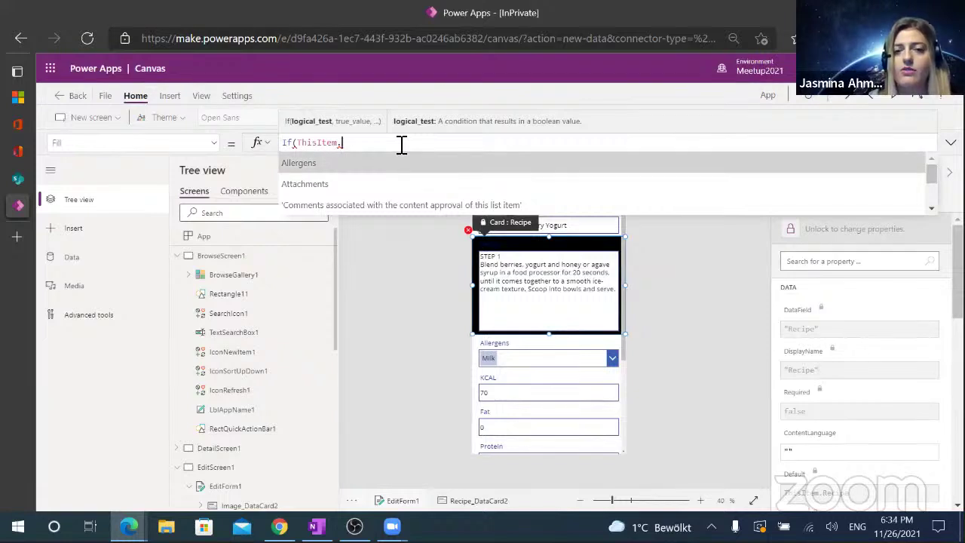
pyautogui.press('Tab')
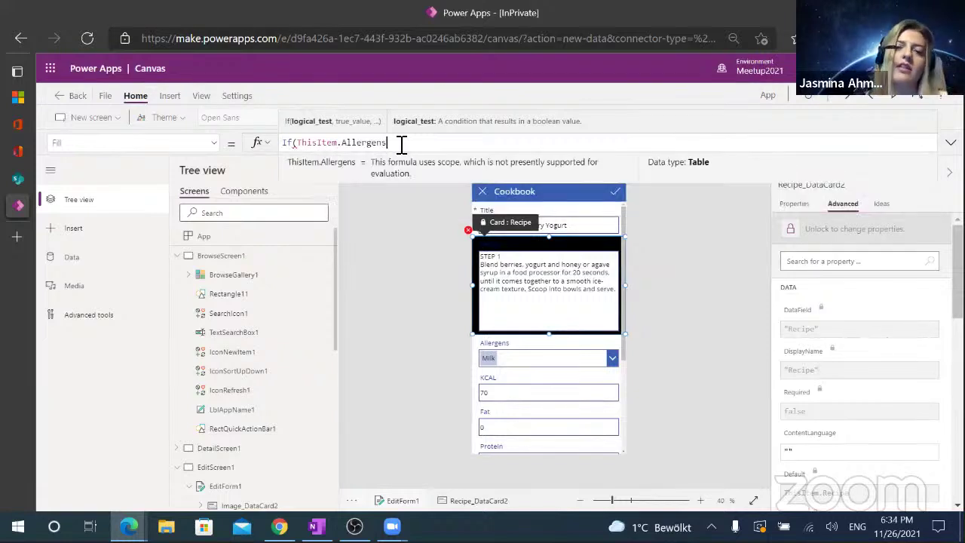
pyautogui.write('.')
pyautogui.press('Down')
pyautogui.press('Tab')
pyautogui.write('=')
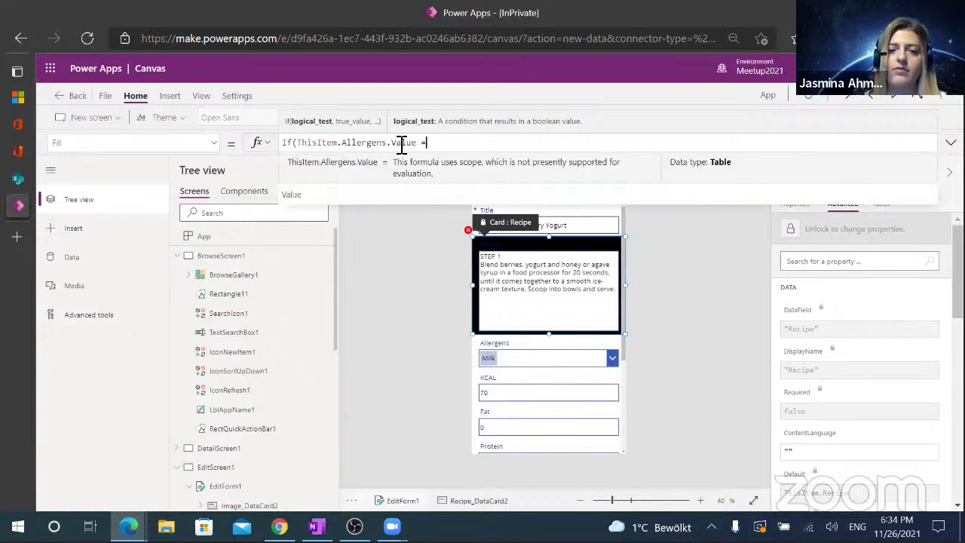
pyautogui.write(' ""Milk')
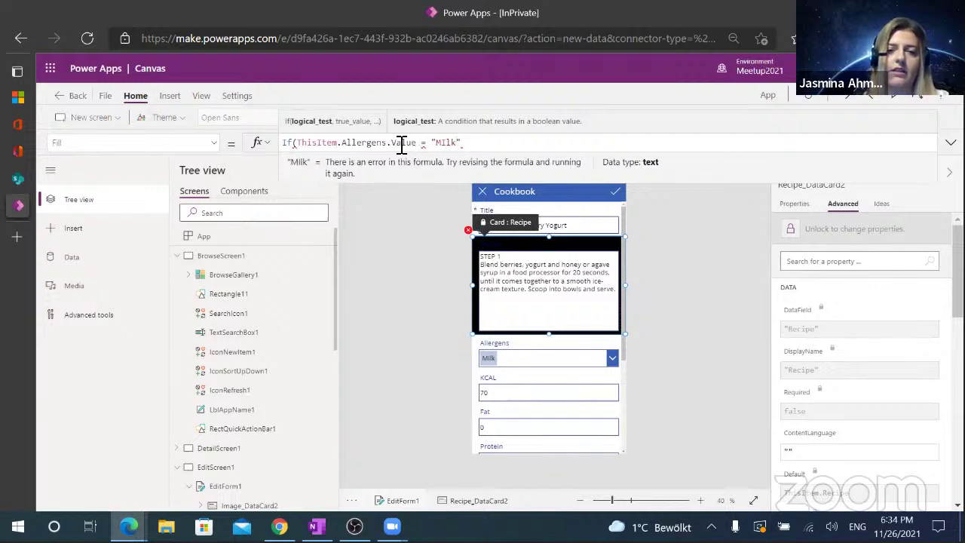
pyautogui.write(', ')
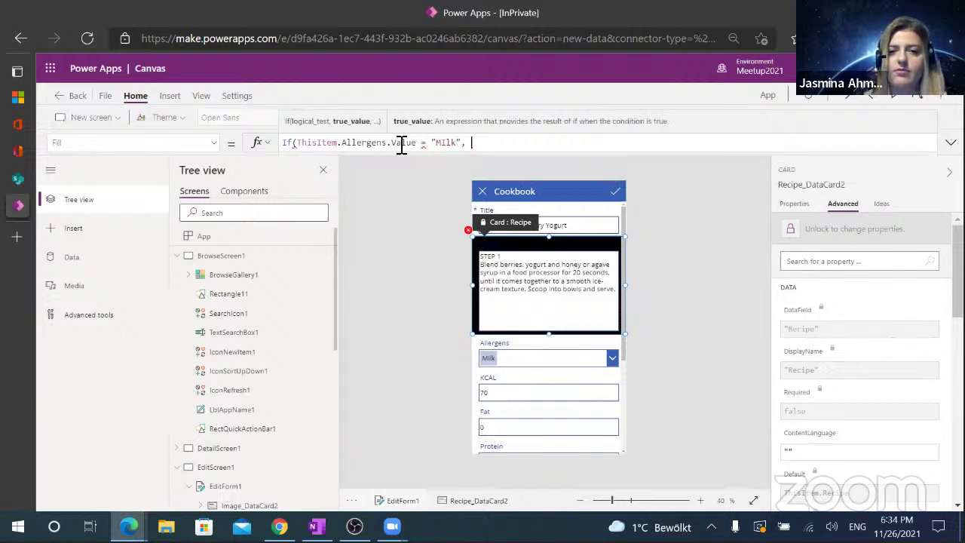
# Complete the Recipe card's If formula with Yellow as the true value and Black as the else value.
pyautogui.write('yello')
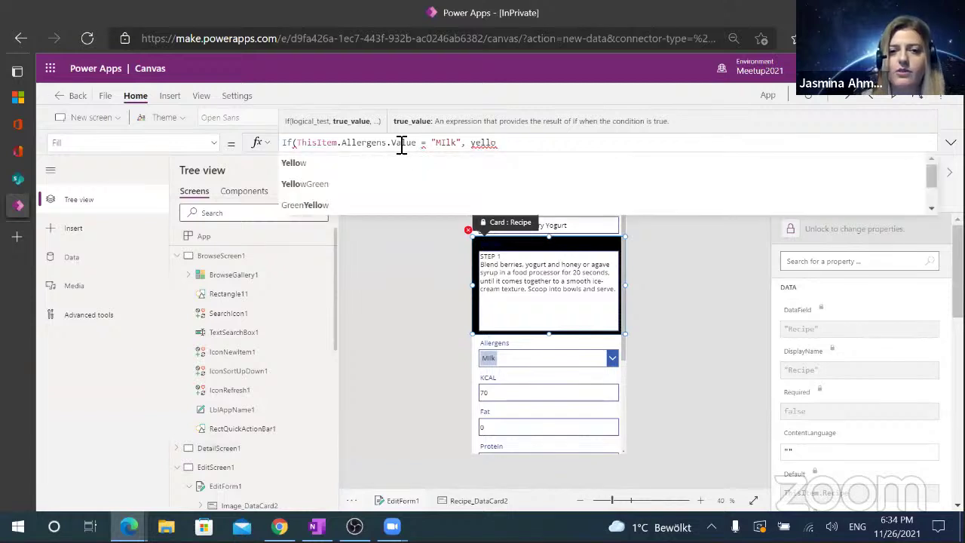
pyautogui.press('Tab')
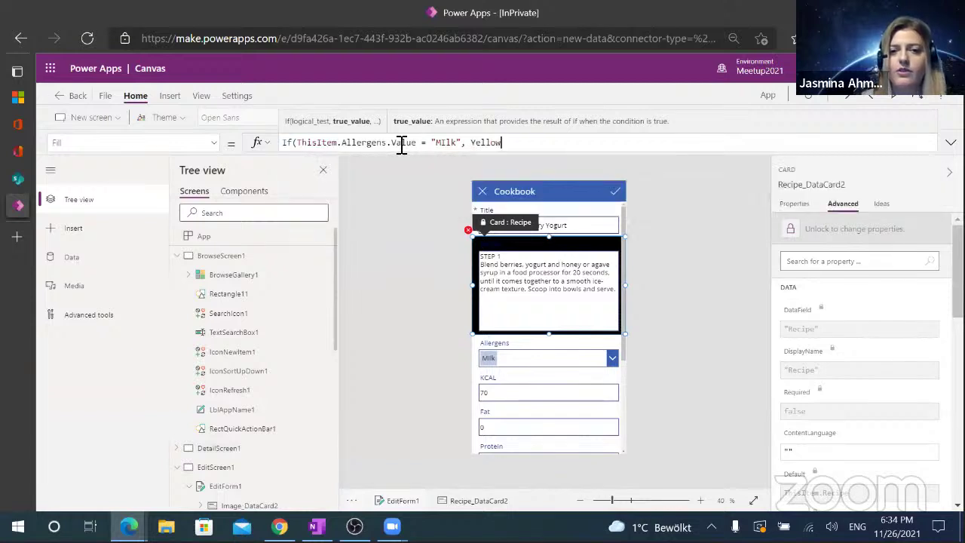
pyautogui.write(', ')
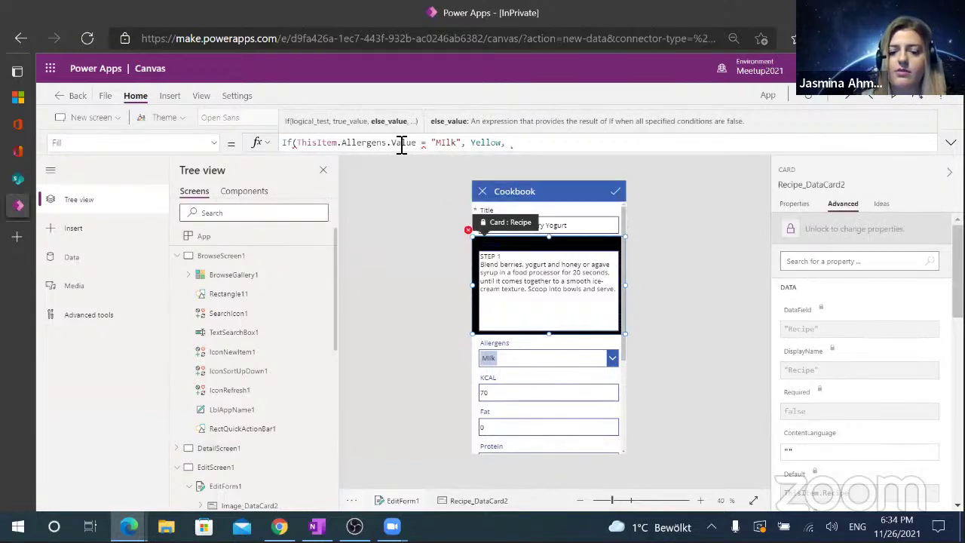
pyautogui.write('blak')
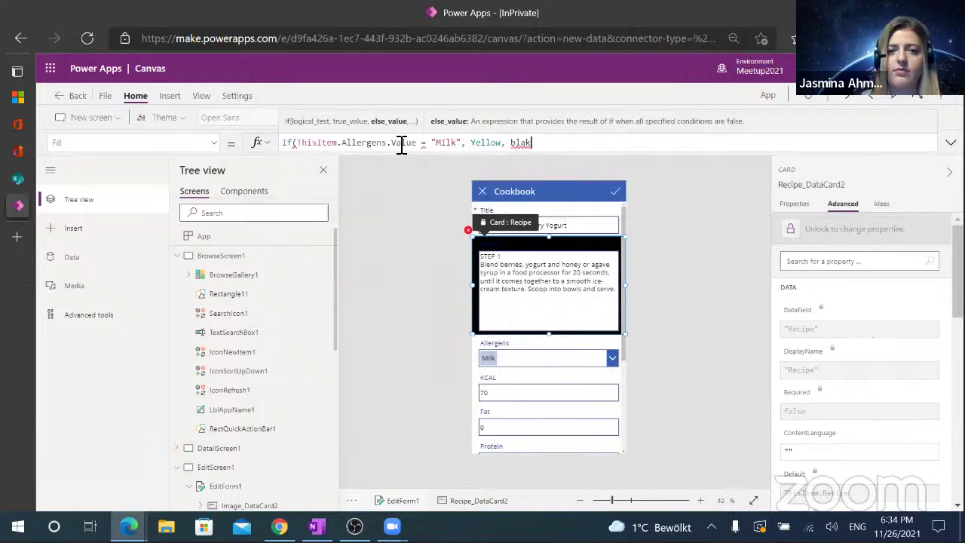
pyautogui.press('BackSpace')
pyautogui.press('BackSpace')
pyautogui.press('BackSpace')
pyautogui.press('BackSpace')
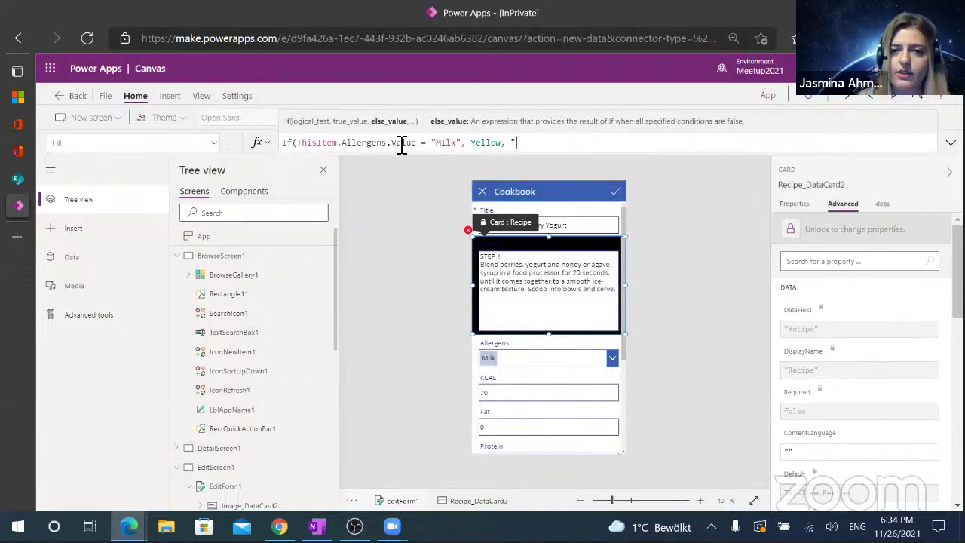
pyautogui.write('Bla')
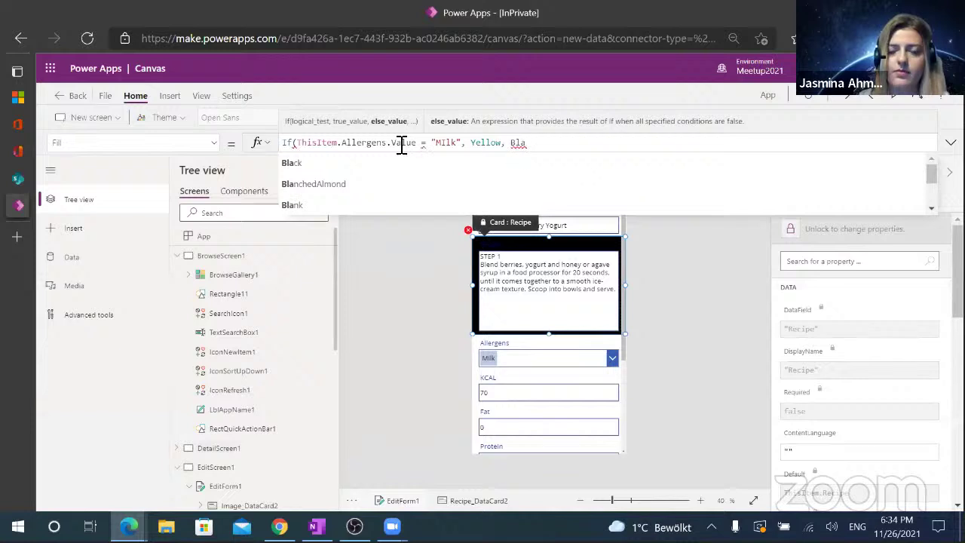
pyautogui.write('ck')
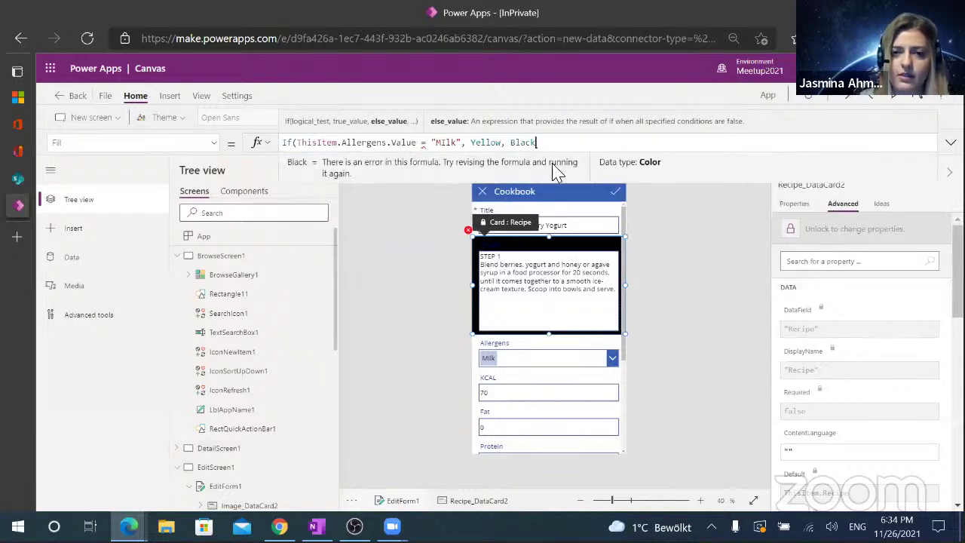
pyautogui.write(')')
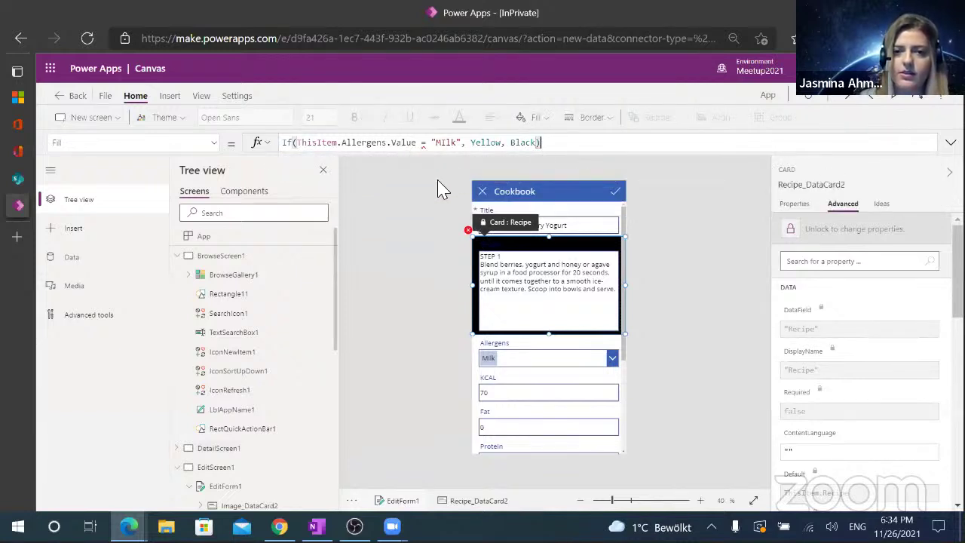
# Try a double equals sign in the formula's comparison, restore the single one, and check the Allergens card.
pyautogui.click(429, 142)
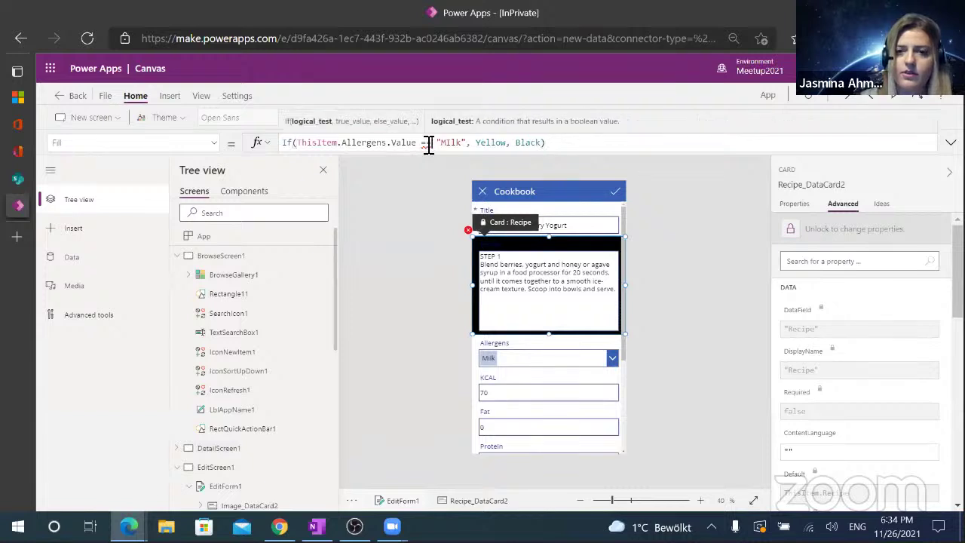
pyautogui.press('BackSpace')
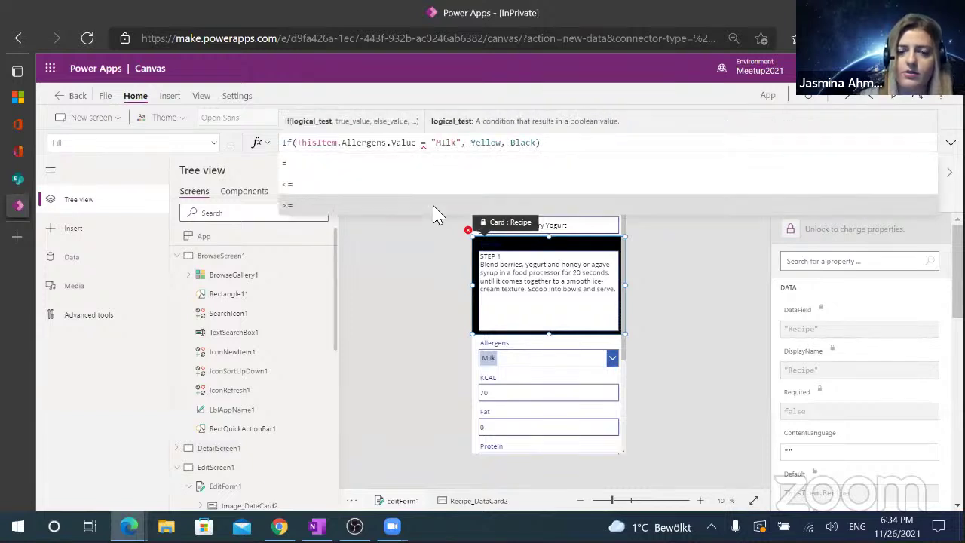
pyautogui.press('Escape')
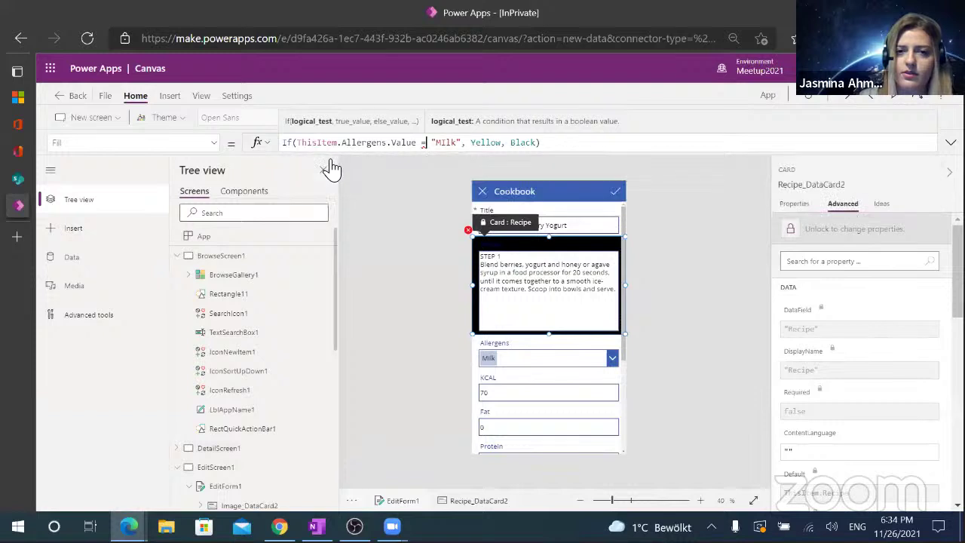
pyautogui.click(408, 148)
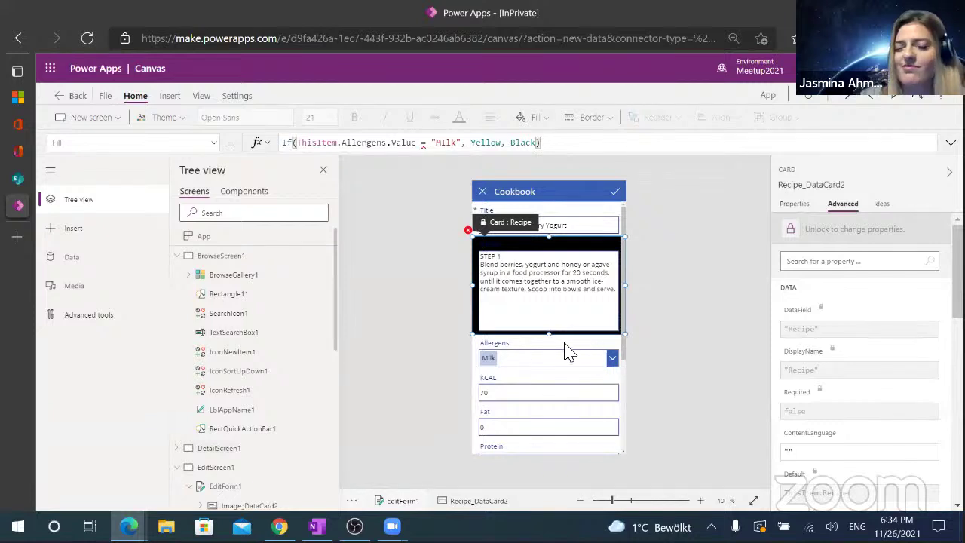
pyautogui.click(560, 362)
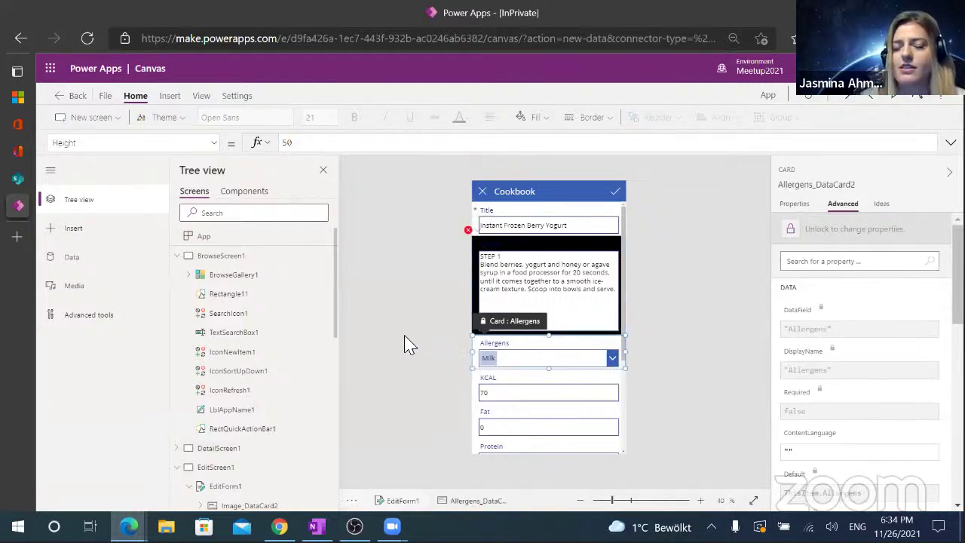
# Open the online formula reference from the function browser of the Recipe card's Fill formula and look through the function list.
pyautogui.click(546, 248)
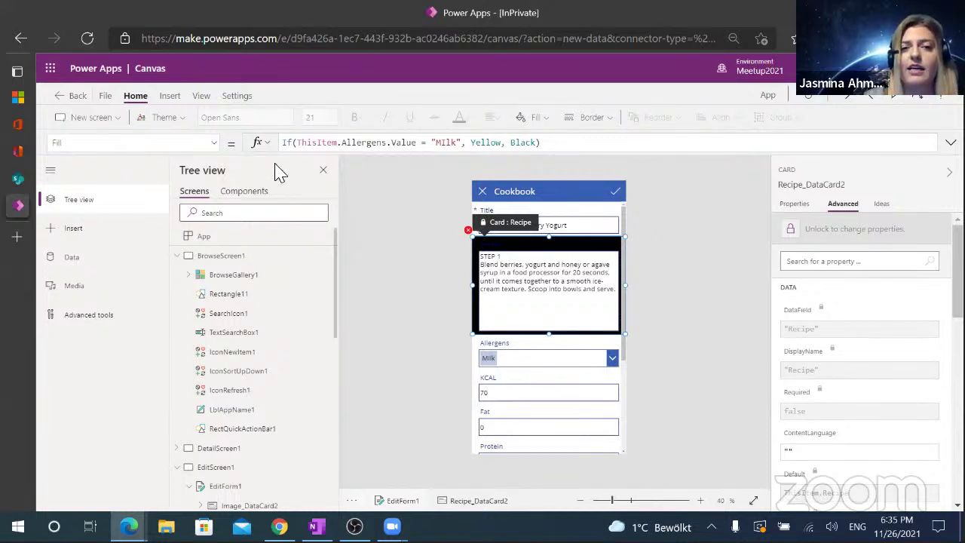
pyautogui.click(267, 144)
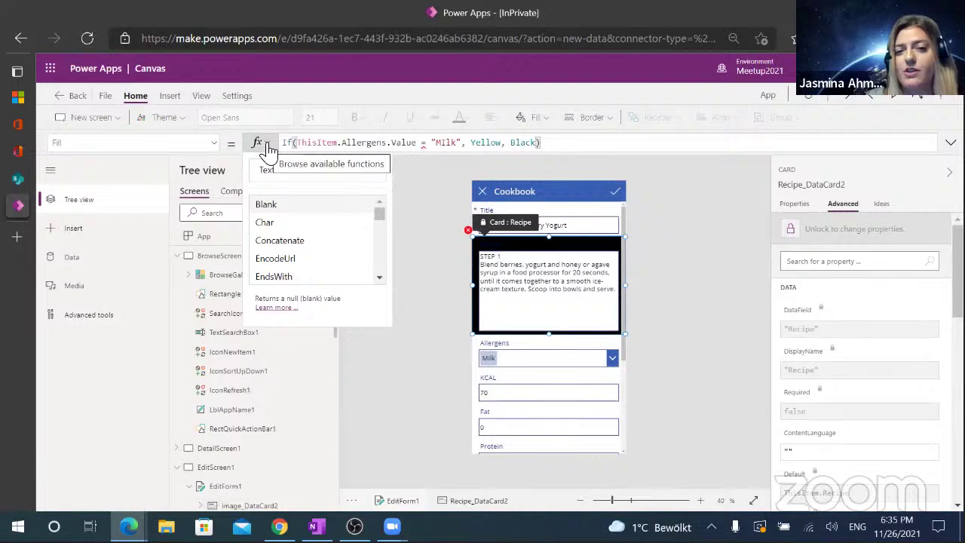
pyautogui.click(278, 309)
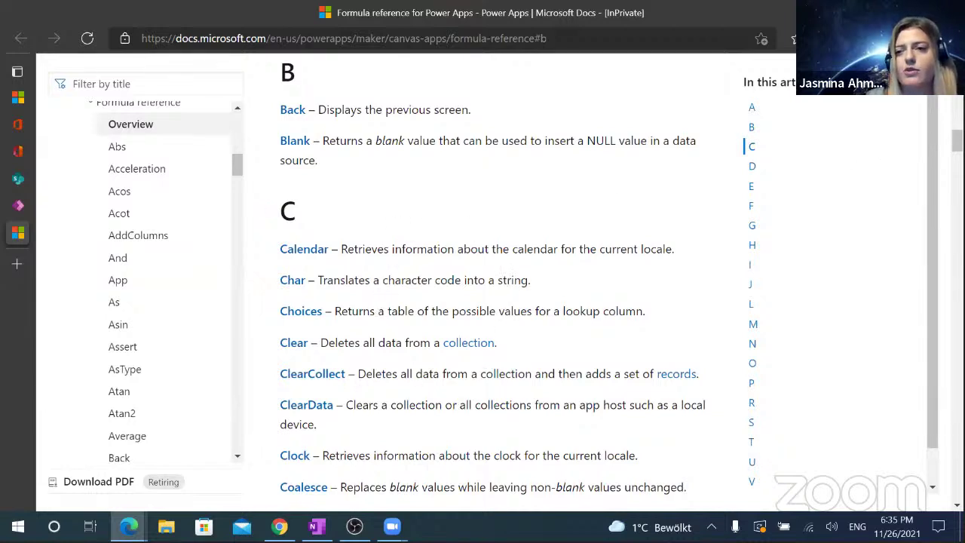
pyautogui.scroll(-1, 743, 302)
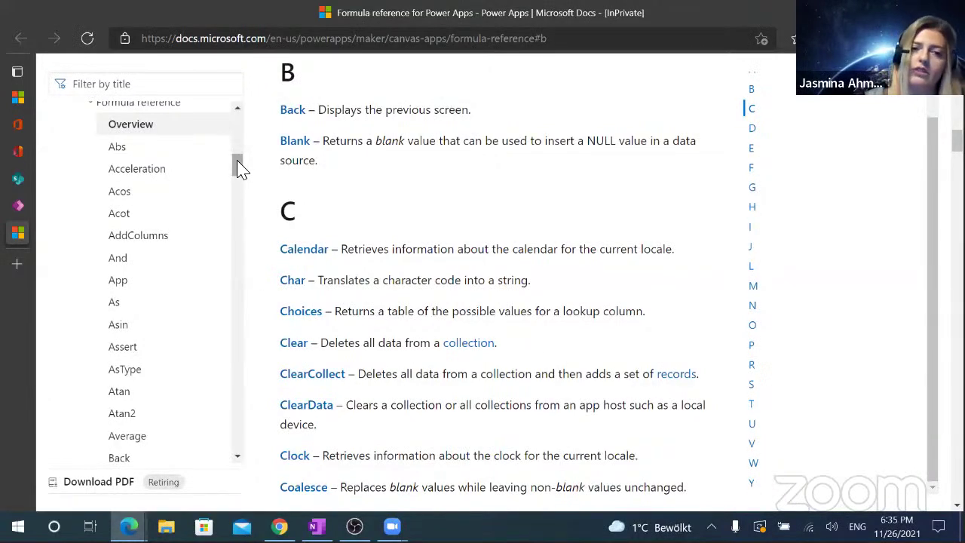
pyautogui.moveTo(237, 164); pyautogui.dragTo(236, 164)
pyautogui.moveTo(238, 178); pyautogui.dragTo(236, 257)
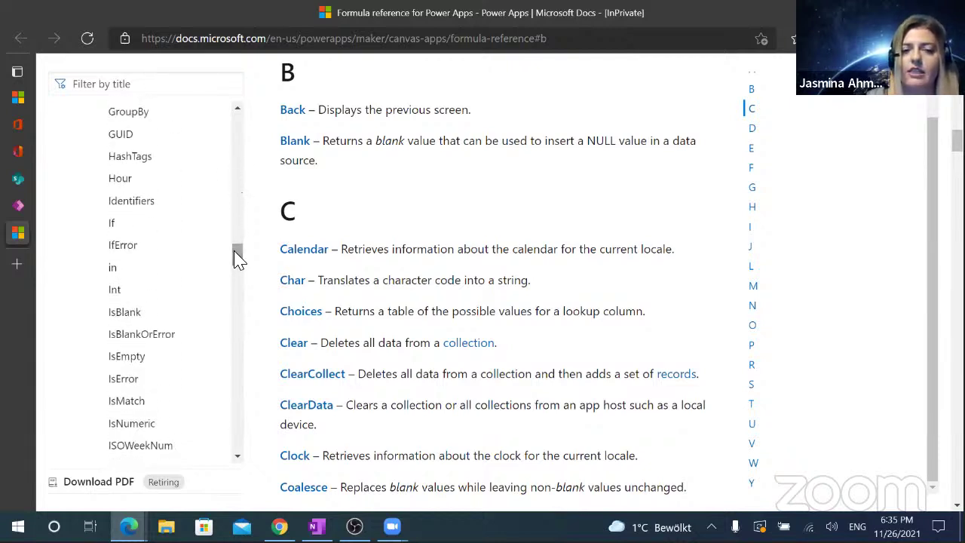
# Find "navi" on the formula reference page and open the documentation of the Navigate function.
pyautogui.hotkey('ctrl', 'f')
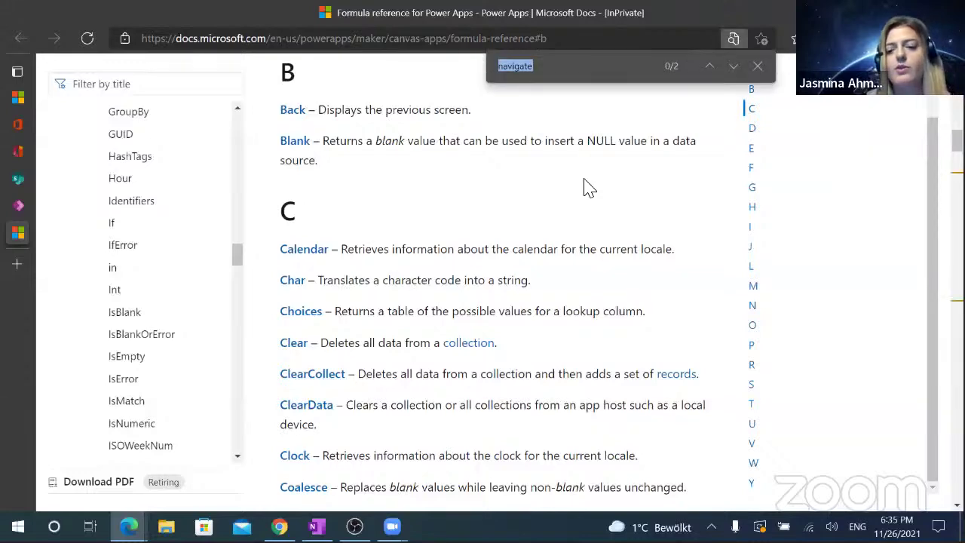
pyautogui.write('navi')
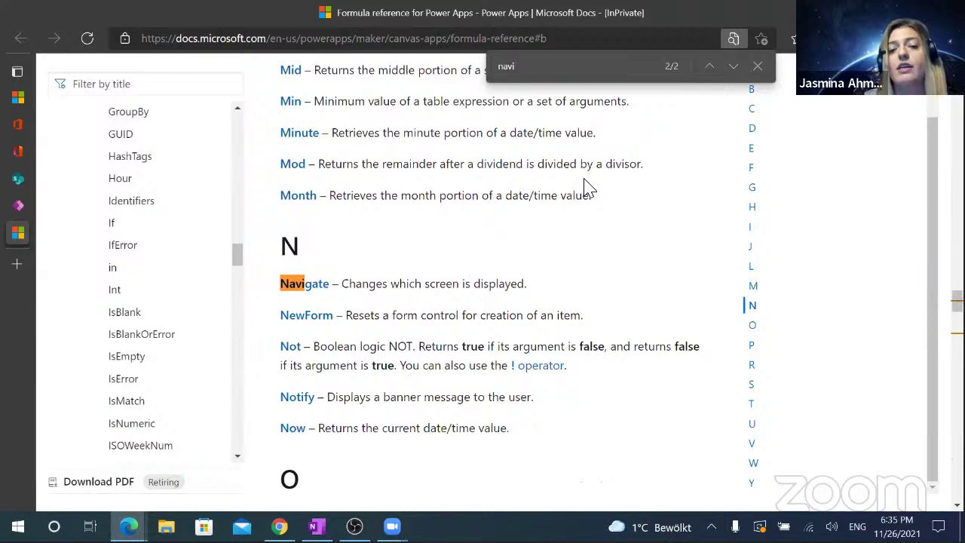
pyautogui.click(317, 291)
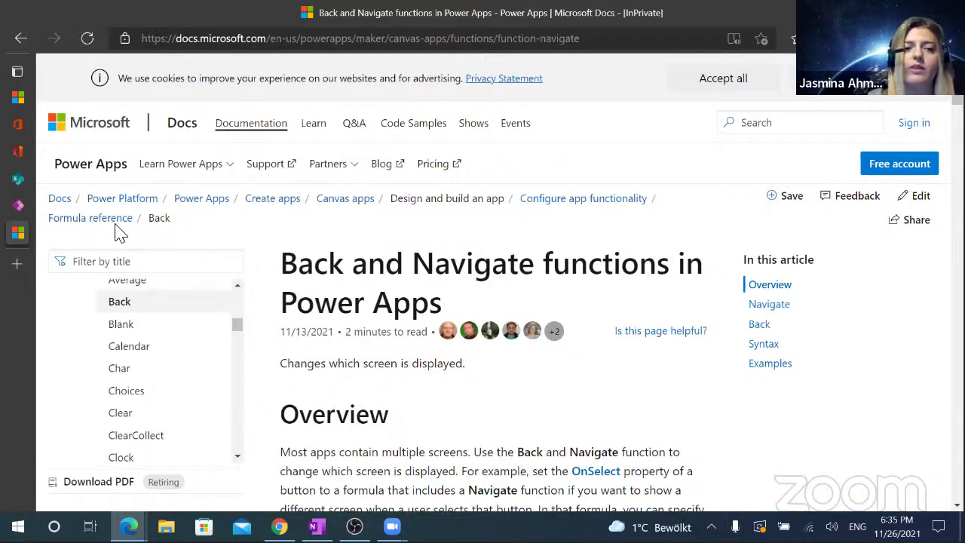
# Switch back to Power Apps and delete the whole If formula from the Recipe card's Fill property.
pyautogui.click(20, 208)
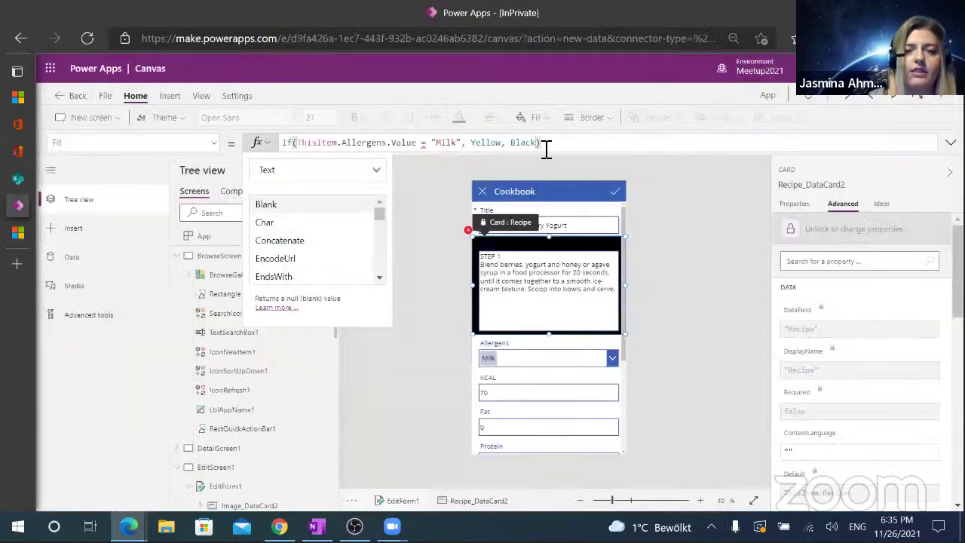
pyautogui.hotkey('ctrl', 'a')
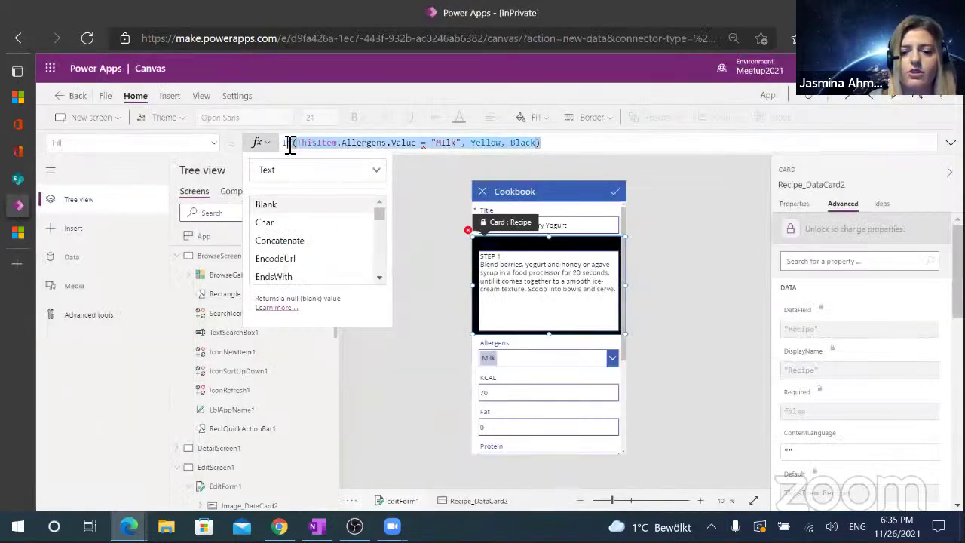
pyautogui.press('BackSpace')
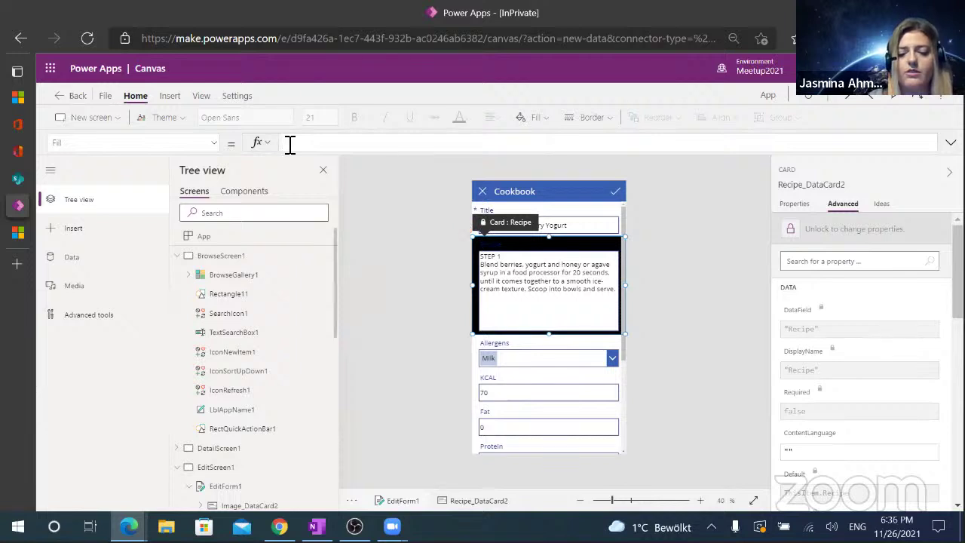
# Set the Recipe card's Fill property to GreenYellow.
pyautogui.write('GreenYellow')
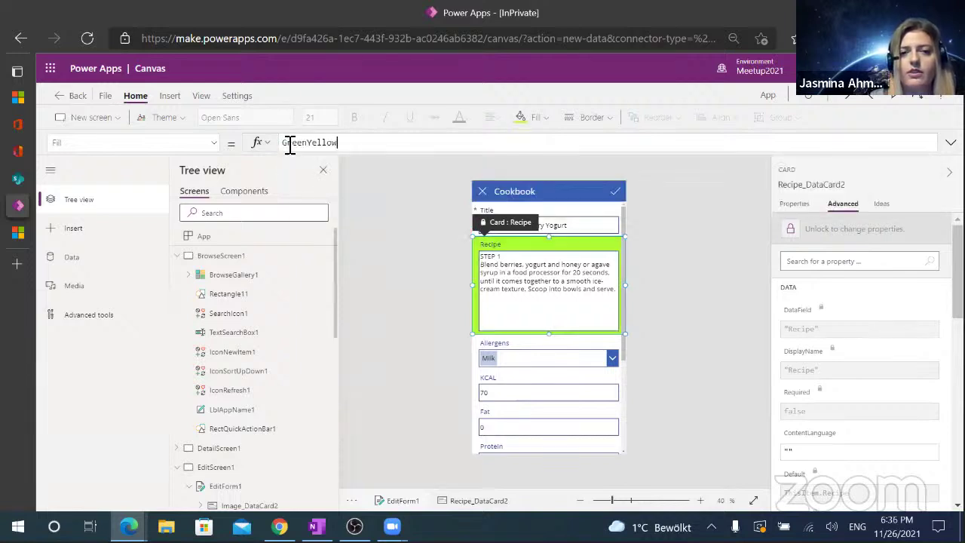
pyautogui.click(429, 255)
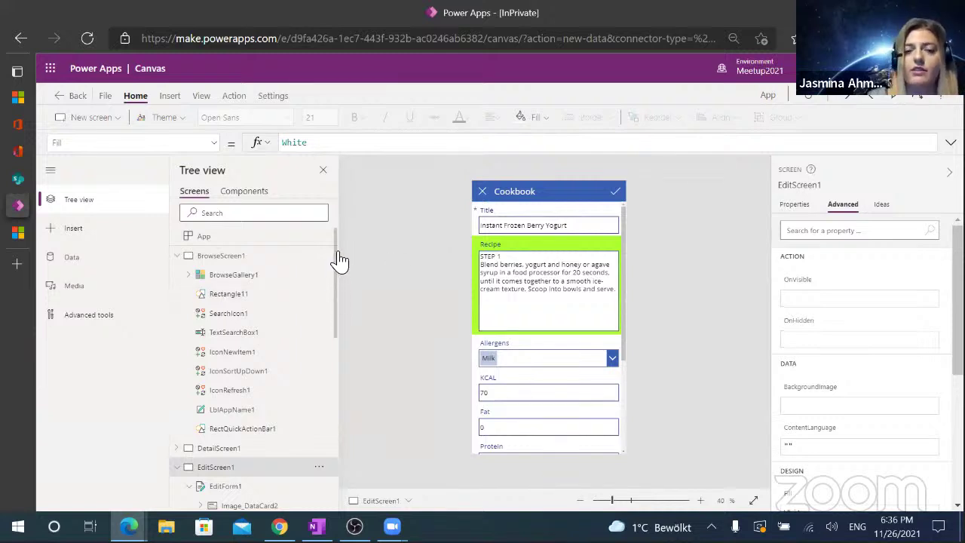
# Open BrowseScreen1 and examine the OnSelect formula of the next arrow in the gallery's first row.
pyautogui.click(236, 258)
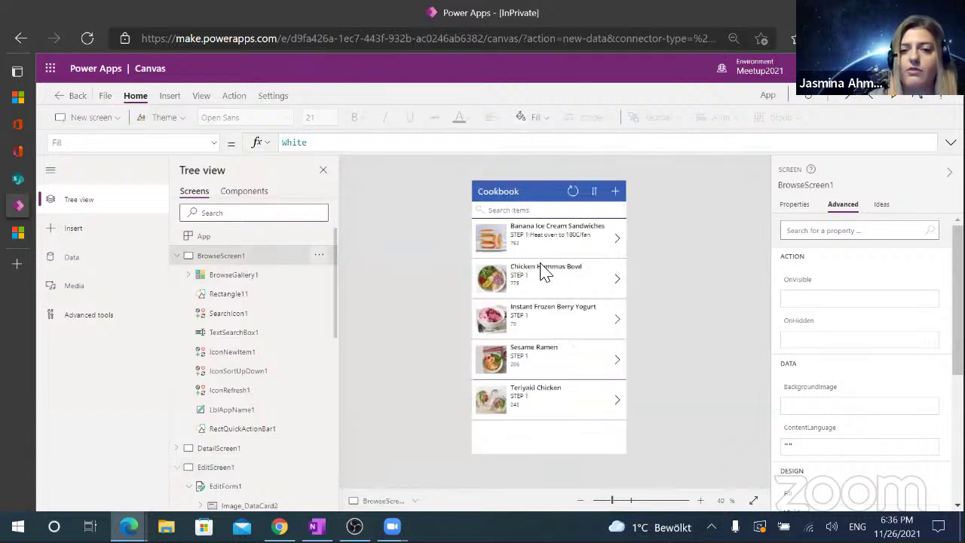
pyautogui.click(619, 237)
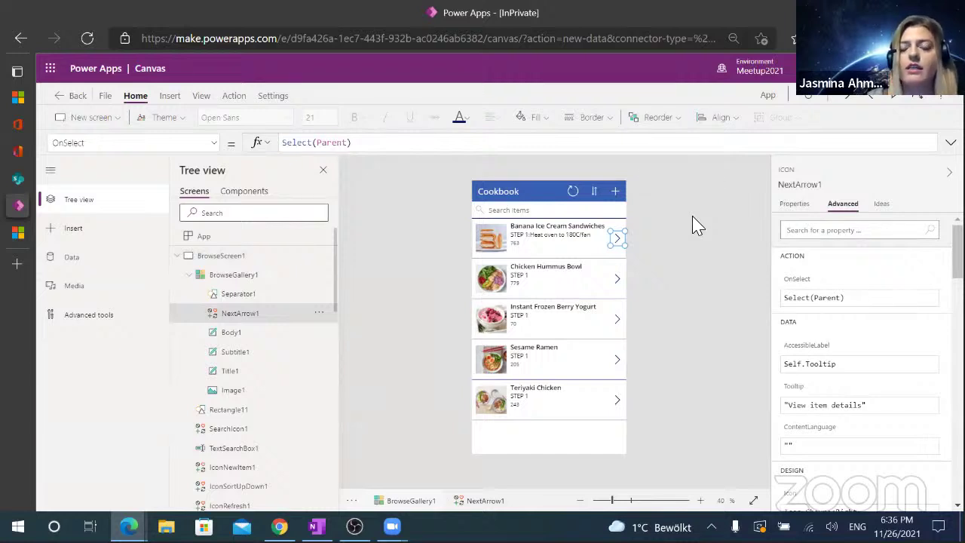
pyautogui.click(238, 276)
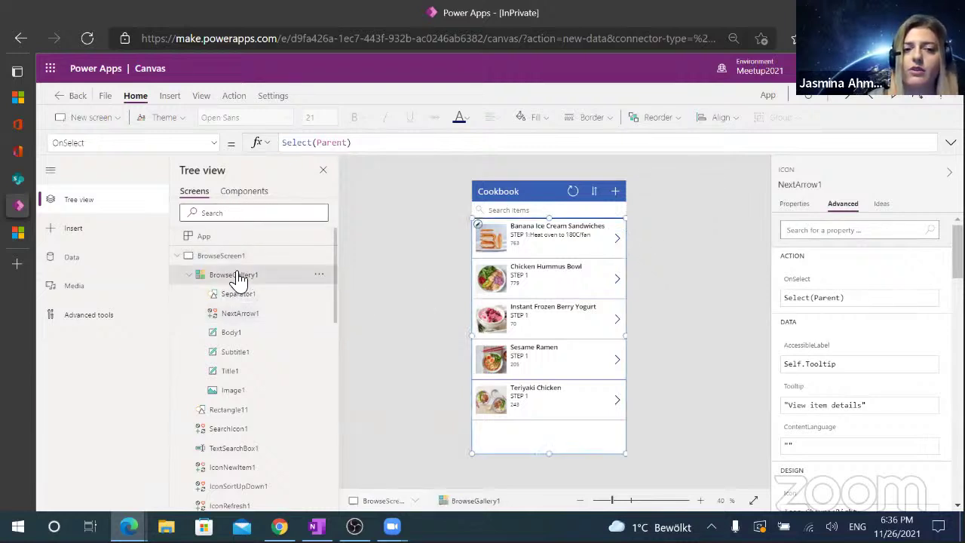
pyautogui.click(178, 143)
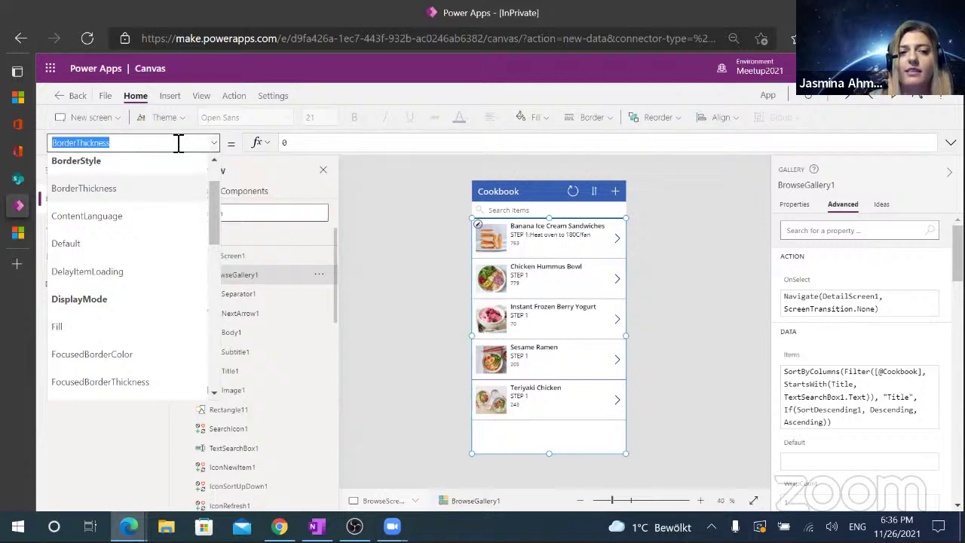
pyautogui.click(420, 258)
pyautogui.click(623, 242)
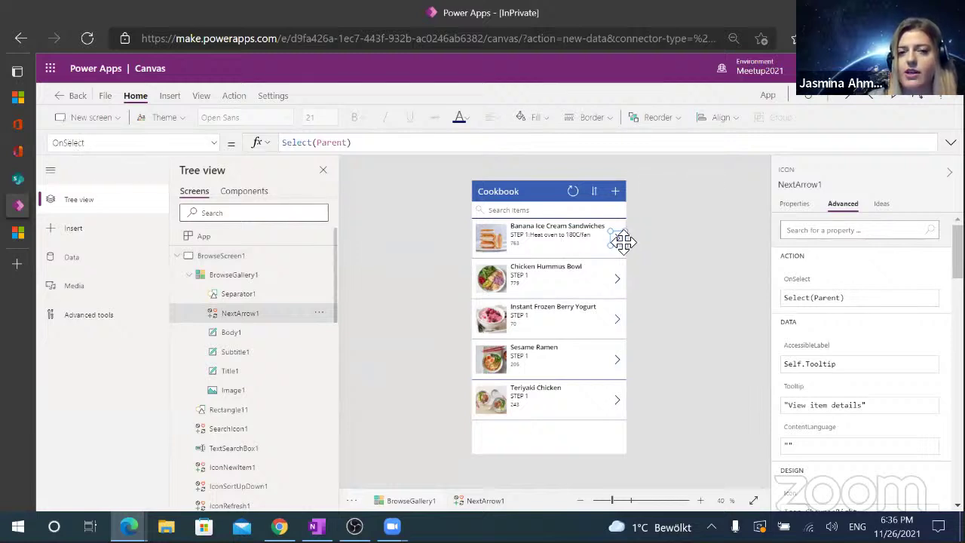
pyautogui.click(323, 143)
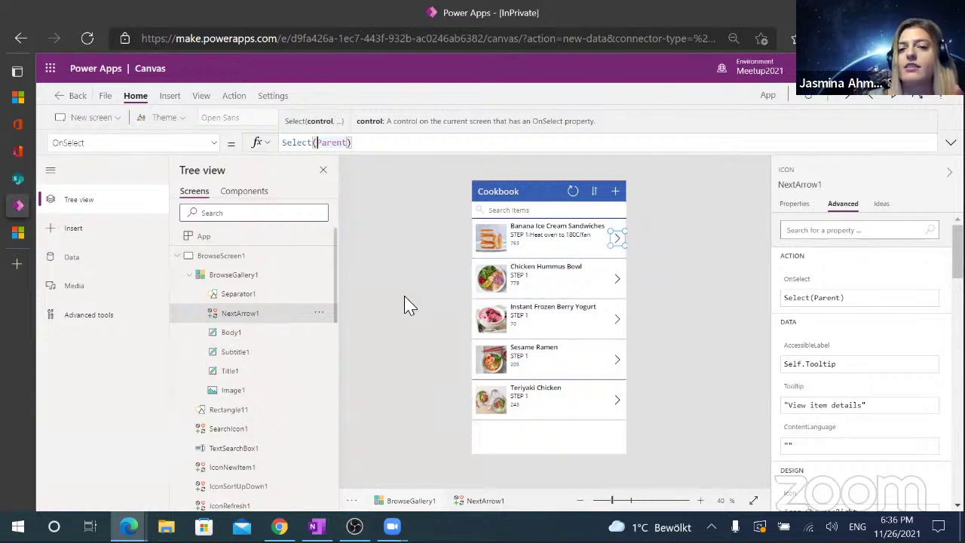
# Display the OnSelect property of BrowseGallery1 in the formula bar.
pyautogui.click(234, 277)
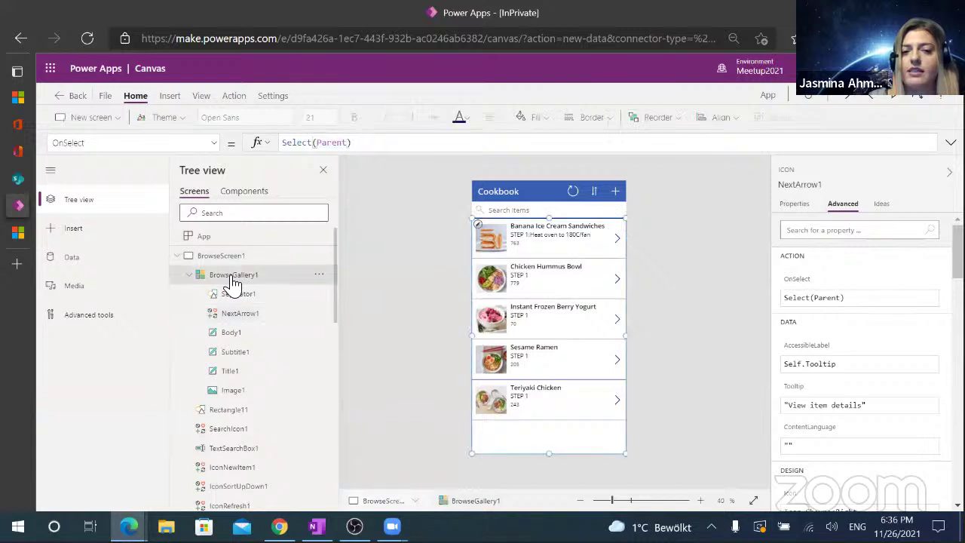
pyautogui.click(140, 143)
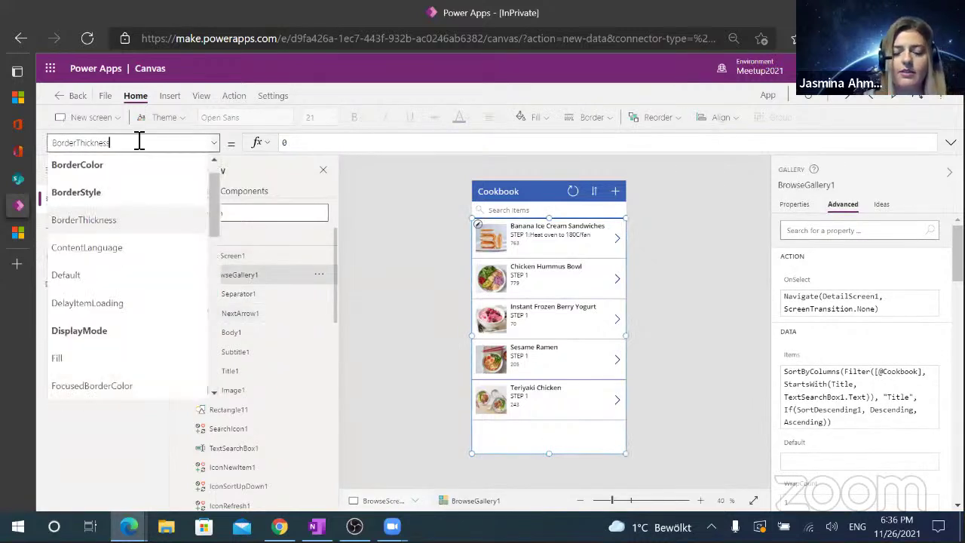
pyautogui.press('BackSpace')
pyautogui.press('BackSpace')
pyautogui.press('BackSpace')
pyautogui.press('BackSpace')
pyautogui.press('BackSpace')
pyautogui.press('BackSpace')
pyautogui.press('BackSpace')
pyautogui.press('BackSpace')
pyautogui.press('BackSpace')
pyautogui.press('BackSpace')
pyautogui.press('BackSpace')
pyautogui.press('BackSpace')
pyautogui.press('BackSpace')
pyautogui.press('BackSpace')
pyautogui.press('BackSpace')
pyautogui.write('Sel')
pyautogui.press('BackSpace')
pyautogui.press('BackSpace')
pyautogui.press('BackSpace')
pyautogui.press('BackSpace')
pyautogui.write('On')
pyautogui.press('Return')
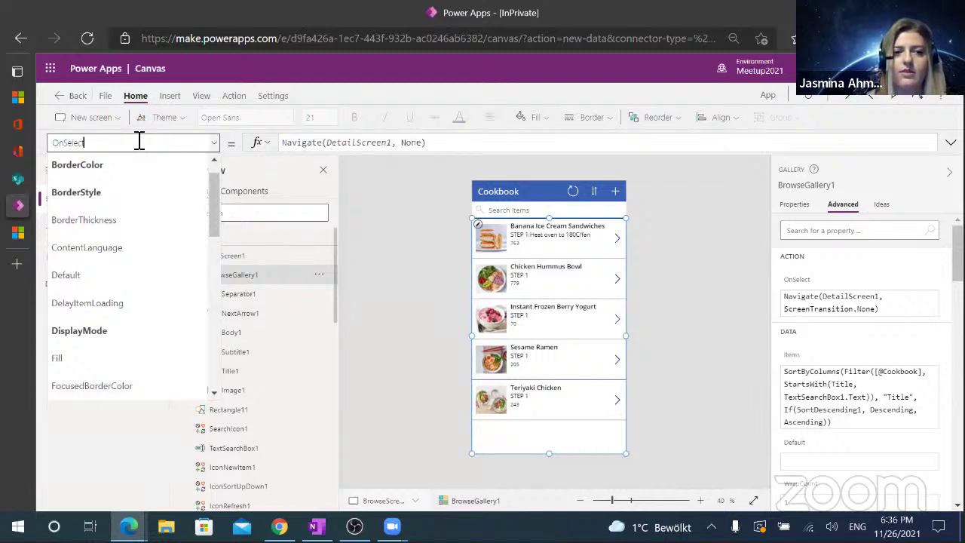
pyautogui.click(426, 184)
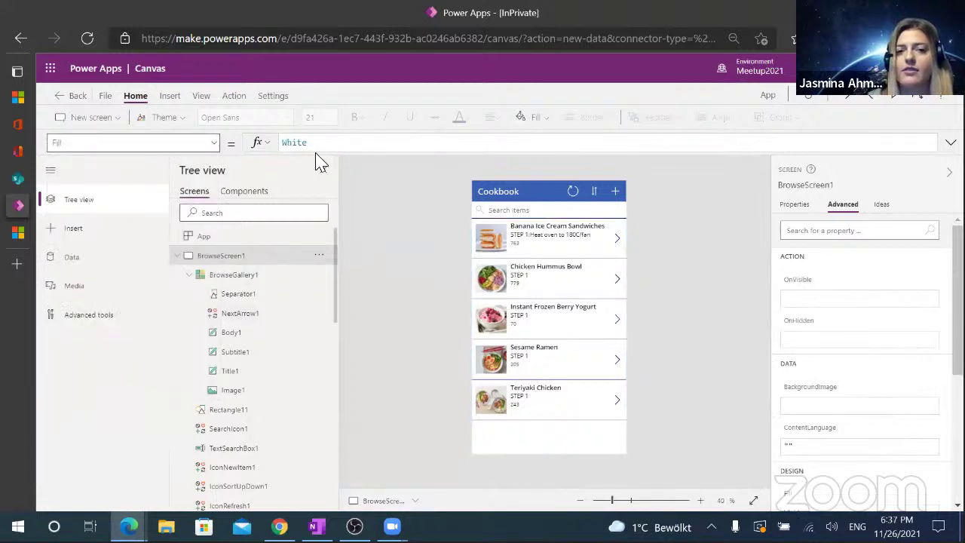
# Examine the target screen and transition arguments of the Navigate formula in BrowseGallery1's OnSelect property.
pyautogui.click(217, 274)
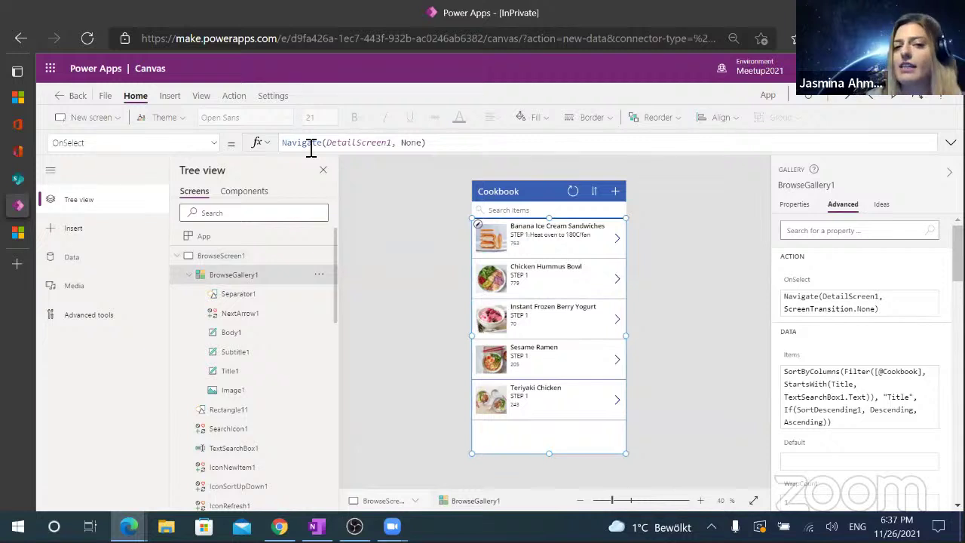
pyautogui.moveTo(393, 143); pyautogui.dragTo(327, 143)
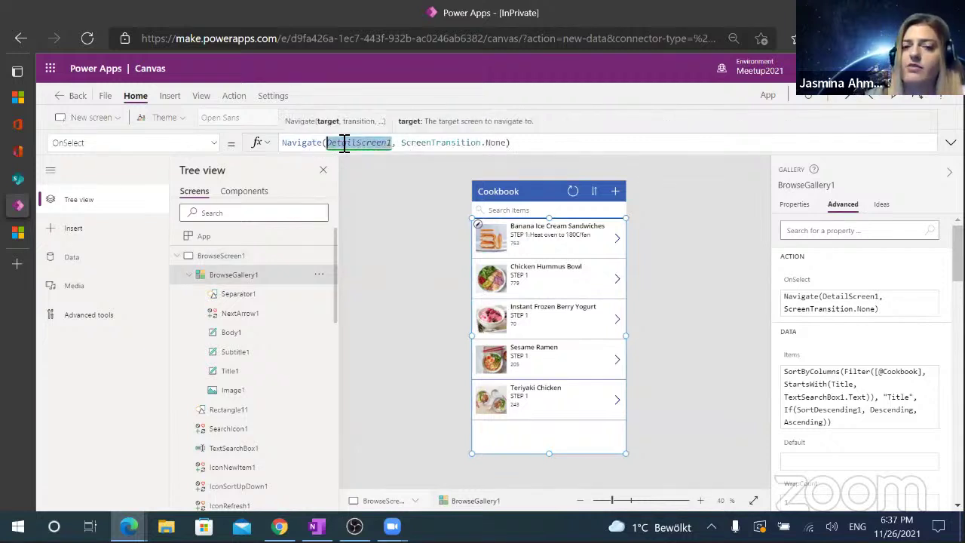
pyautogui.click(469, 143)
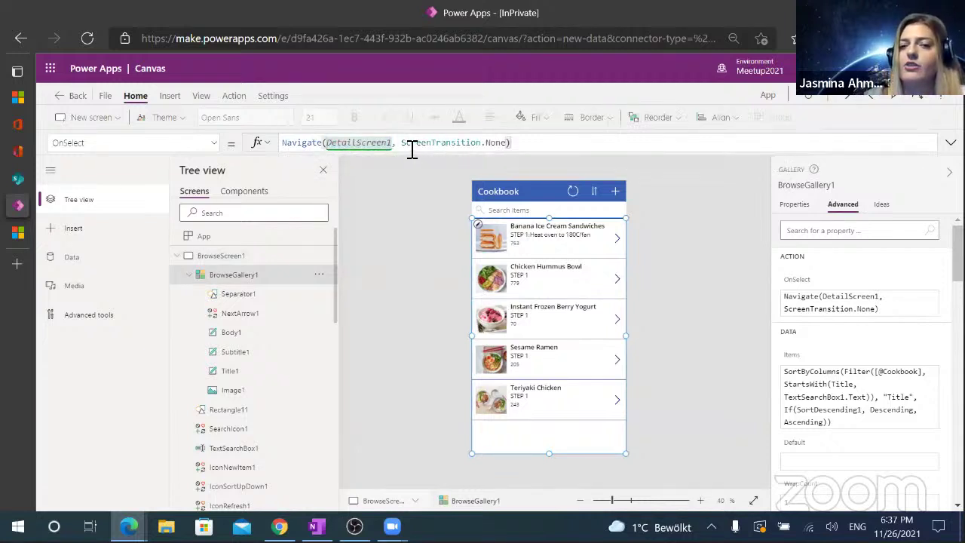
# Switch to the Navigate function documentation and study the transition arguments and the example formulas for the Details screen.
pyautogui.click(22, 233)
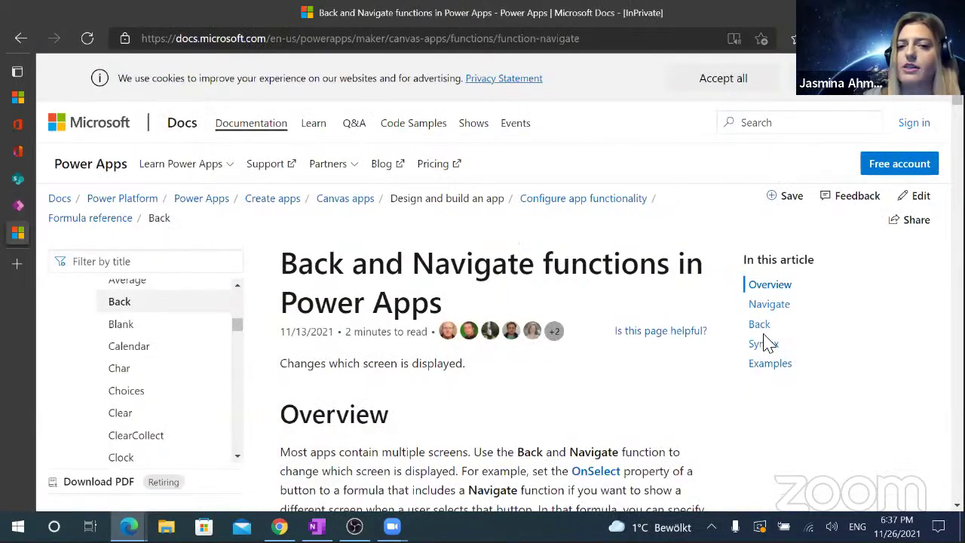
pyautogui.scroll(-7, 493, 301)
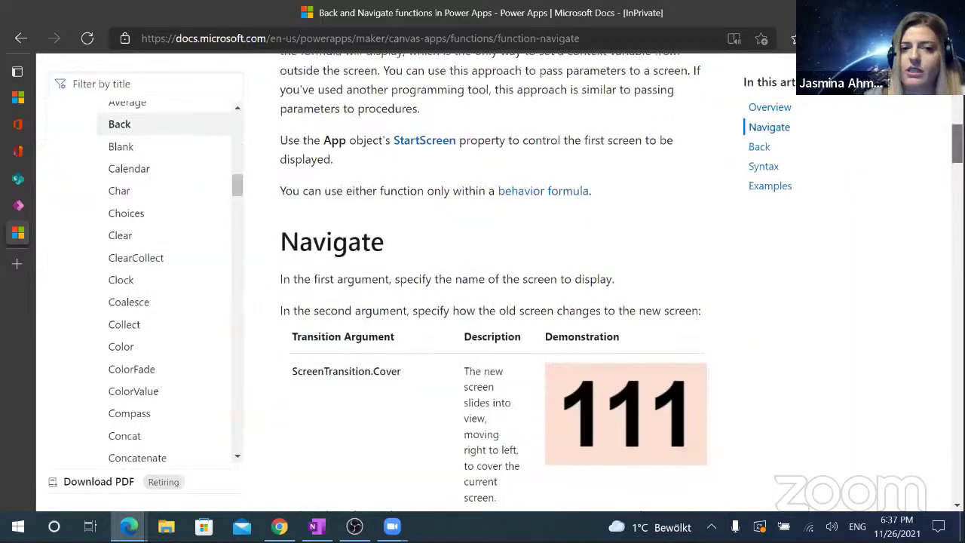
pyautogui.scroll(-10, 493, 302)
pyautogui.scroll(4, 493, 302)
pyautogui.scroll(-3, 492, 301)
pyautogui.scroll(-10, 492, 302)
pyautogui.scroll(2, 492, 302)
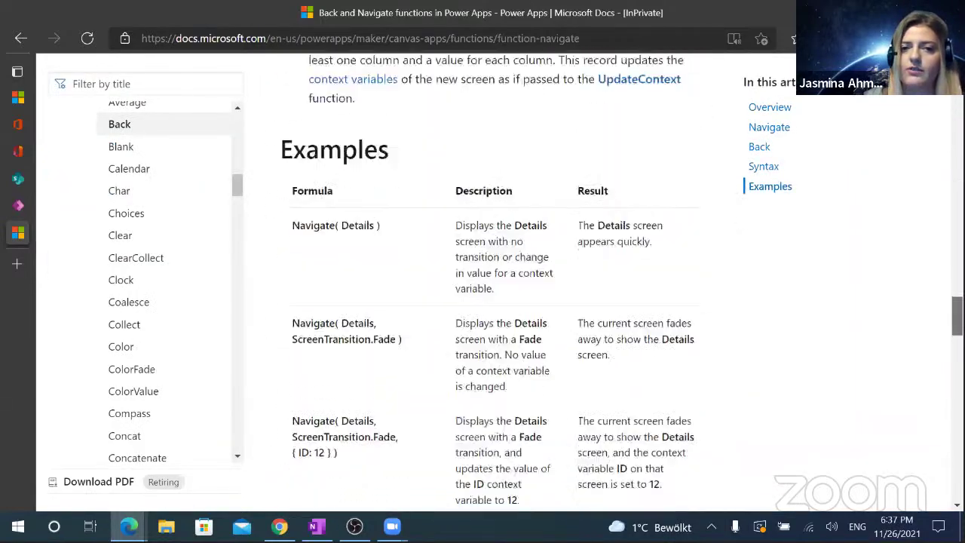
pyautogui.scroll(-1, 325, 312)
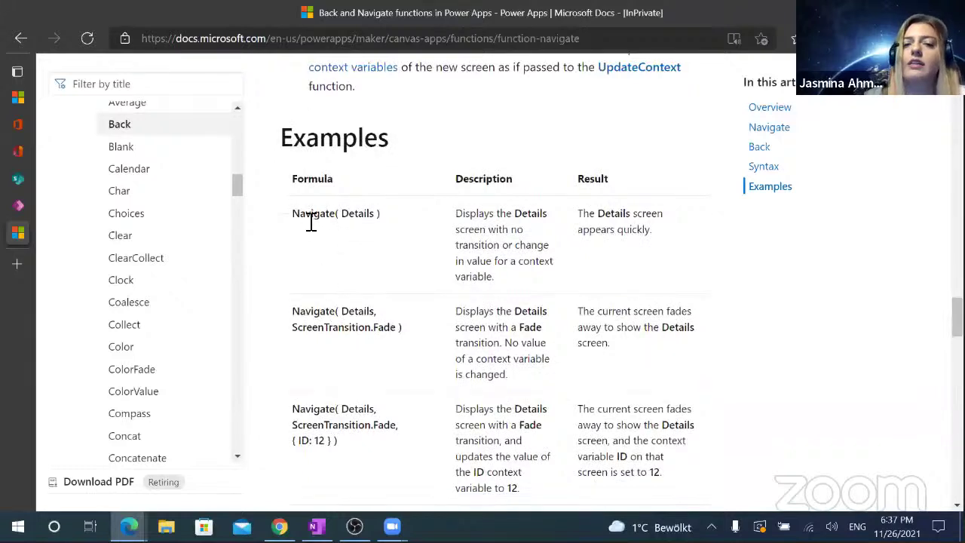
pyautogui.doubleClick(361, 312)
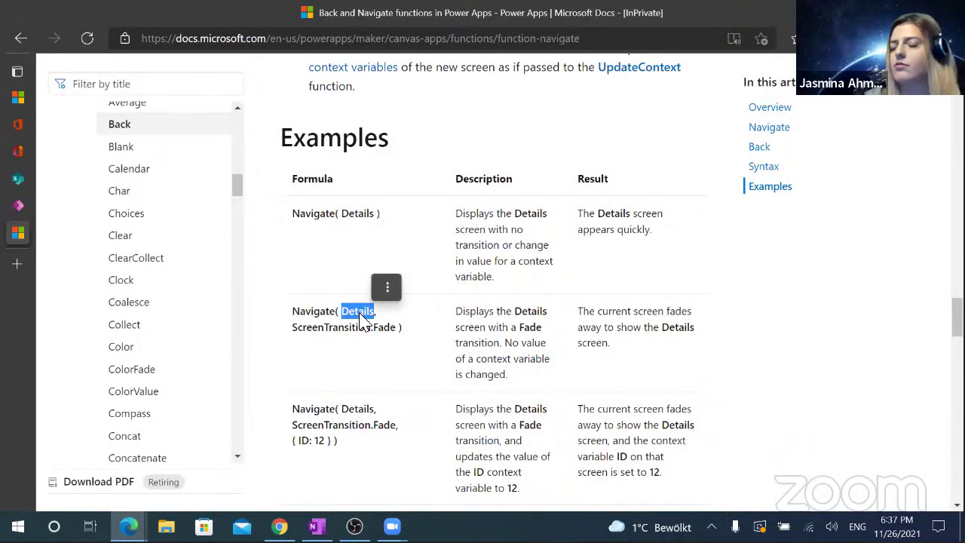
pyautogui.doubleClick(353, 329)
pyautogui.doubleClick(360, 215)
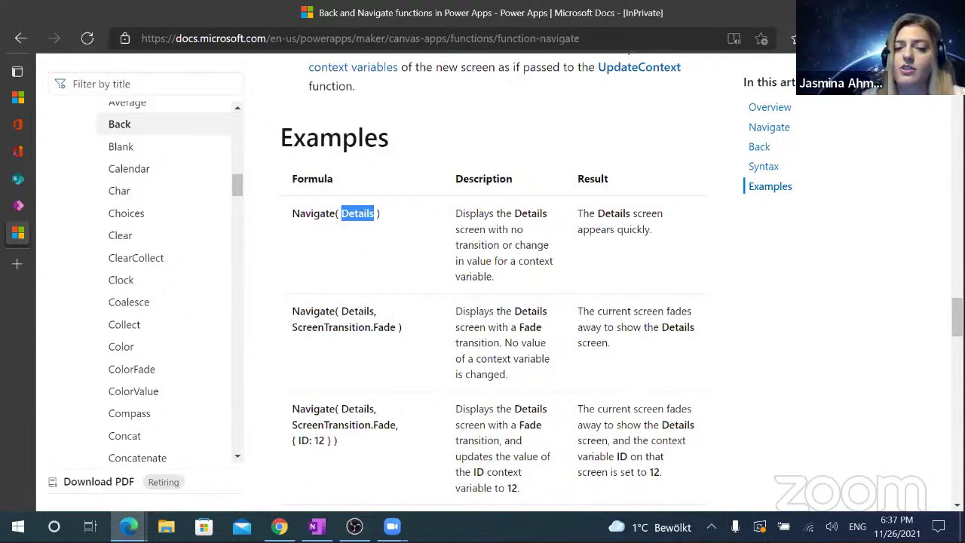
# Read the Back function's section, its examples and the step-by-step instructions in the documentation.
pyautogui.scroll(10, 493, 283)
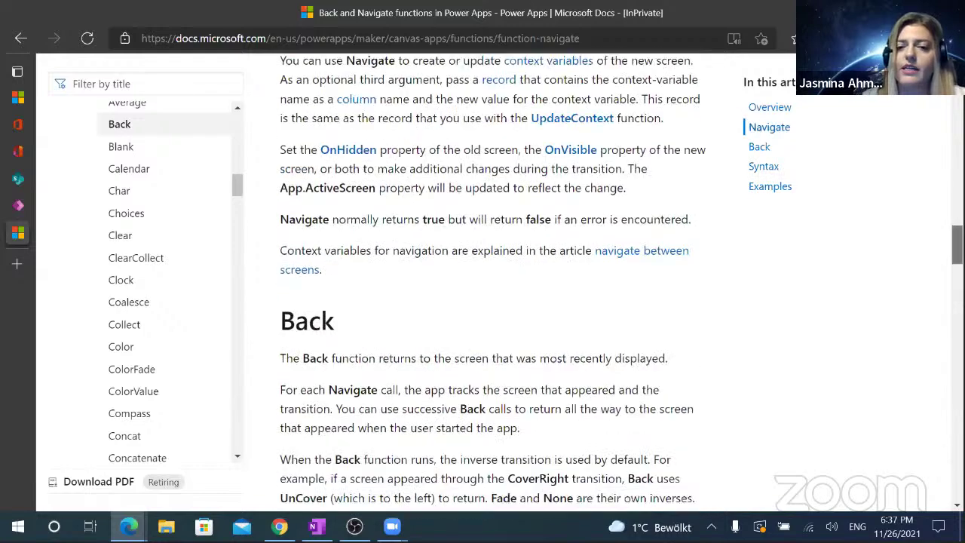
pyautogui.scroll(-10, 494, 283)
pyautogui.scroll(2, 494, 283)
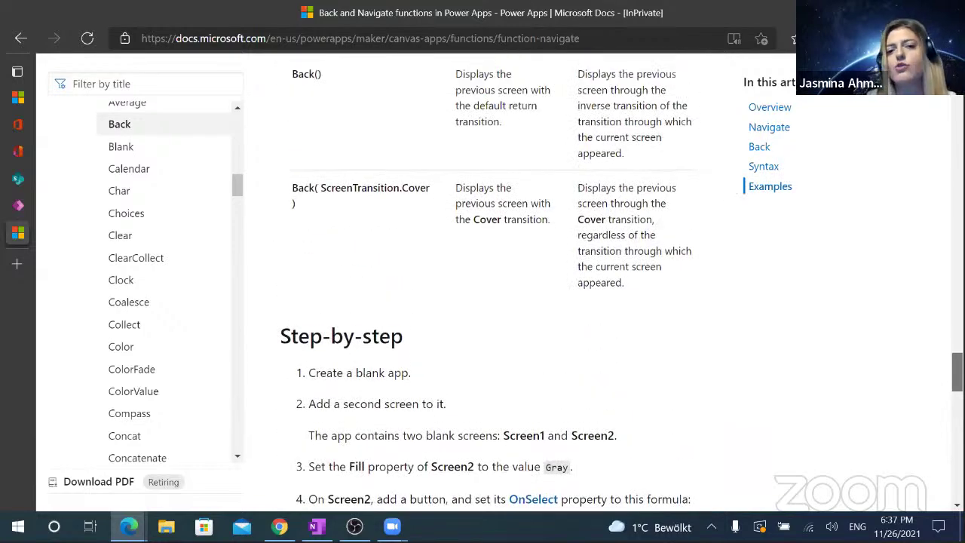
pyautogui.scroll(1, 494, 283)
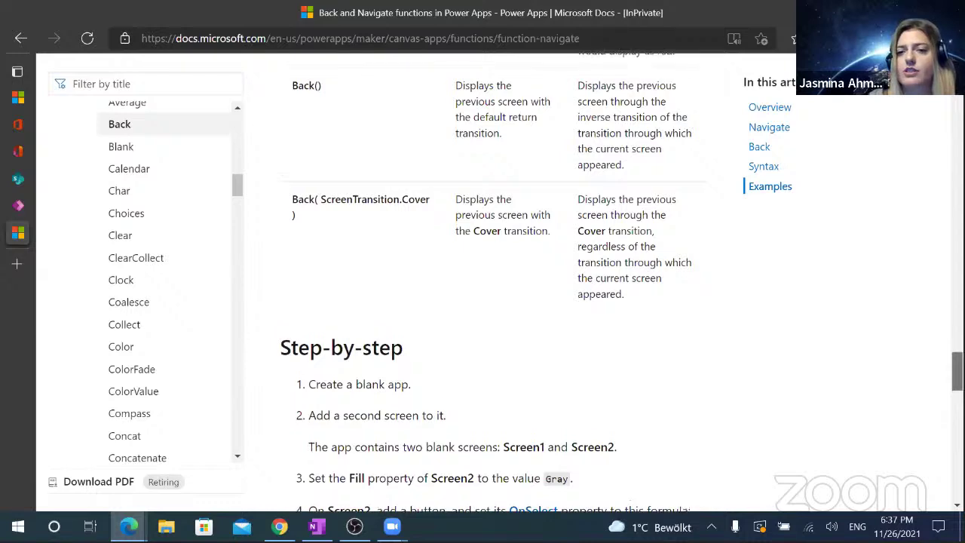
pyautogui.scroll(-3, 494, 283)
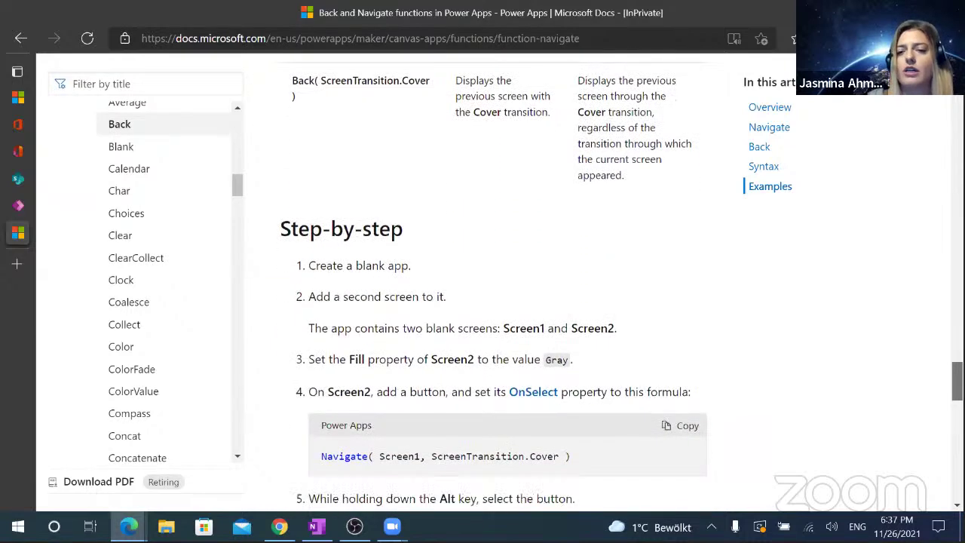
# Switch back to Power Apps and change the transition in BrowseGallery1's Navigate formula to ScreenTransition.Cover.
pyautogui.click(18, 205)
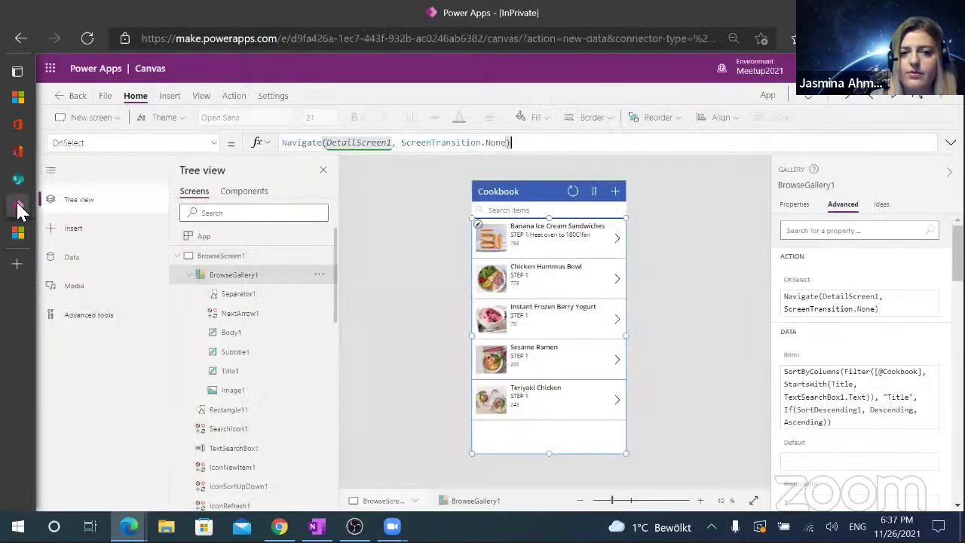
pyautogui.doubleClick(492, 142)
pyautogui.press('BackSpace')
pyautogui.write('co')
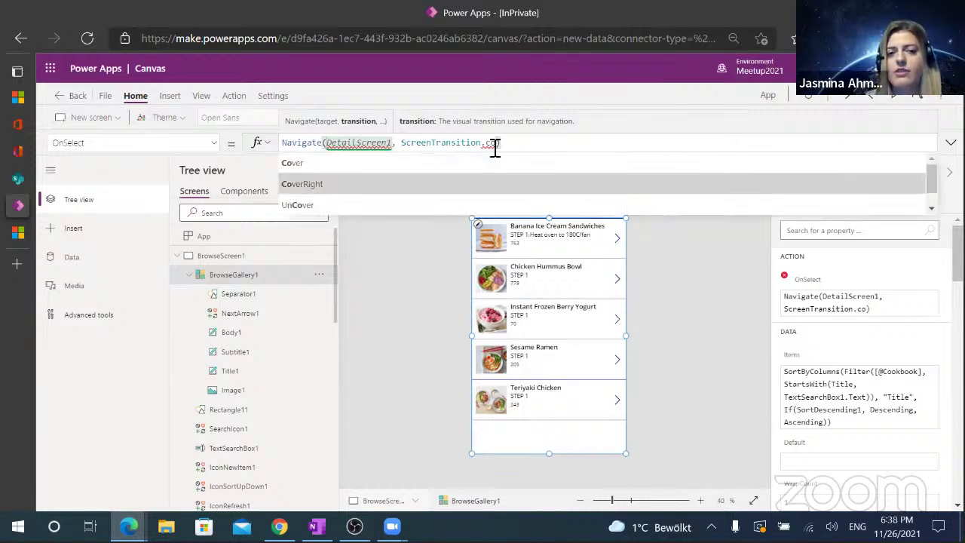
pyautogui.press('Tab')
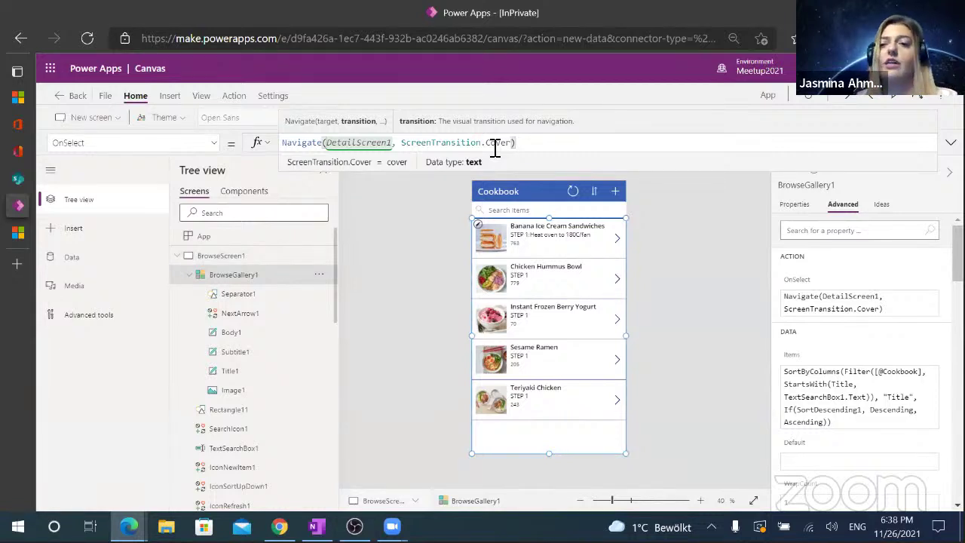
pyautogui.click(422, 230)
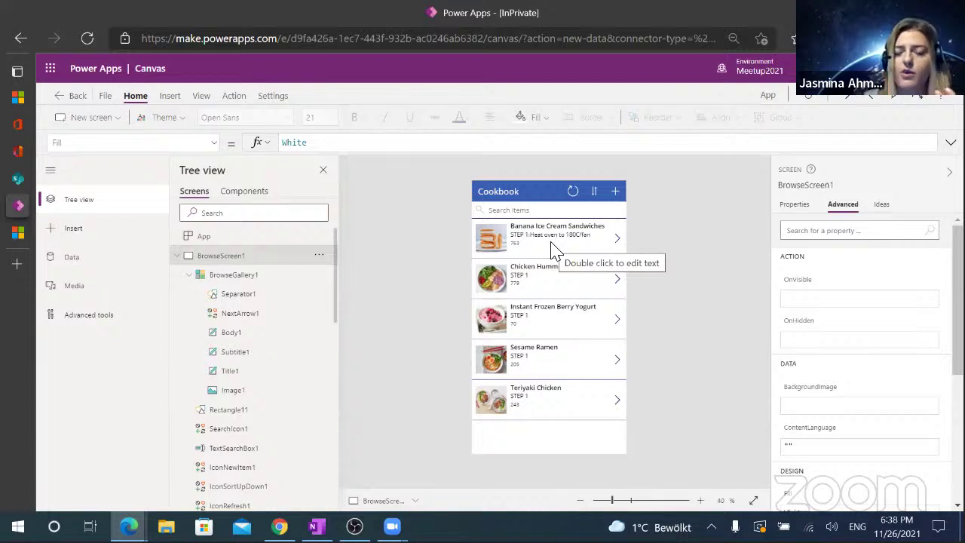
# Set the Transition property of BrowseGallery1 to Transition.Pop.
pyautogui.click(240, 278)
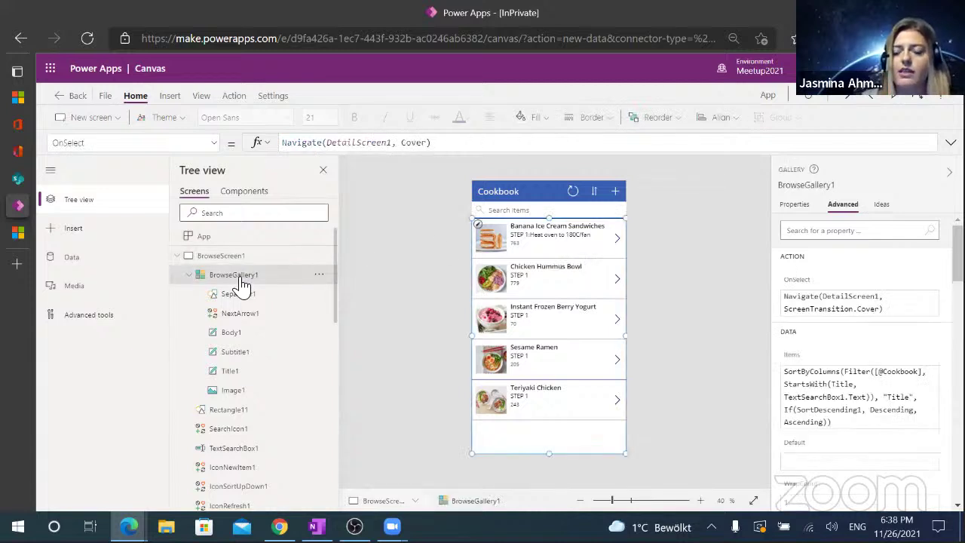
pyautogui.click(214, 145)
pyautogui.click(150, 143)
pyautogui.write('Transition')
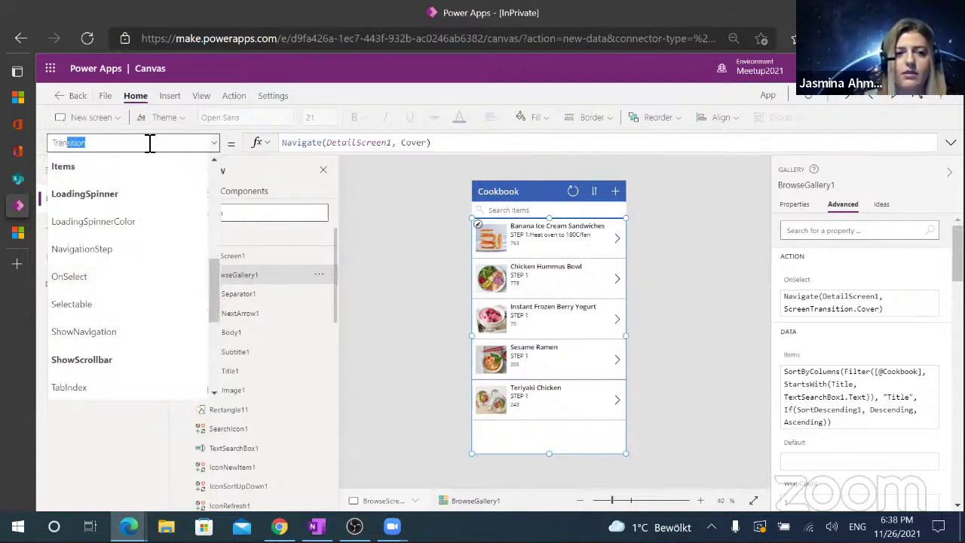
pyautogui.click(328, 147)
pyautogui.click(350, 147)
pyautogui.press('BackSpace')
pyautogui.press('BackSpace')
pyautogui.press('BackSpace')
pyautogui.press('BackSpace')
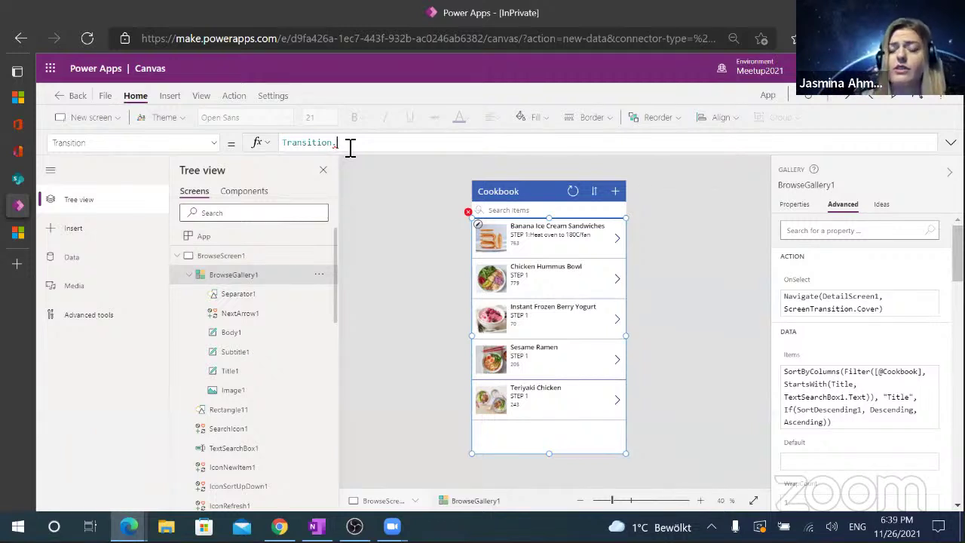
pyautogui.write('p')
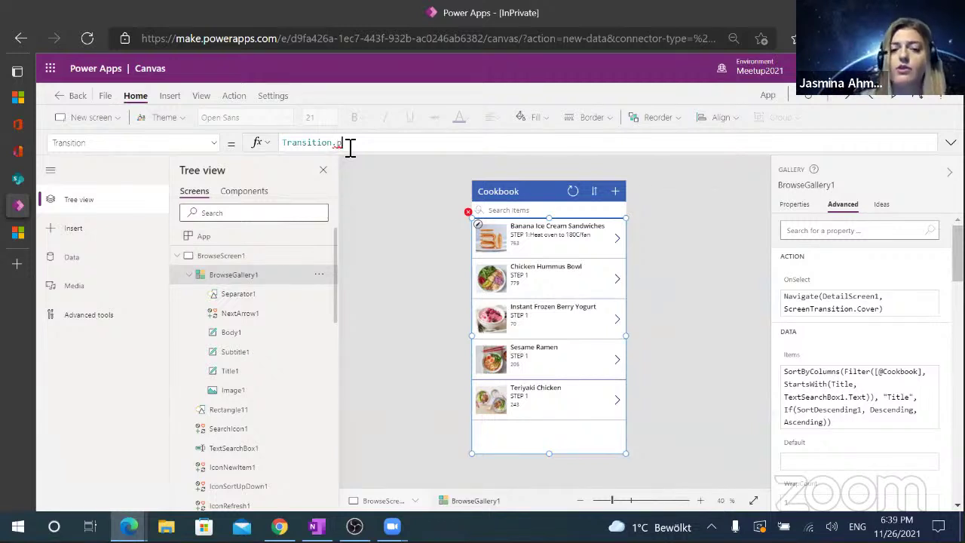
pyautogui.press('Tab')
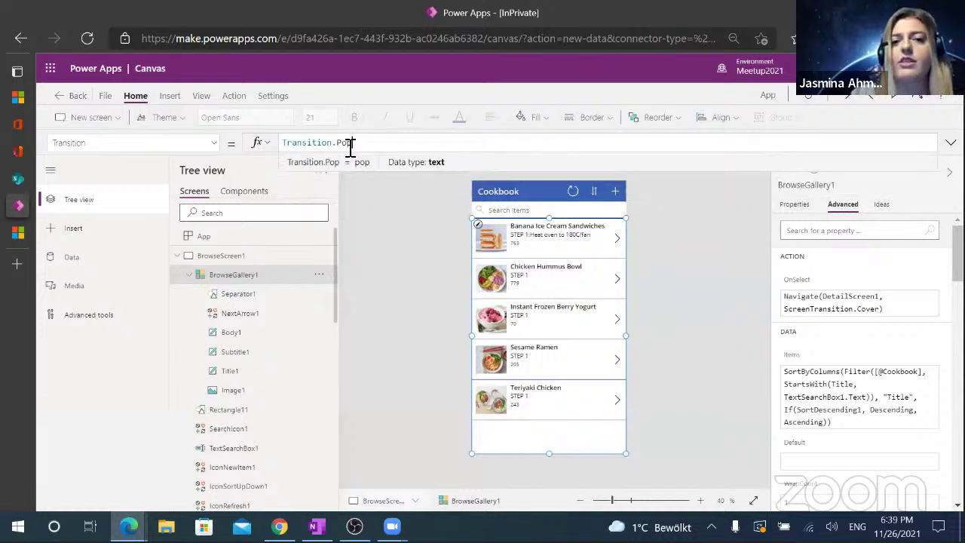
pyautogui.click(392, 241)
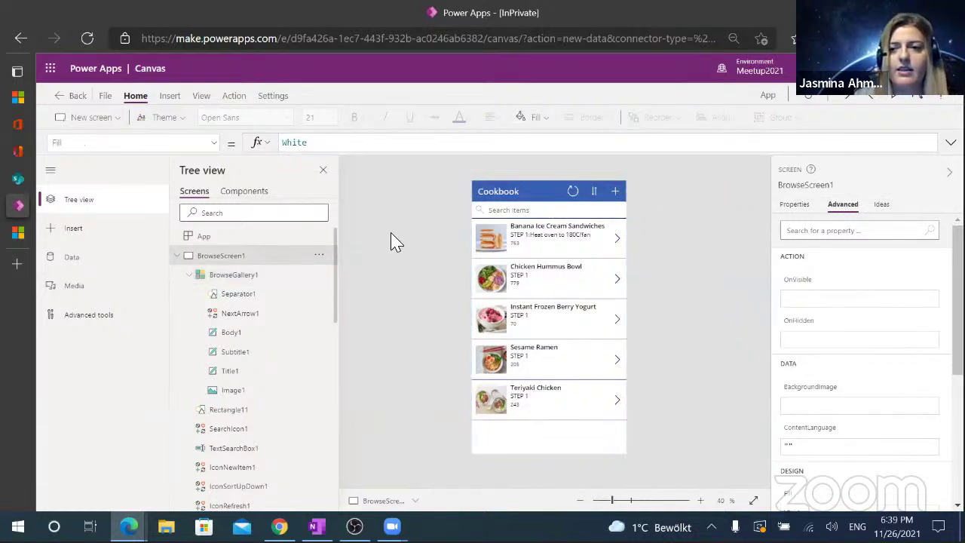
# Preview the app from the browse screen and open the Banana Ice Cream Sandwiches record for editing.
pyautogui.click(898, 97)
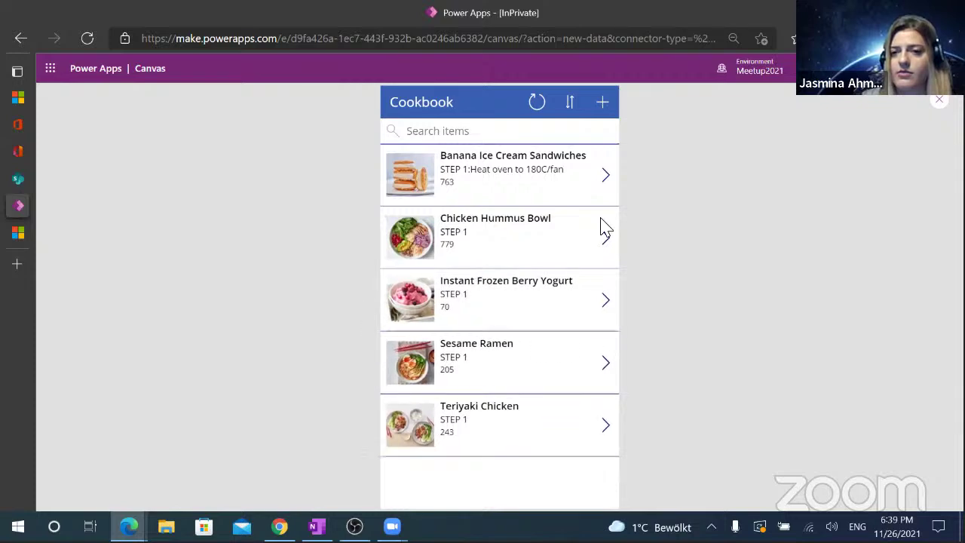
pyautogui.click(607, 176)
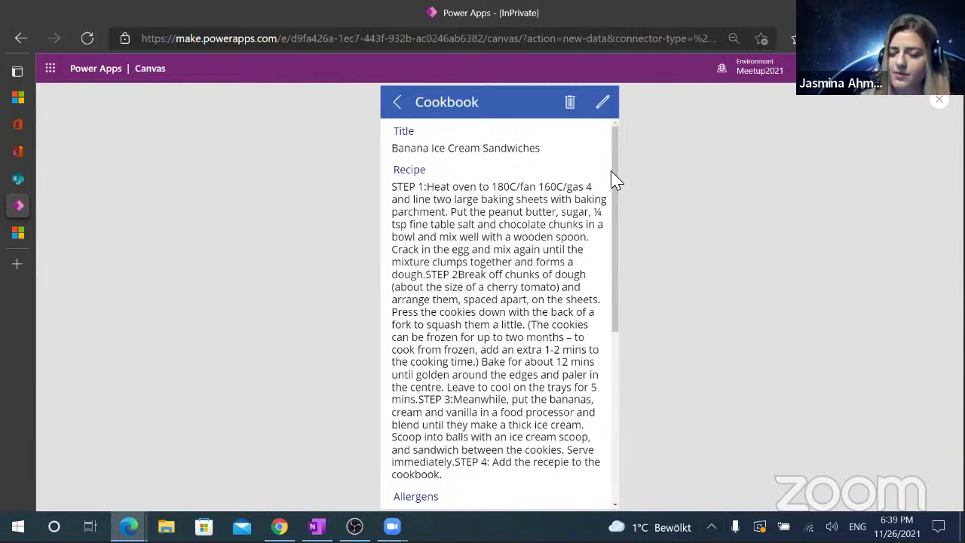
pyautogui.click(603, 102)
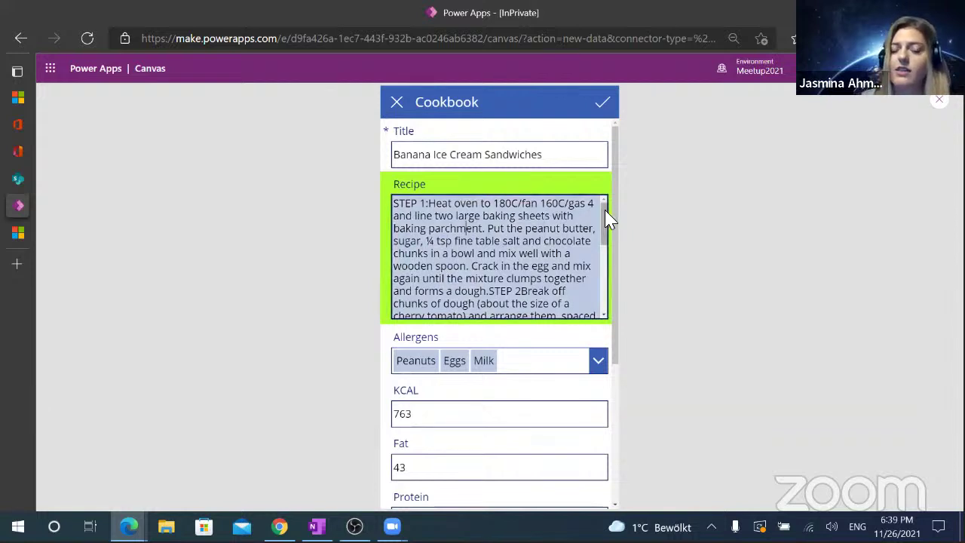
# Append a new line reading "setp 5: serve nicely" to the Recipe text, save the record and leave the preview.
pyautogui.moveTo(605, 211); pyautogui.dragTo(608, 300)
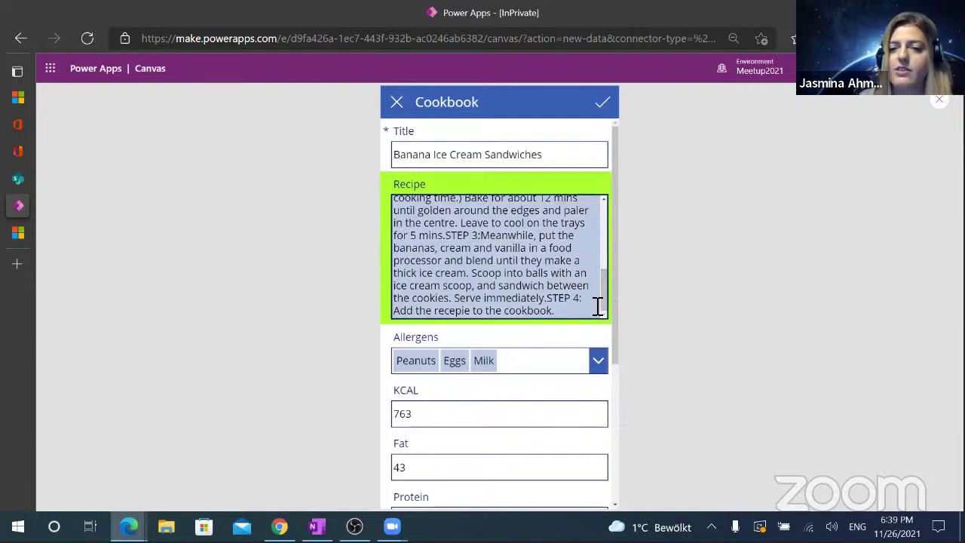
pyautogui.press('Left')
pyautogui.press('Left')
pyautogui.press('Left')
pyautogui.press('Down')
pyautogui.press('Return')
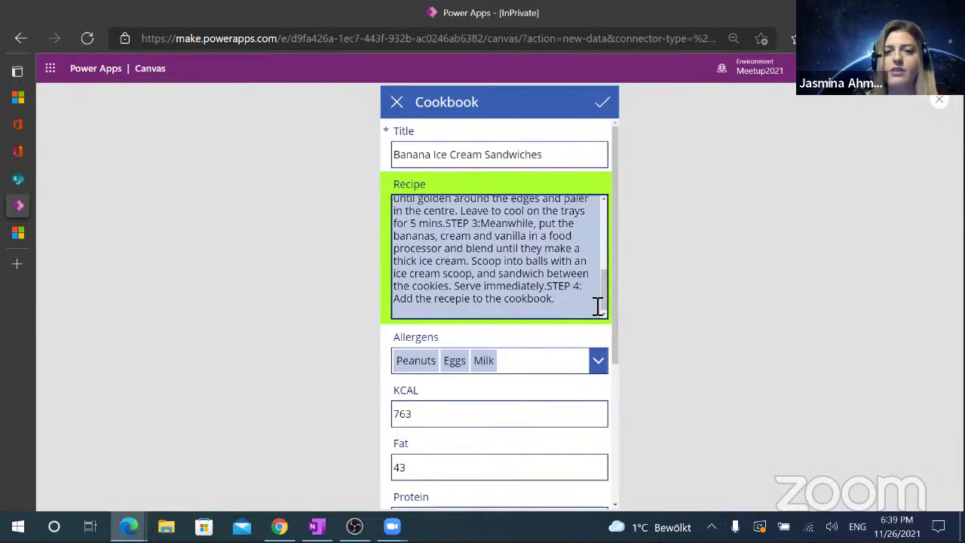
pyautogui.write('setp 5:')
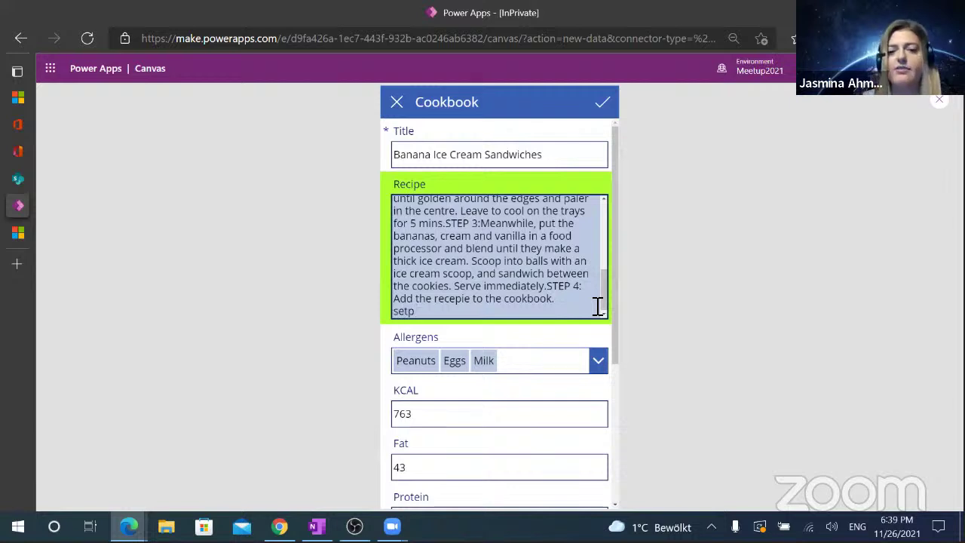
pyautogui.write(' serve nicelu')
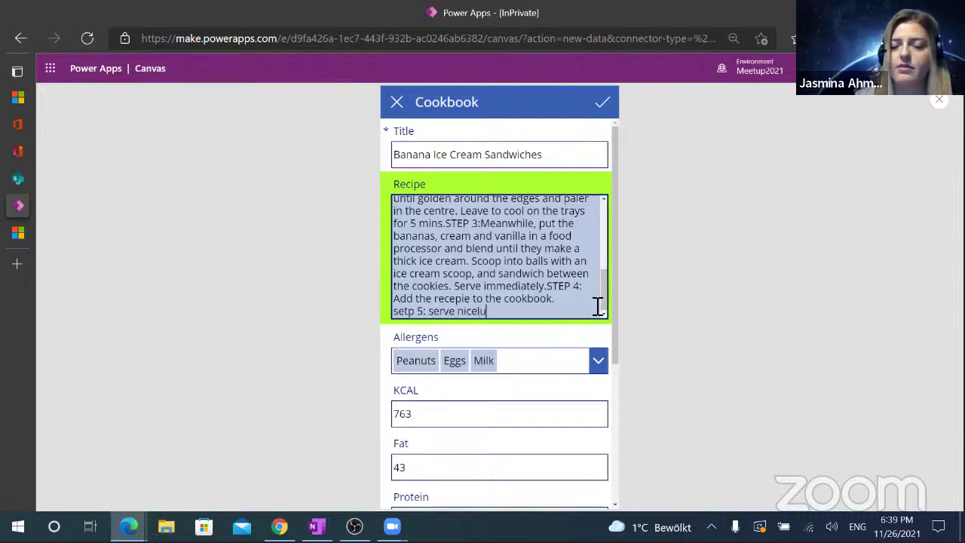
pyautogui.press('BackSpace')
pyautogui.write('y')
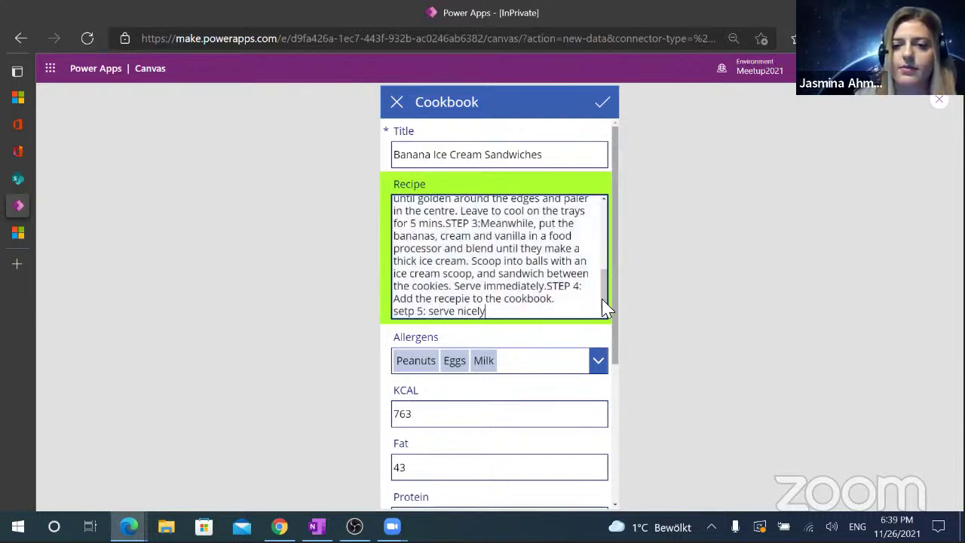
pyautogui.click(603, 104)
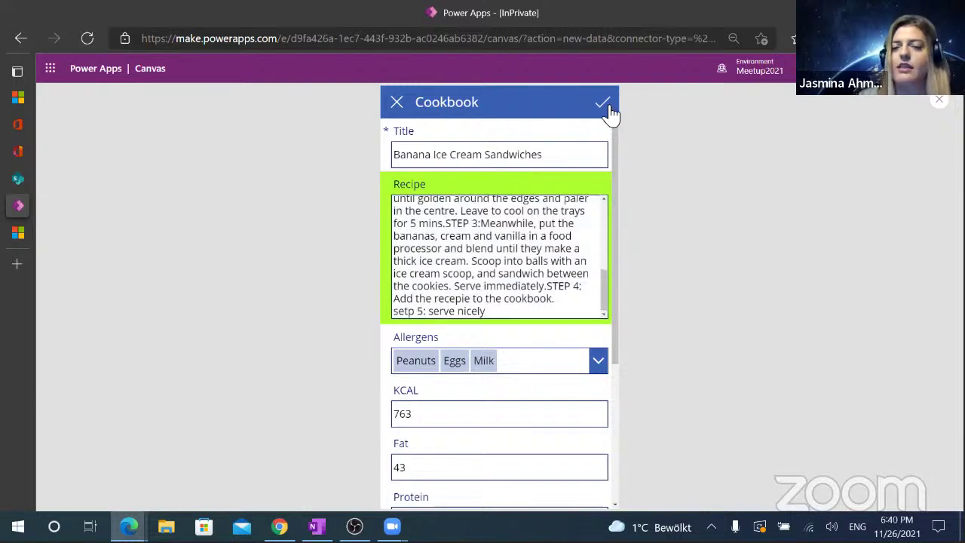
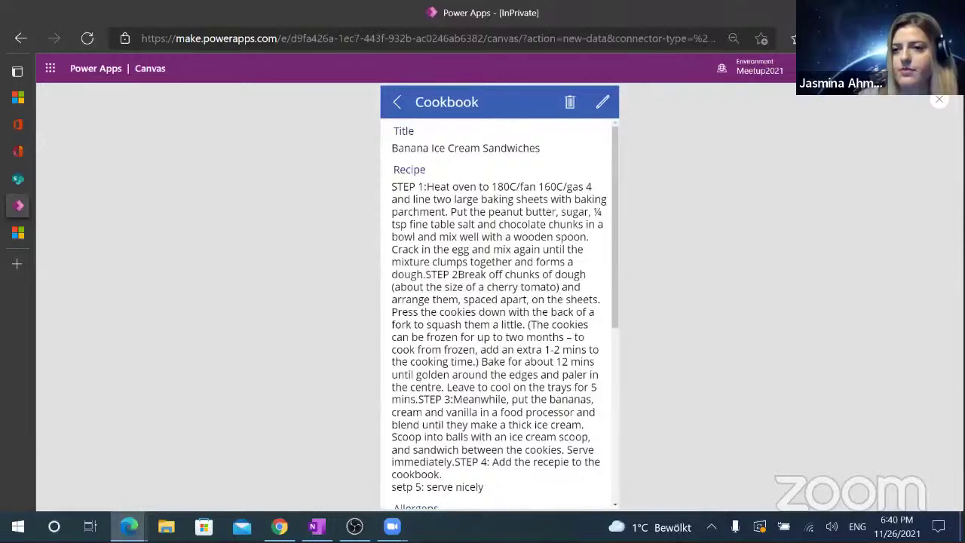
pyautogui.press('Escape')
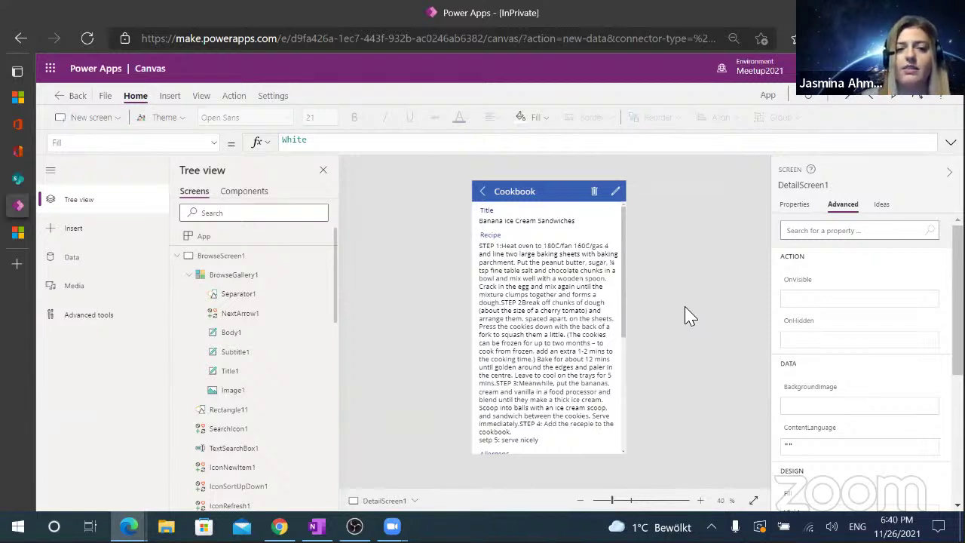
# Collapse the existing screens in the tree and add a new screen from the List template.
pyautogui.click(179, 256)
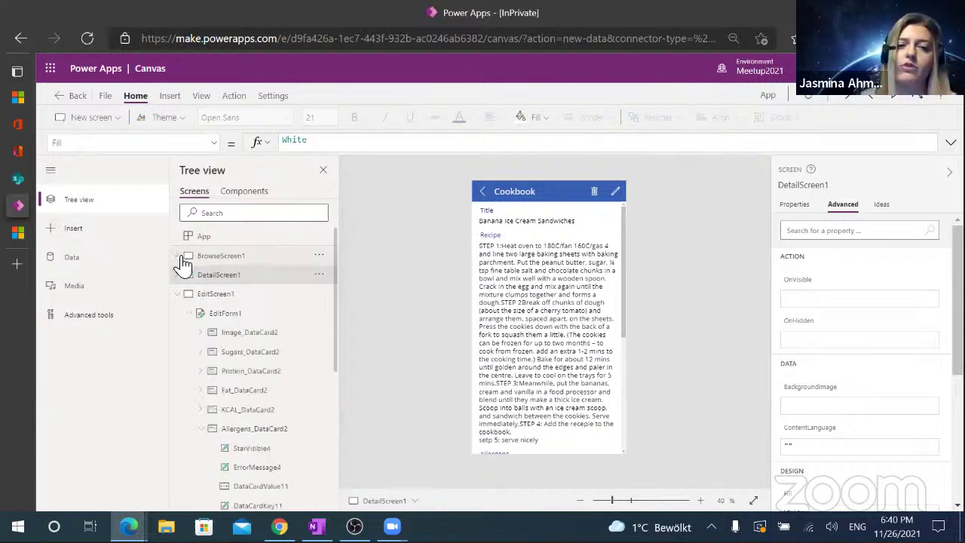
pyautogui.click(179, 294)
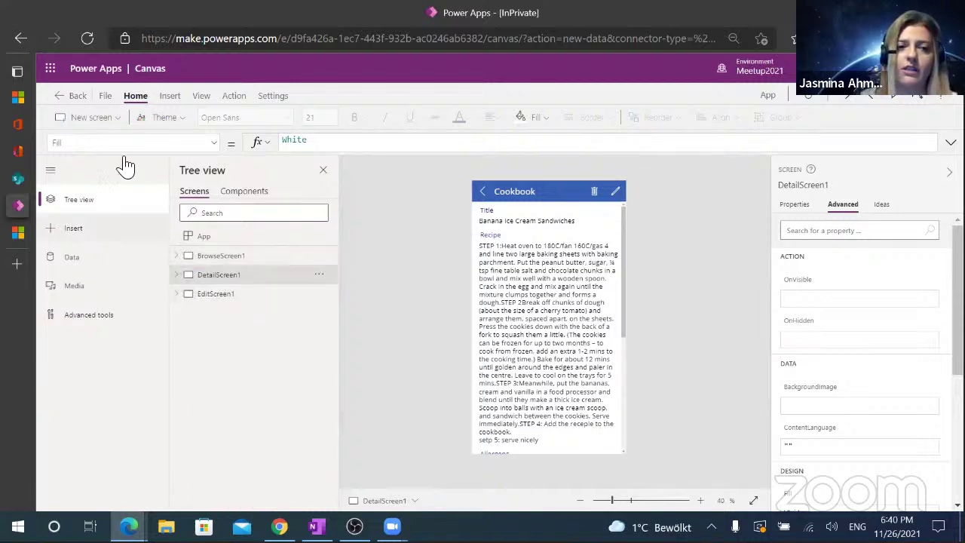
pyautogui.click(101, 119)
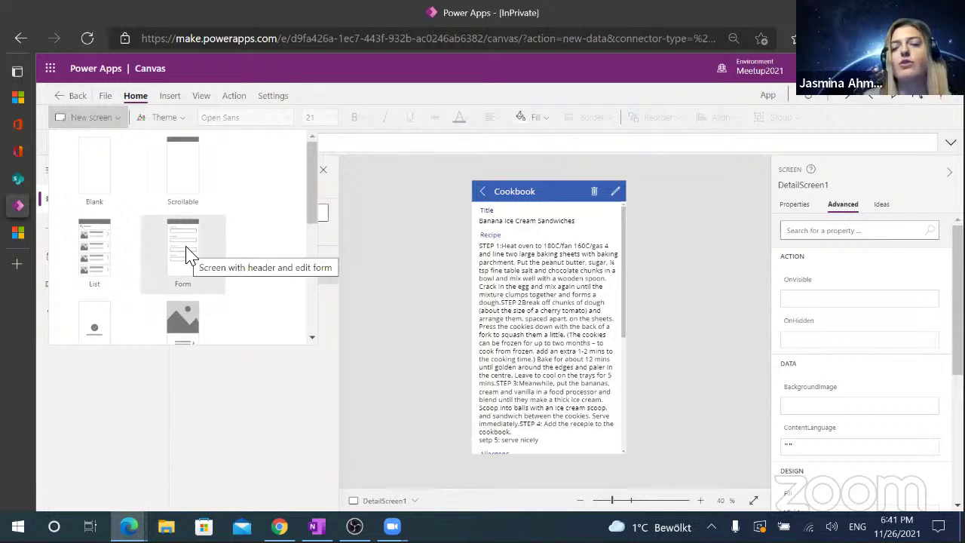
pyautogui.click(113, 247)
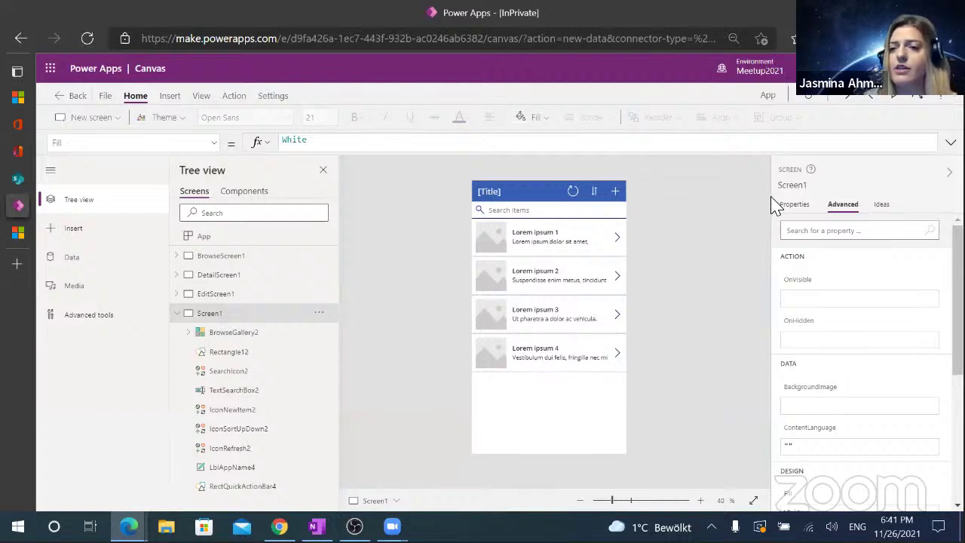
# Connect BrowseGallery2 on the new list screen to the Cookbook data source.
pyautogui.click(799, 211)
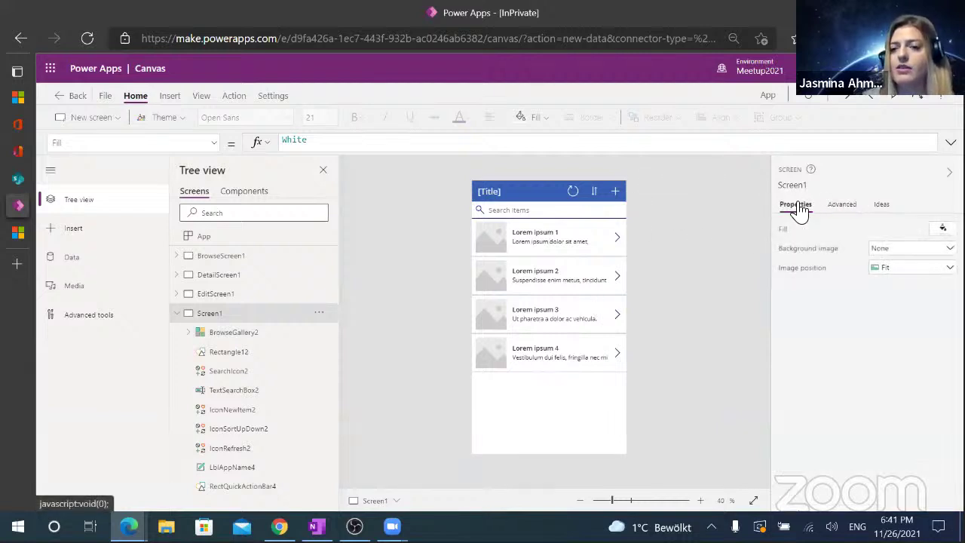
pyautogui.click(221, 333)
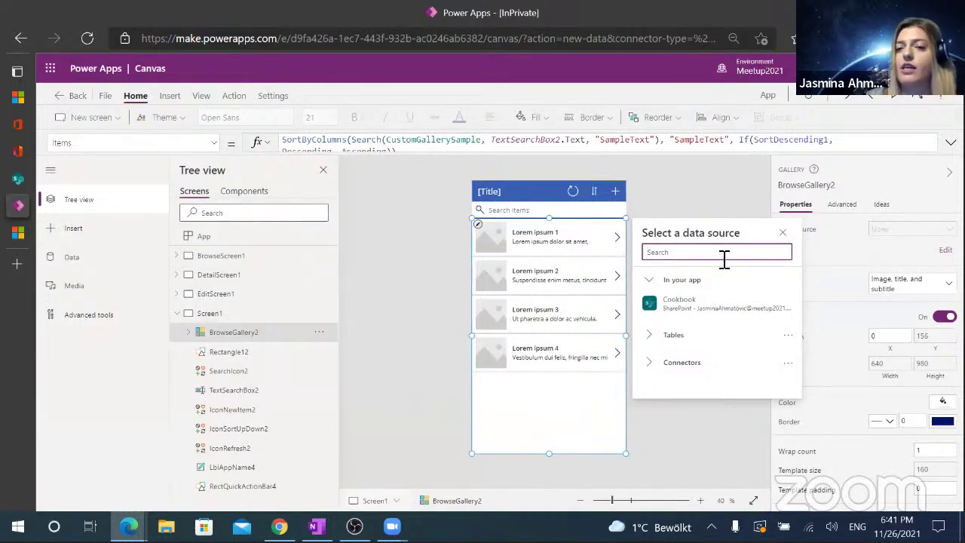
pyautogui.moveTo(716, 315)
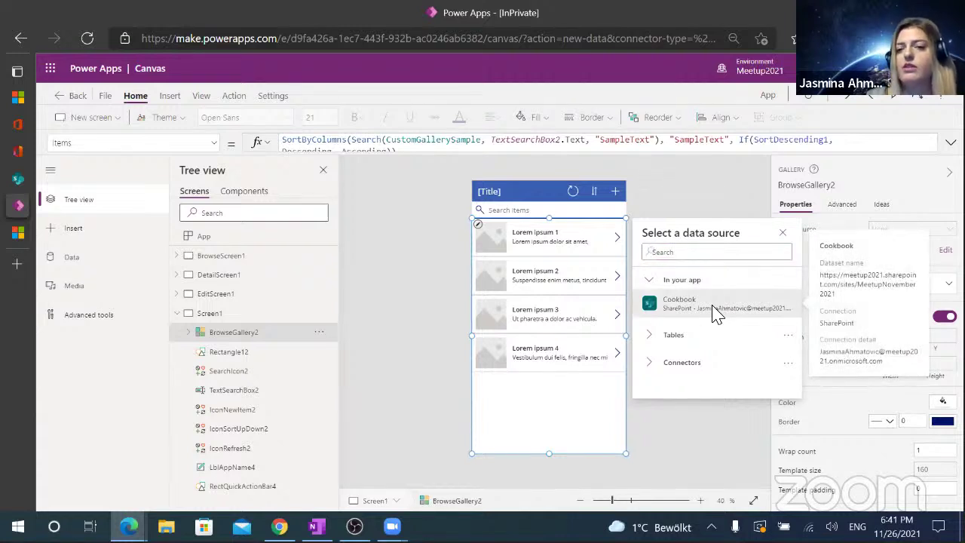
pyautogui.click(715, 314)
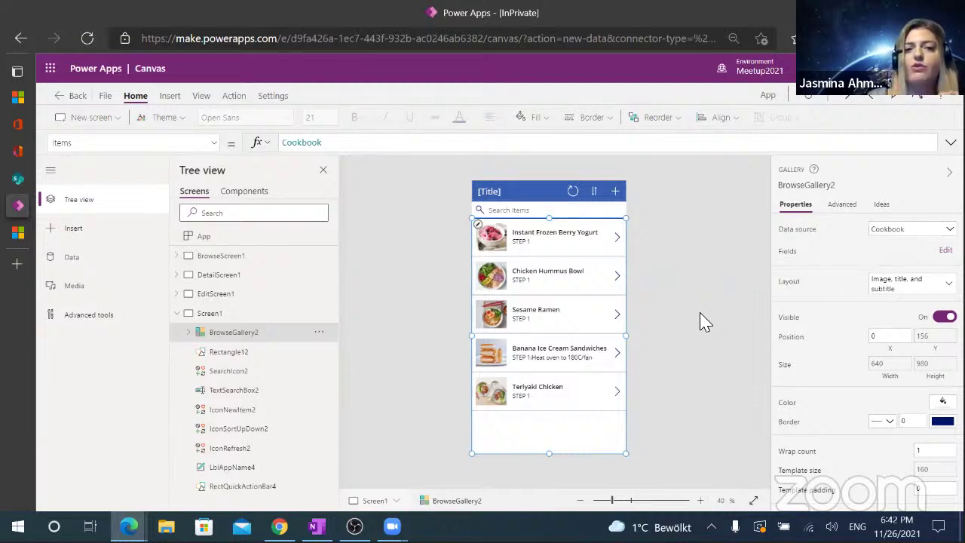
pyautogui.click(258, 144)
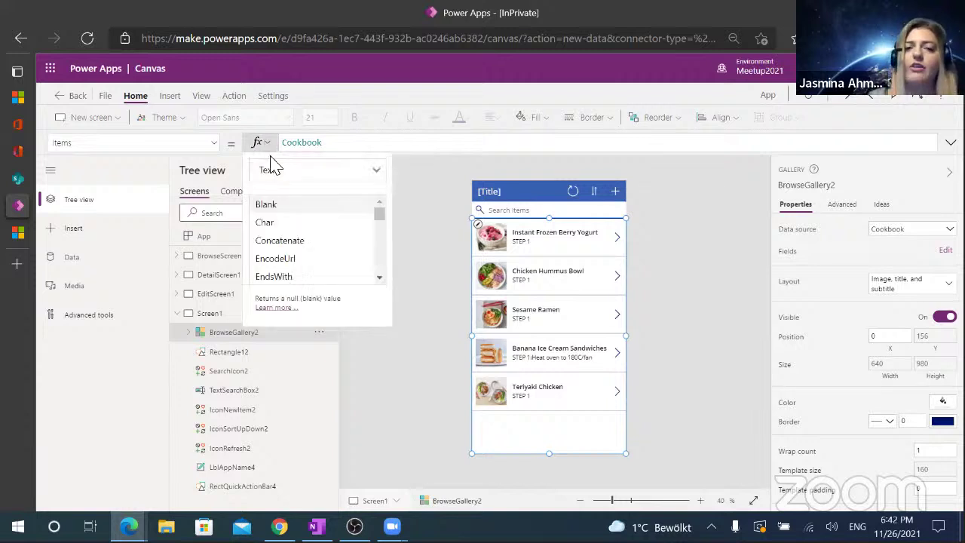
pyautogui.click(420, 254)
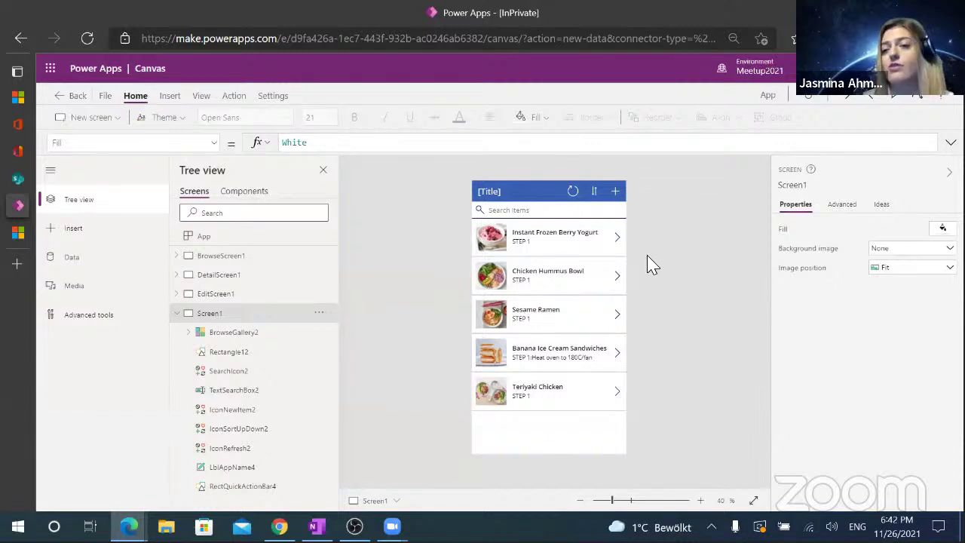
# Try the Title layout on BrowseGallery2, and settle on the Image and title layout.
pyautogui.click(230, 339)
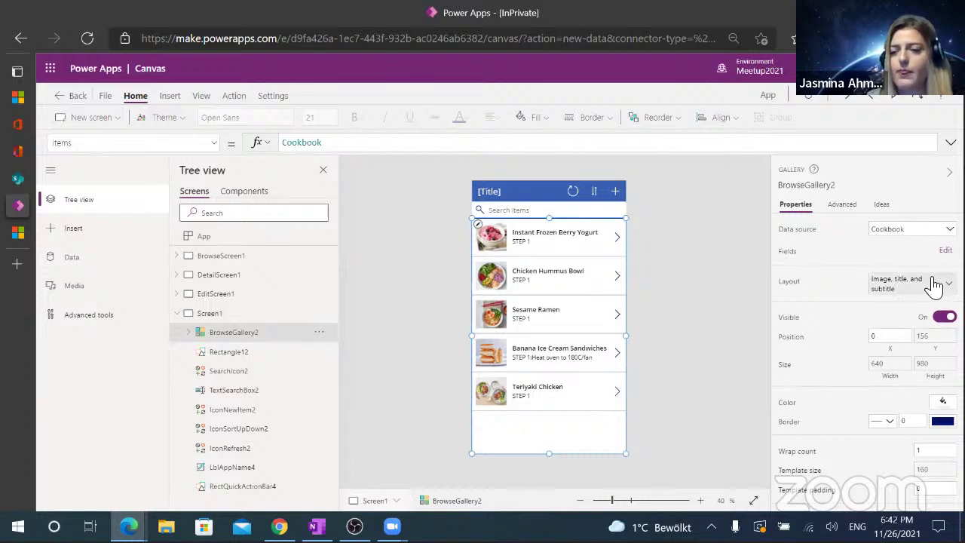
pyautogui.click(911, 283)
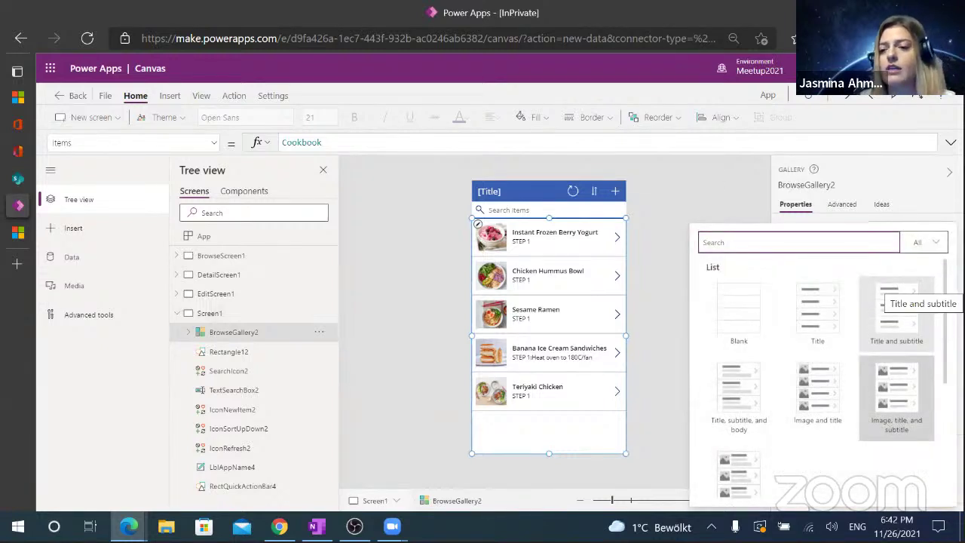
pyautogui.scroll(-1, 826, 379)
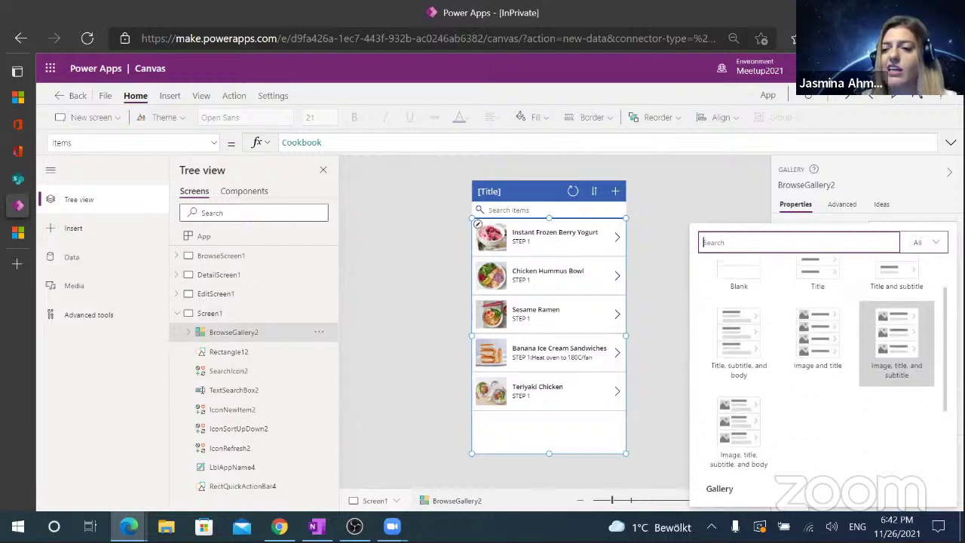
pyautogui.click(812, 280)
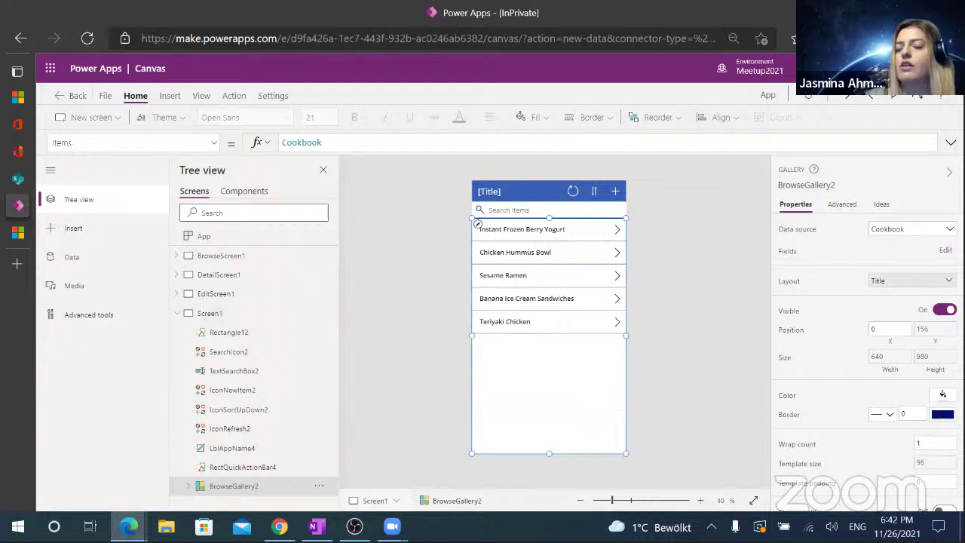
pyautogui.click(911, 281)
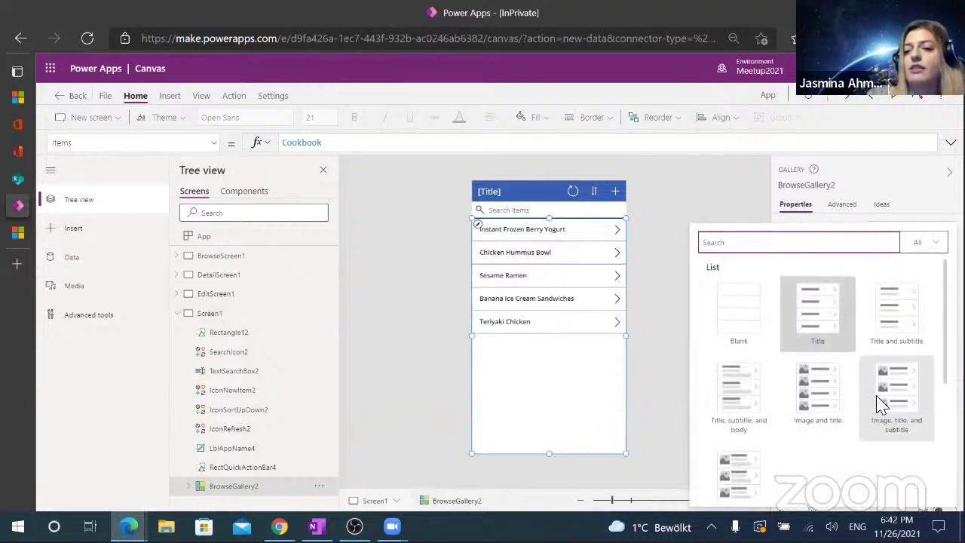
pyautogui.click(827, 408)
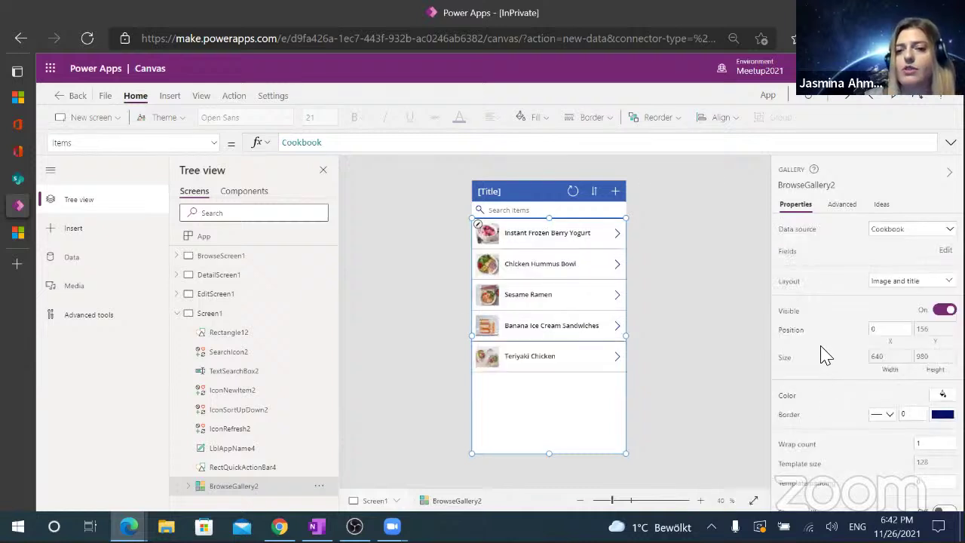
# Edit BrowseGallery2's fields so that the Title4 label shows the Sugars column.
pyautogui.click(945, 249)
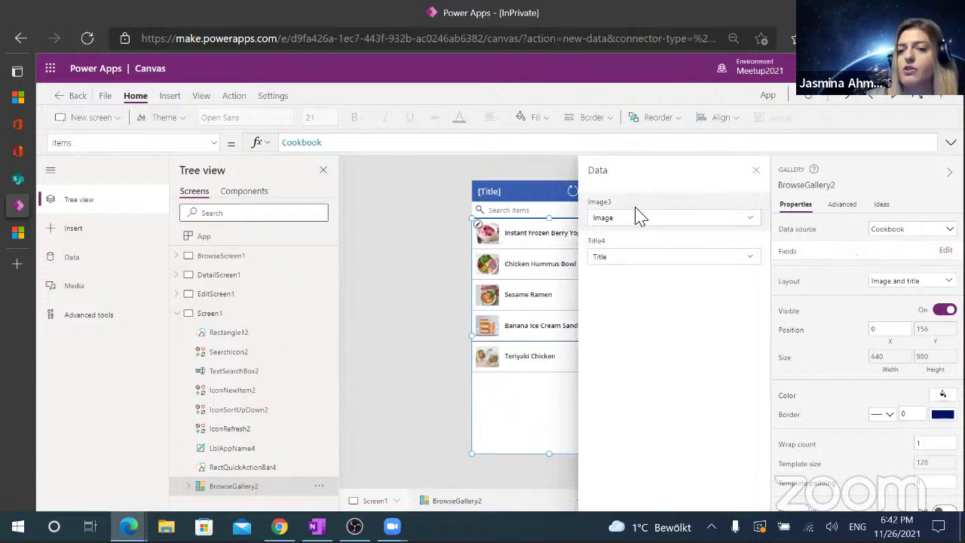
pyautogui.click(630, 268)
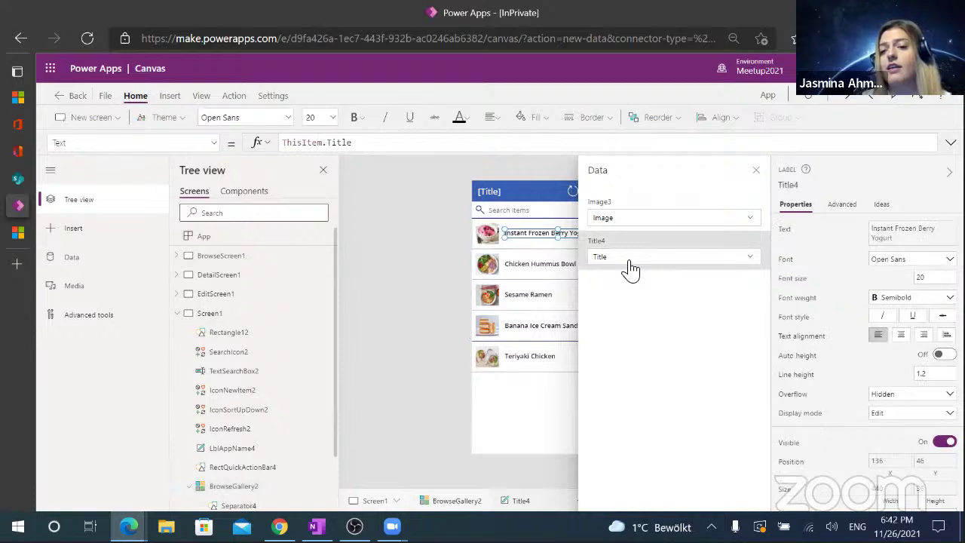
pyautogui.click(752, 258)
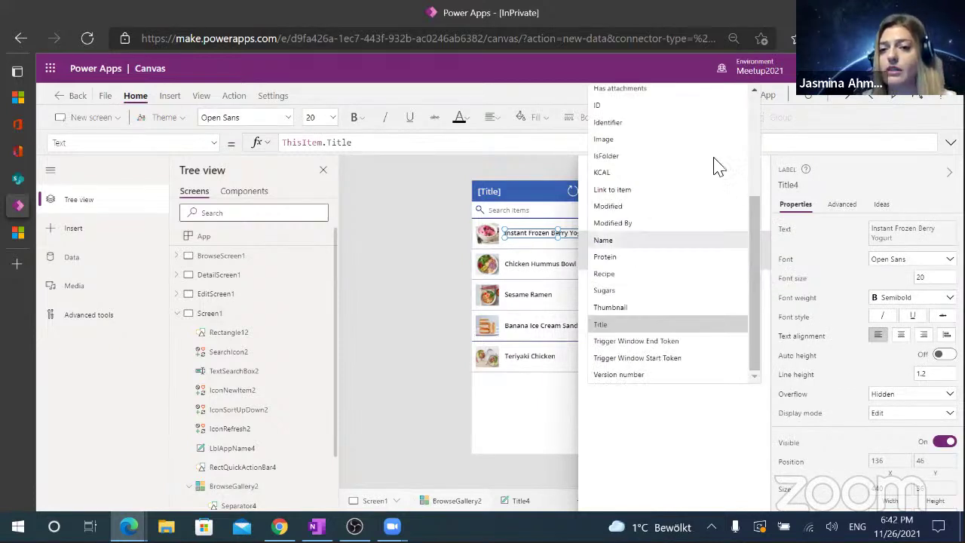
pyautogui.click(660, 292)
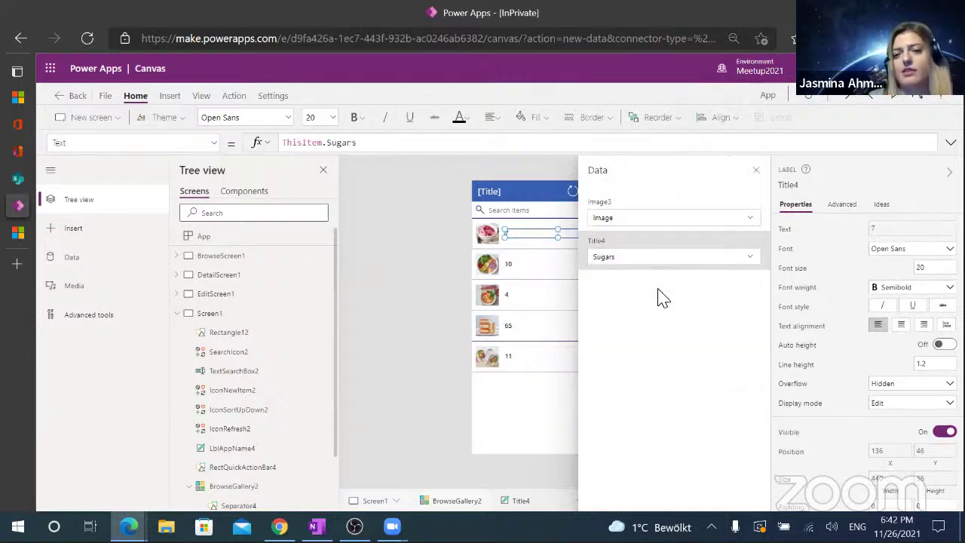
pyautogui.click(551, 411)
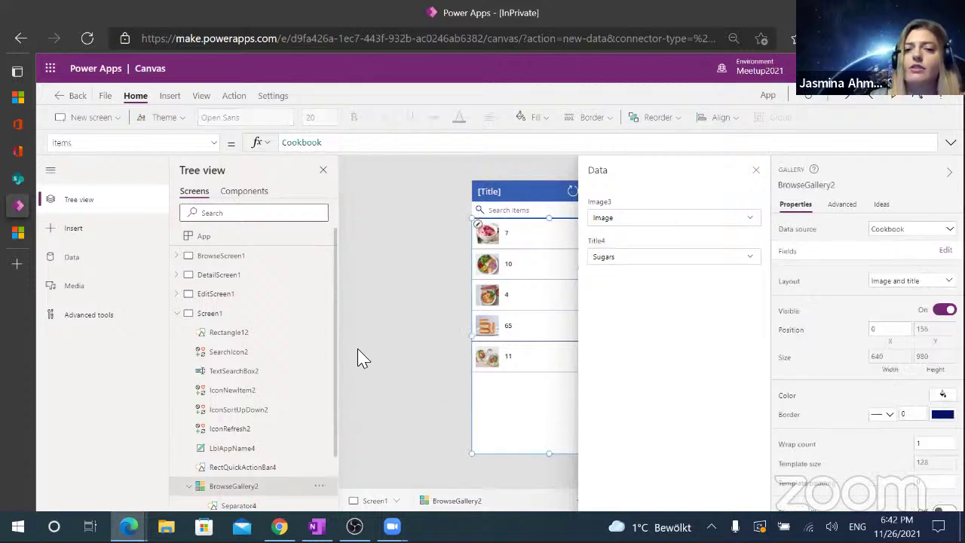
pyautogui.click(362, 360)
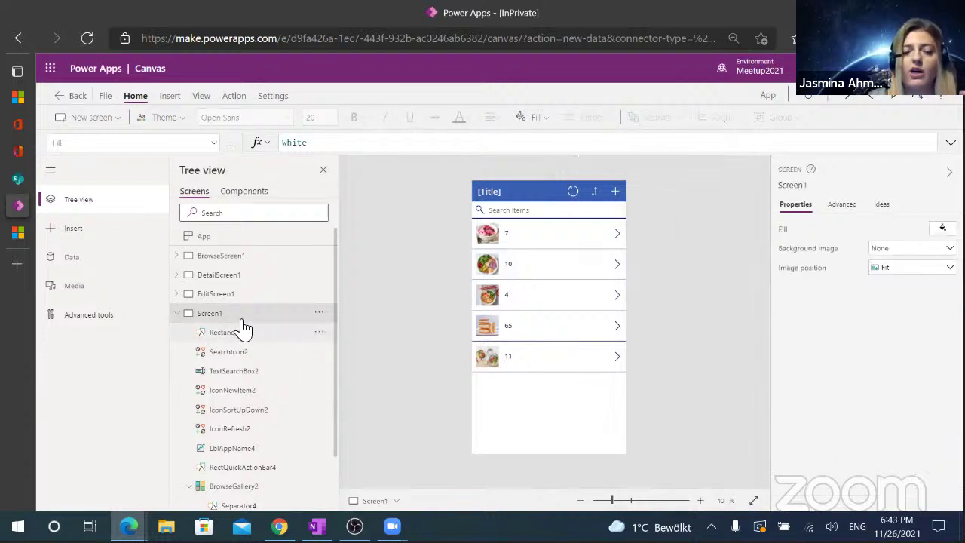
# Give BrowseGallery2 a border with thickness 10 in standard yellow, and collapse Screen1 in the tree.
pyautogui.click(241, 489)
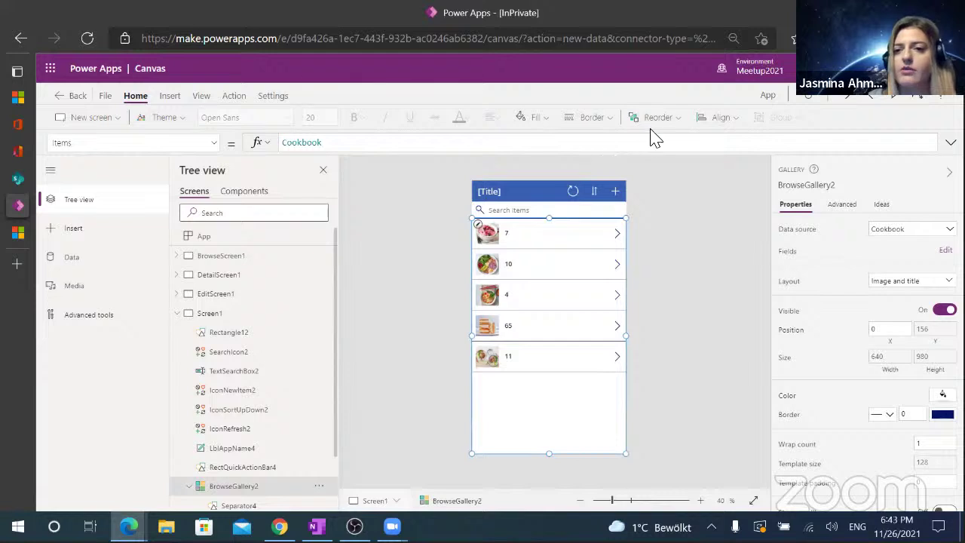
pyautogui.click(600, 121)
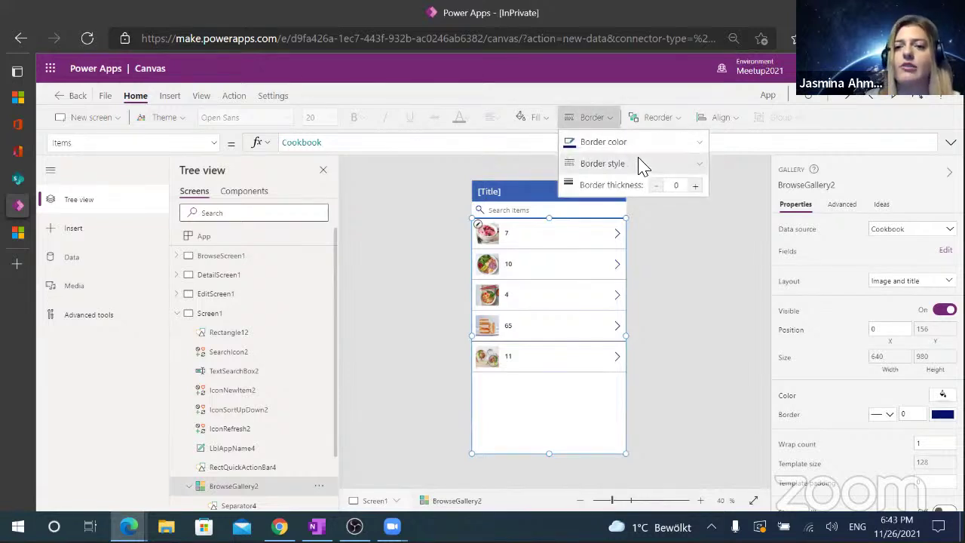
pyautogui.click(688, 189)
pyautogui.write('10')
pyautogui.click(701, 150)
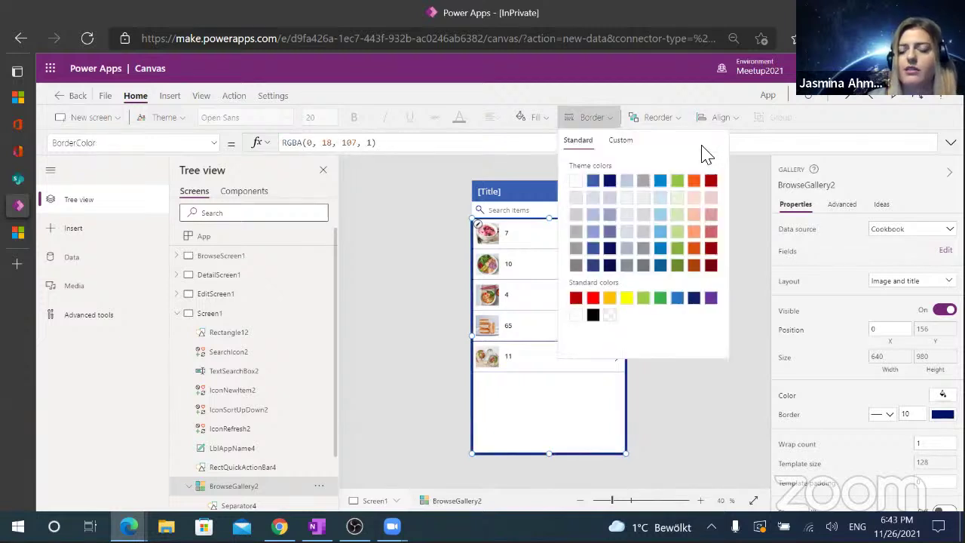
pyautogui.click(627, 298)
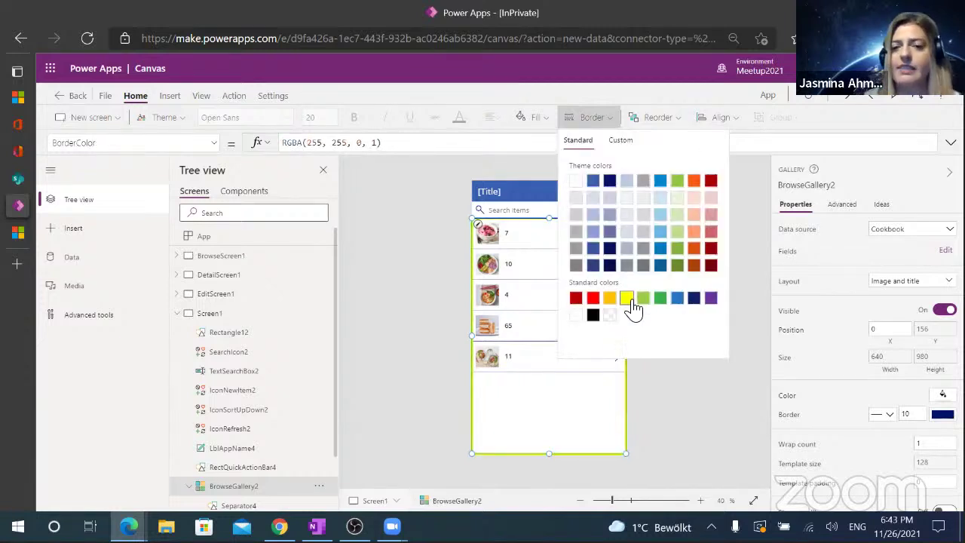
pyautogui.click(663, 398)
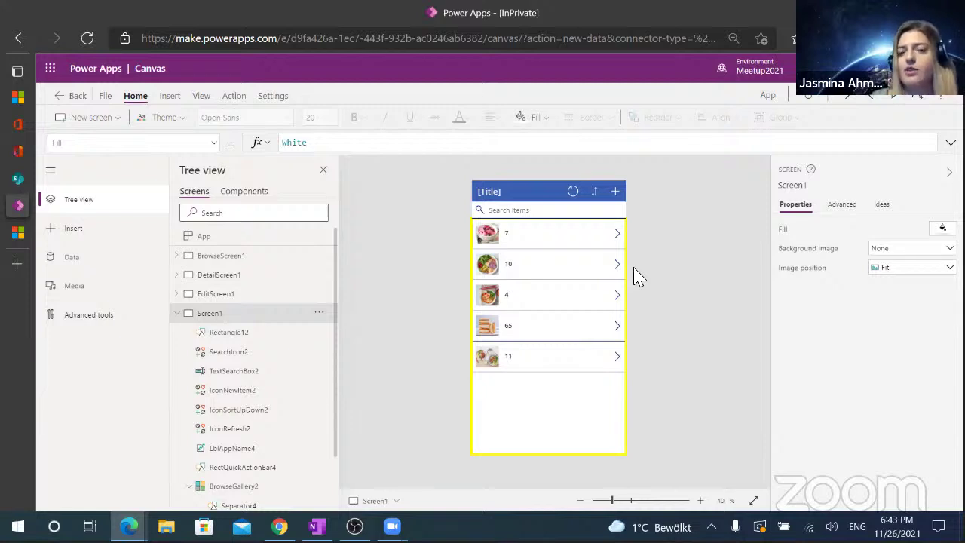
pyautogui.click(179, 315)
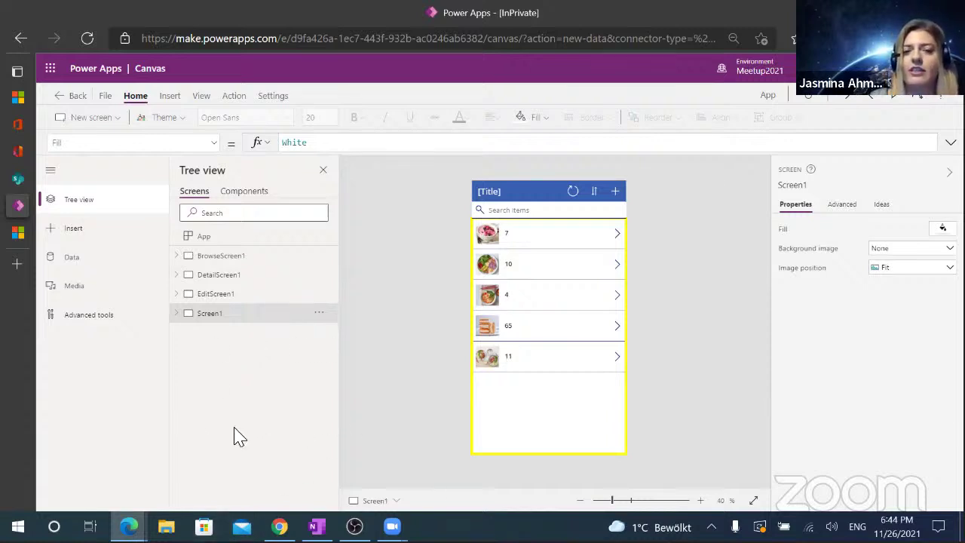
# Rename the BrowseScreen1 screen to AllMealsScreen.
pyautogui.click(321, 257)
pyautogui.click(374, 347)
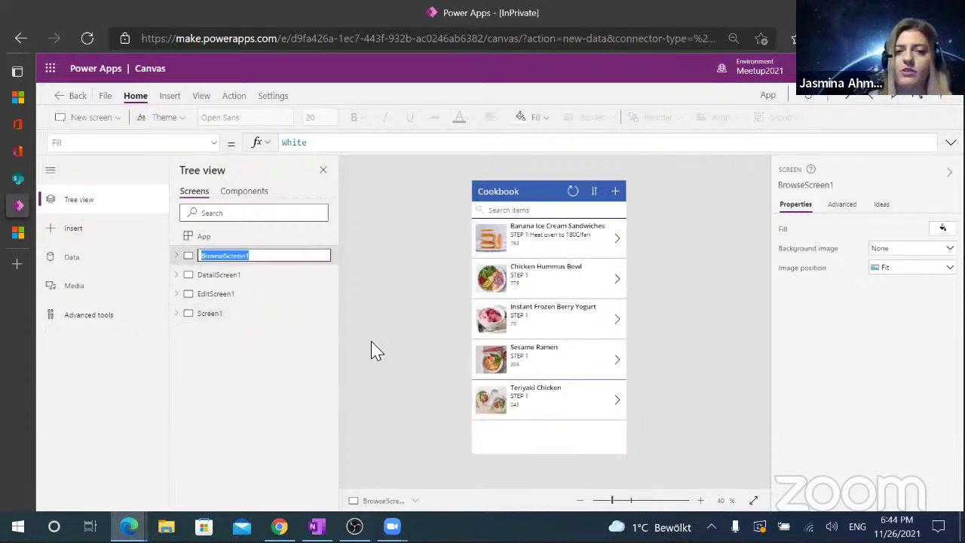
pyautogui.press('Home')
pyautogui.press('Delete')
pyautogui.press('Delete')
pyautogui.press('Delete')
pyautogui.press('Delete')
pyautogui.press('Delete')
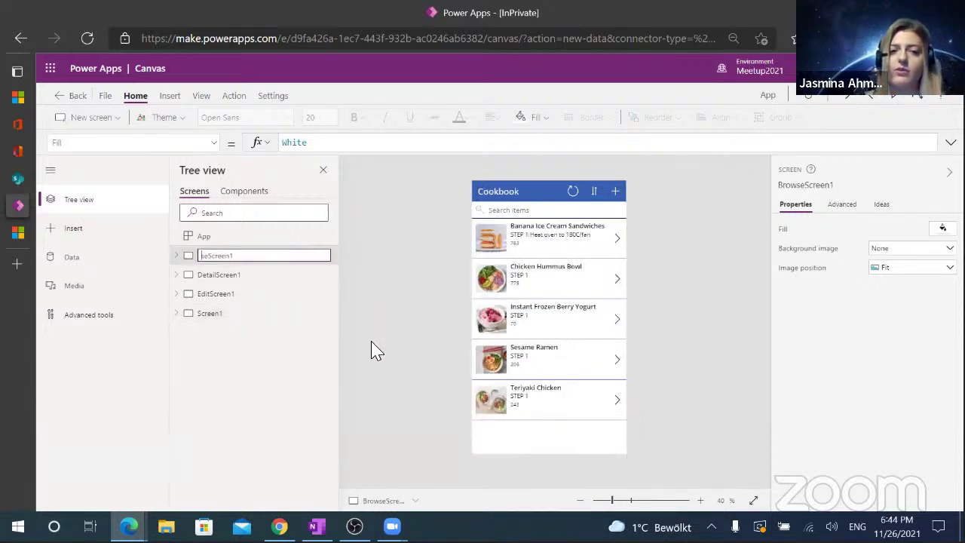
pyautogui.press('Delete')
pyautogui.write('Meal')
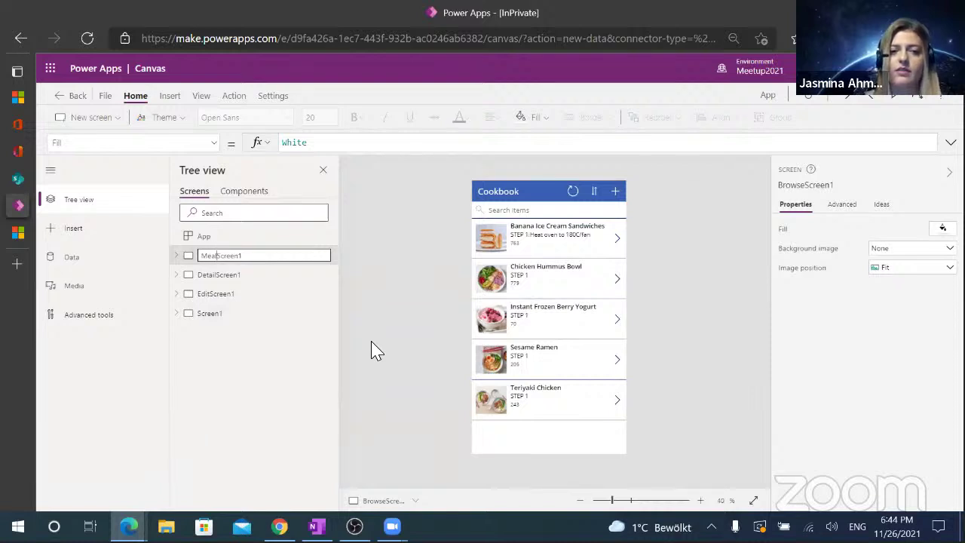
pyautogui.press('Home')
pyautogui.write('AllMeals')
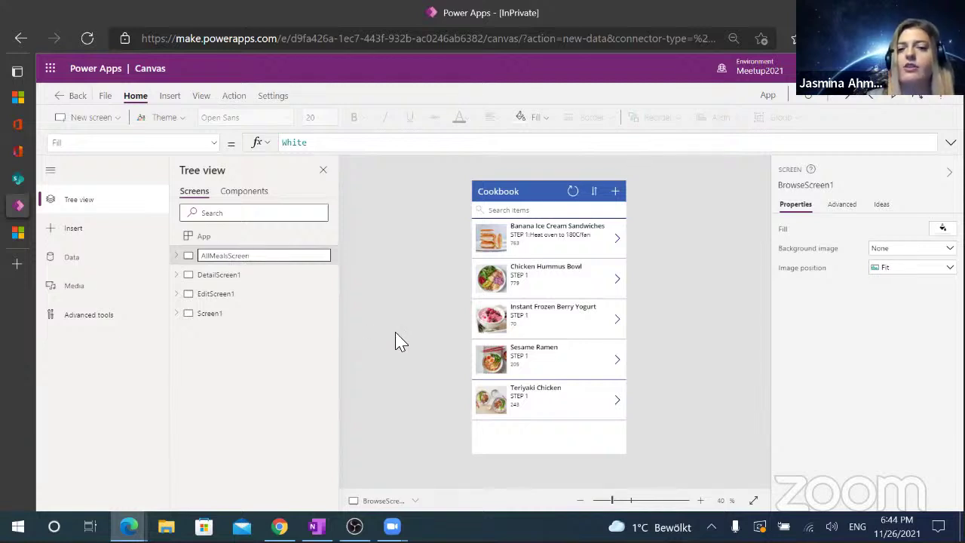
pyautogui.press('Return')
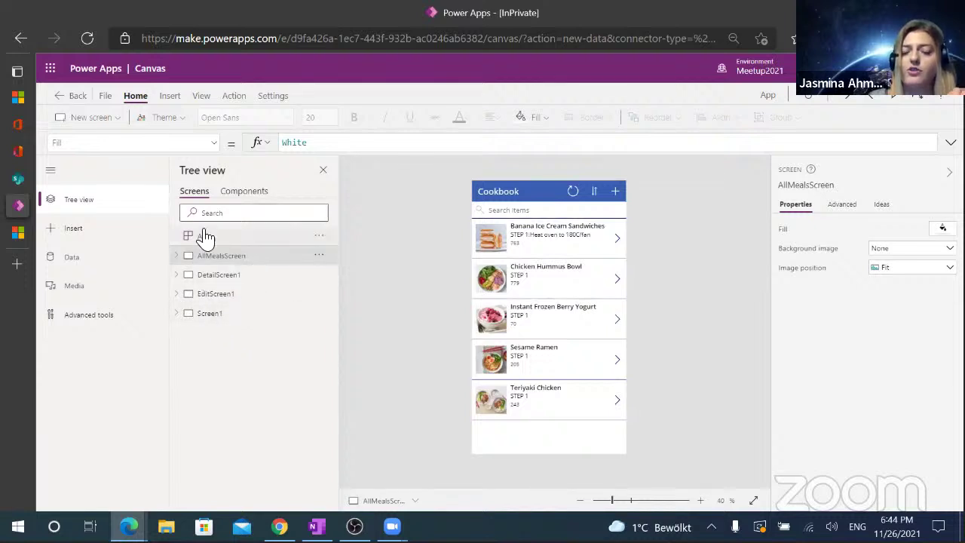
# Search the tree view for "allme" and clear the search to list all screens again.
pyautogui.click(224, 213)
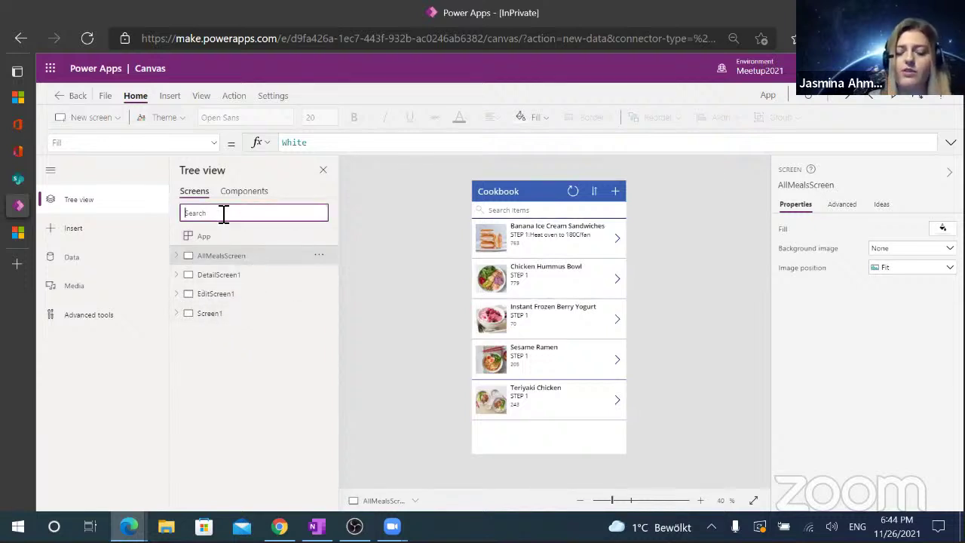
pyautogui.write('allme')
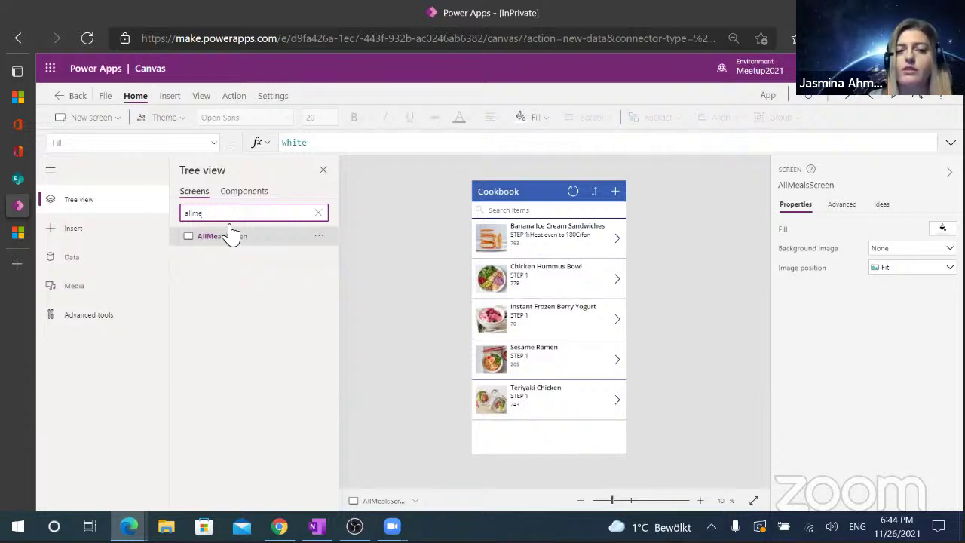
pyautogui.click(318, 212)
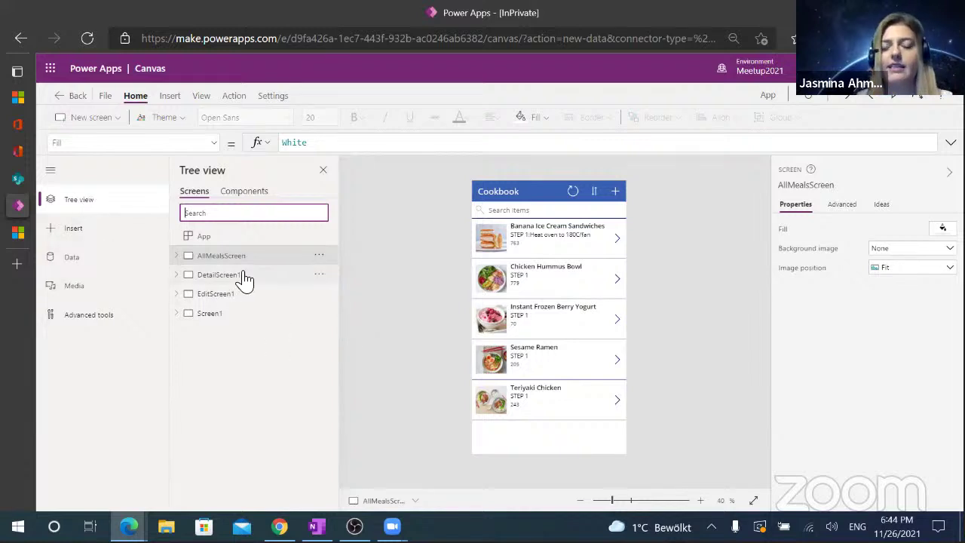
# Select the first recipe's image and the search box on the canvas to locate them in the tree view.
pyautogui.click(491, 236)
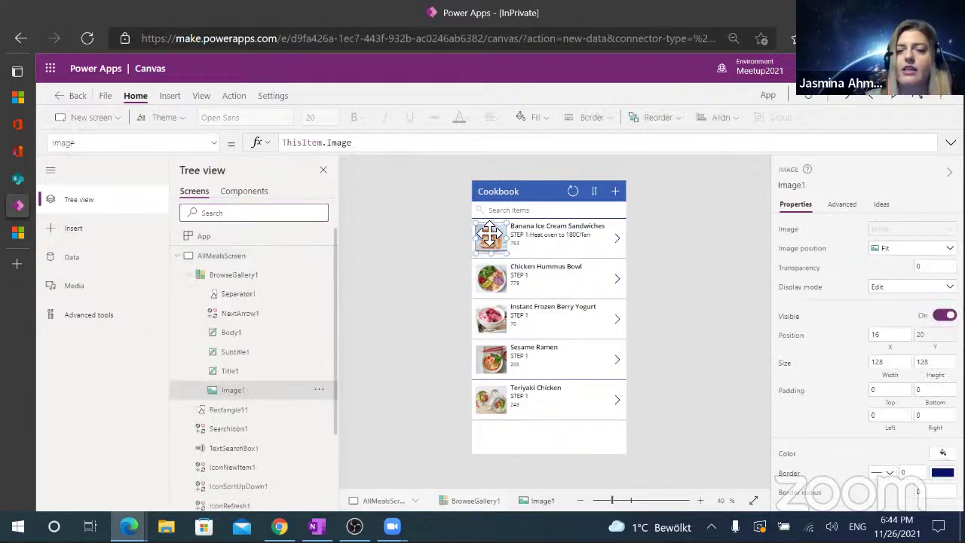
pyautogui.click(544, 213)
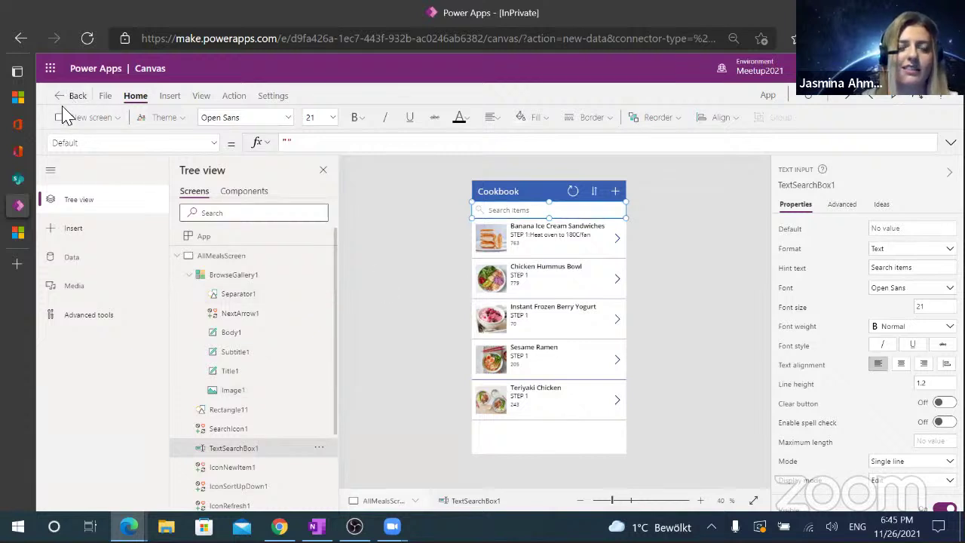
# Save the app to the cloud under the name Cookbook.
pyautogui.click(105, 96)
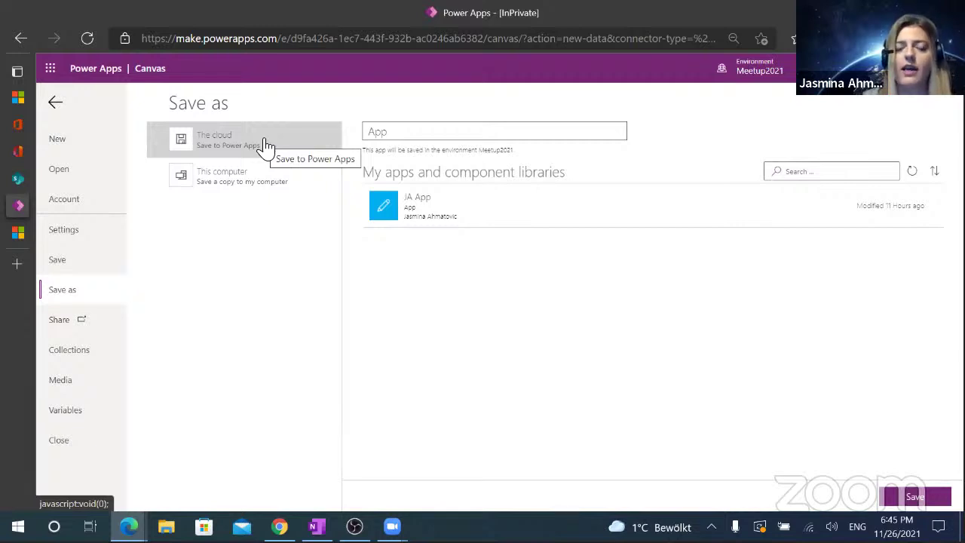
pyautogui.doubleClick(405, 135)
pyautogui.write('C')
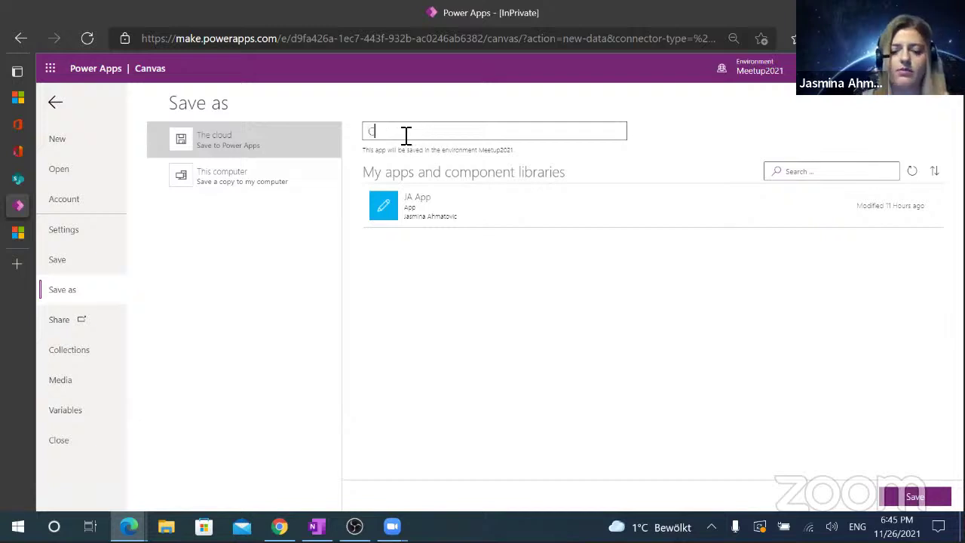
pyautogui.write('ookbook')
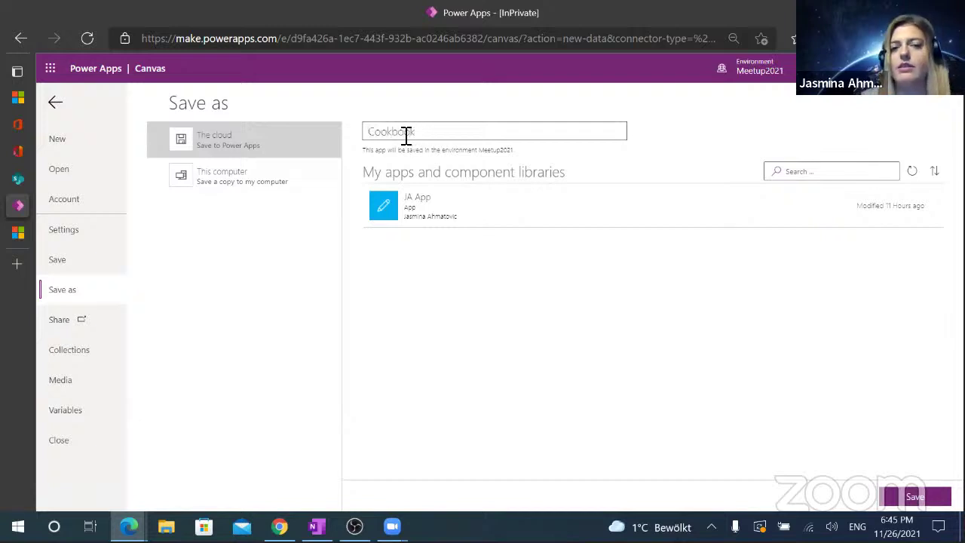
pyautogui.click(919, 497)
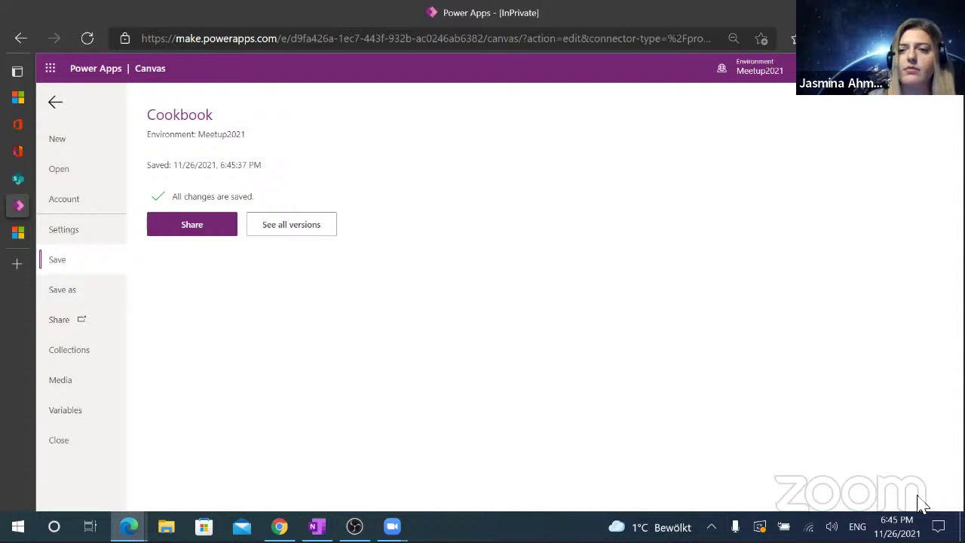
# Duplicate the current browser tab and load make.powerapps.com in the copy.
pyautogui.rightClick(18, 208)
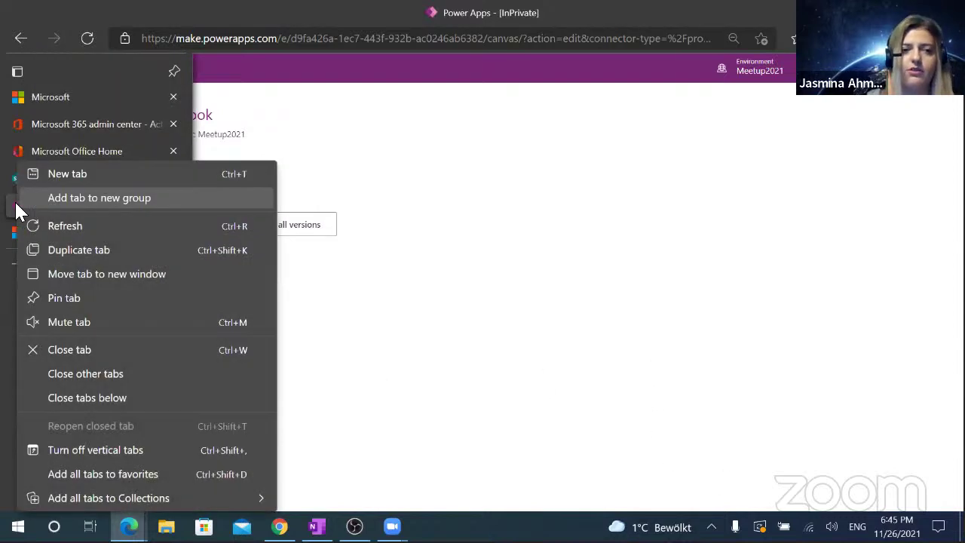
pyautogui.click(106, 256)
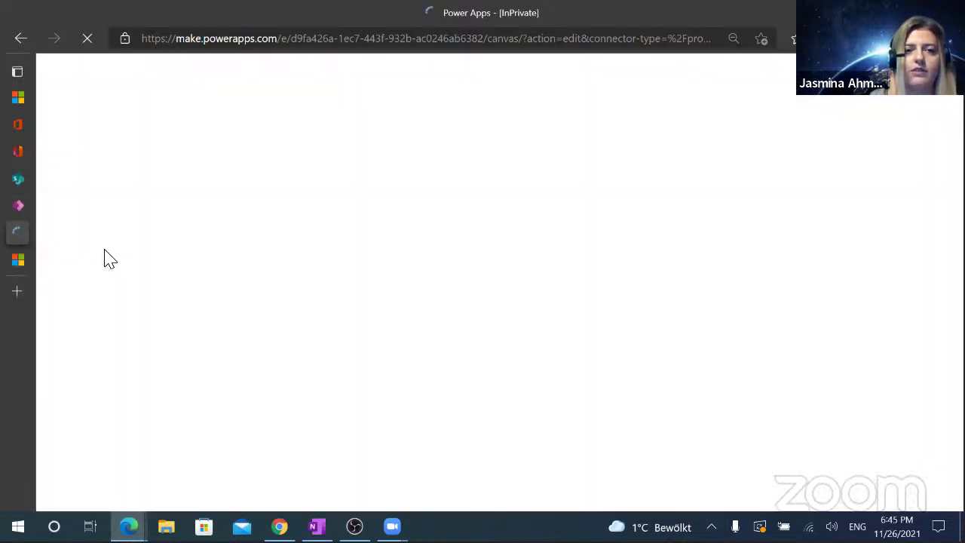
pyautogui.moveTo(96, 226)
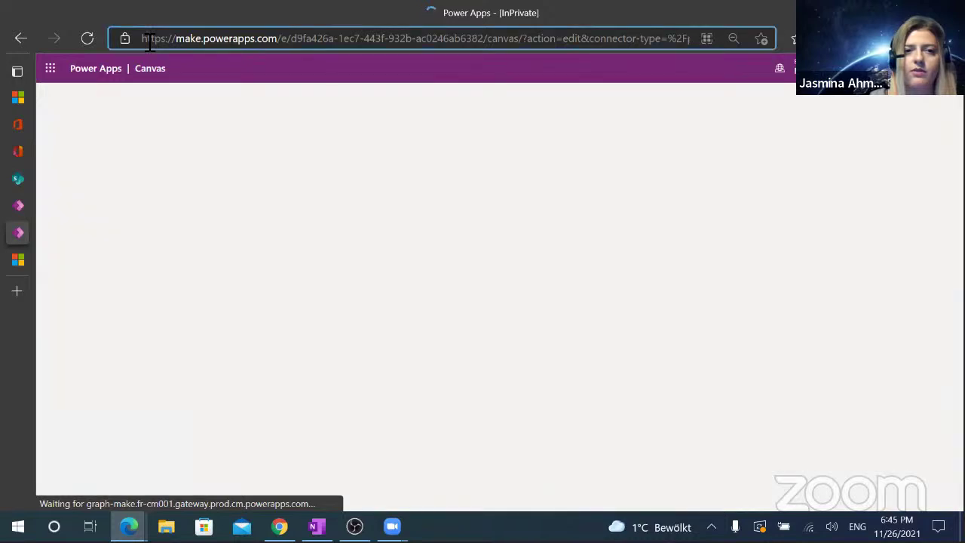
pyautogui.click(148, 39)
pyautogui.write('make.pow')
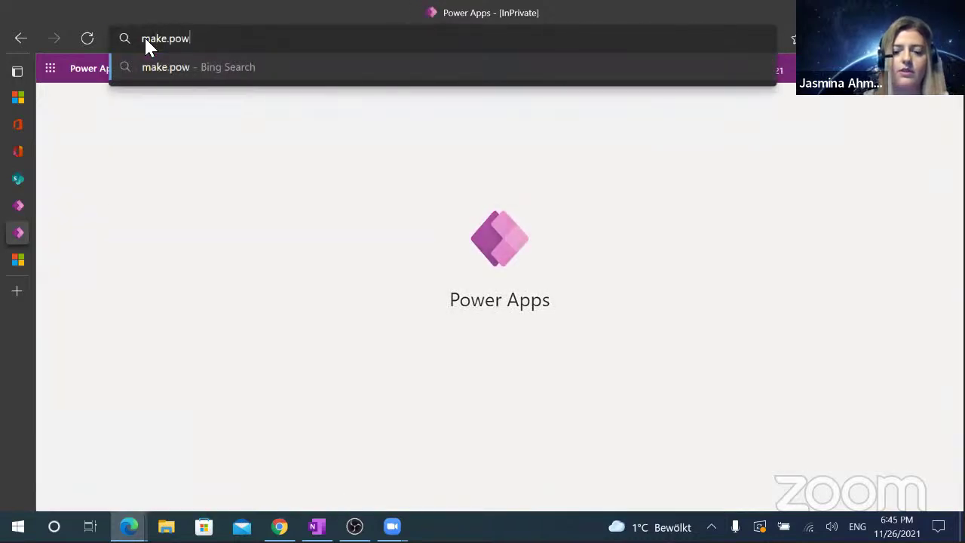
pyautogui.write('erapps.com')
pyautogui.press('Return')
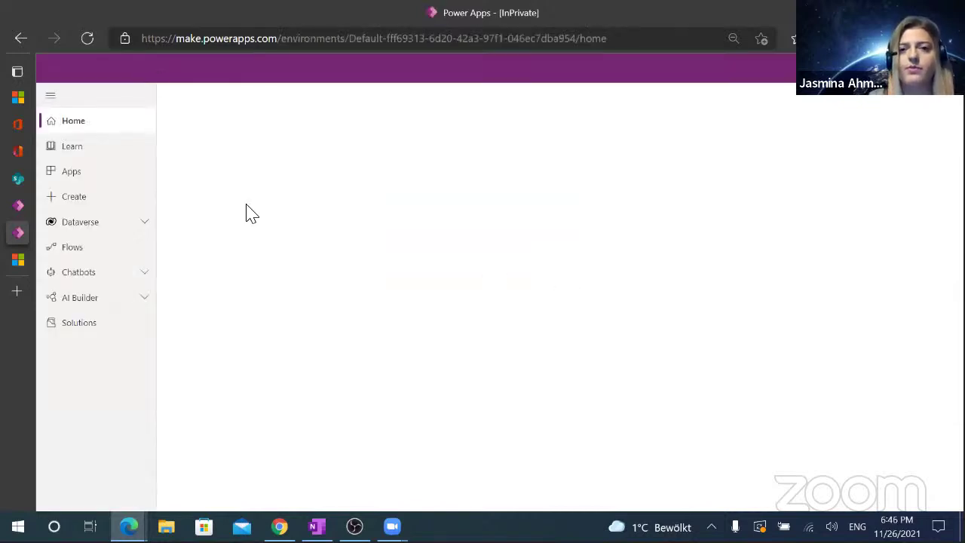
# Switch to the Meetup2021 environment and open its list of apps.
pyautogui.click(96, 177)
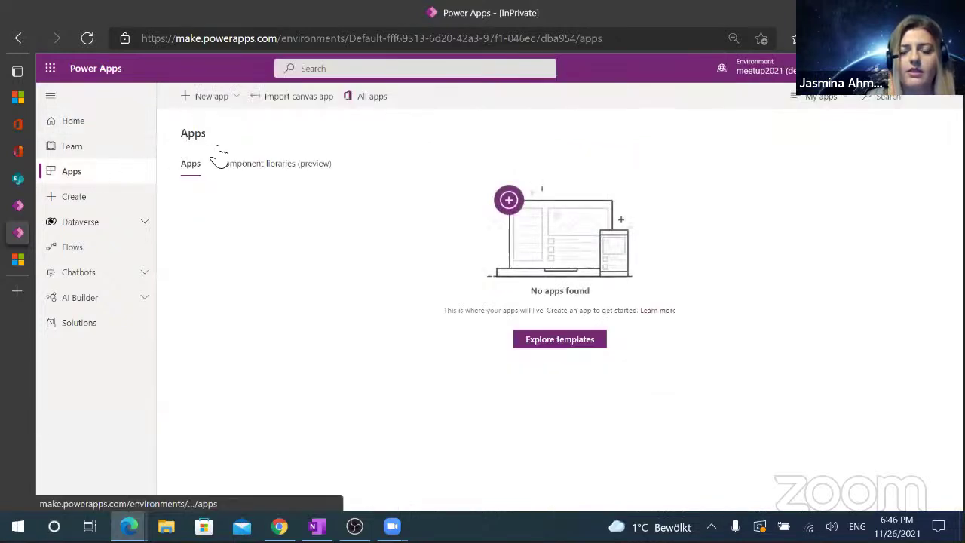
pyautogui.click(747, 68)
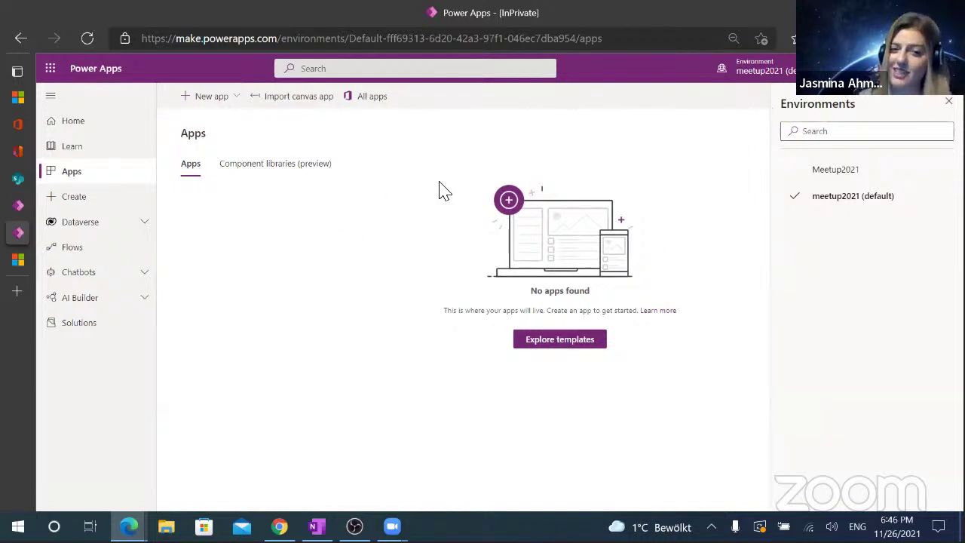
pyautogui.click(786, 178)
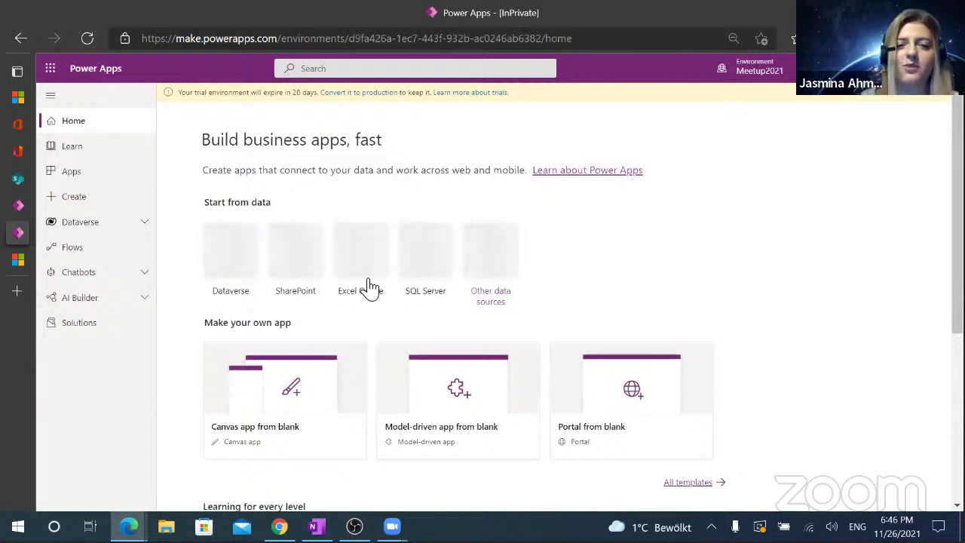
pyautogui.click(78, 172)
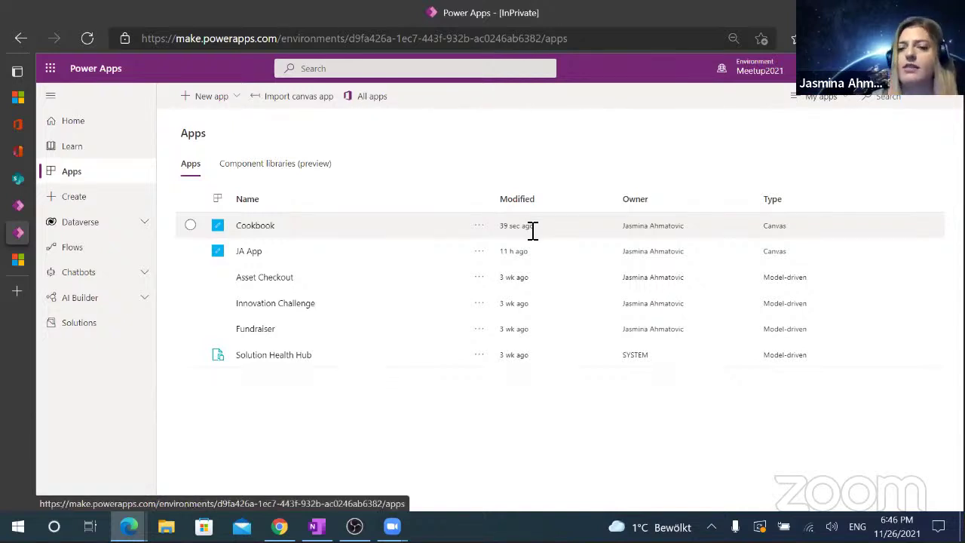
# Share the Cookbook app with a colleague found by first name, granting the Co-owner permission.
pyautogui.click(479, 226)
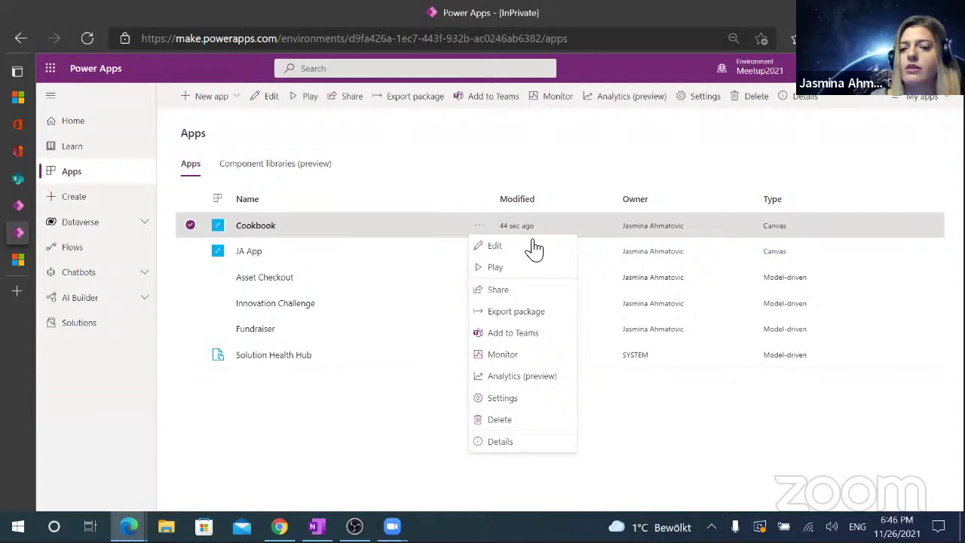
pyautogui.click(537, 361)
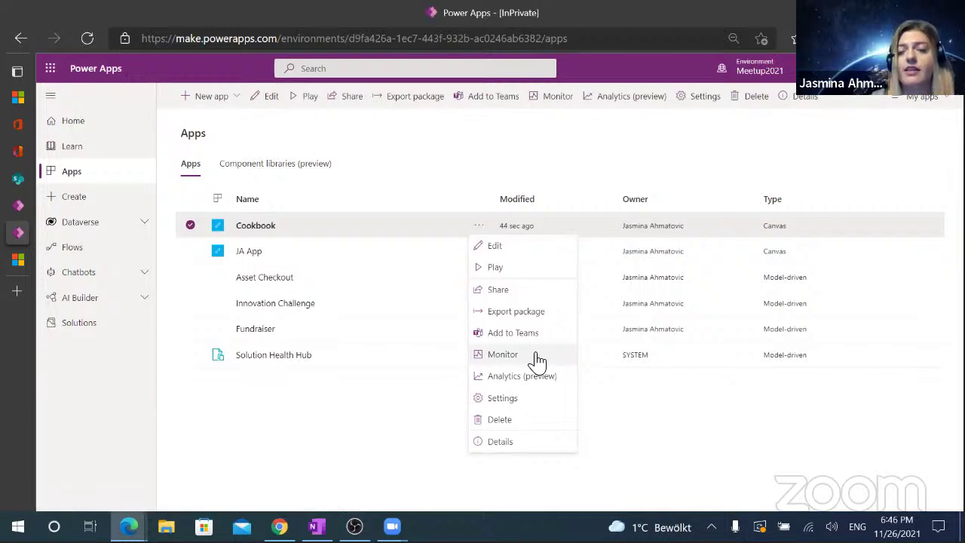
pyautogui.click(497, 289)
pyautogui.click(505, 136)
pyautogui.write('nad')
pyautogui.press('BackSpace')
pyautogui.press('BackSpace')
pyautogui.press('BackSpace')
pyautogui.write('nohn')
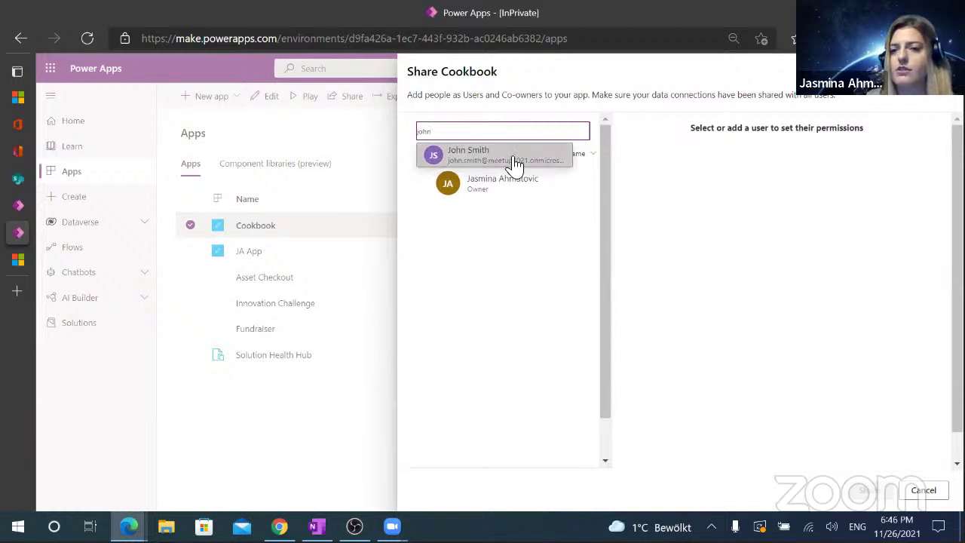
pyautogui.click(515, 164)
pyautogui.click(627, 165)
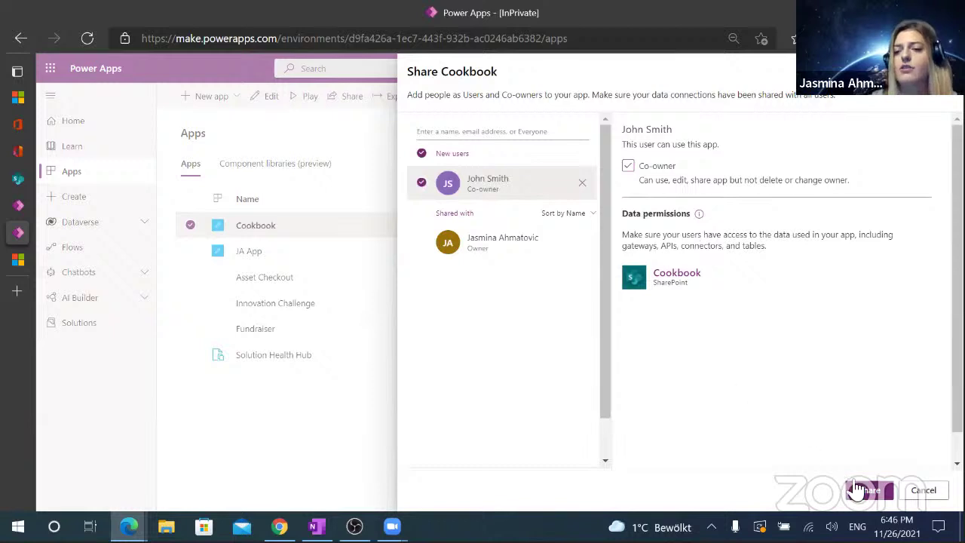
pyautogui.click(878, 490)
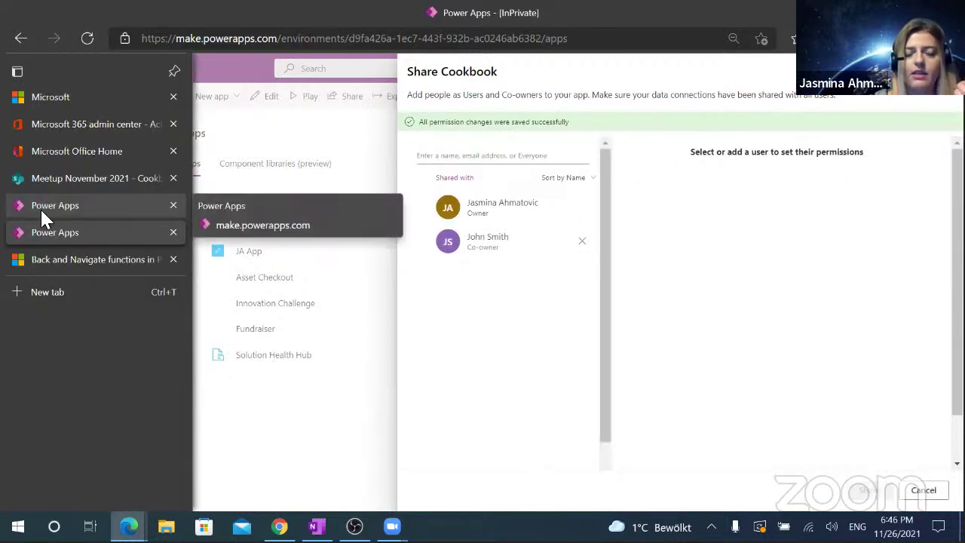
# Return to the Cookbook editor, look over the AllMealsScreen controls in the tree view, and check the app's save status.
pyautogui.click(42, 213)
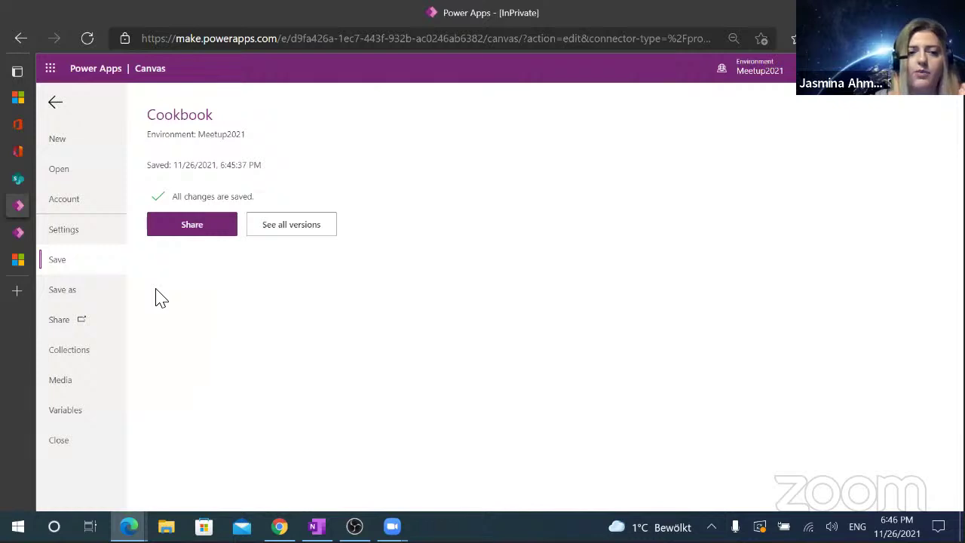
pyautogui.click(60, 103)
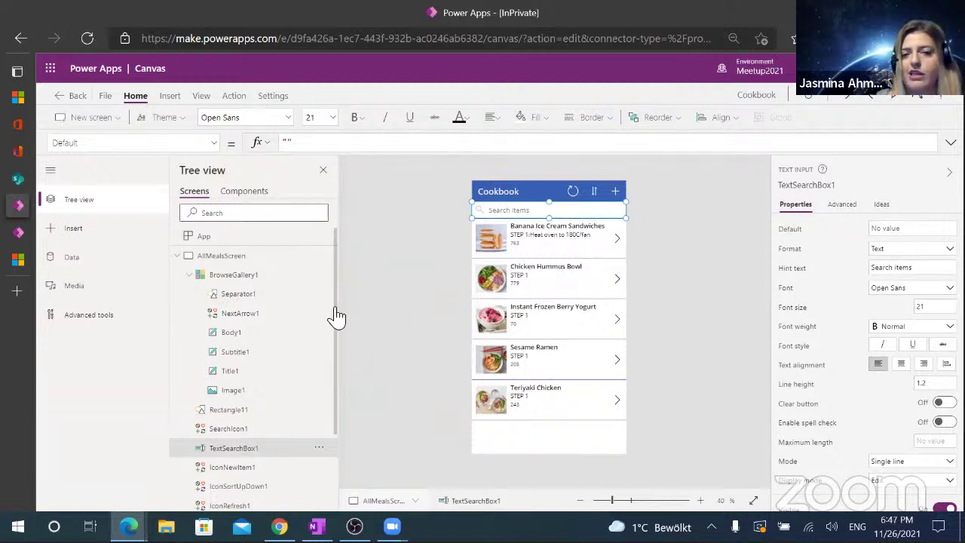
pyautogui.scroll(-2, 338, 279)
pyautogui.scroll(2, 341, 225)
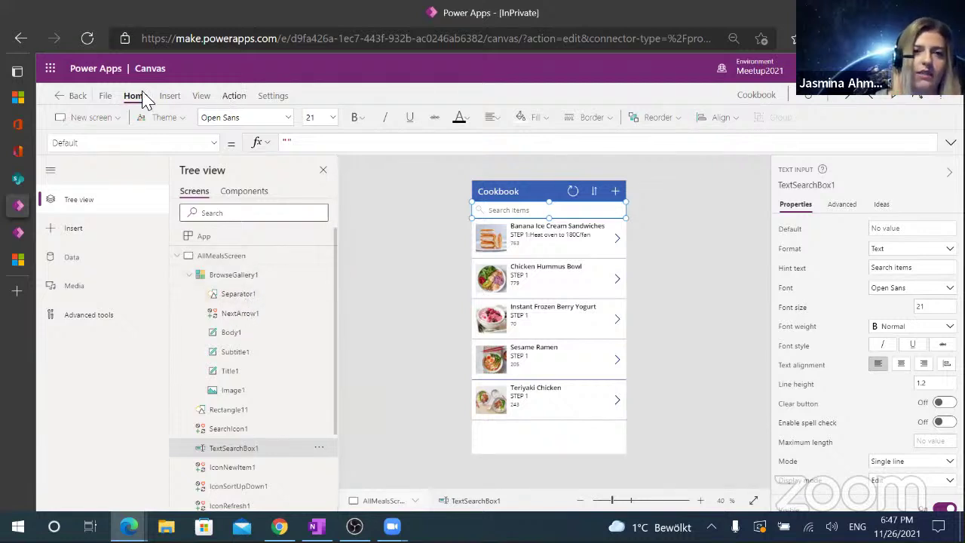
pyautogui.click(104, 98)
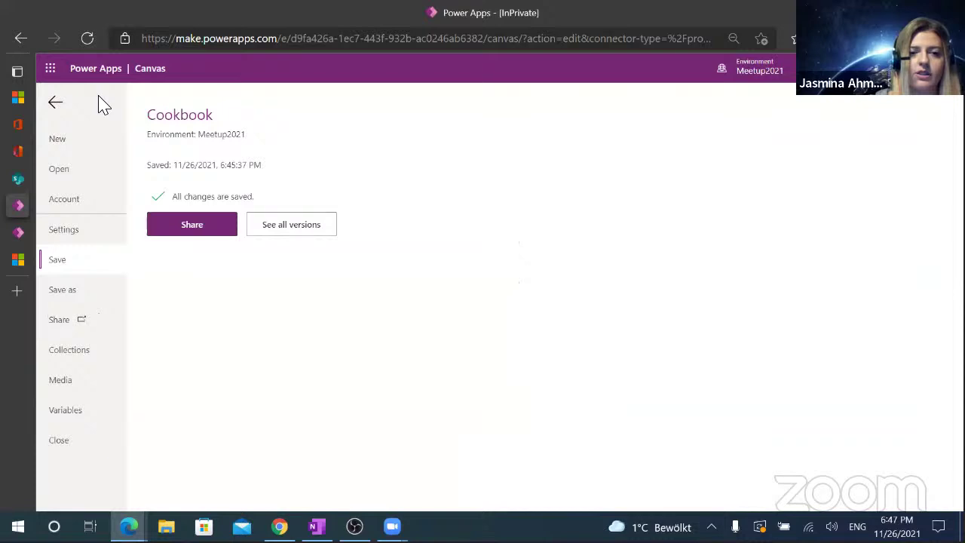
# Close the Cookbook sharing pane and start a blank model-driven app using the Classic app designer.
pyautogui.click(22, 230)
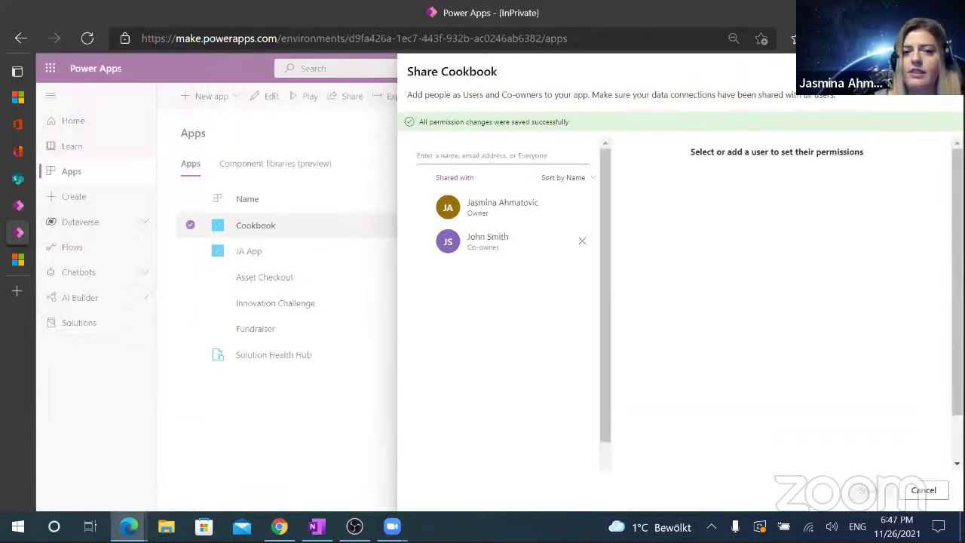
pyautogui.press('Escape')
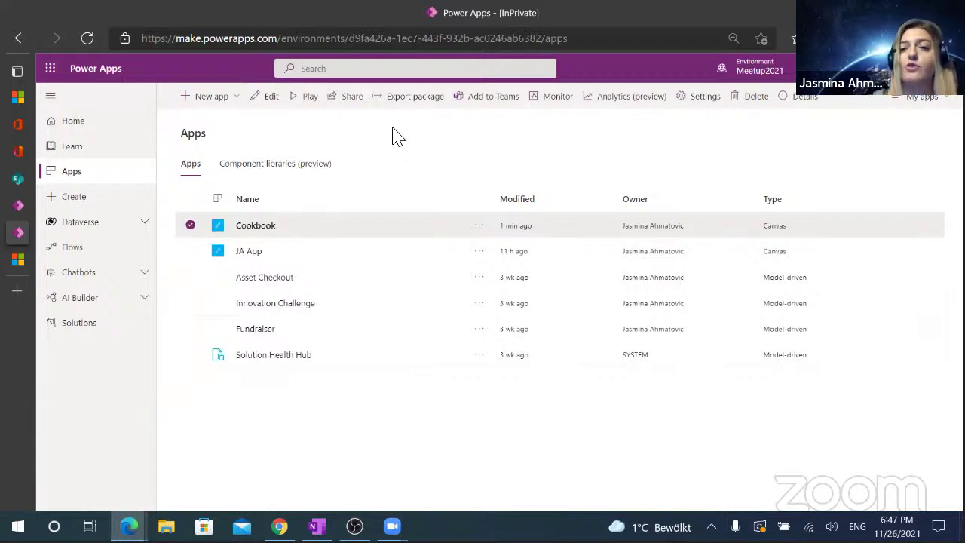
pyautogui.click(215, 97)
pyautogui.click(213, 141)
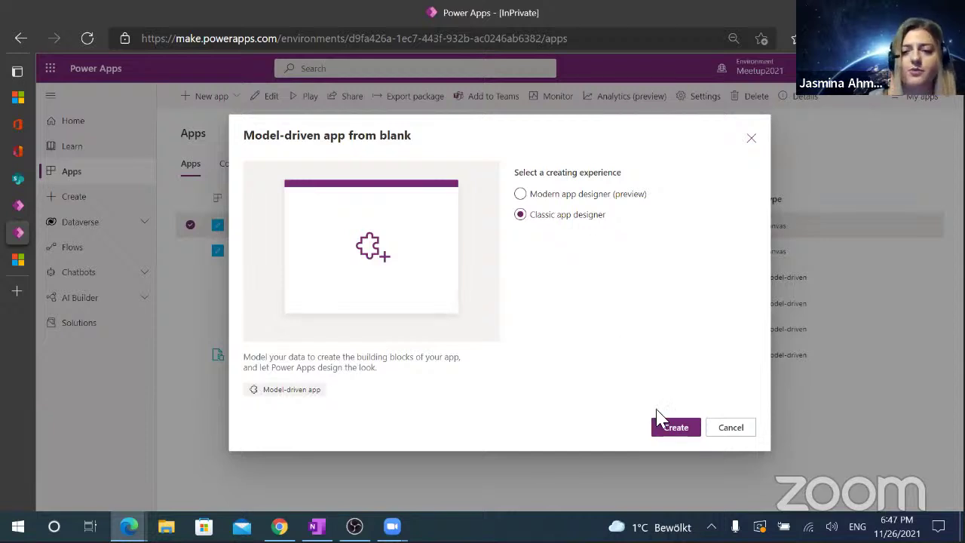
pyautogui.click(669, 430)
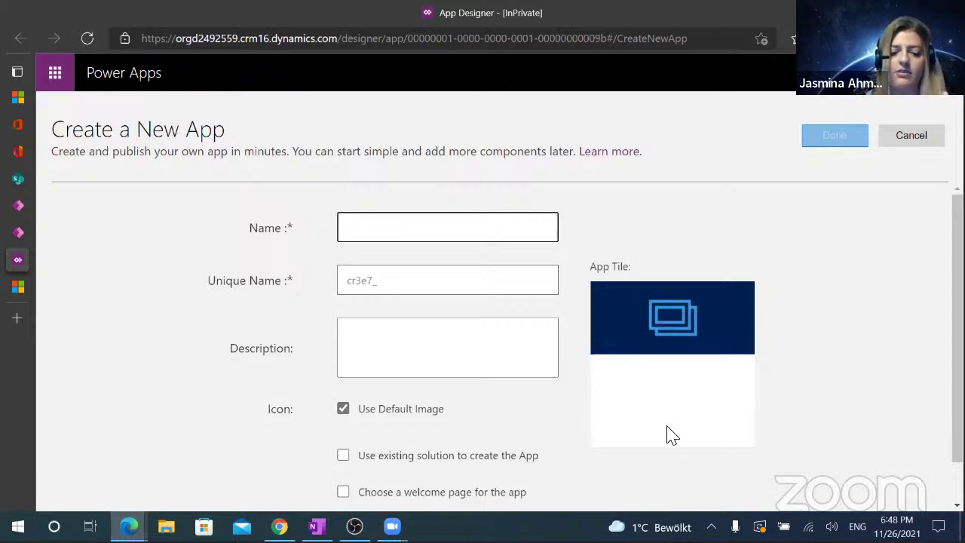
# Name the new model-driven app Meals.
pyautogui.write('c')
pyautogui.press('BackSpace')
pyautogui.write('m')
pyautogui.press('BackSpace')
pyautogui.write('Meals')
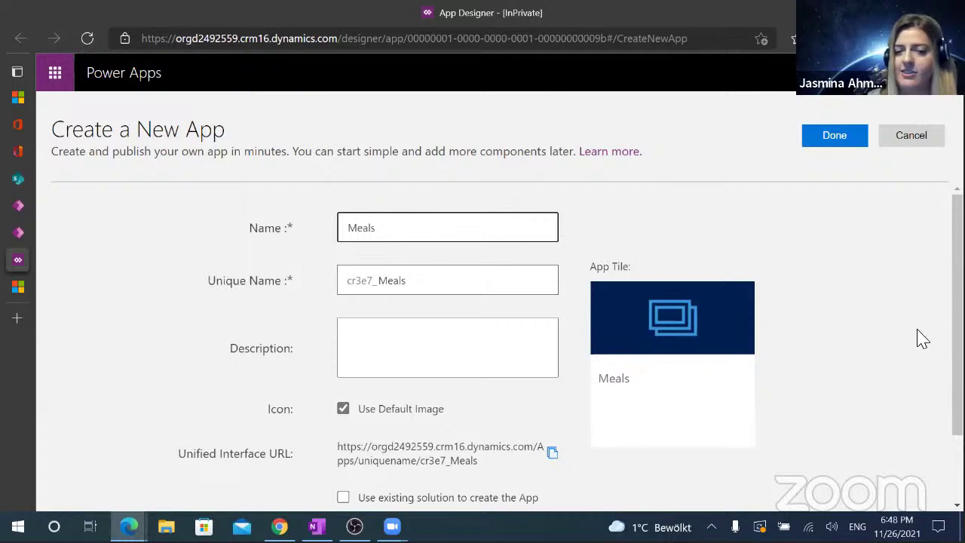
pyautogui.scroll(-2, 957, 317)
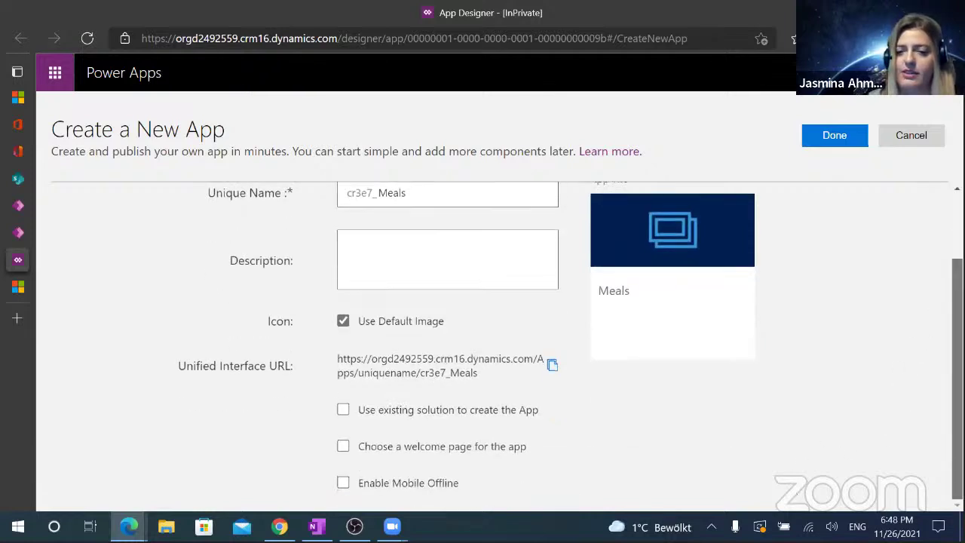
pyautogui.click(423, 485)
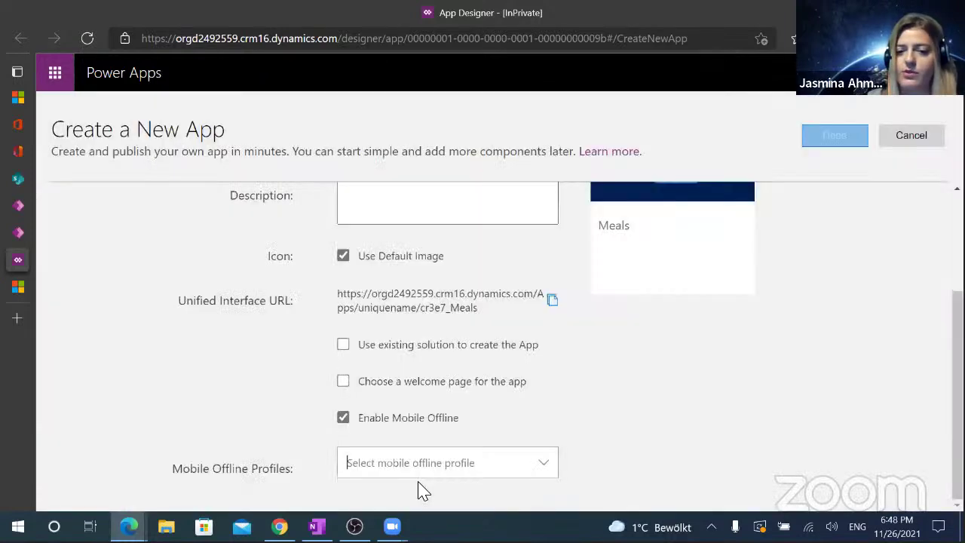
pyautogui.click(545, 465)
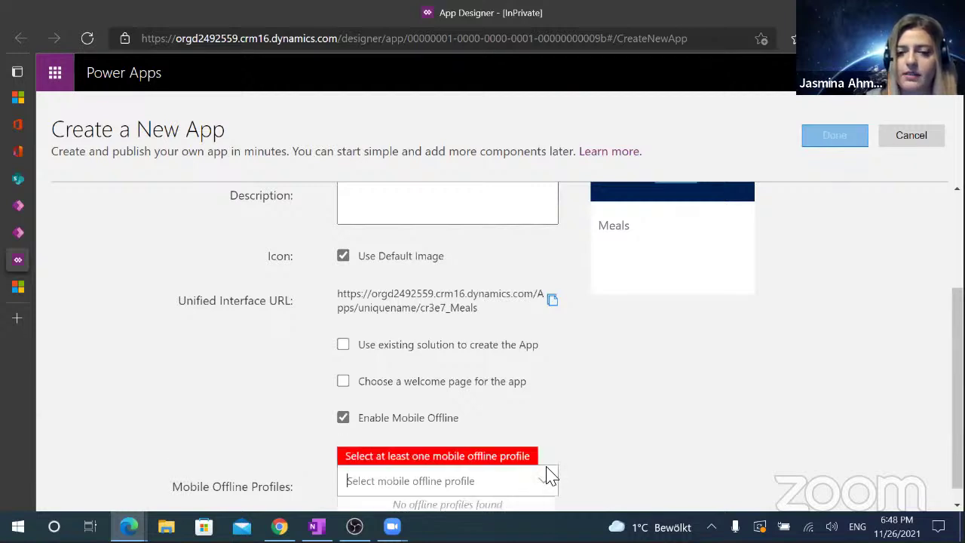
pyautogui.click(343, 419)
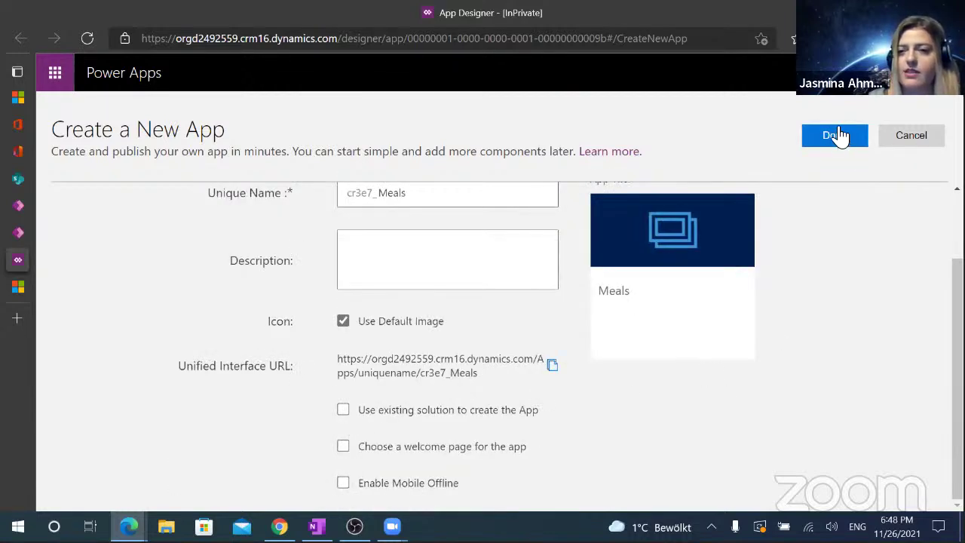
# Create the Meals app, then look at its site map and return to the App Designer.
pyautogui.click(836, 136)
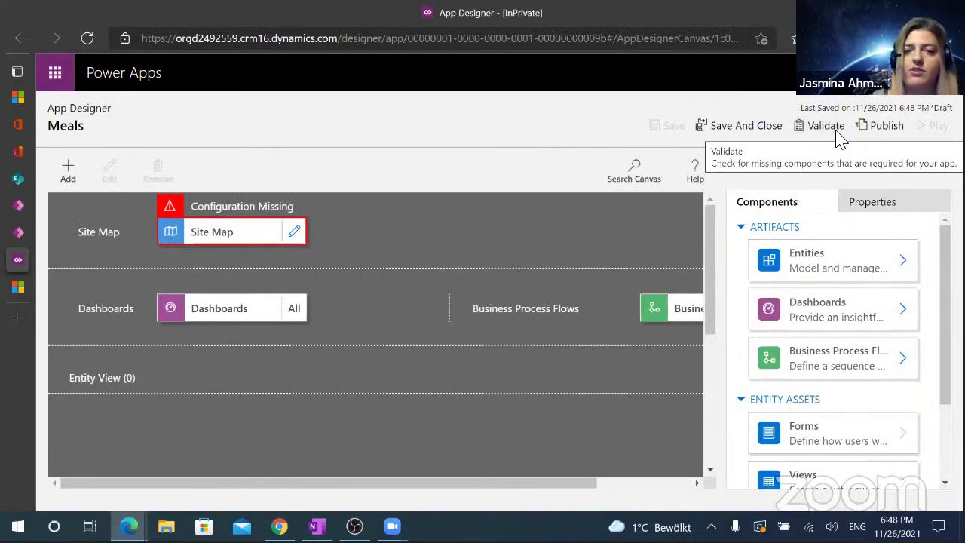
pyautogui.click(295, 233)
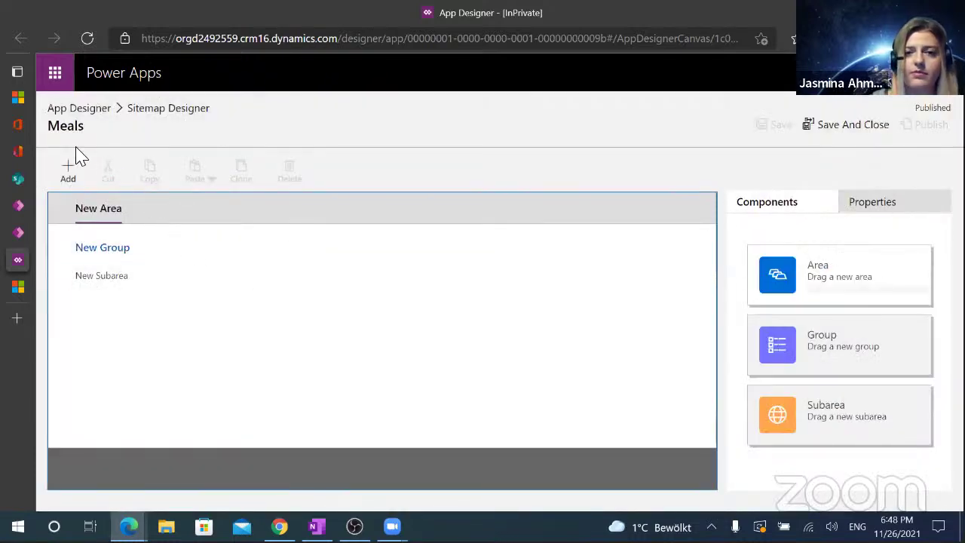
pyautogui.click(79, 110)
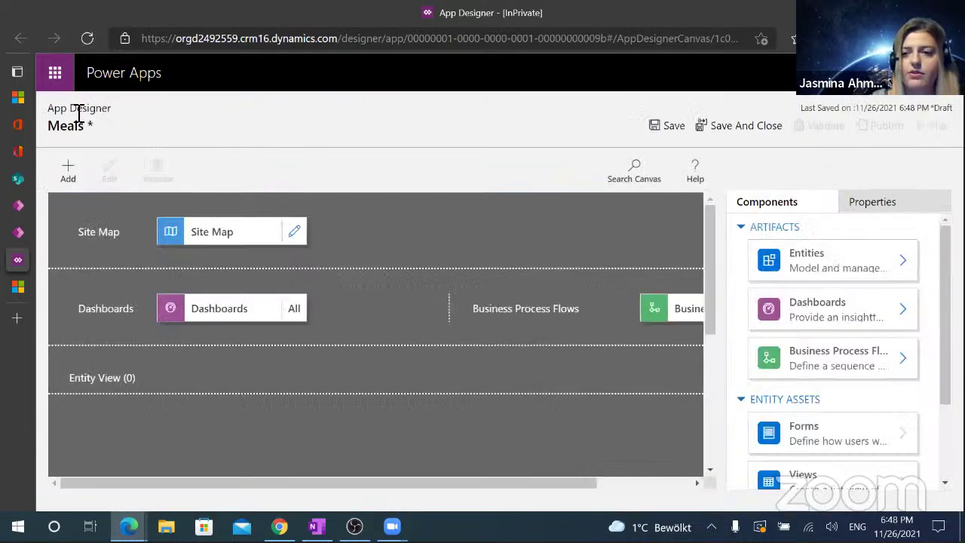
# Add the Account and Contact entities to the Meals app, searching for "conta" to find Contact.
pyautogui.click(820, 273)
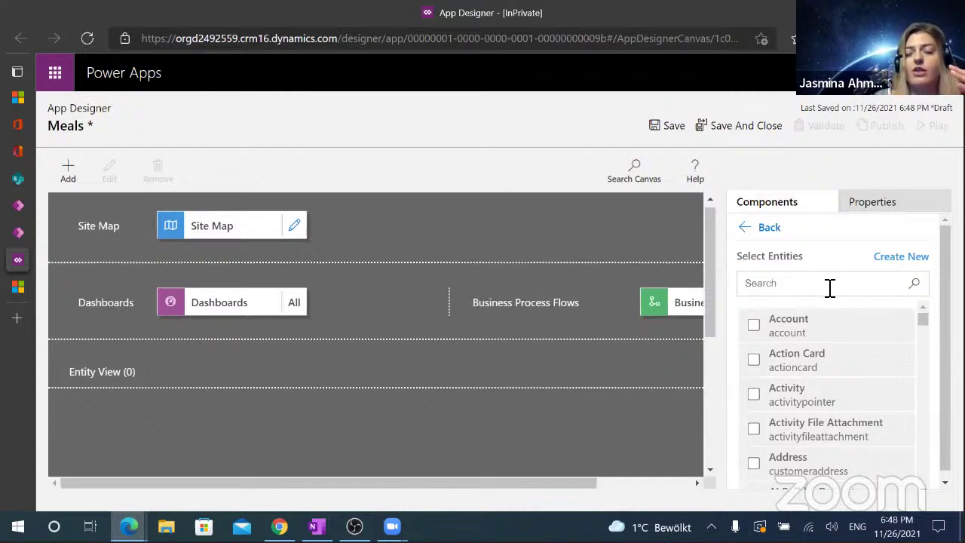
pyautogui.moveTo(946, 293); pyautogui.dragTo(945, 300)
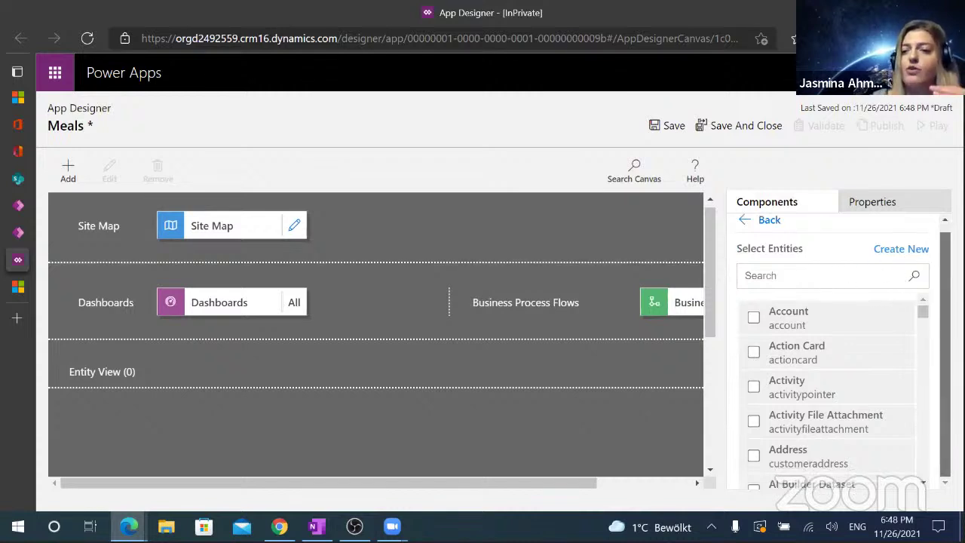
pyautogui.click(755, 320)
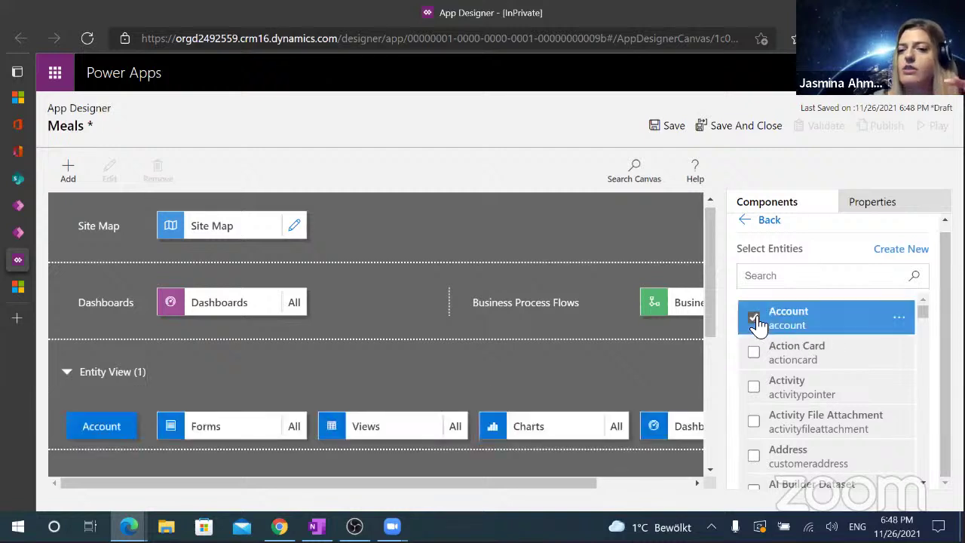
pyautogui.click(828, 277)
pyautogui.write('con')
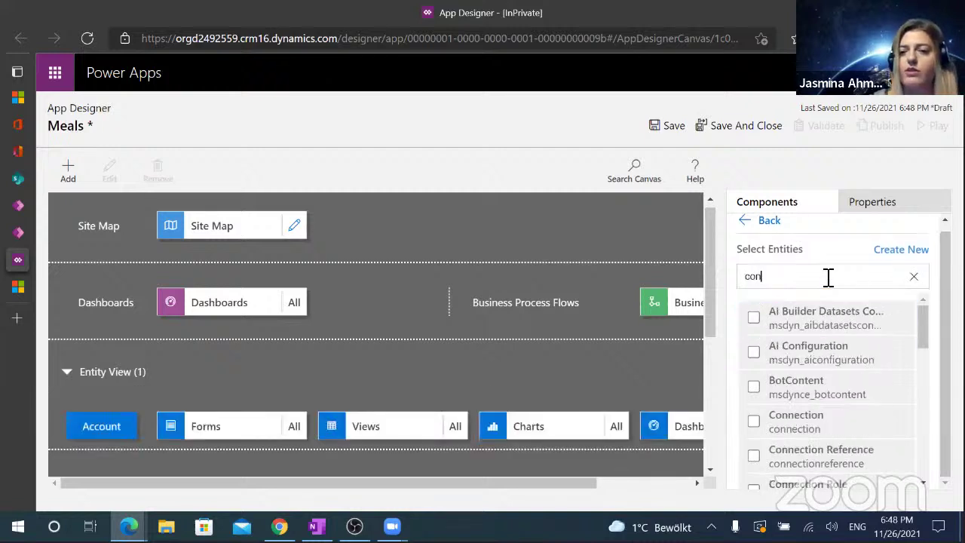
pyautogui.write('ta')
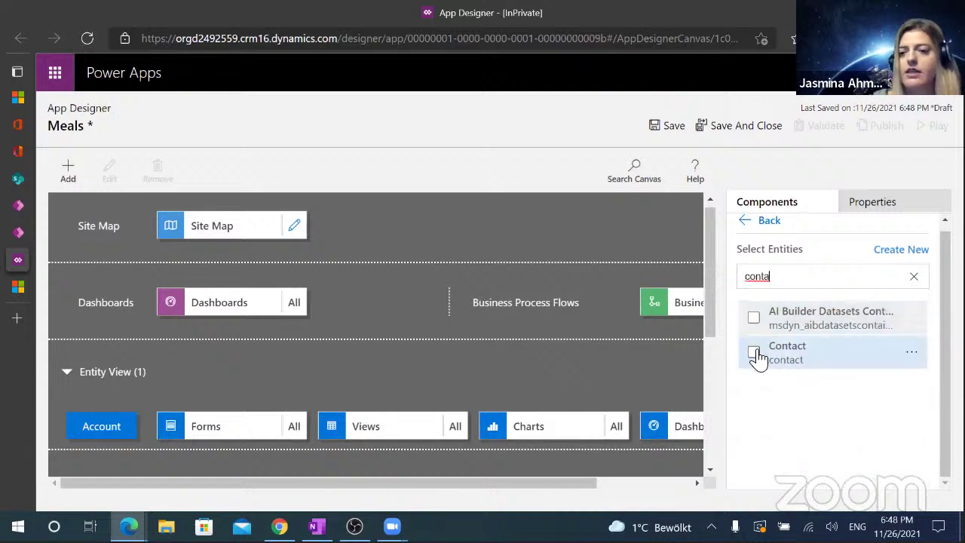
pyautogui.click(754, 353)
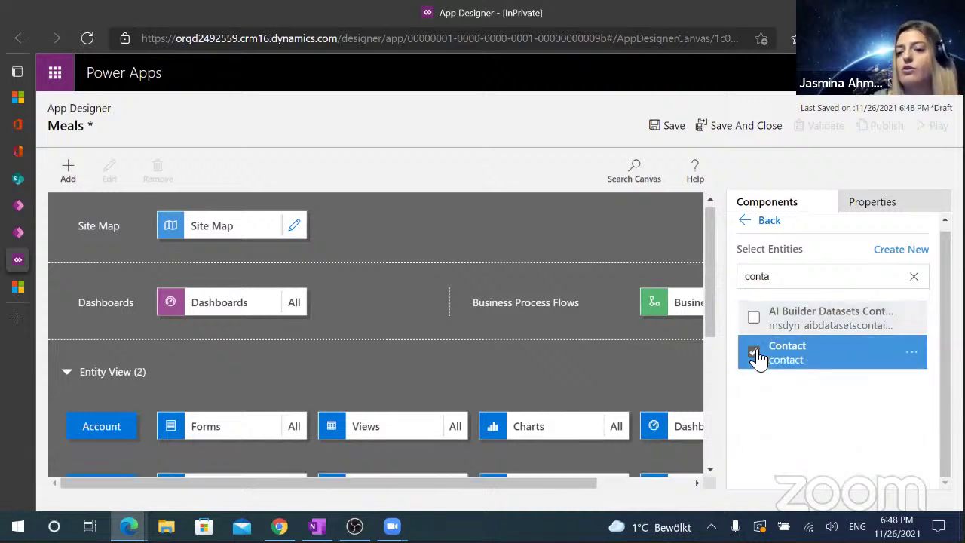
# Search the entities for "ac", add the Activity entity to the app, and return to the component overview.
pyautogui.doubleClick(784, 277)
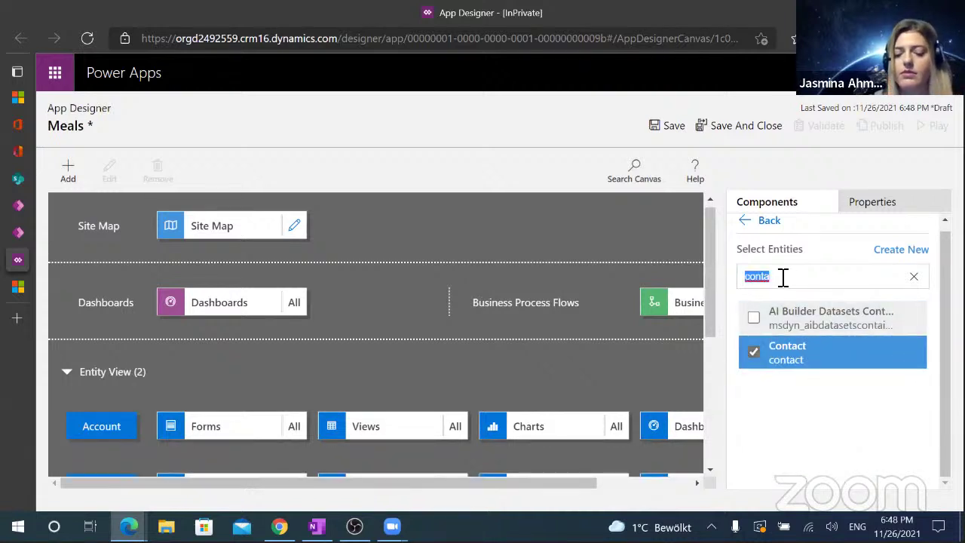
pyautogui.write('ac')
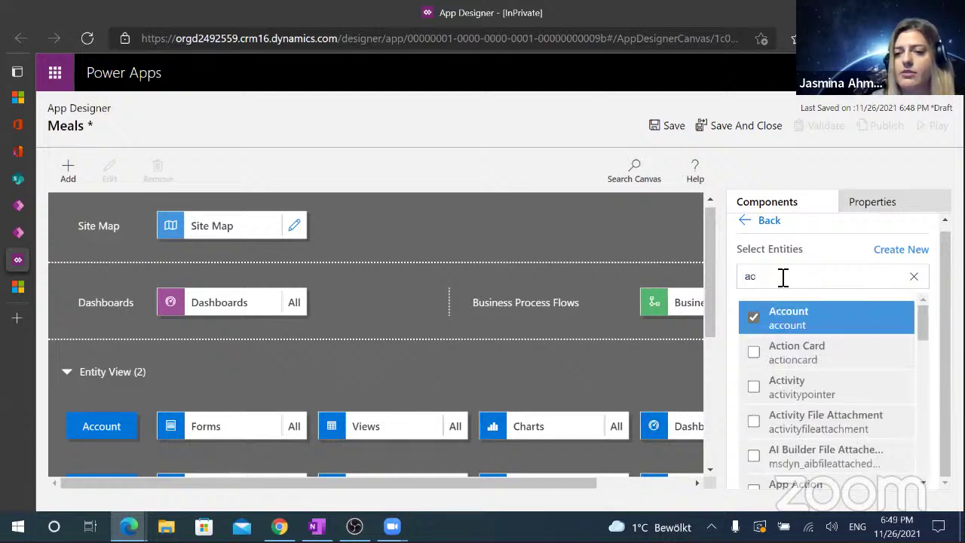
pyautogui.click(754, 388)
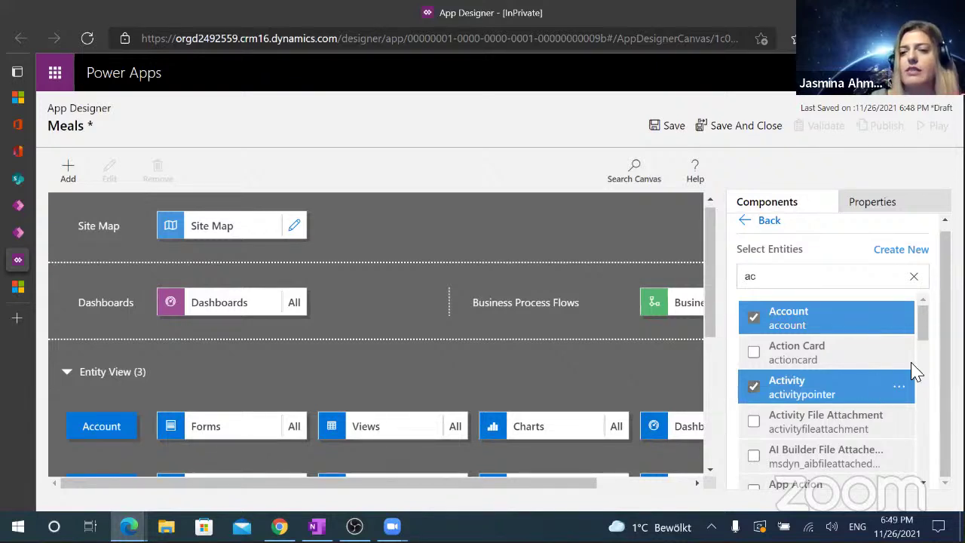
pyautogui.moveTo(926, 325)
pyautogui.mouseDown()
pyautogui.moveTo(923, 462)
pyautogui.moveTo(934, 301)
pyautogui.mouseUp()
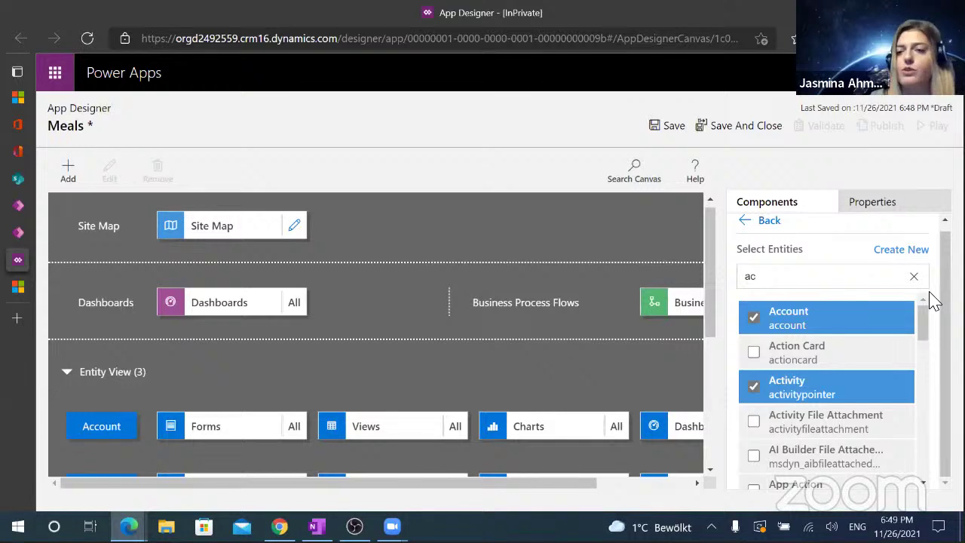
pyautogui.click(745, 223)
# Look through the list of forms included for the Account entity.
pyautogui.moveTo(711, 244); pyautogui.dragTo(713, 304)
pyautogui.click(249, 299)
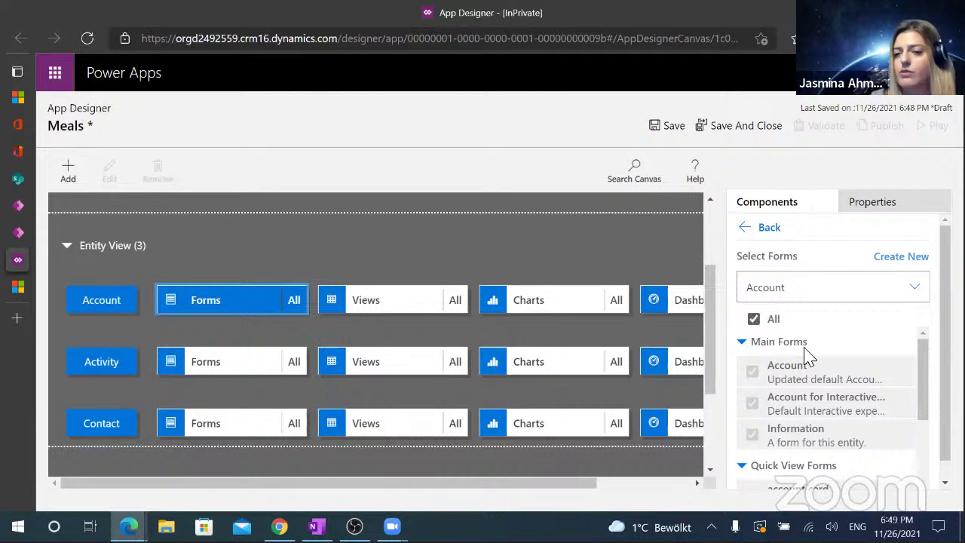
pyautogui.moveTo(926, 357); pyautogui.dragTo(946, 461)
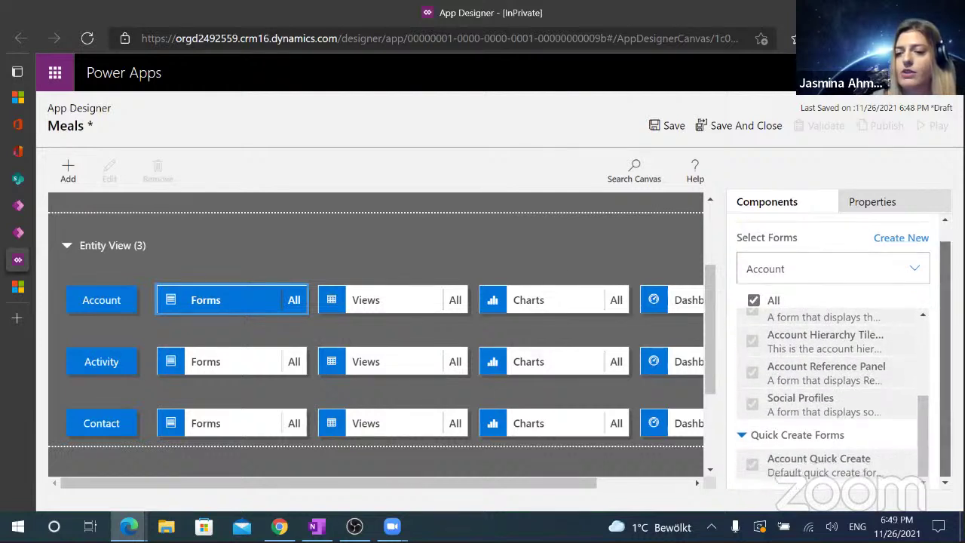
# Limit the Account entity's views to All Accounts only and save the app.
pyautogui.click(397, 310)
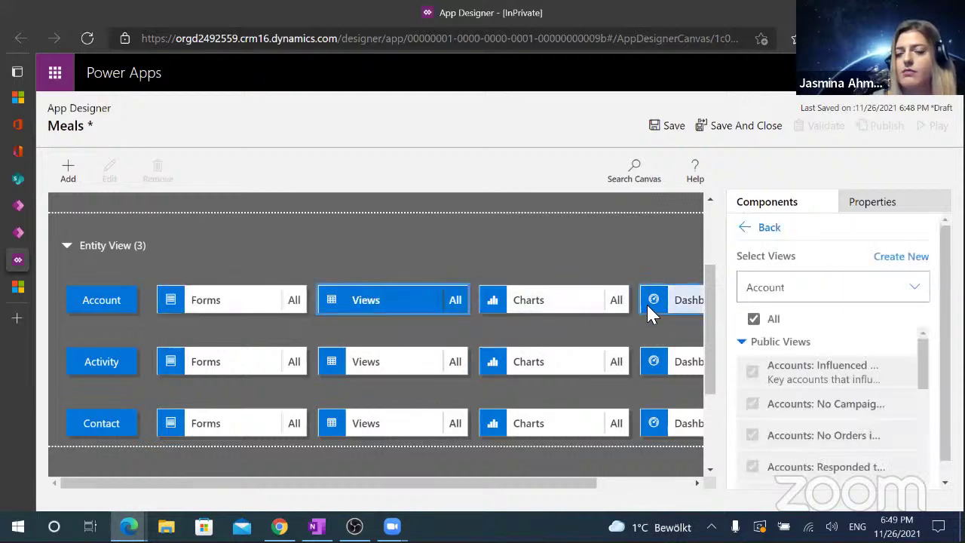
pyautogui.click(754, 320)
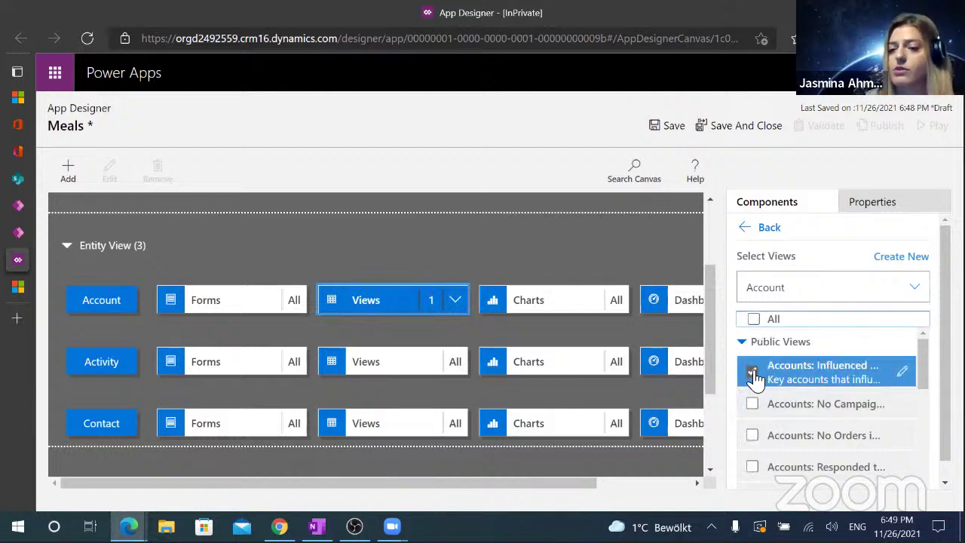
pyautogui.moveTo(926, 366); pyautogui.dragTo(928, 407)
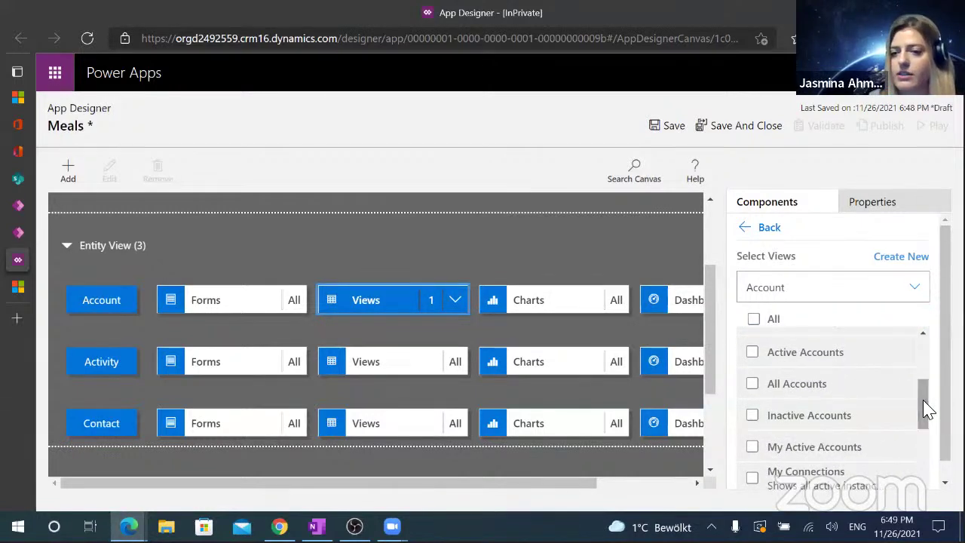
pyautogui.click(753, 385)
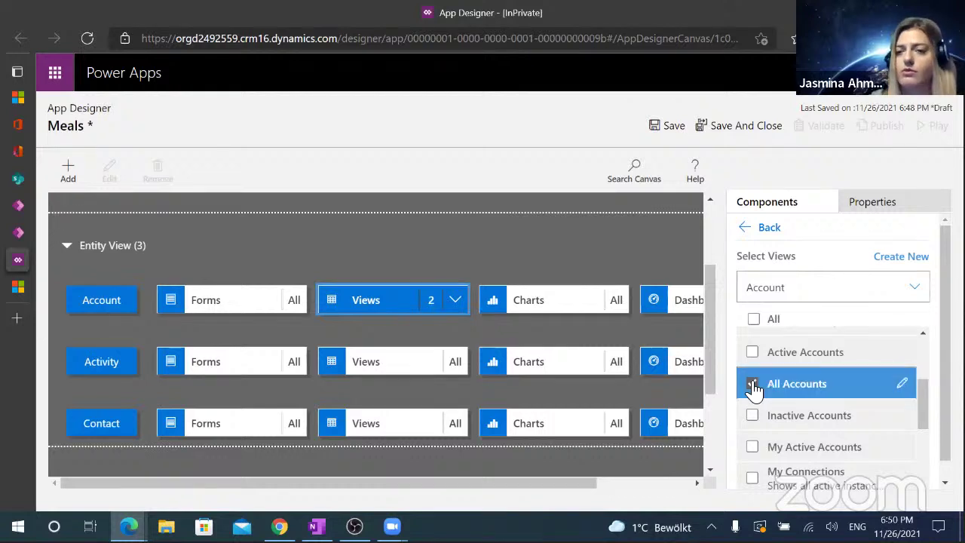
pyautogui.moveTo(923, 394); pyautogui.dragTo(923, 341)
pyautogui.click(752, 372)
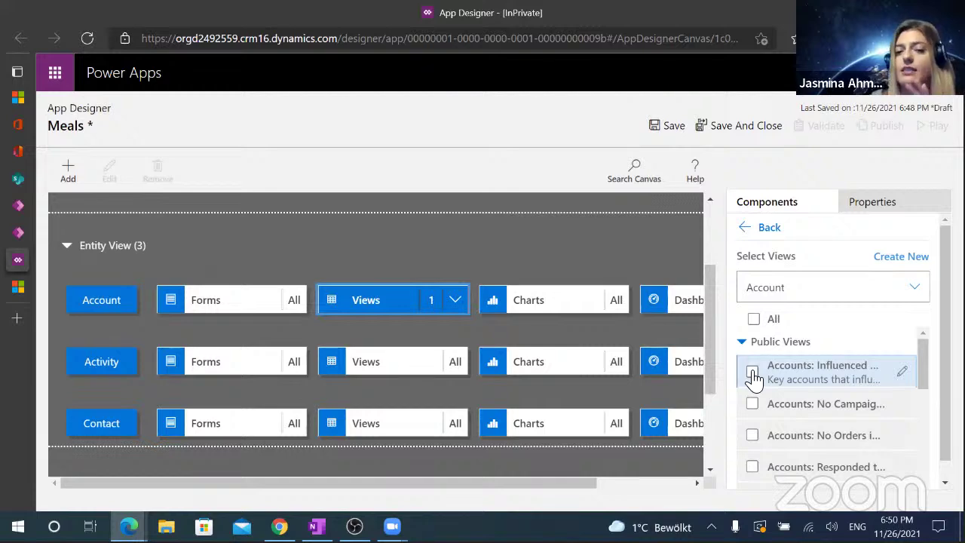
pyautogui.click(680, 135)
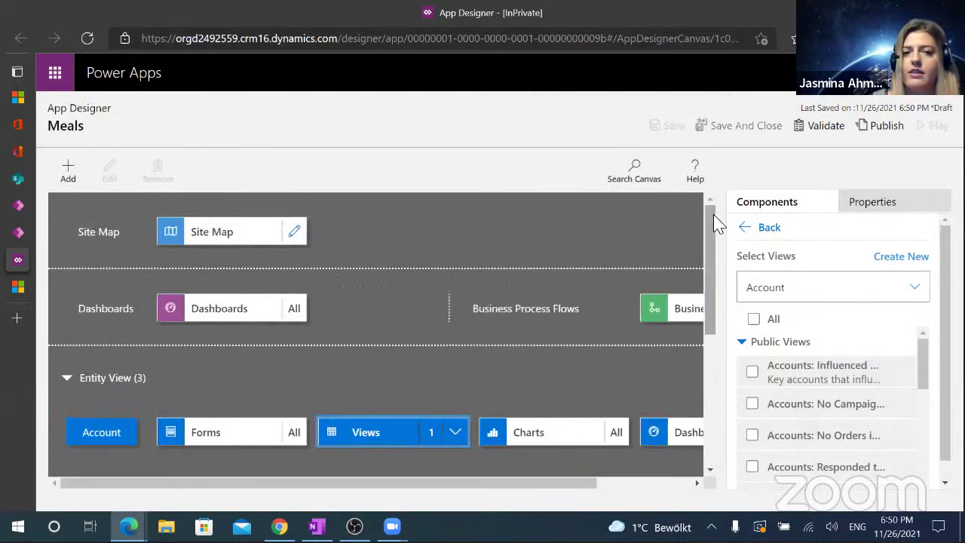
# Open the site map for editing and retitle the New Area as Mealse.
pyautogui.click(296, 234)
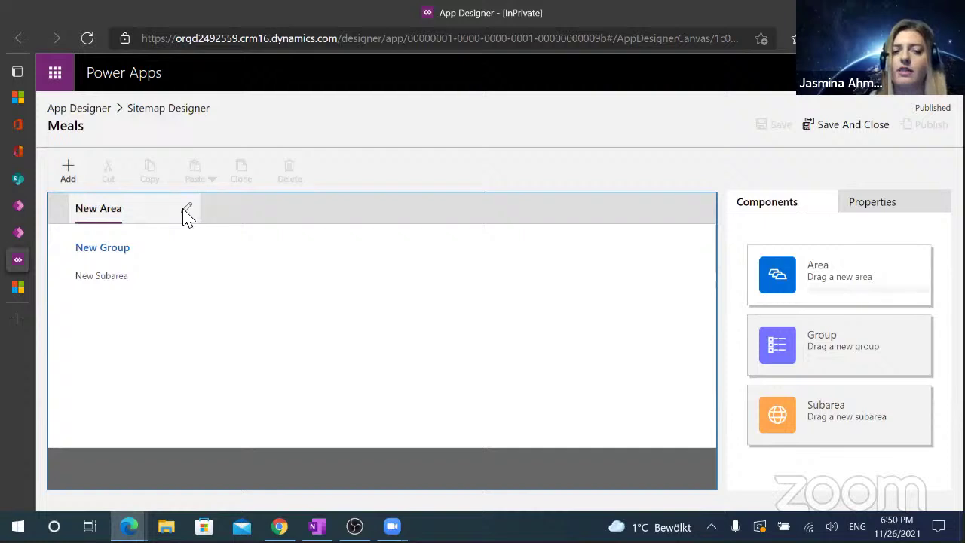
pyautogui.click(184, 211)
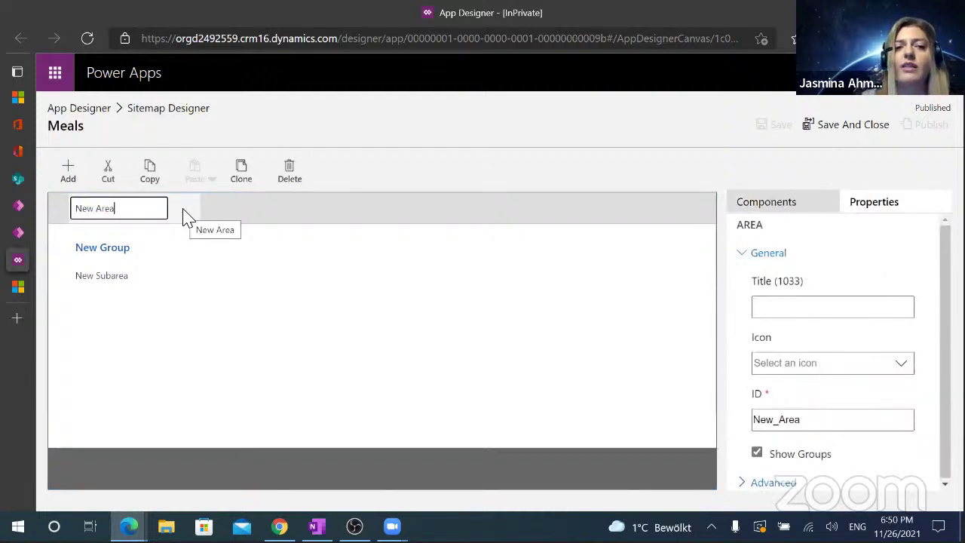
pyautogui.doubleClick(131, 208)
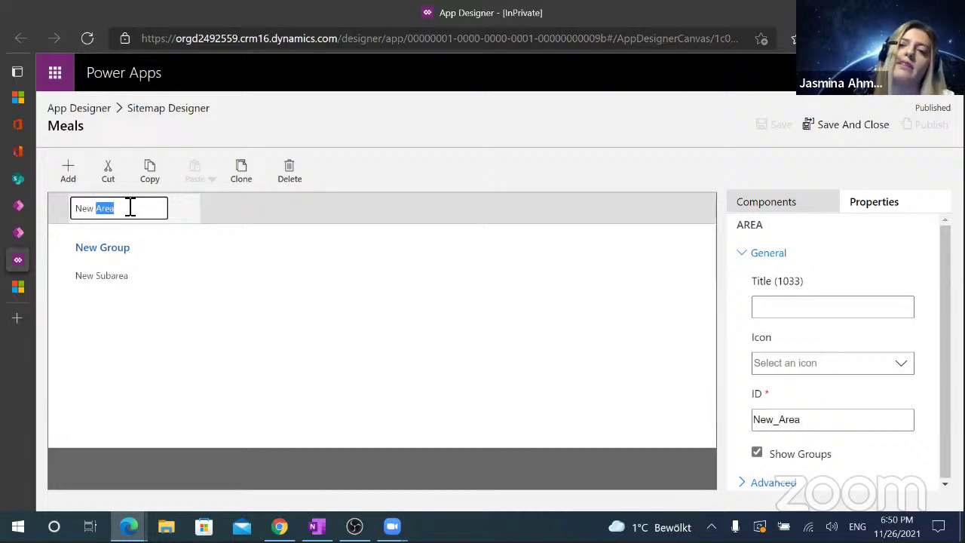
pyautogui.press('BackSpace')
pyautogui.press('BackSpace')
pyautogui.press('BackSpace')
pyautogui.press('BackSpace')
pyautogui.press('BackSpace')
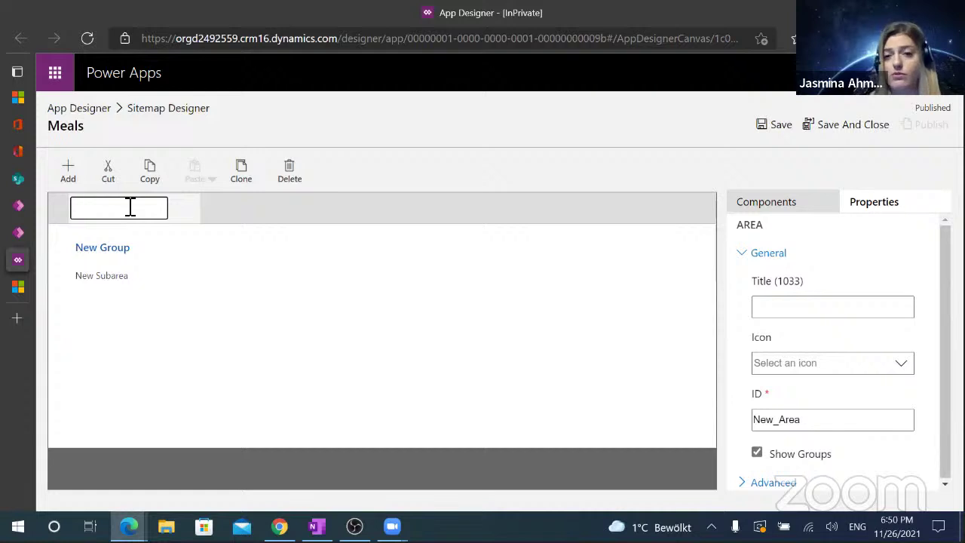
pyautogui.write('Mealse')
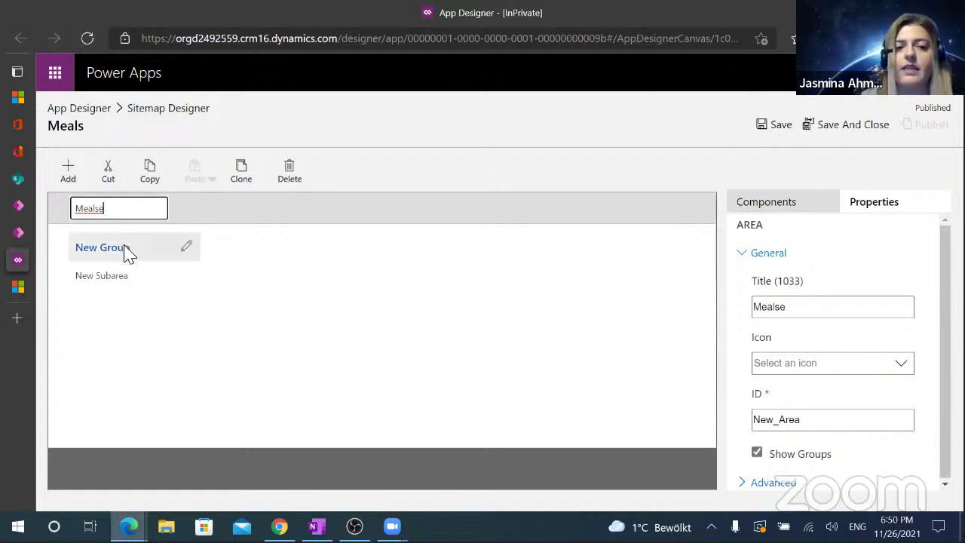
# Retitle the New Group in the site map as Accounts.
pyautogui.click(125, 250)
pyautogui.click(189, 248)
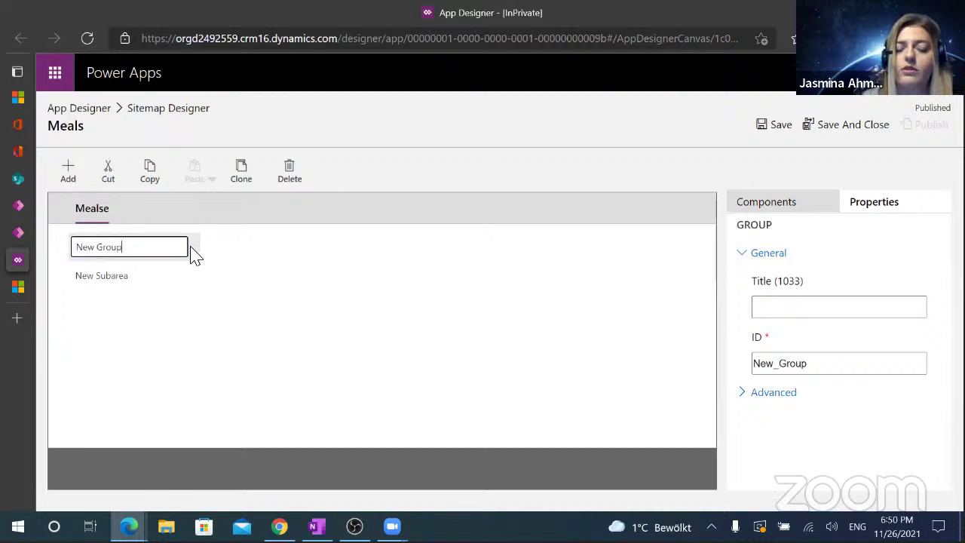
pyautogui.press('BackSpace')
pyautogui.press('BackSpace')
pyautogui.press('BackSpace')
pyautogui.press('BackSpace')
pyautogui.press('BackSpace')
pyautogui.press('BackSpace')
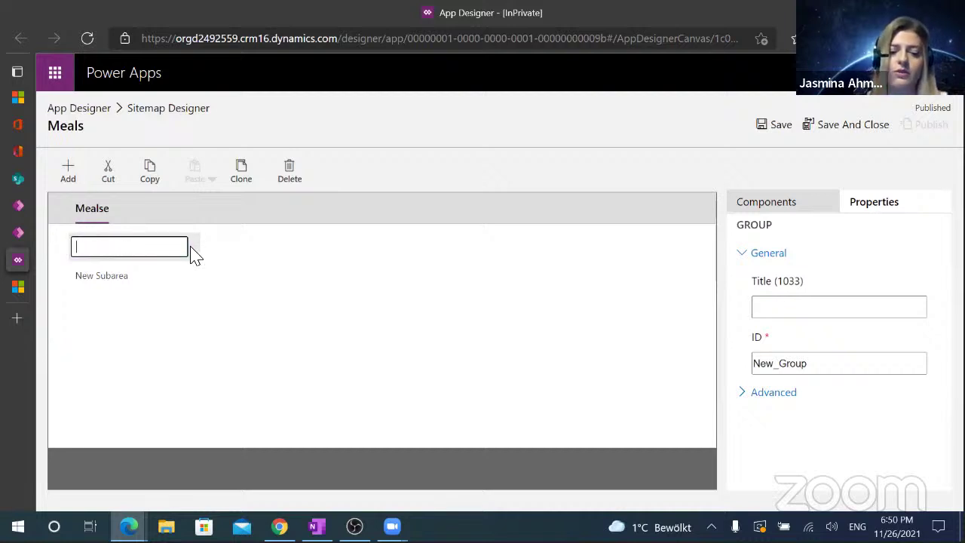
pyautogui.write('Accounts')
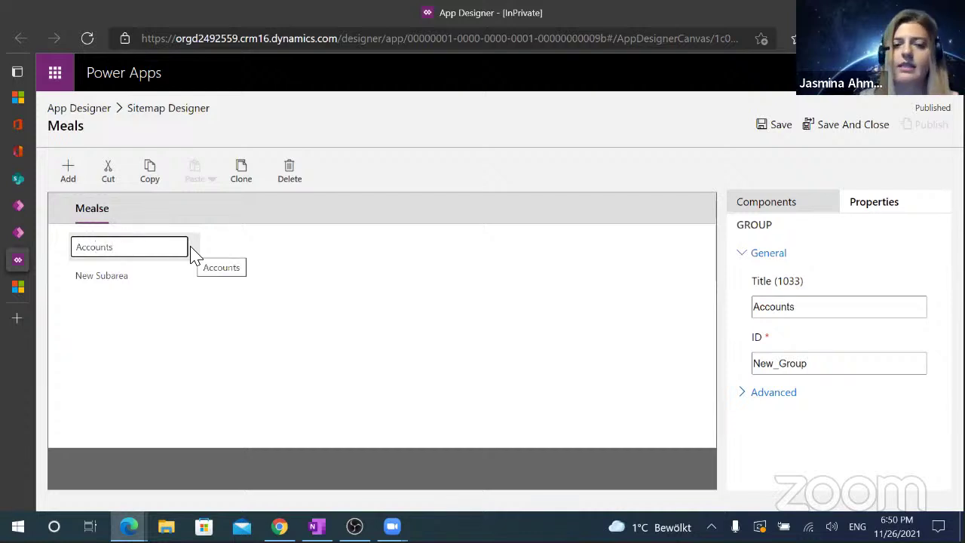
# Set the new subarea's type to Entity and link it to the Account entity.
pyautogui.click(133, 276)
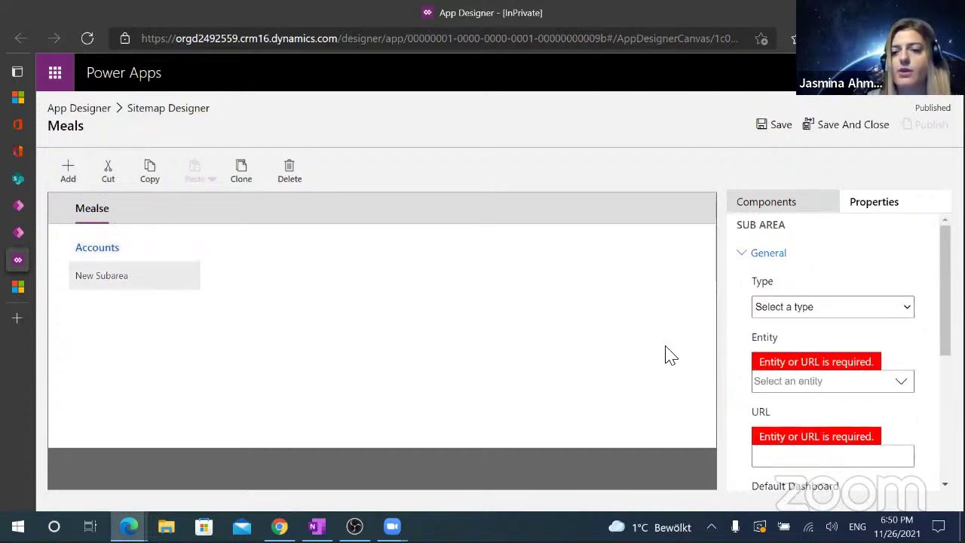
pyautogui.click(818, 310)
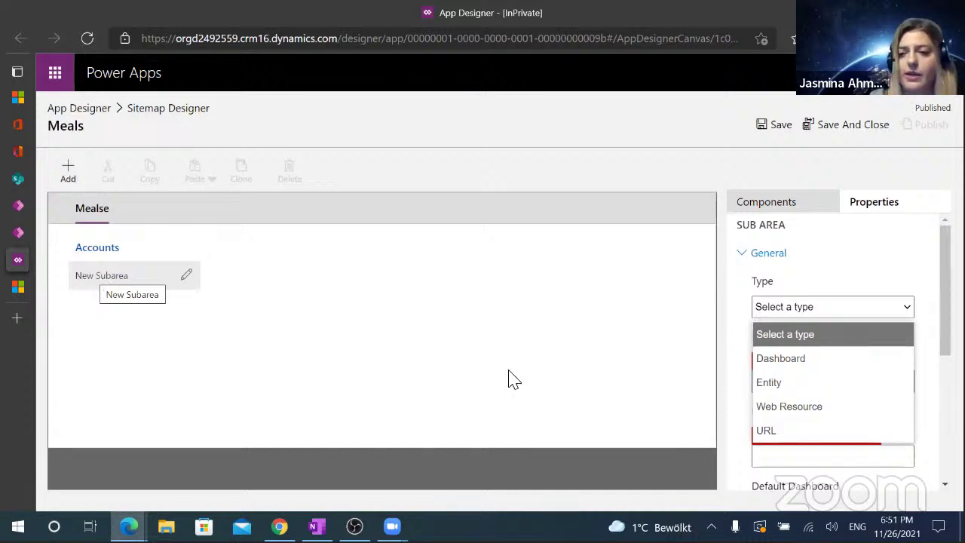
pyautogui.click(782, 386)
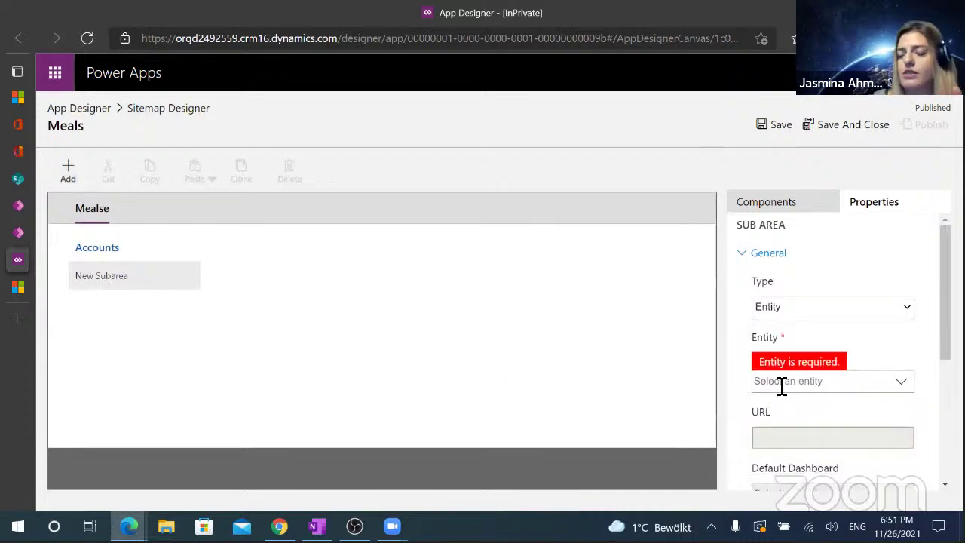
pyautogui.click(896, 381)
pyautogui.write('acco')
pyautogui.press('Return')
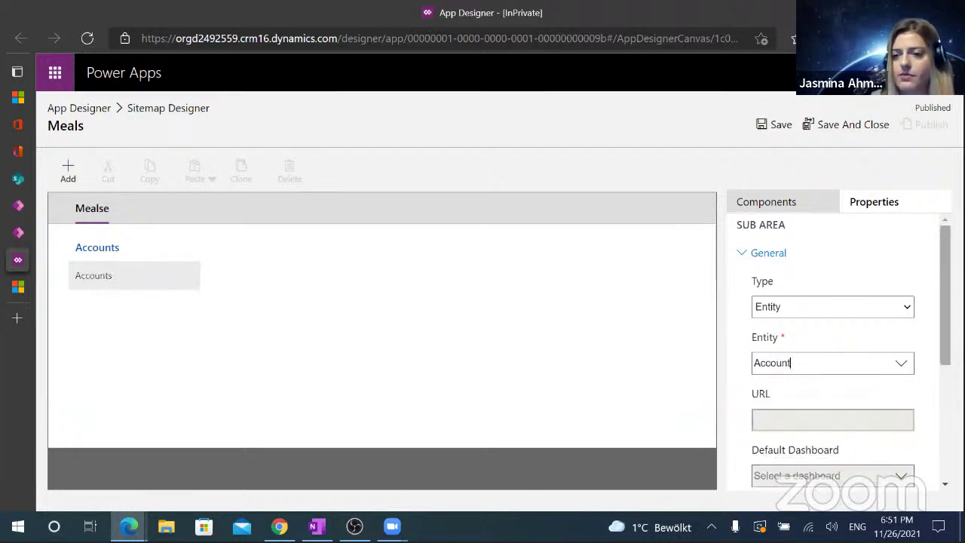
# Title the subarea under the Accounts group Accounts Entity.
pyautogui.scroll(-3, 837, 355)
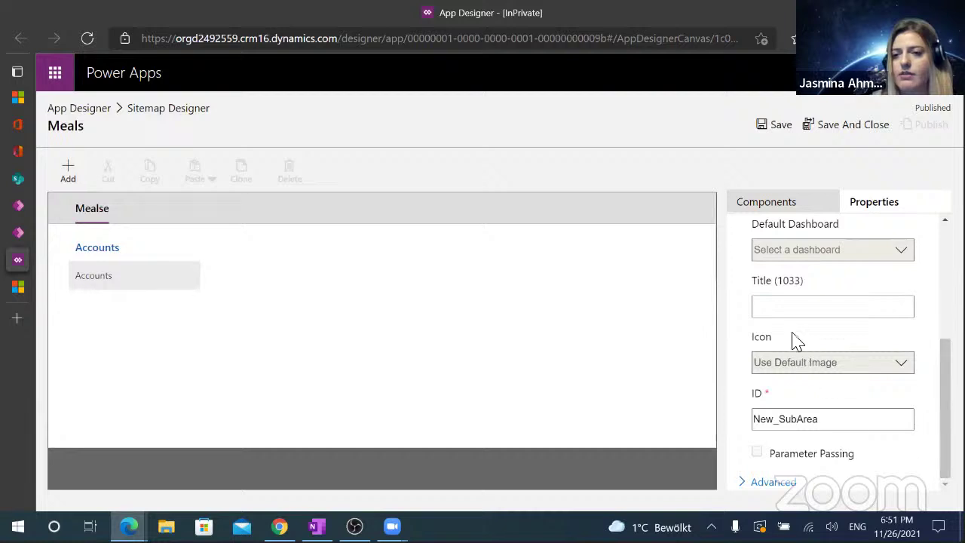
pyautogui.click(781, 308)
pyautogui.write('A')
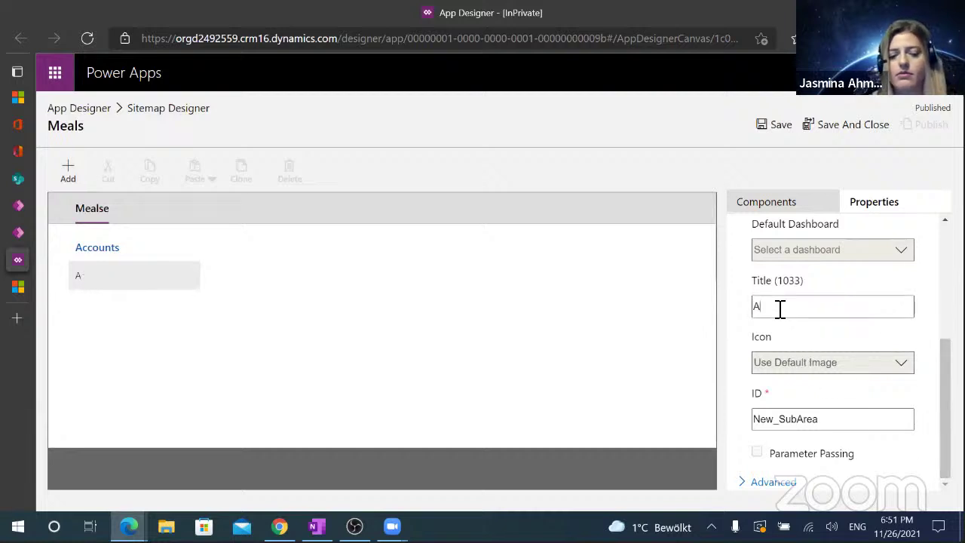
pyautogui.write('ccounts Enitty')
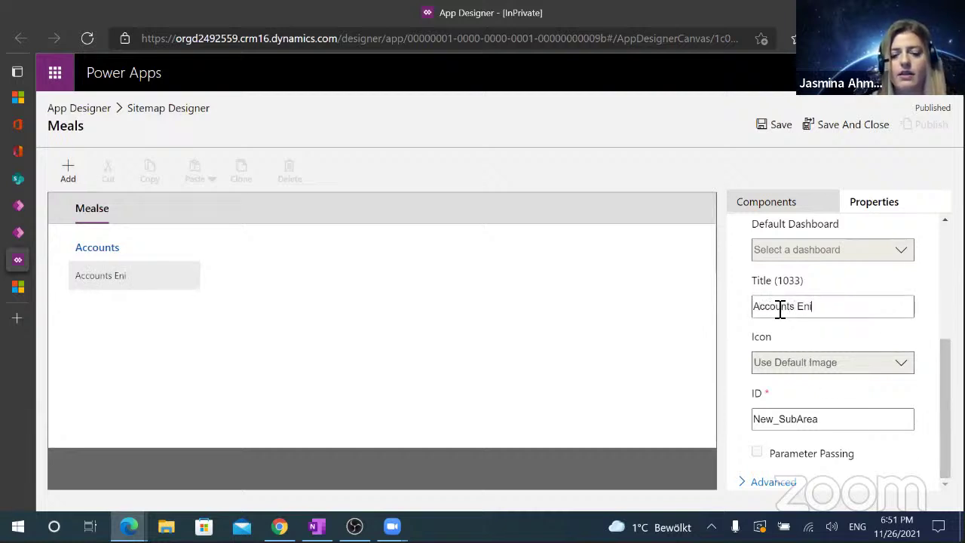
pyautogui.press('BackSpace')
pyautogui.press('BackSpace')
pyautogui.press('BackSpace')
pyautogui.press('BackSpace')
pyautogui.write('tity')
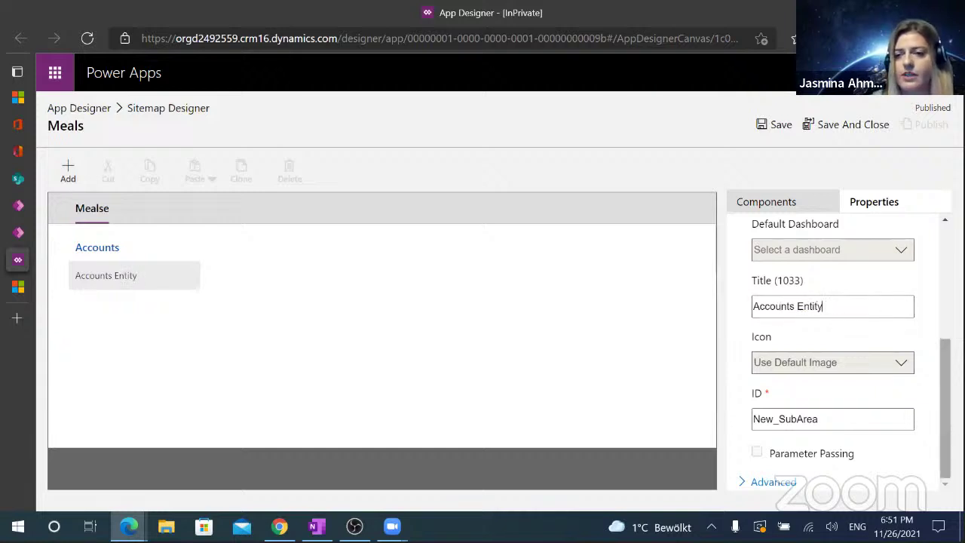
# Save and publish the site map of the Meals app.
pyautogui.scroll(5, 935, 219)
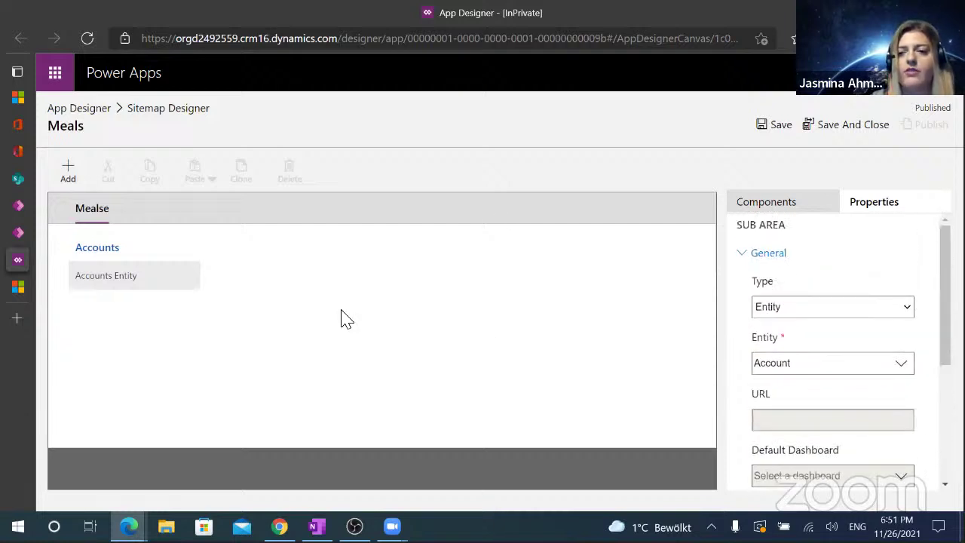
pyautogui.click(450, 306)
pyautogui.click(776, 128)
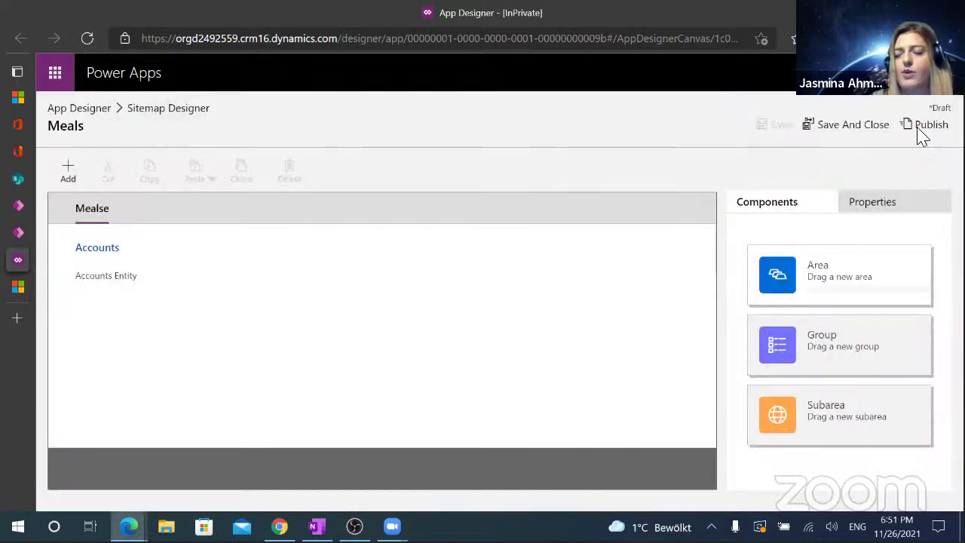
pyautogui.click(927, 125)
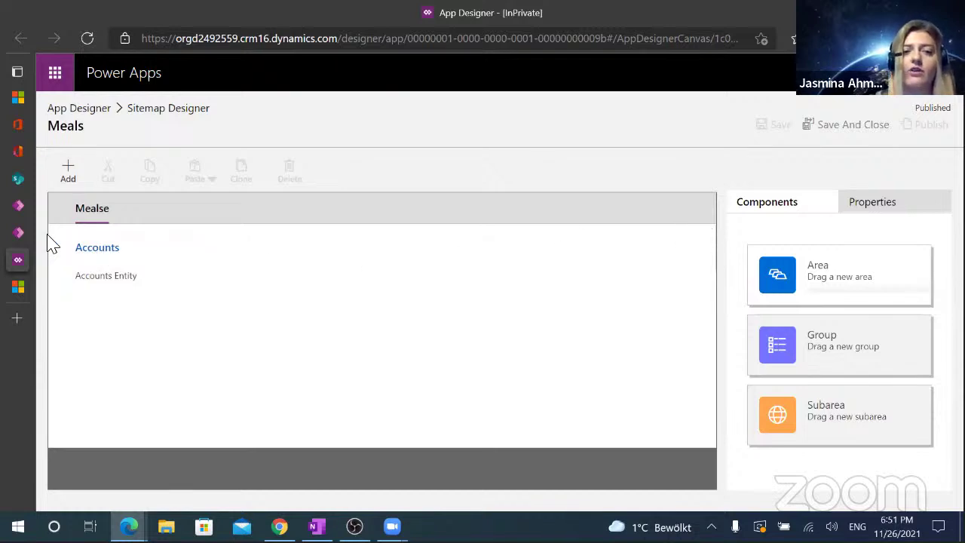
# Check the actions available for the Meals app in the environment's app list and reload the list.
pyautogui.click(23, 231)
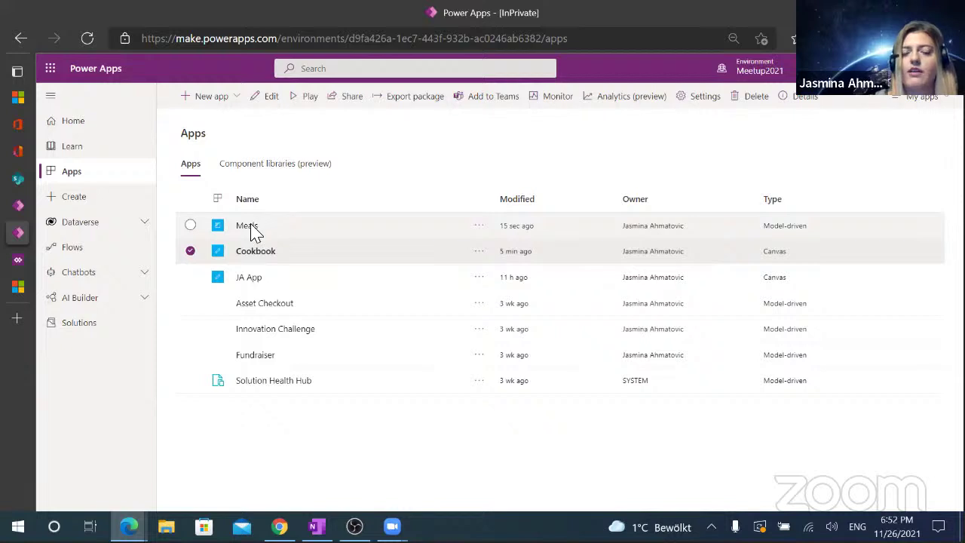
pyautogui.doubleClick(255, 231)
pyautogui.click(478, 225)
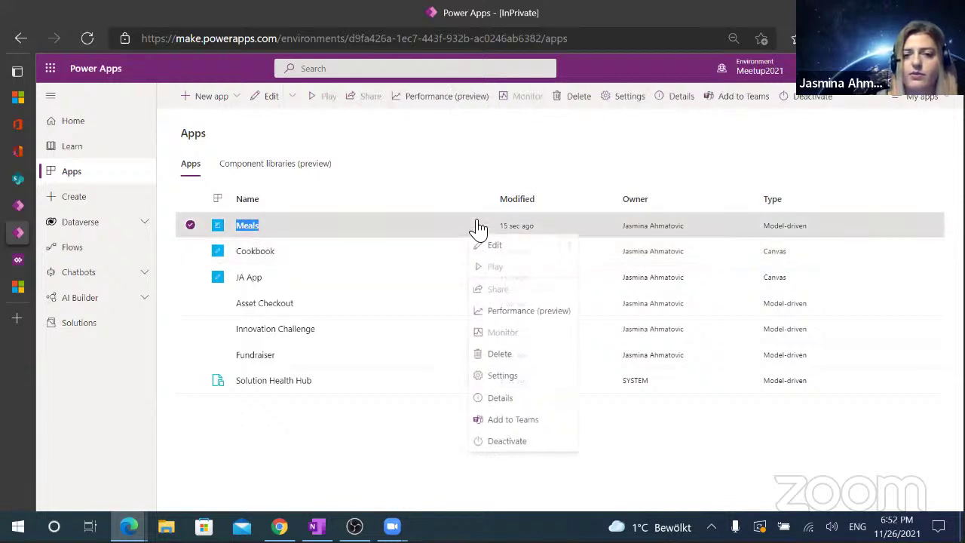
pyautogui.click(471, 166)
pyautogui.press('F5')
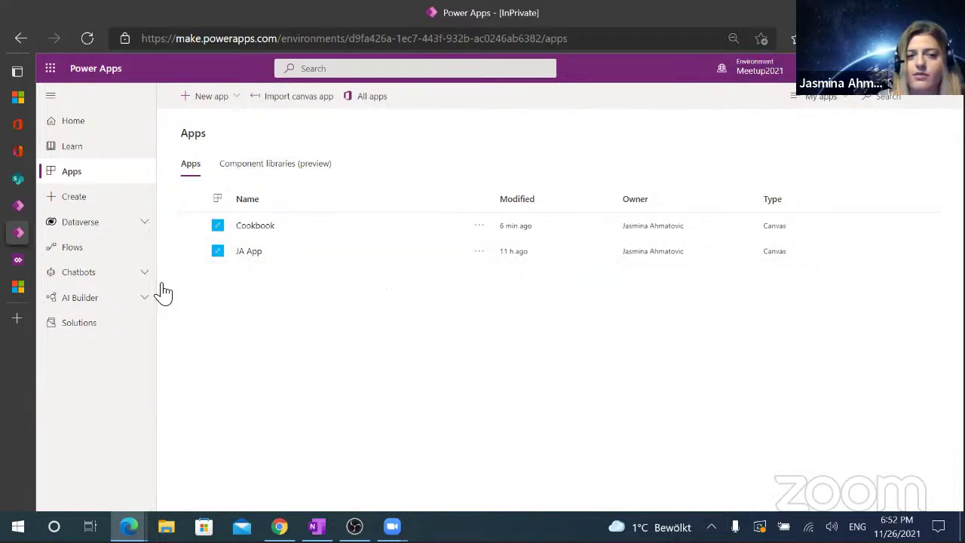
# Return to the site map, save and close it, and publish the Meals app.
pyautogui.click(17, 205)
pyautogui.click(20, 264)
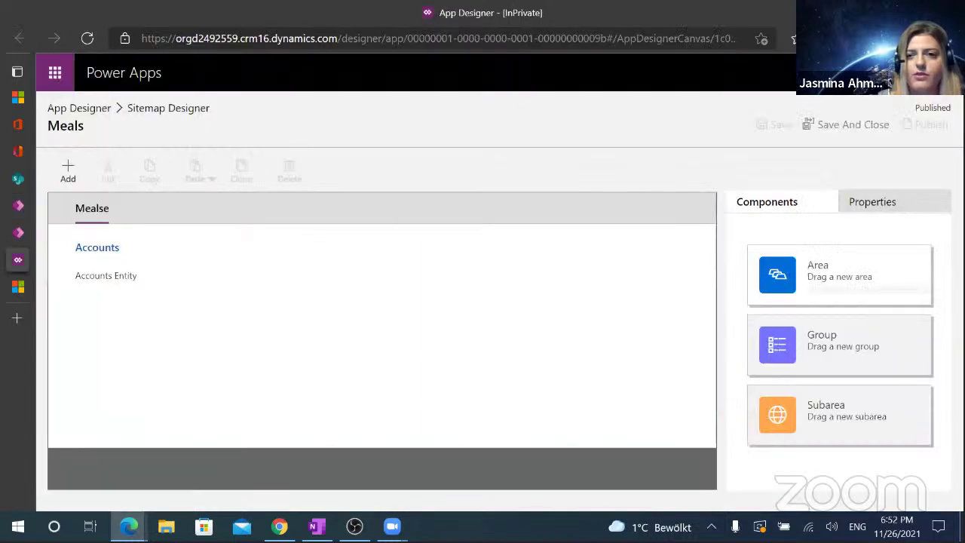
pyautogui.click(850, 126)
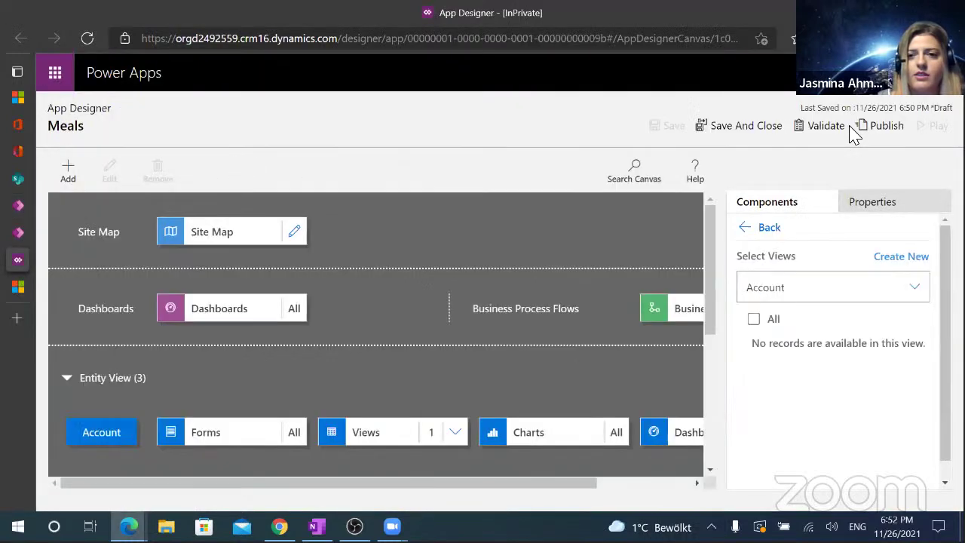
pyautogui.click(885, 126)
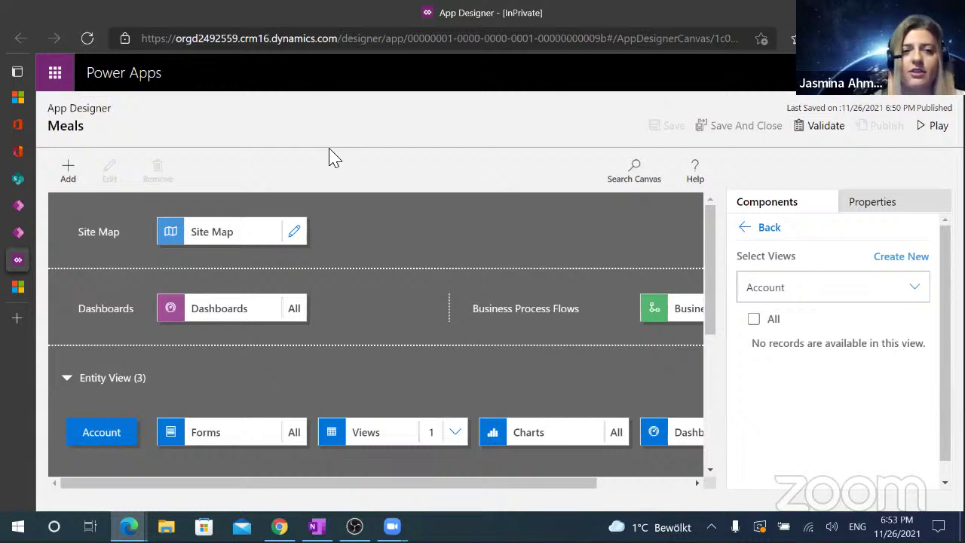
# Run the Meals app from the environment's app list.
pyautogui.click(13, 205)
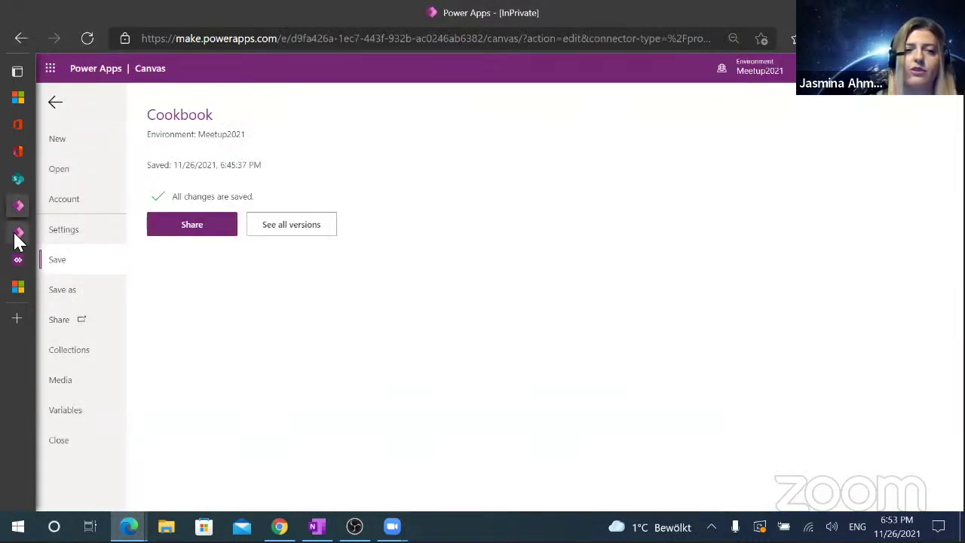
pyautogui.click(17, 234)
pyautogui.click(255, 233)
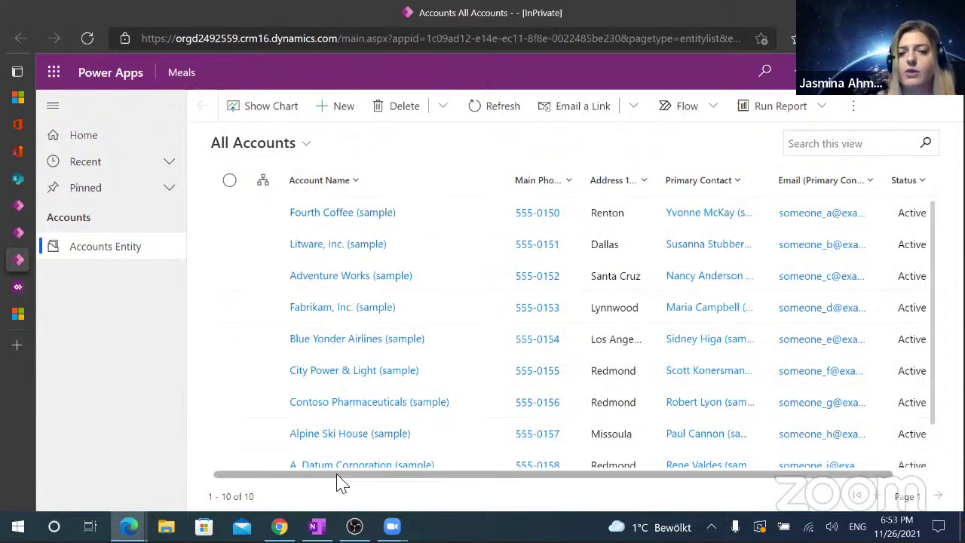
# Create a new account named Test Meetup 2021, save it and return to the All Accounts view.
pyautogui.click(343, 113)
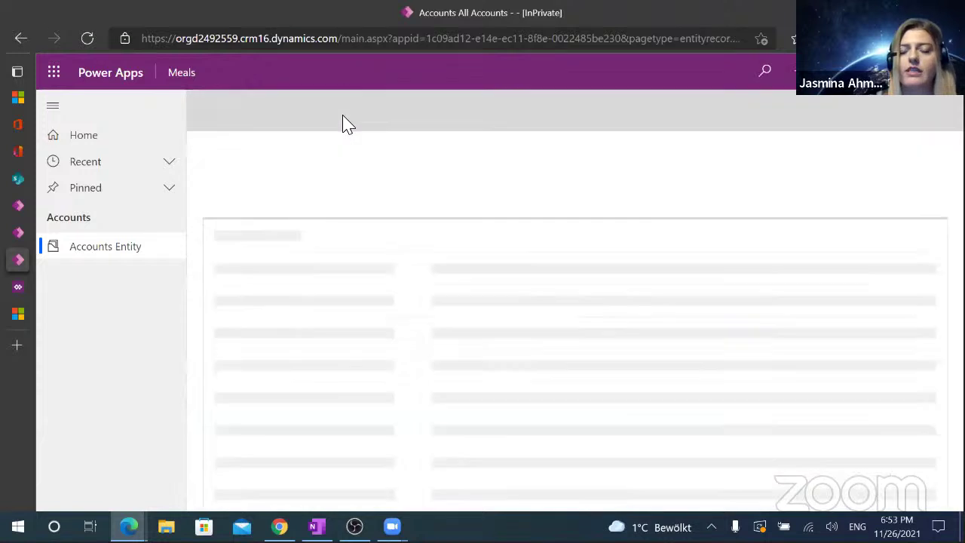
pyautogui.click(409, 266)
pyautogui.write('Test Me')
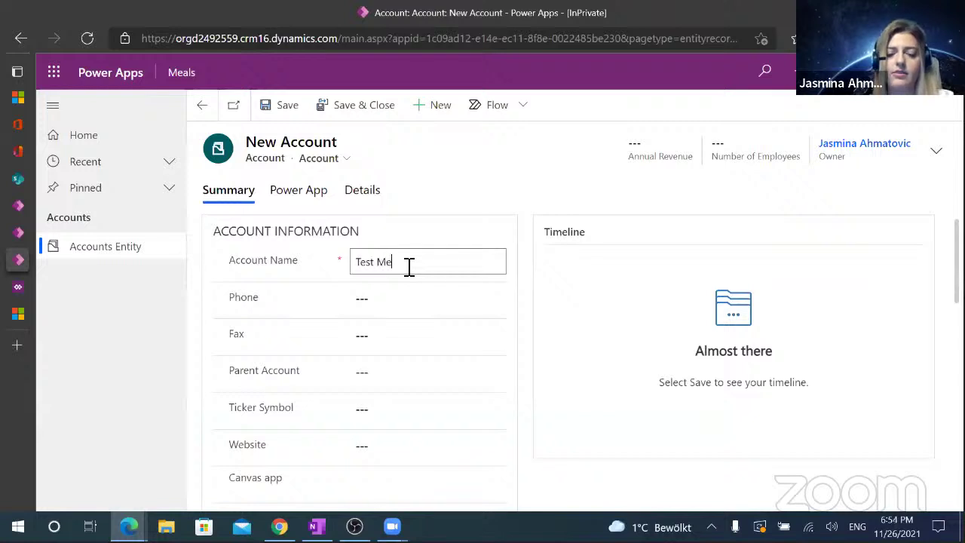
pyautogui.write('etup 2021')
pyautogui.click(276, 109)
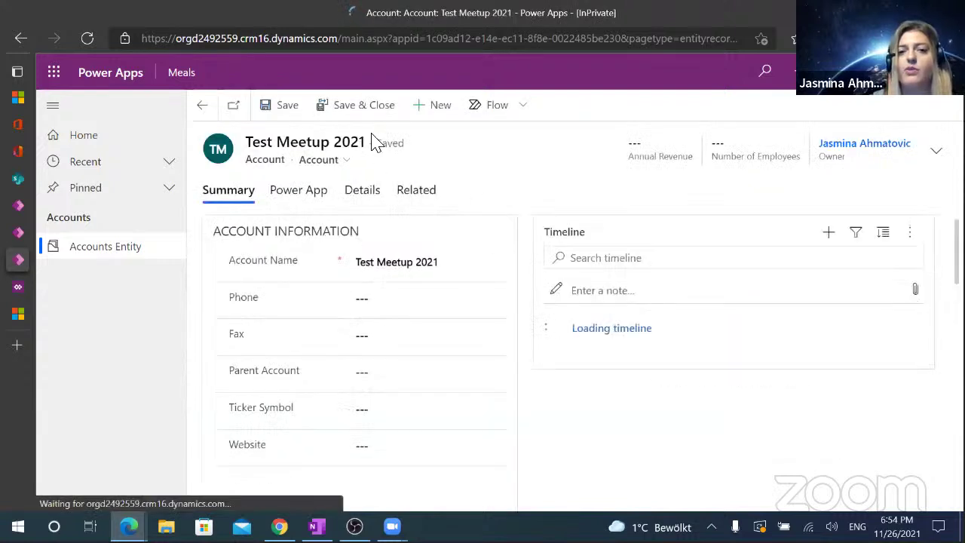
pyautogui.click(354, 109)
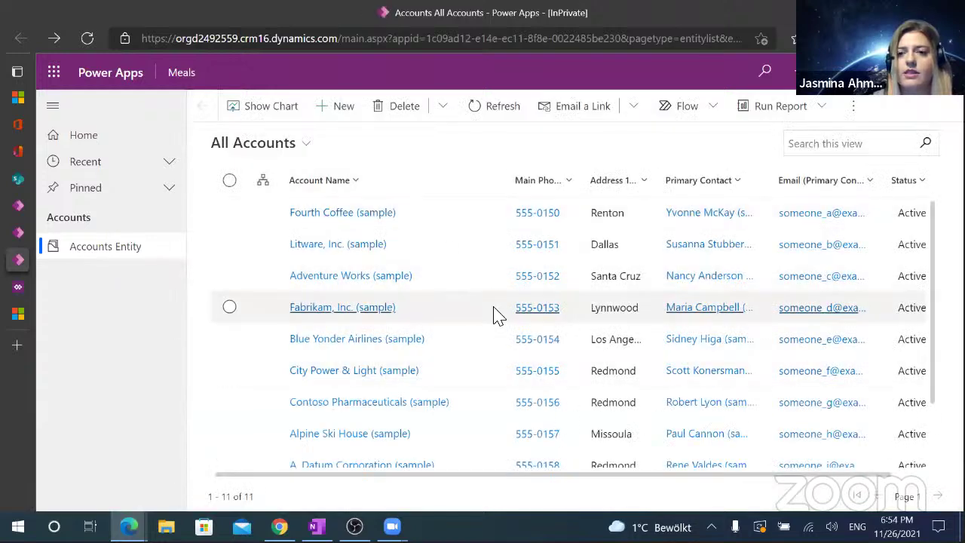
# Search the All Accounts view for "test" and clear the search.
pyautogui.click(835, 144)
pyautogui.write('a')
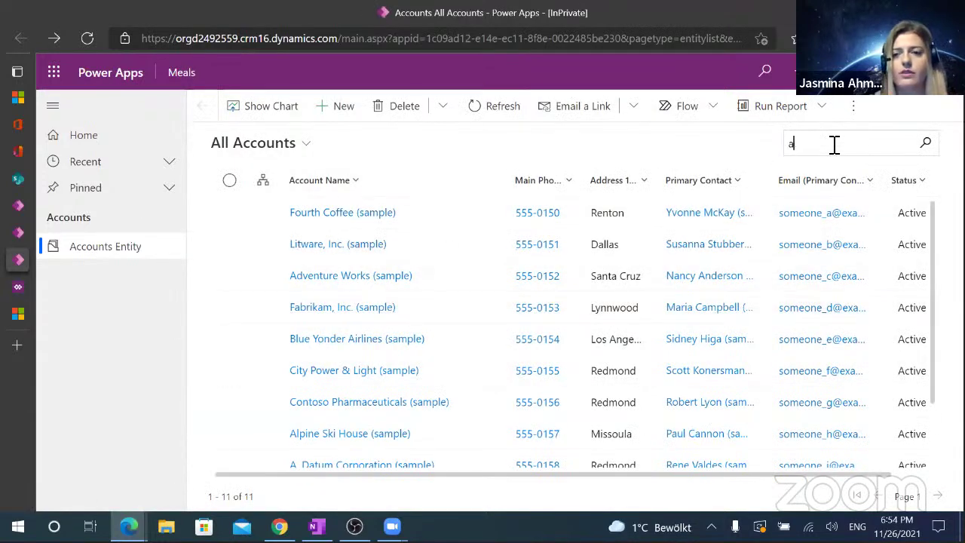
pyautogui.press('BackSpace')
pyautogui.write('test')
pyautogui.press('Return')
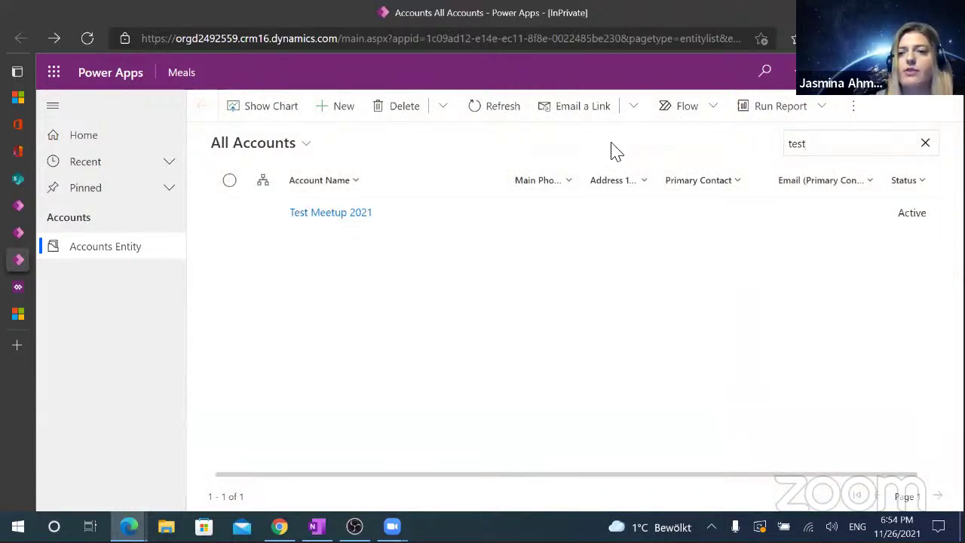
pyautogui.click(926, 148)
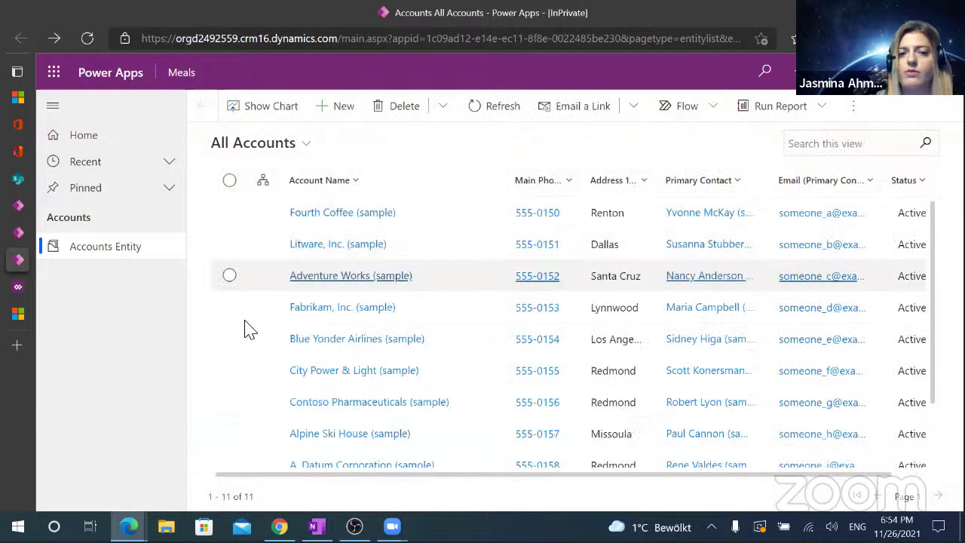
# Delete the Adventure Works (sample) account from the All Accounts view.
pyautogui.click(230, 275)
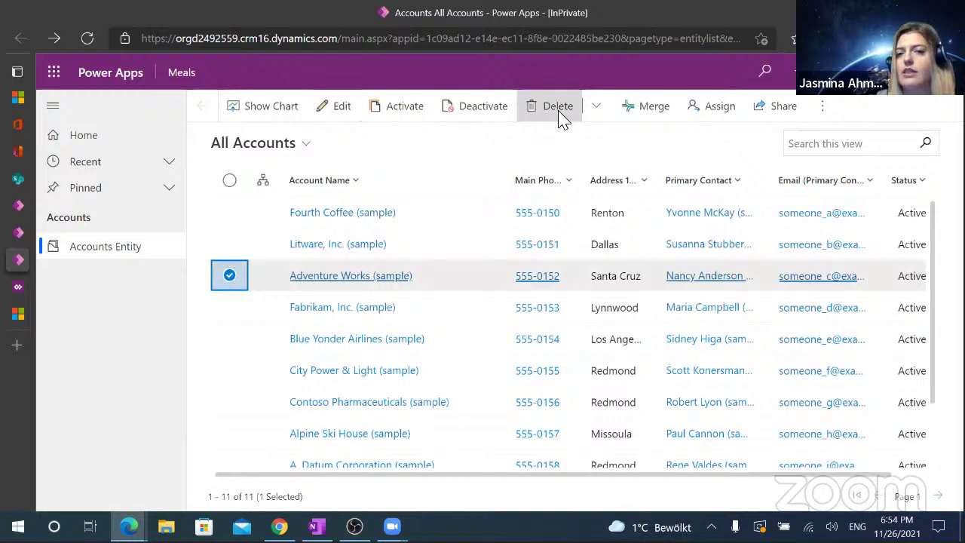
pyautogui.click(562, 119)
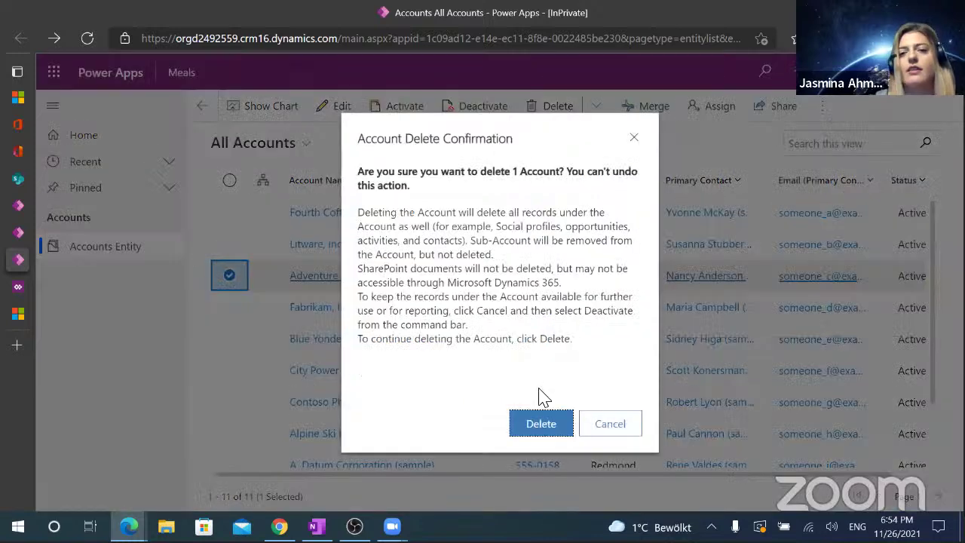
pyautogui.click(541, 426)
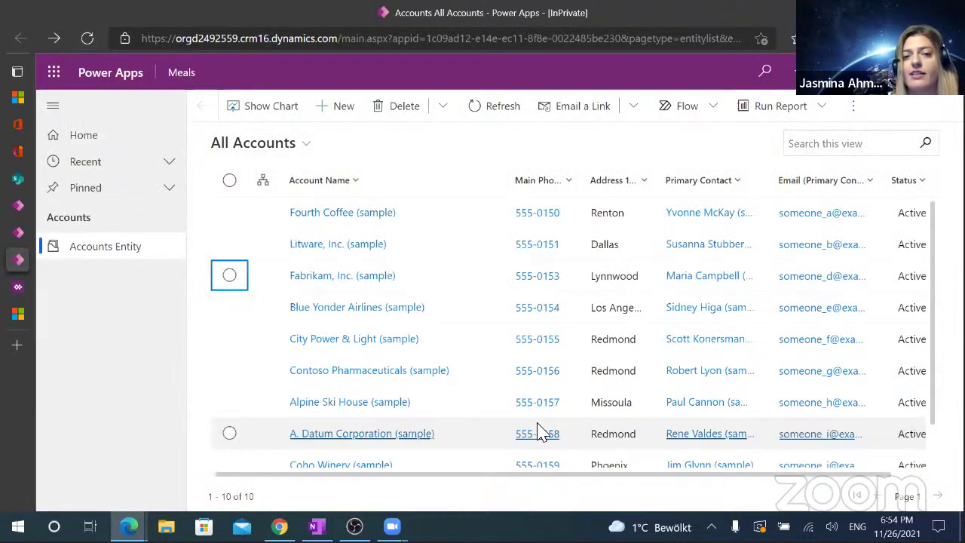
# Return to the maker portal and open the list of Dataverse tables.
pyautogui.click(18, 208)
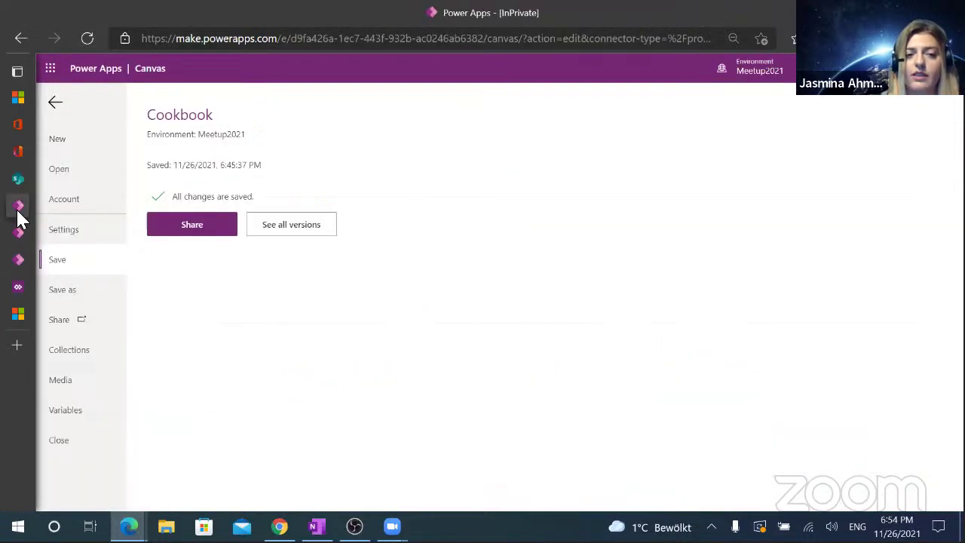
pyautogui.click(18, 234)
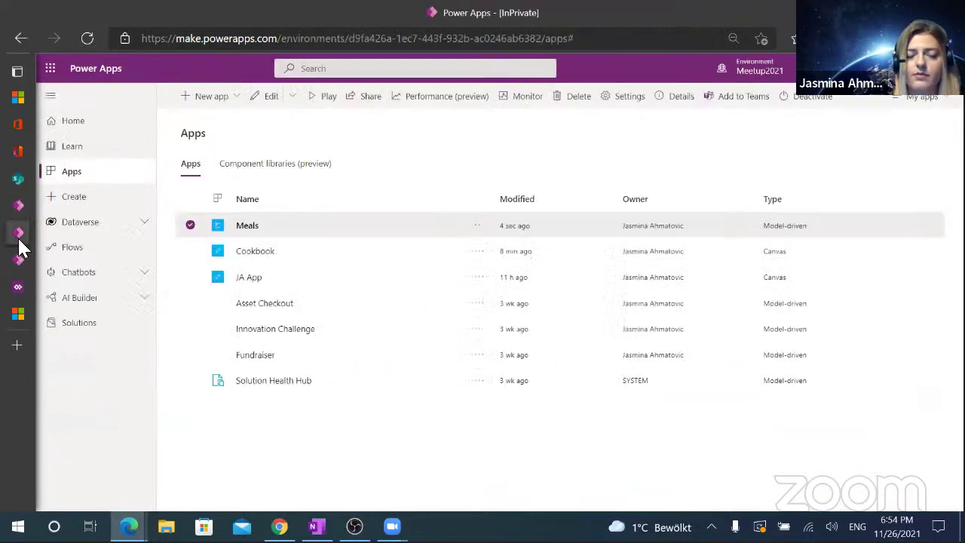
pyautogui.click(80, 223)
pyautogui.click(86, 255)
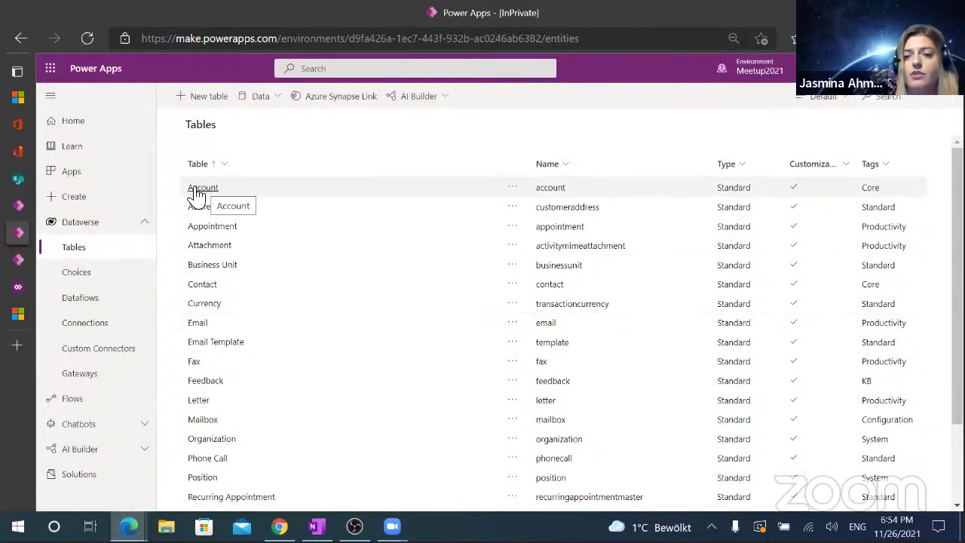
# Open the Dataverse Account table and examine its columns, business rules and data records.
pyautogui.click(198, 193)
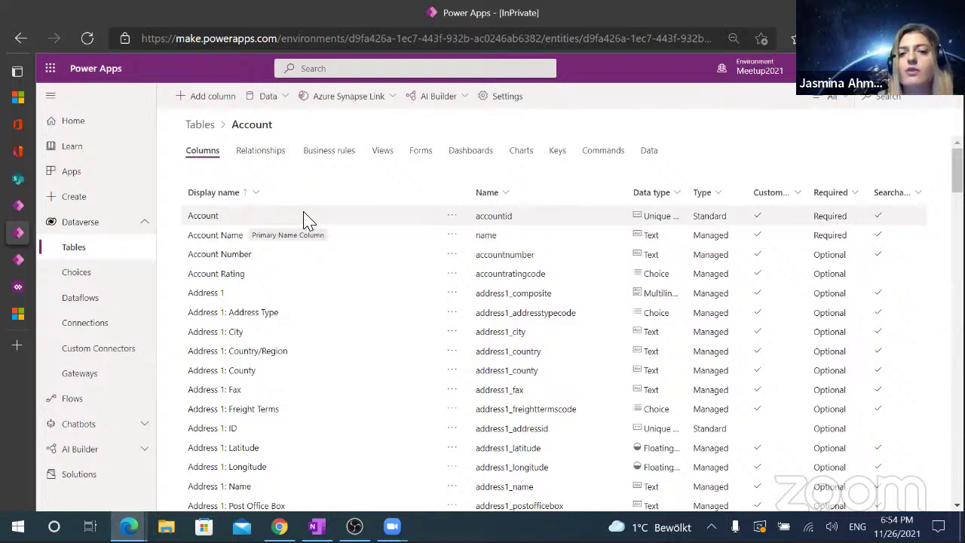
pyautogui.click(262, 164)
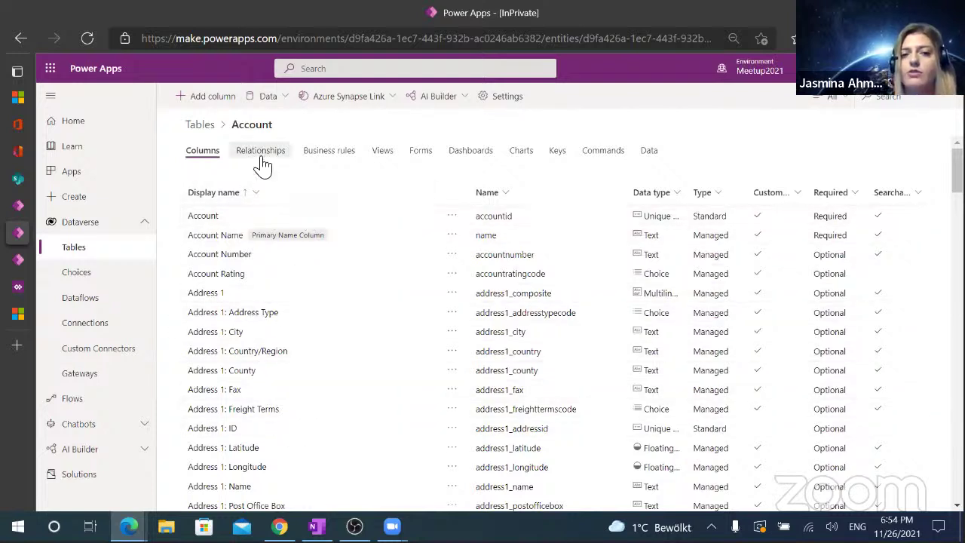
pyautogui.click(330, 155)
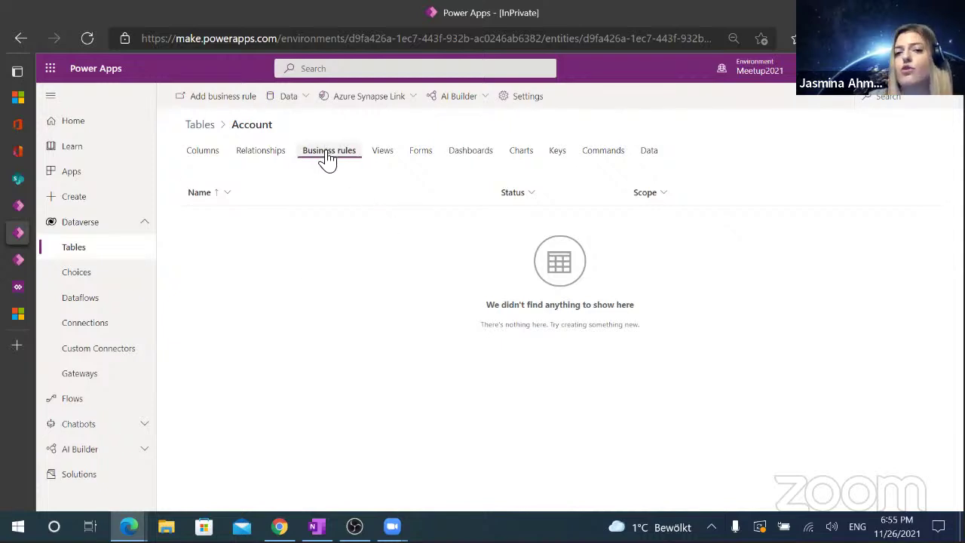
pyautogui.click(647, 157)
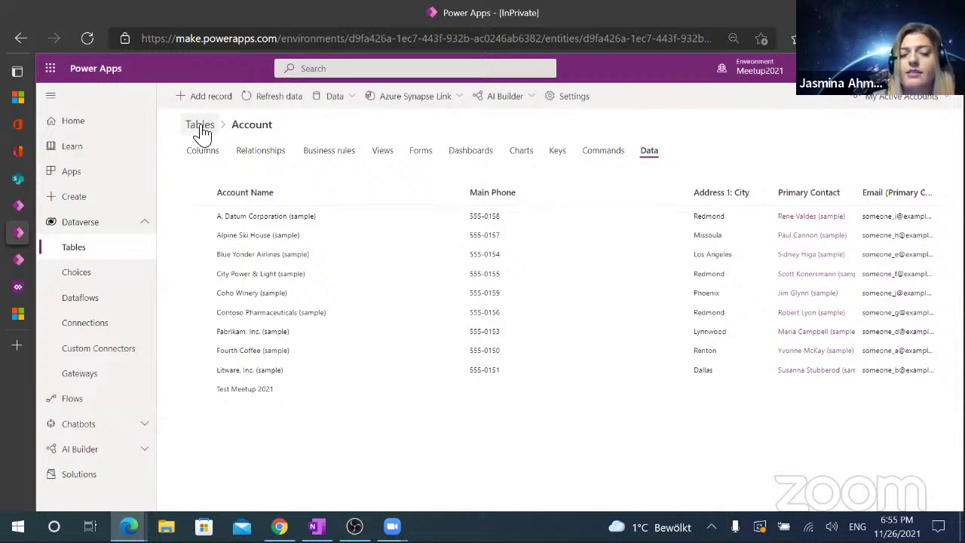
pyautogui.moveTo(19, 289)
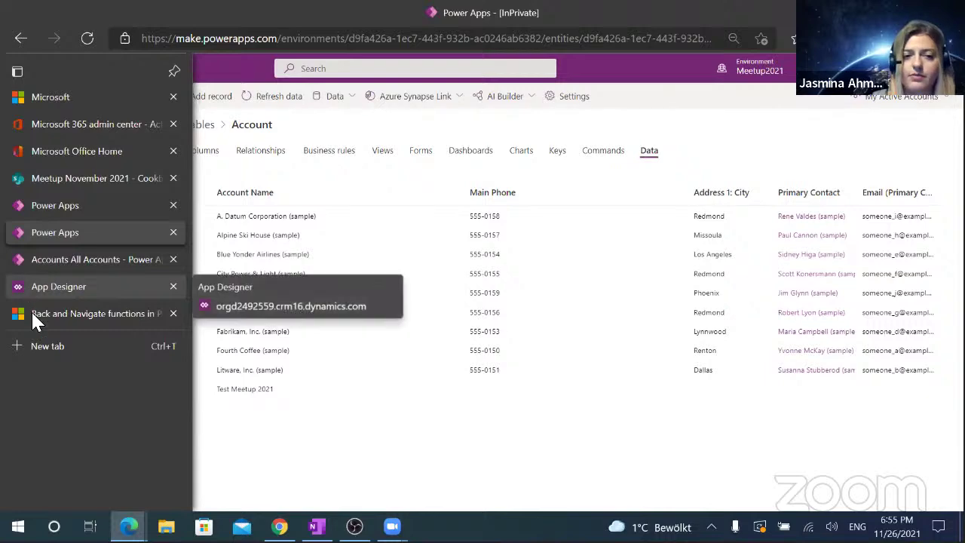
pyautogui.click(106, 261)
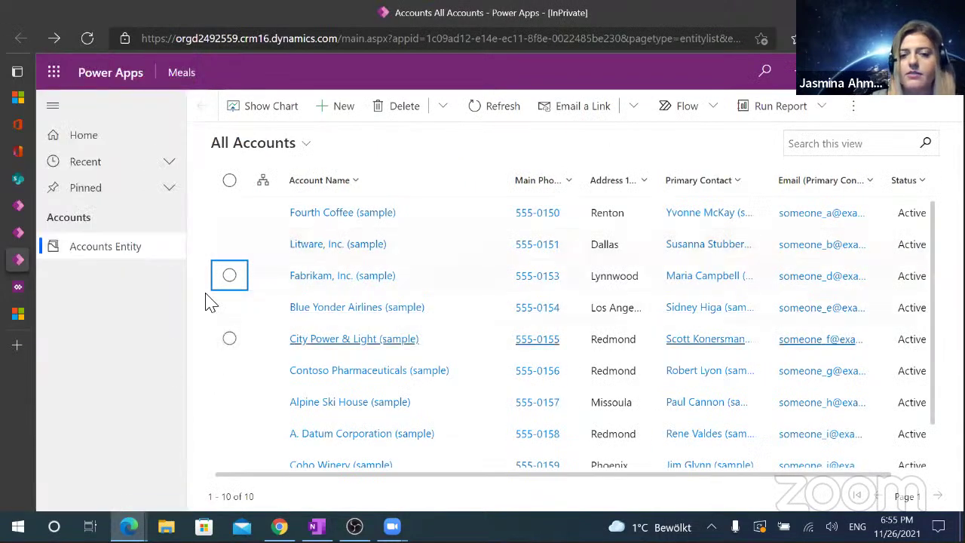
pyautogui.click(21, 205)
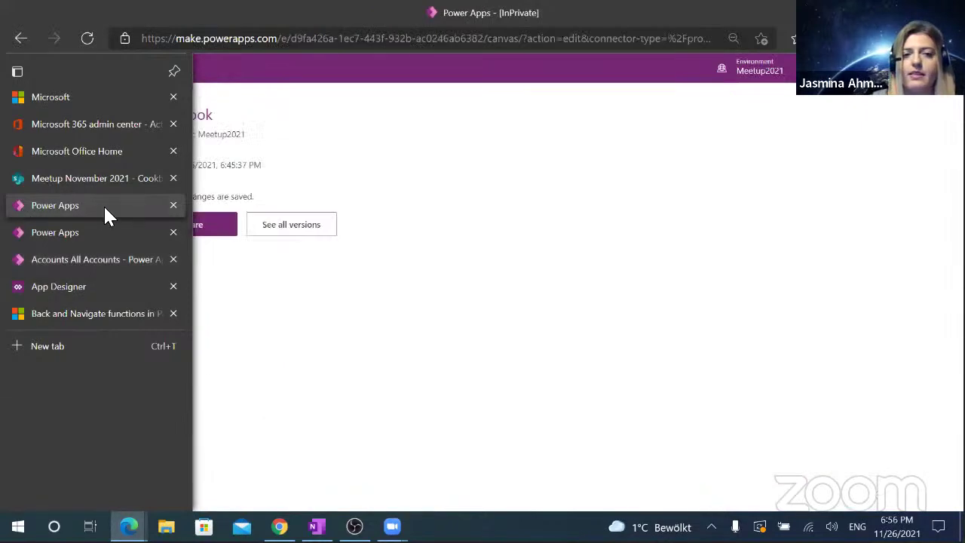
pyautogui.click(65, 233)
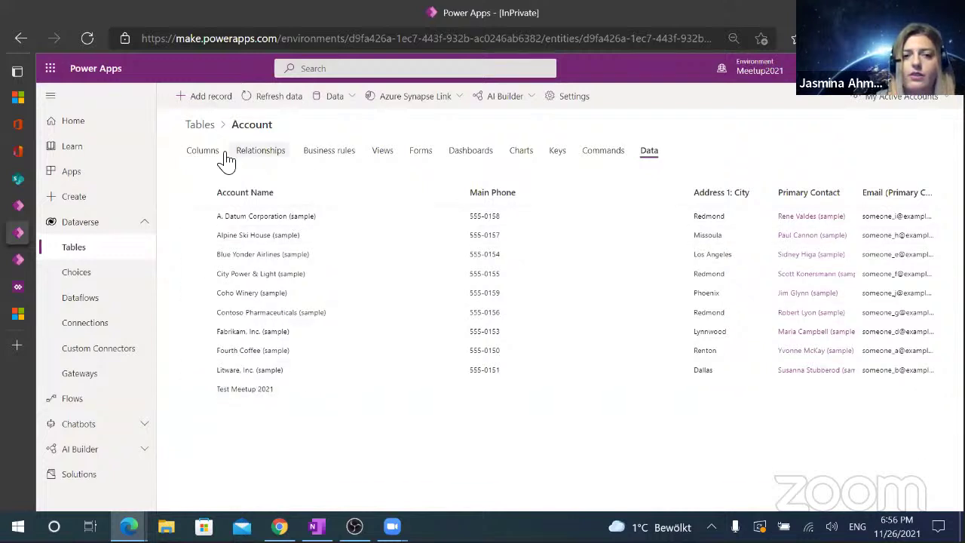
# Open the main form Account from the Account table's forms and switch it to the classic form editor.
pyautogui.click(423, 153)
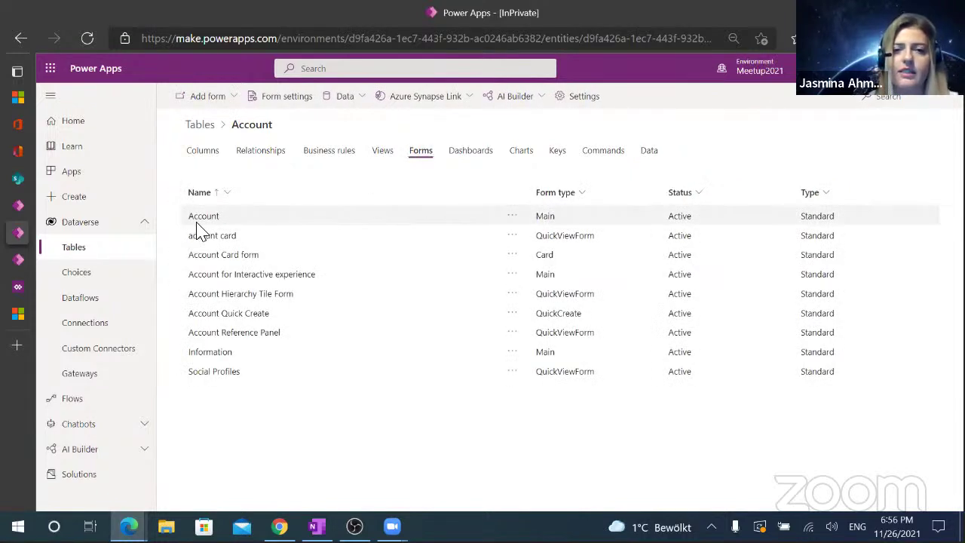
pyautogui.click(201, 220)
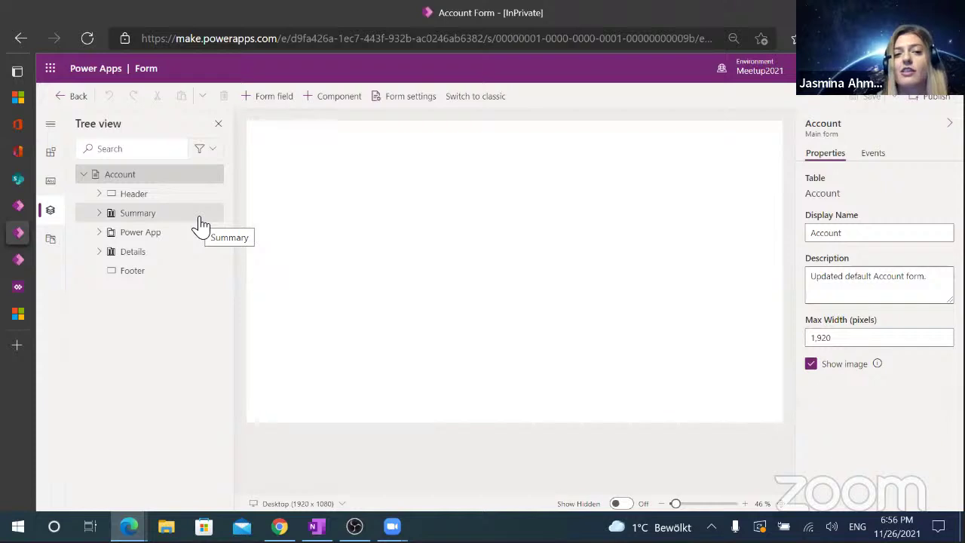
pyautogui.click(476, 96)
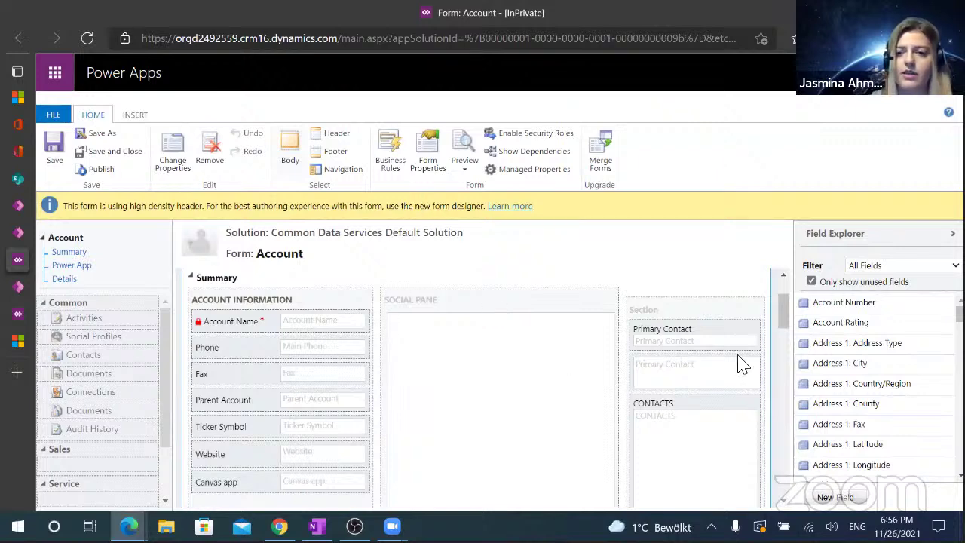
# Start a new field for the Account table with the display name Canvas App.
pyautogui.click(836, 497)
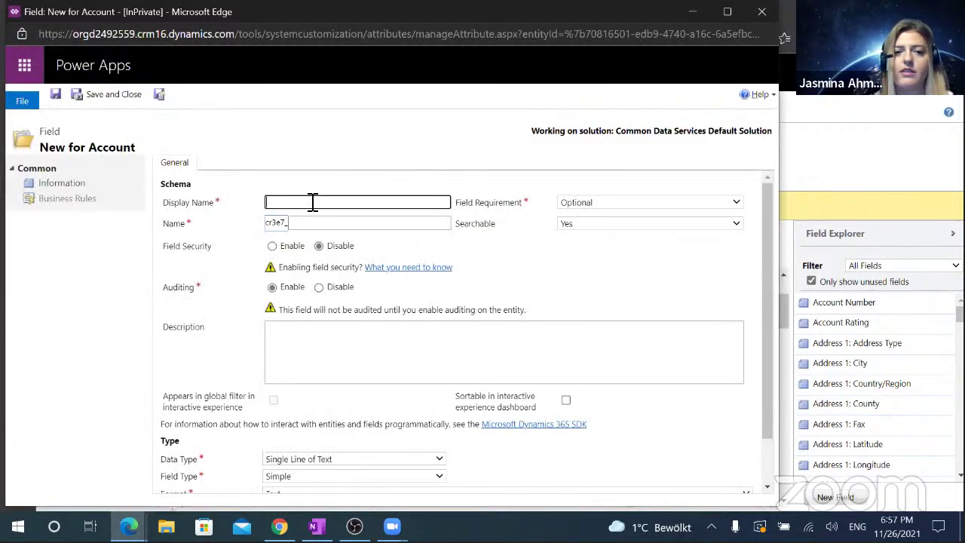
pyautogui.click(313, 202)
pyautogui.write('Canvas App')
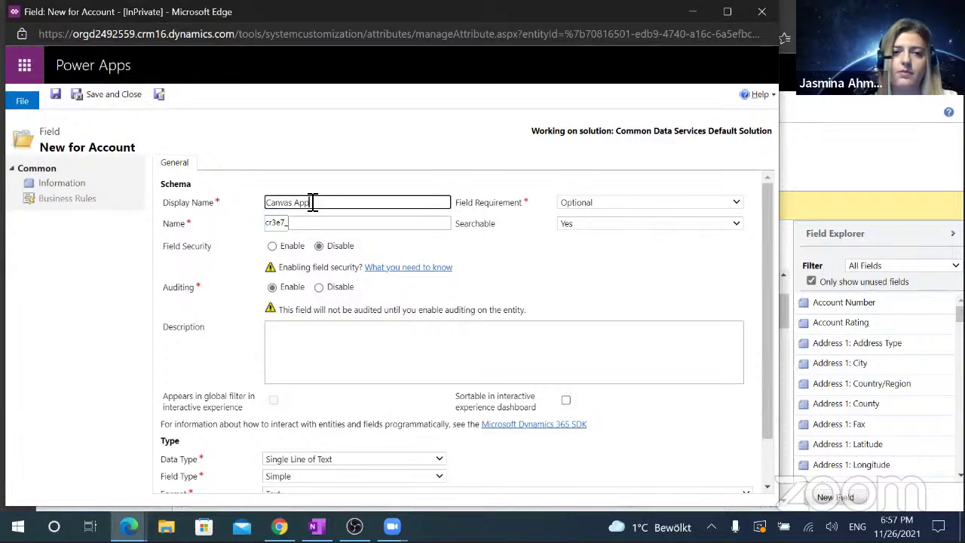
pyautogui.click(349, 458)
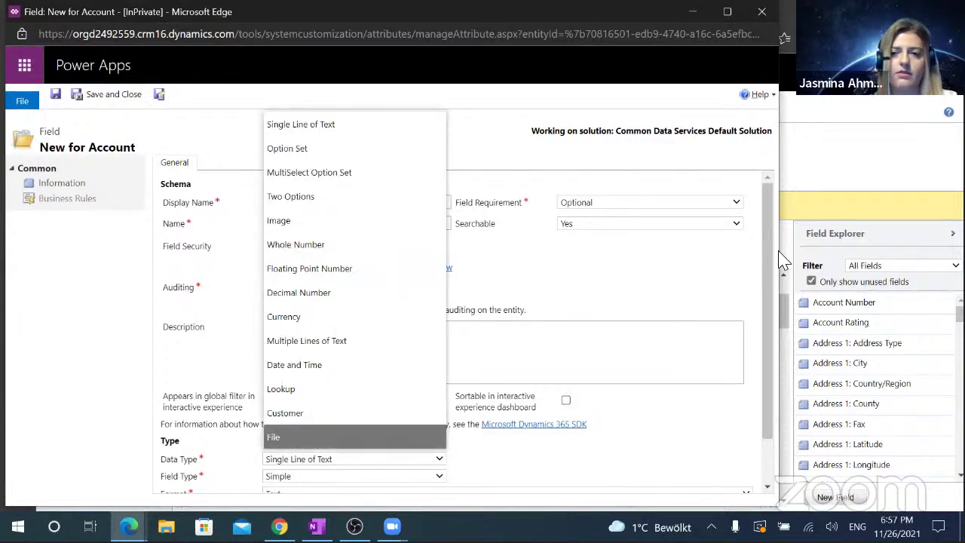
pyautogui.moveTo(769, 244); pyautogui.dragTo(761, 399)
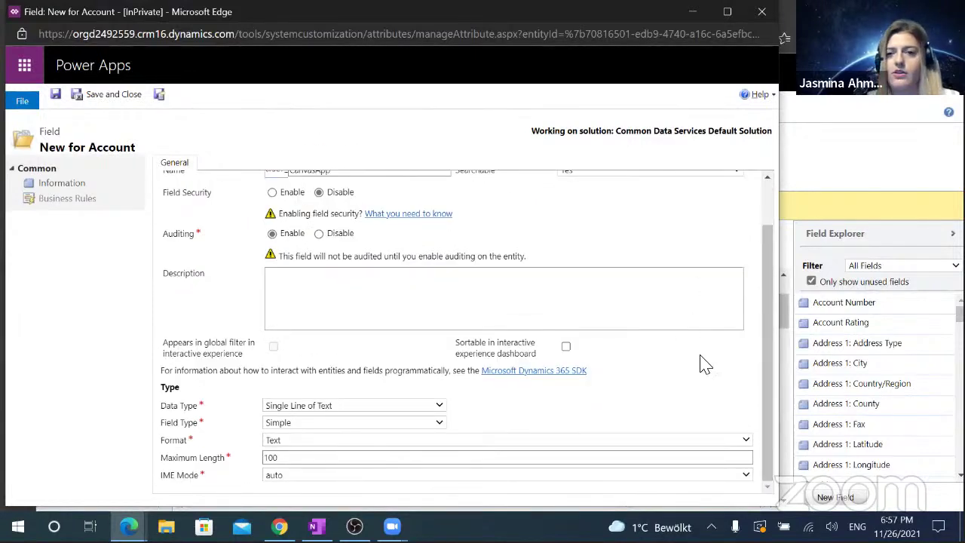
pyautogui.moveTo(768, 301); pyautogui.dragTo(773, 242)
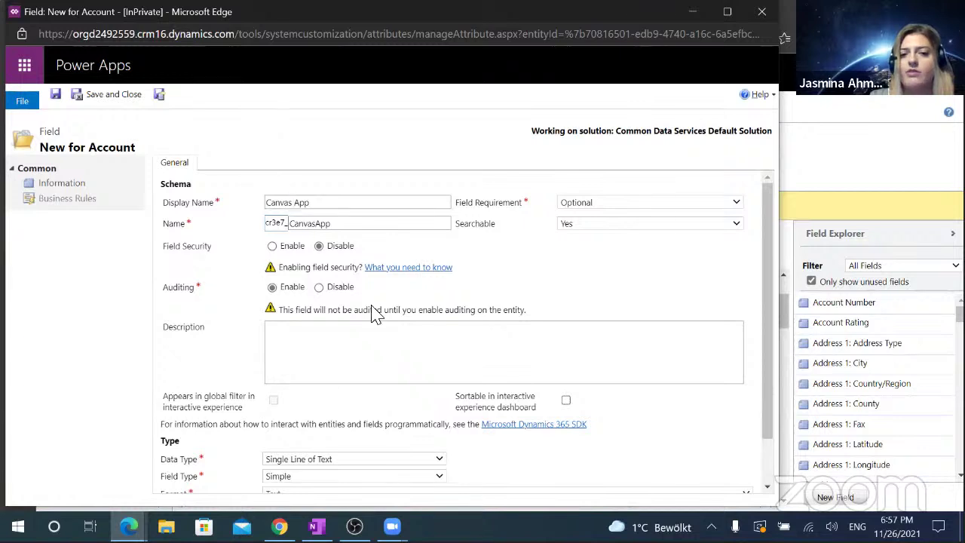
pyautogui.scroll(-2, 754, 347)
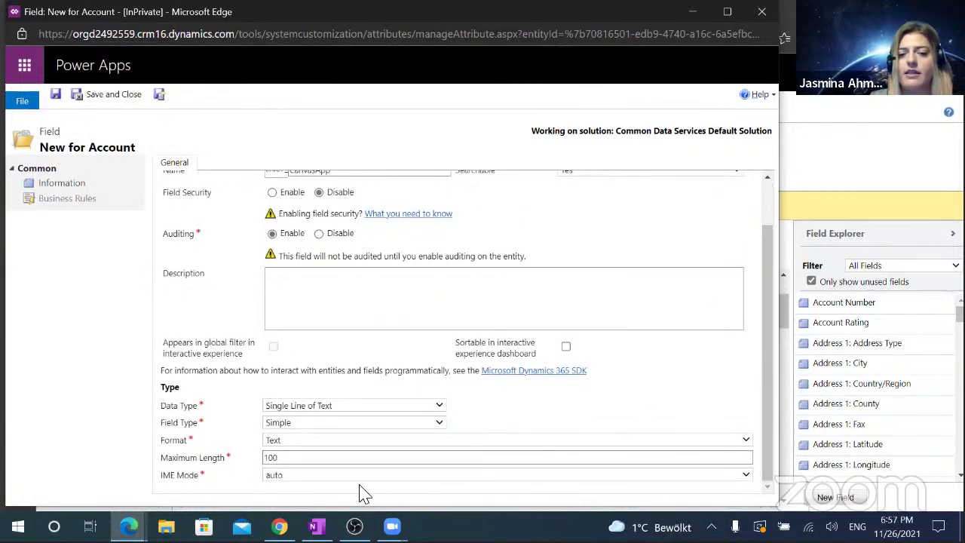
# Keep Single Line of Text as data type, set the field's maximum length to 4,000 and try to save it.
pyautogui.click(335, 411)
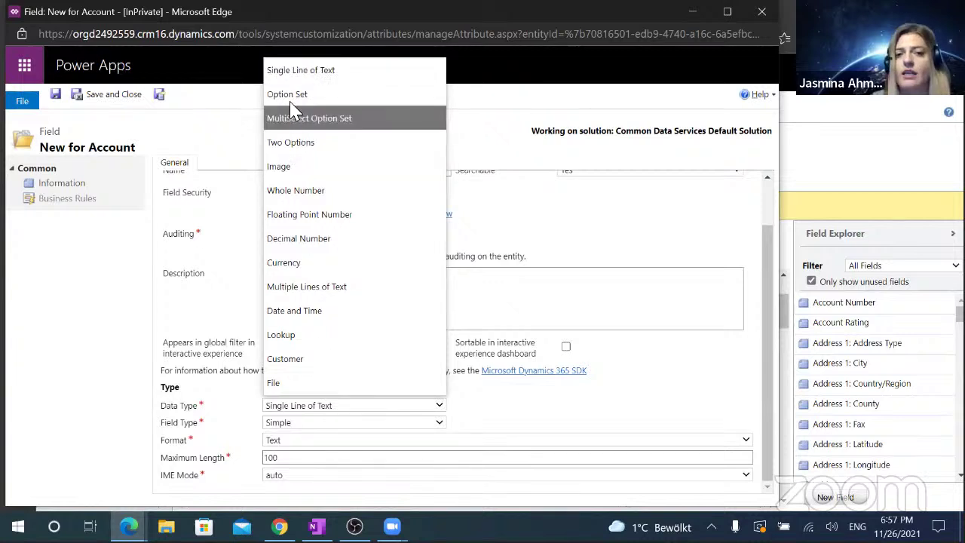
pyautogui.click(313, 456)
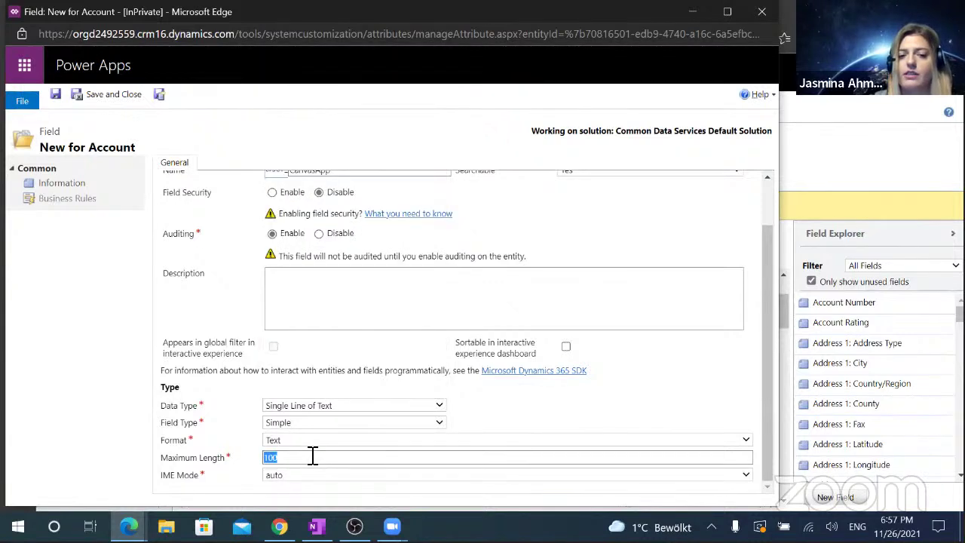
pyautogui.write('4000')
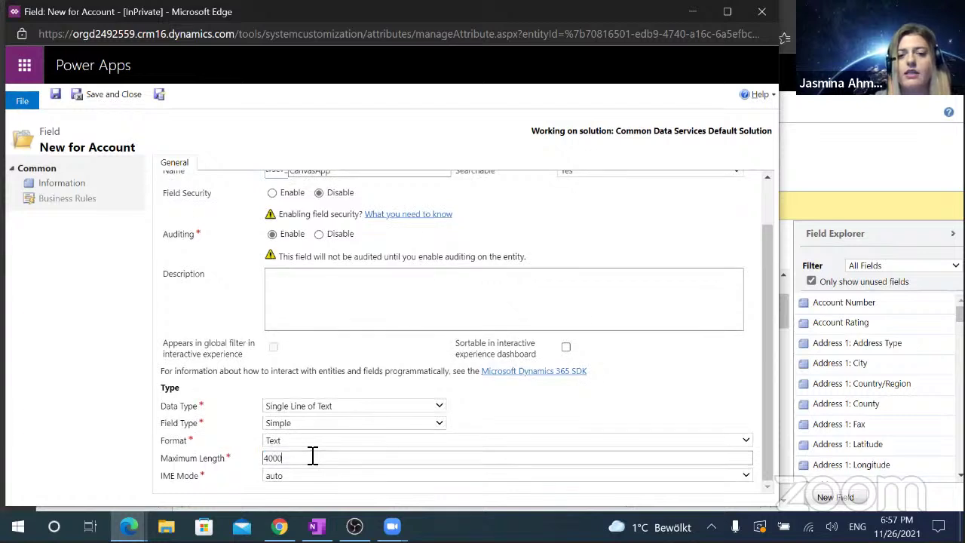
pyautogui.click(534, 415)
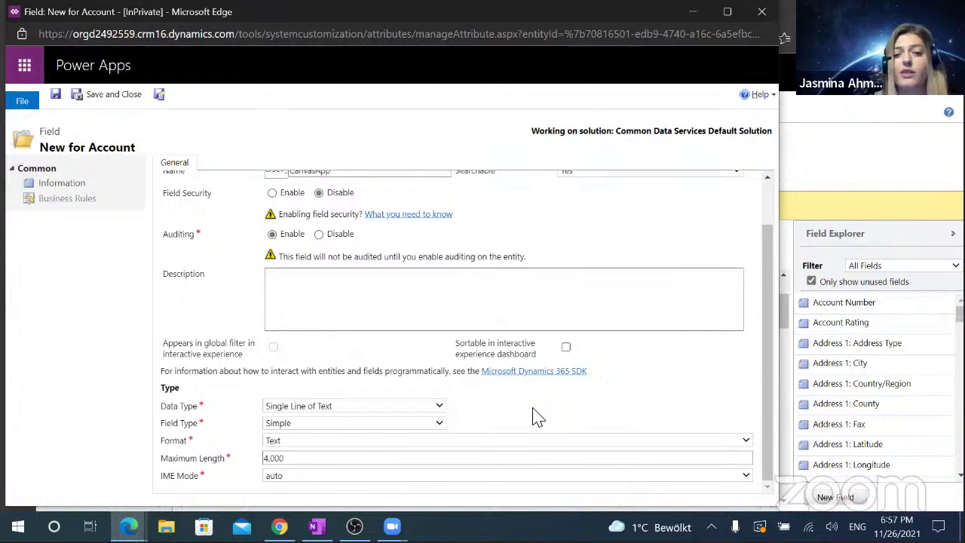
pyautogui.click(110, 96)
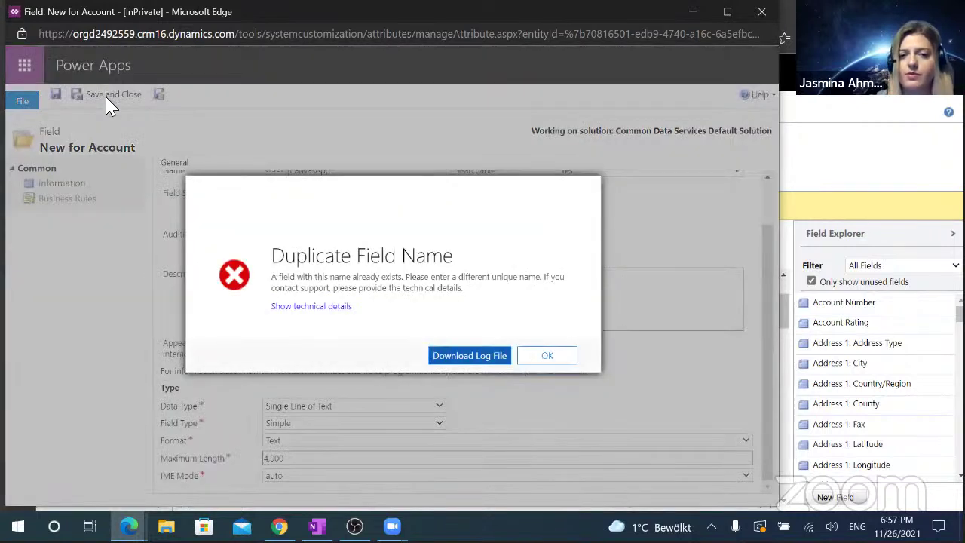
pyautogui.click(549, 360)
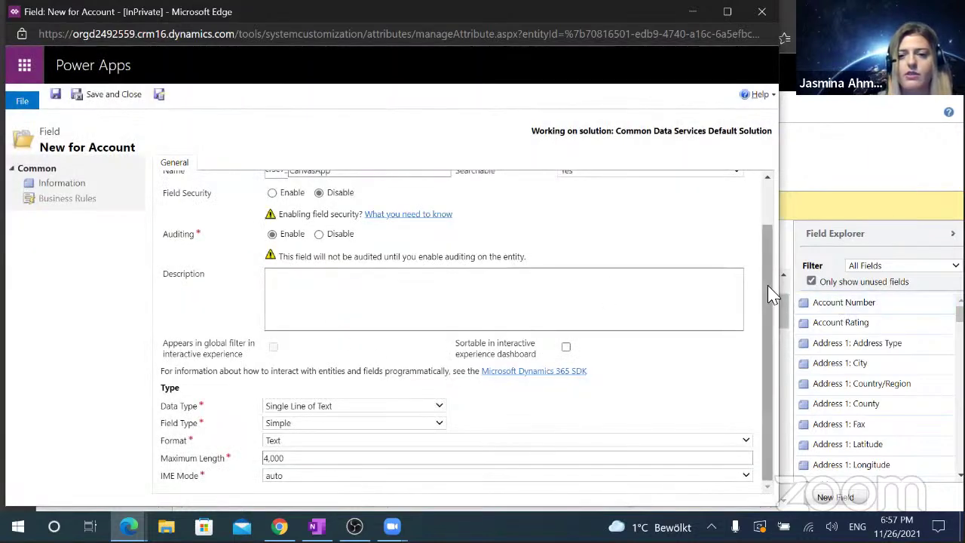
# Change the new field's display name and schema name to cookbook, then save and close the field.
pyautogui.scroll(2, 773, 286)
pyautogui.moveTo(330, 203); pyautogui.dragTo(233, 201)
pyautogui.press('BackSpace')
pyautogui.write('cookbook')
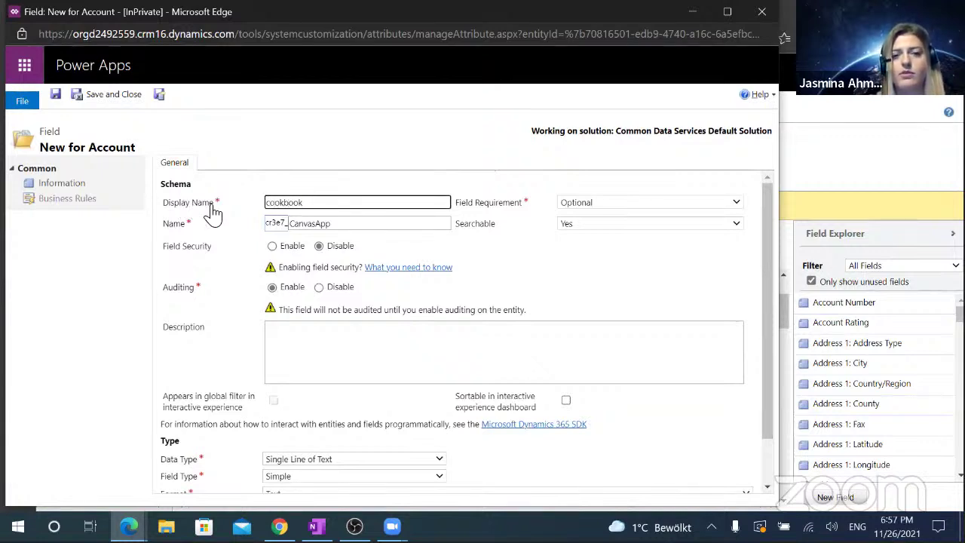
pyautogui.doubleClick(314, 226)
pyautogui.write('cookbook')
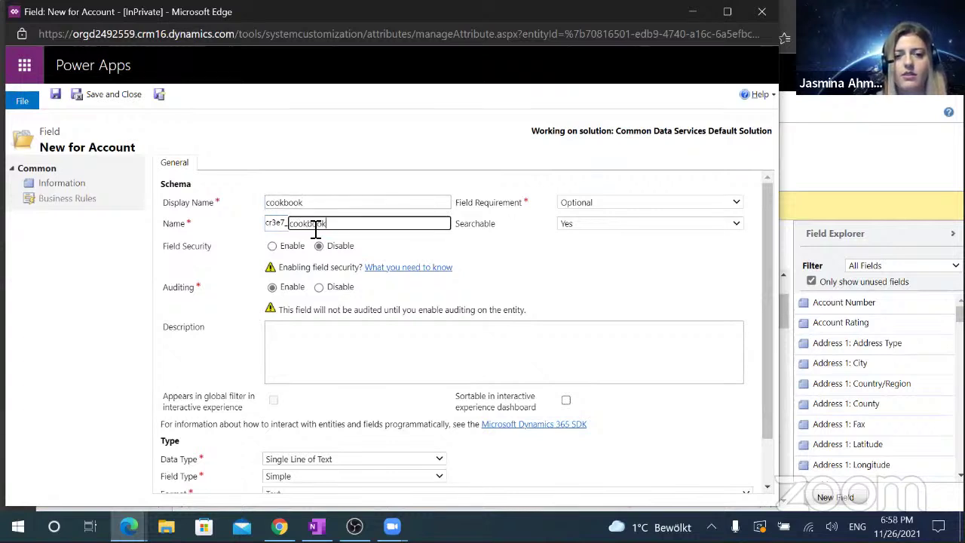
pyautogui.click(95, 98)
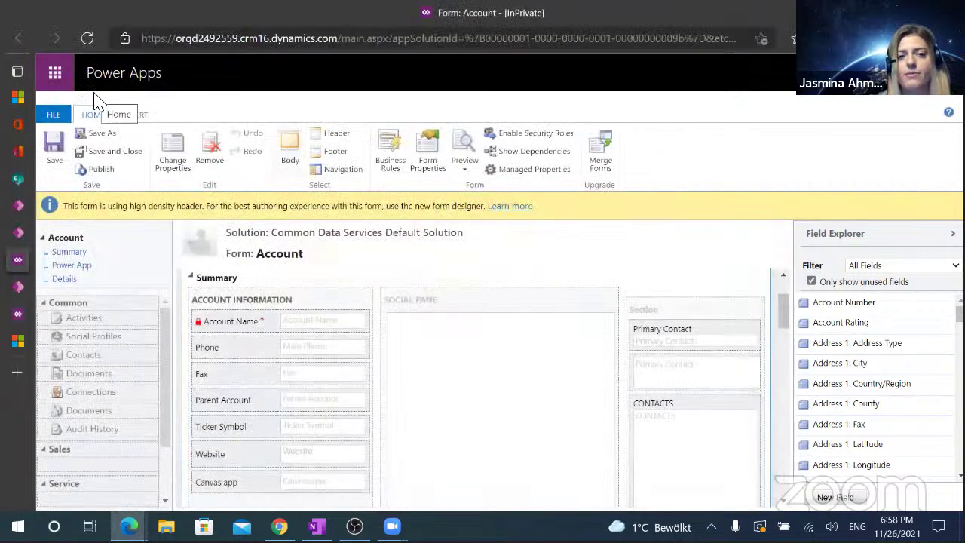
# Publish the classic Account form, then save and close it.
pyautogui.click(97, 171)
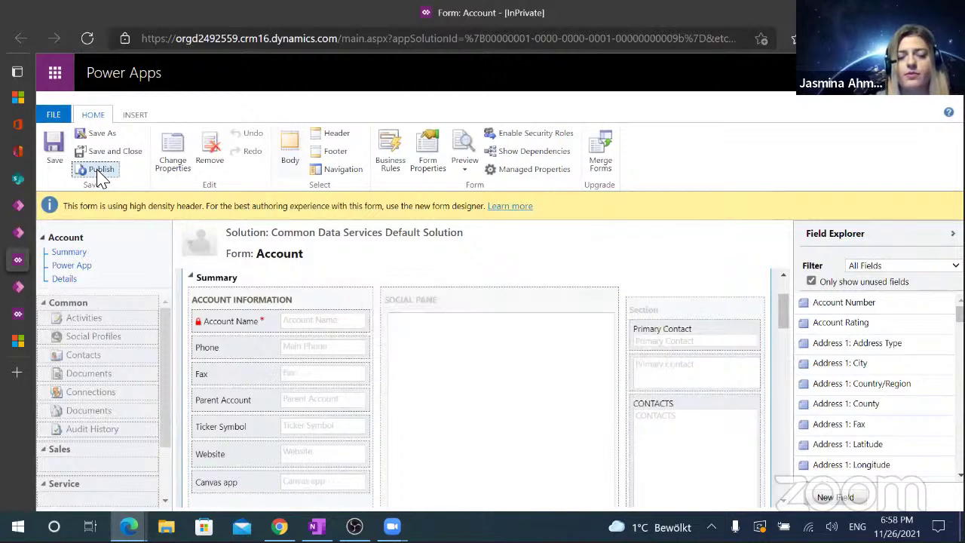
pyautogui.click(121, 151)
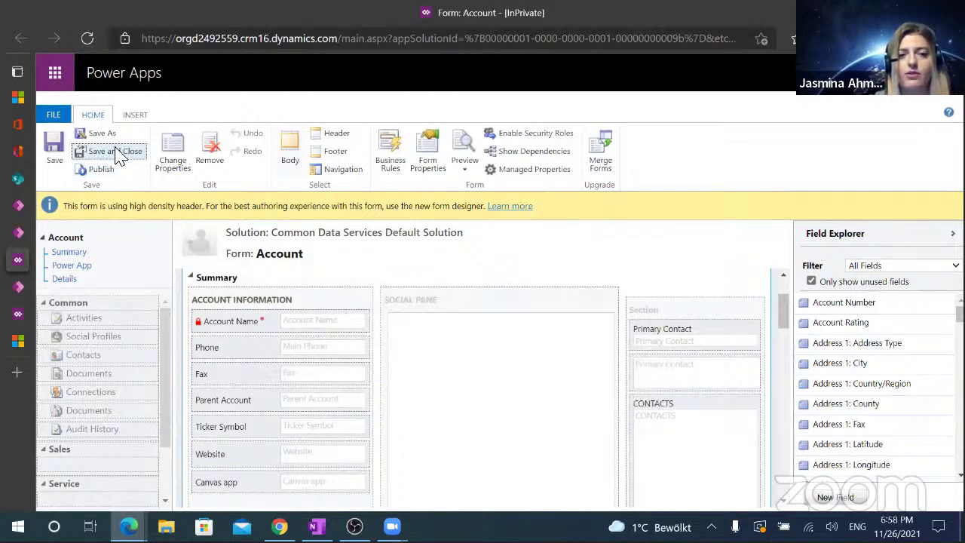
# Switch to the Cookbook canvas app, close its settings and check its save page before returning to the editor.
pyautogui.moveTo(20, 219)
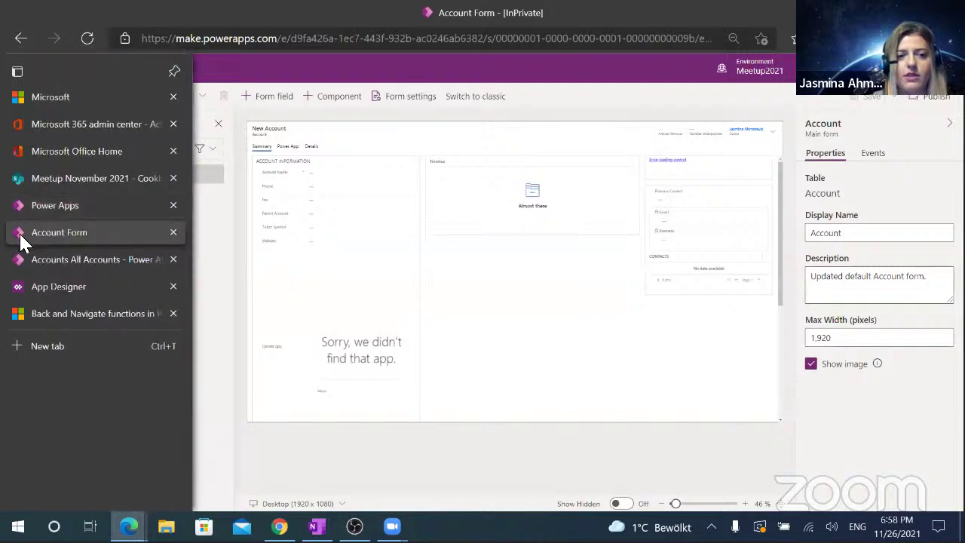
pyautogui.click(66, 207)
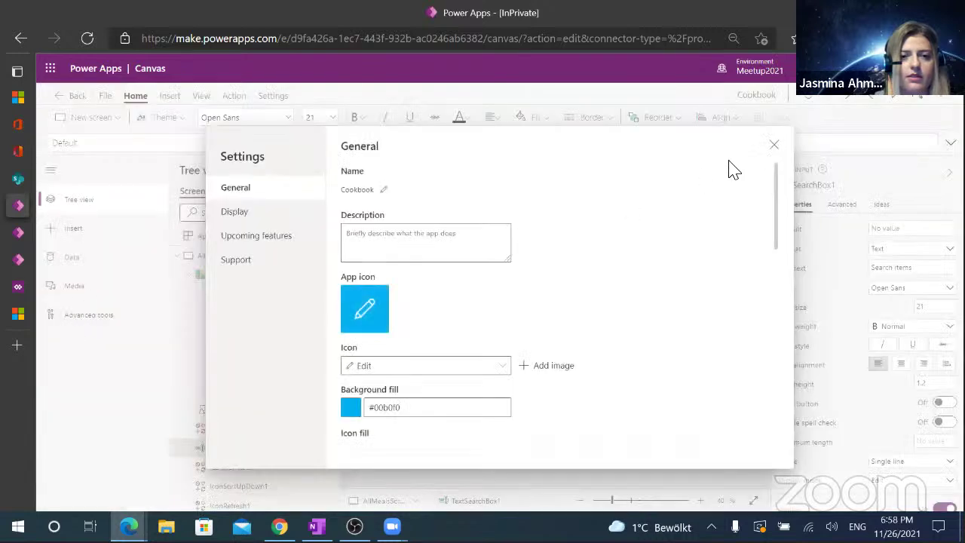
pyautogui.click(775, 144)
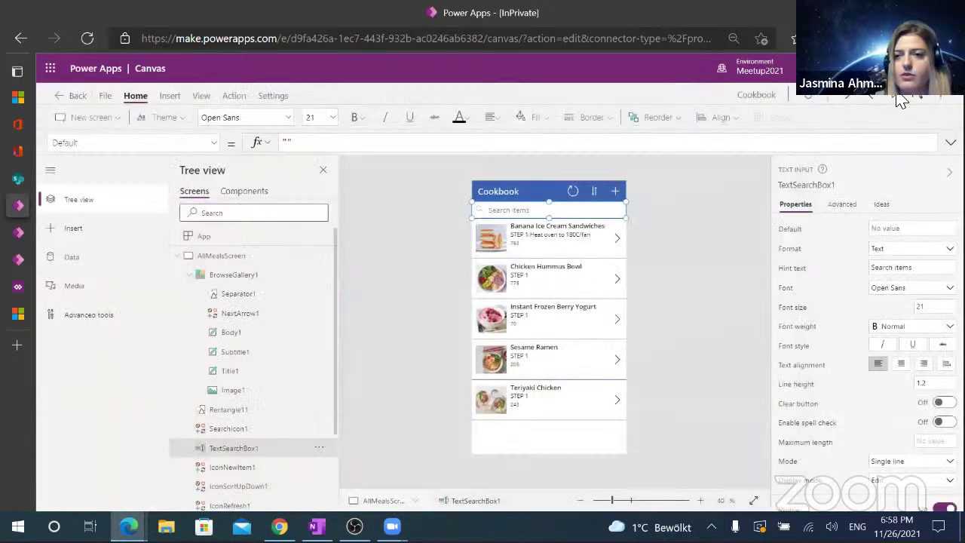
pyautogui.click(105, 96)
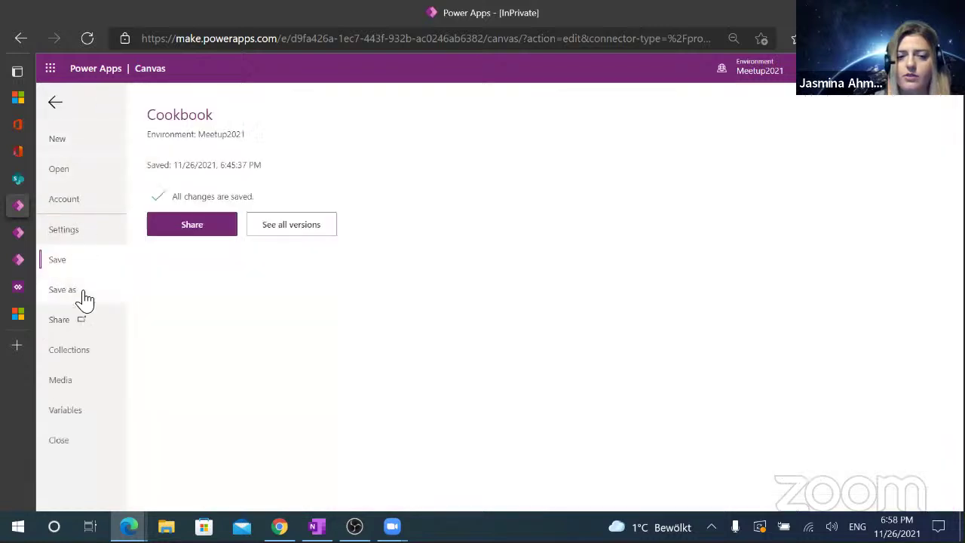
pyautogui.click(60, 107)
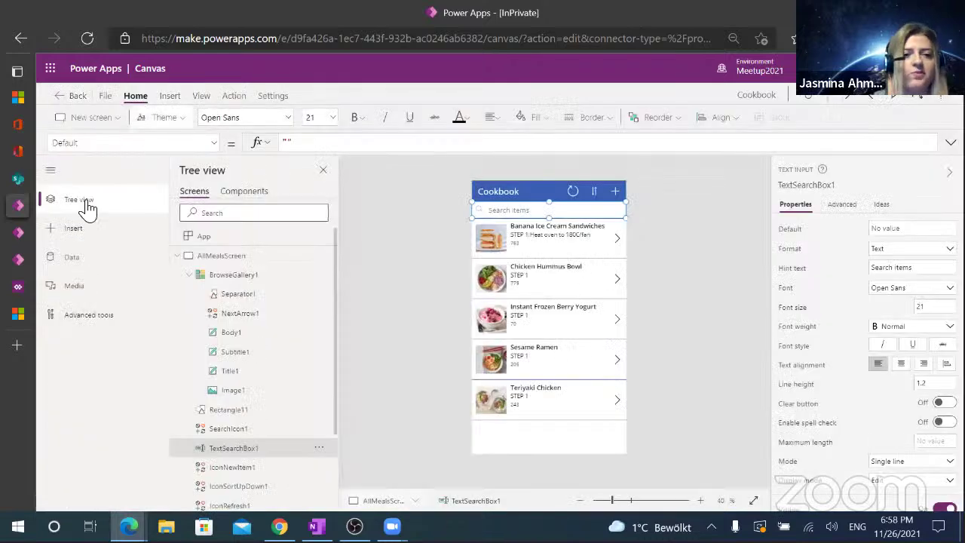
pyautogui.click(20, 237)
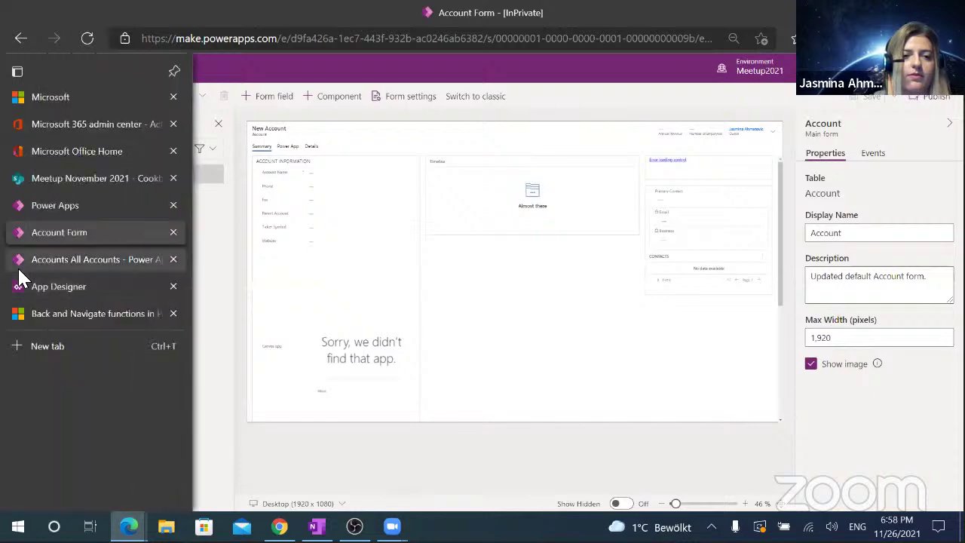
pyautogui.click(18, 260)
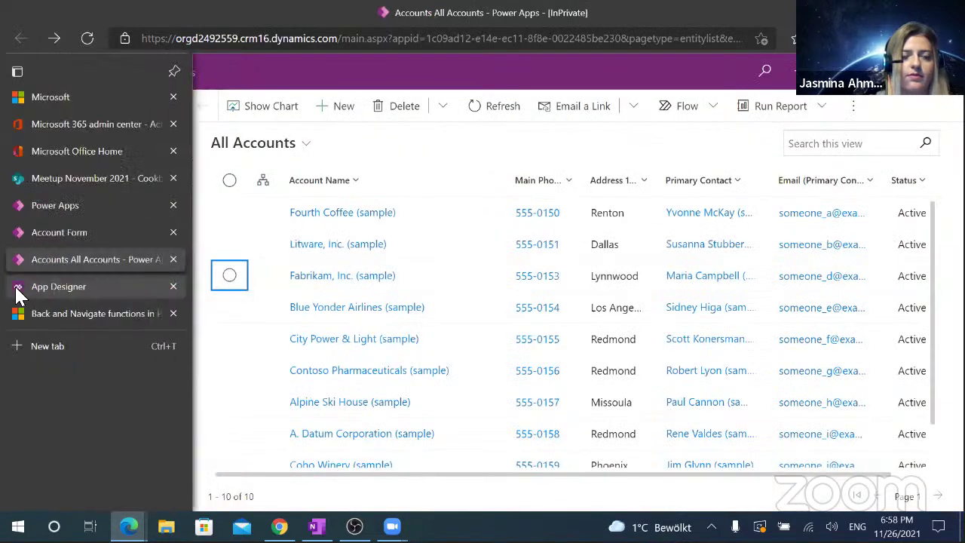
pyautogui.click(18, 290)
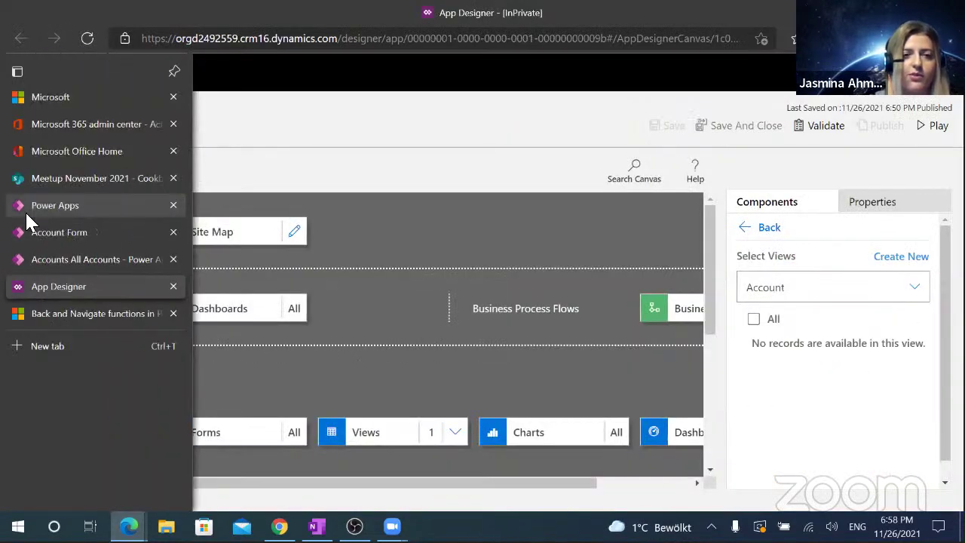
pyautogui.click(25, 210)
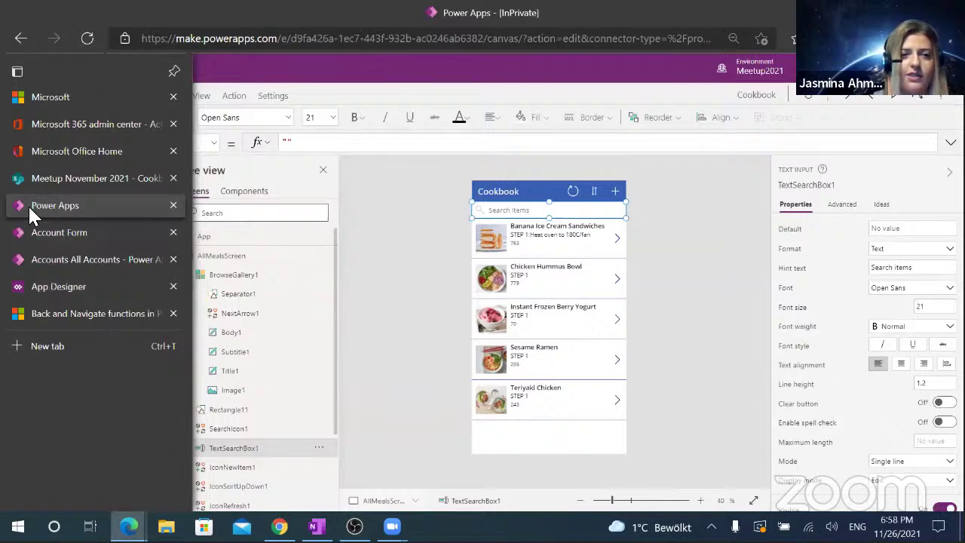
# Duplicate the Power Apps browser tab and load make.powerapps.com in the copy.
pyautogui.rightClick(28, 204)
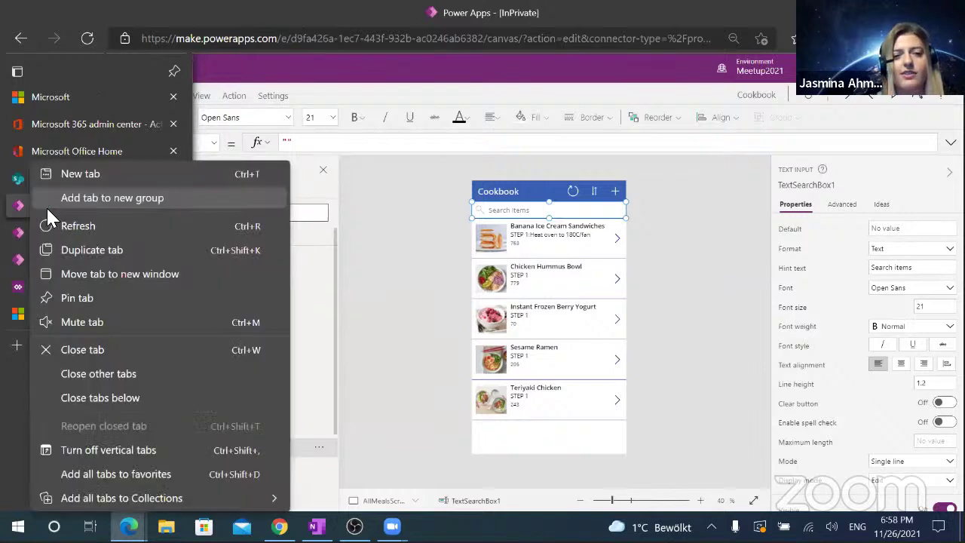
pyautogui.click(91, 252)
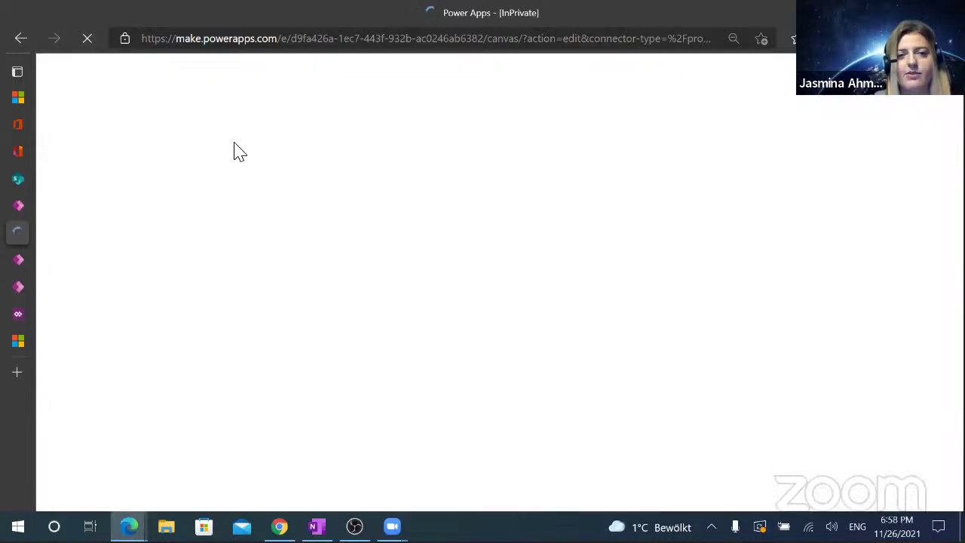
pyautogui.hotkey('ctrl', 'l')
pyautogui.write('make.p')
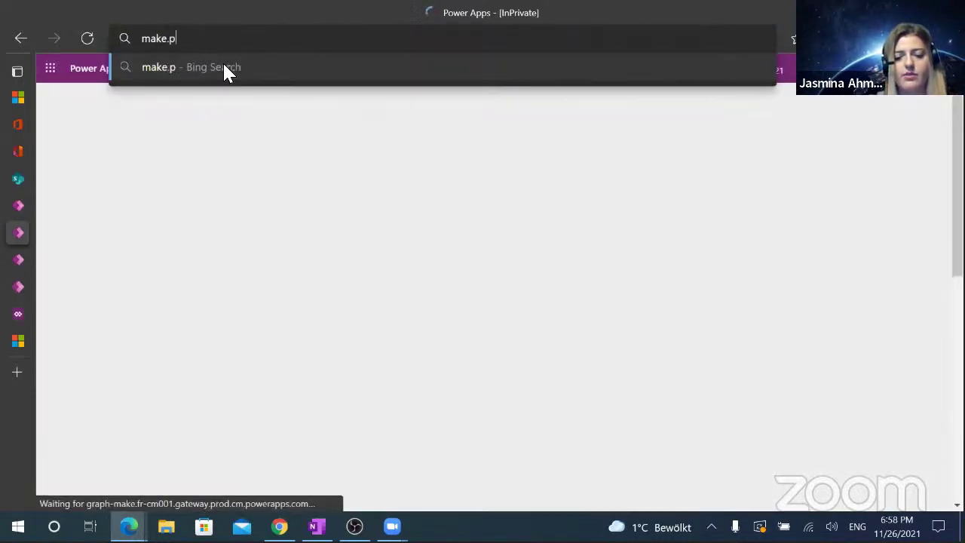
pyautogui.write('owerapps.com')
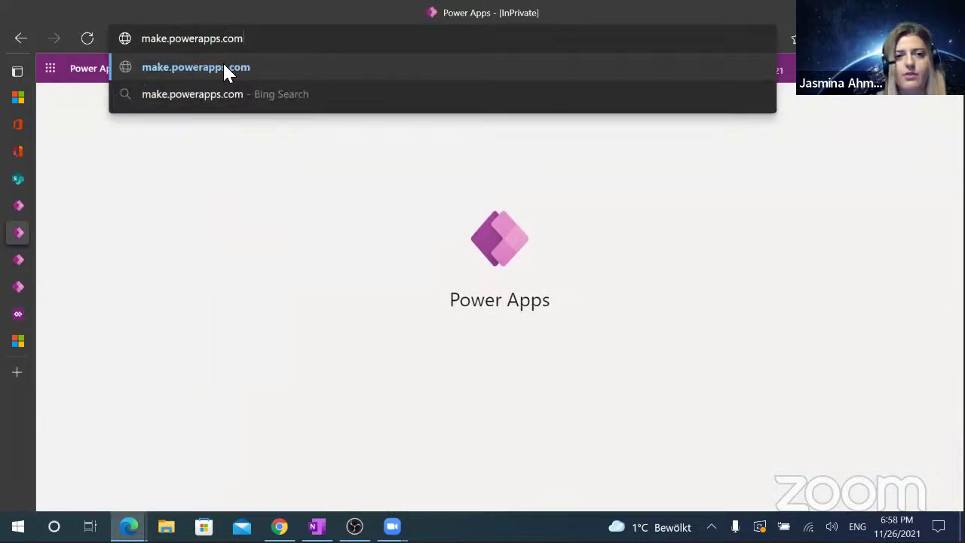
pyautogui.press('Return')
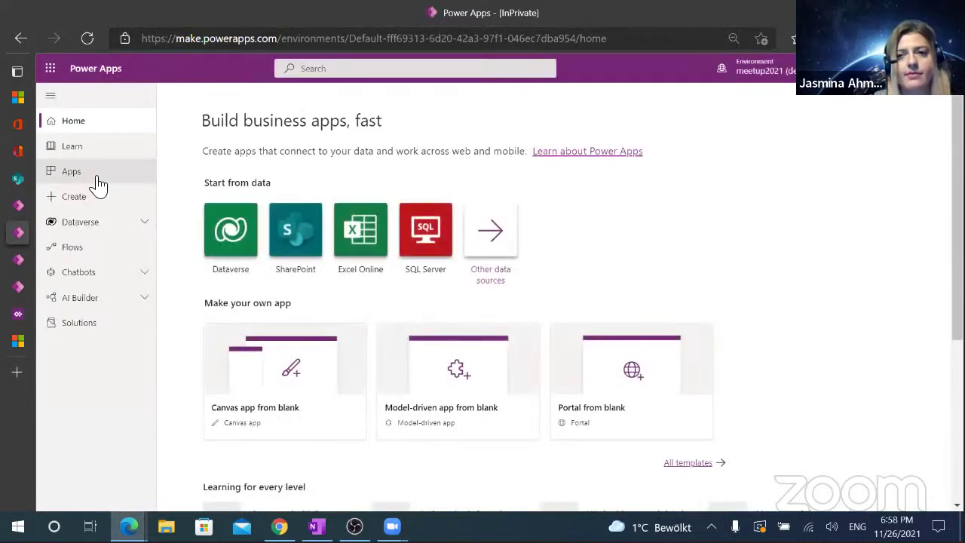
# Switch to the Meetup2021 environment and show its list of apps.
pyautogui.click(767, 74)
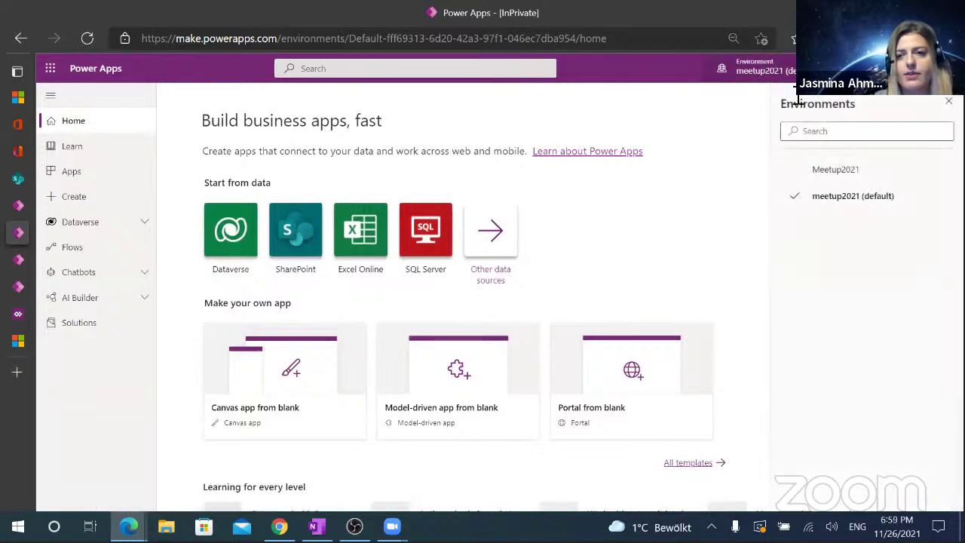
pyautogui.click(782, 172)
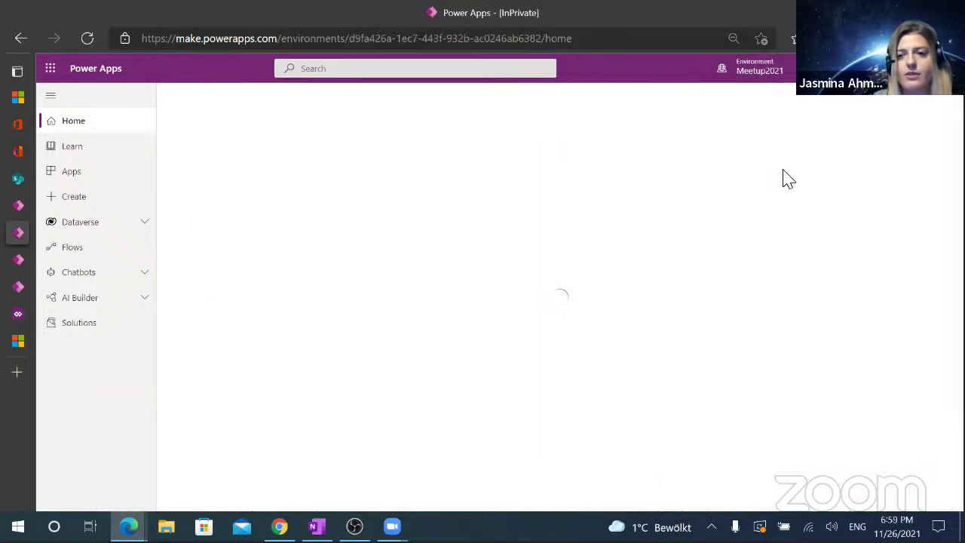
pyautogui.click(71, 179)
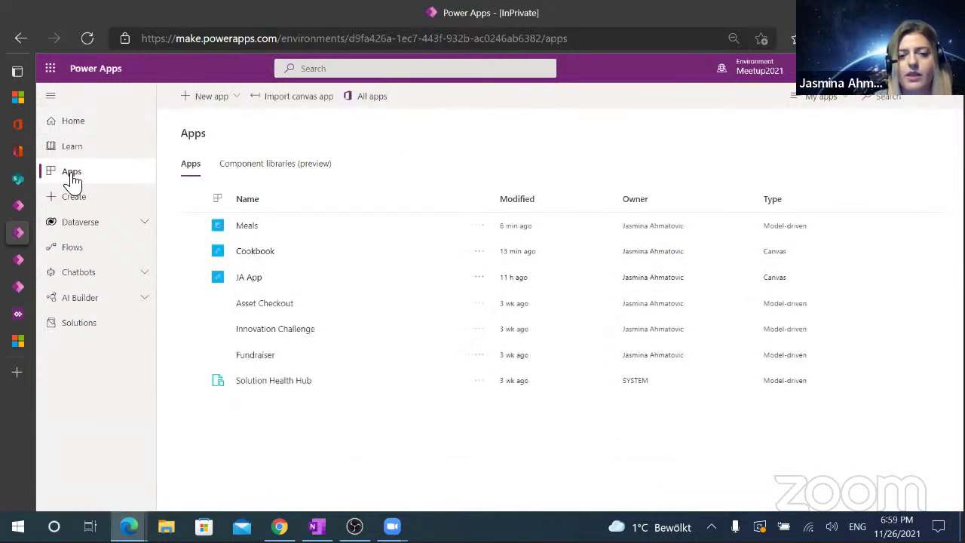
pyautogui.click(249, 277)
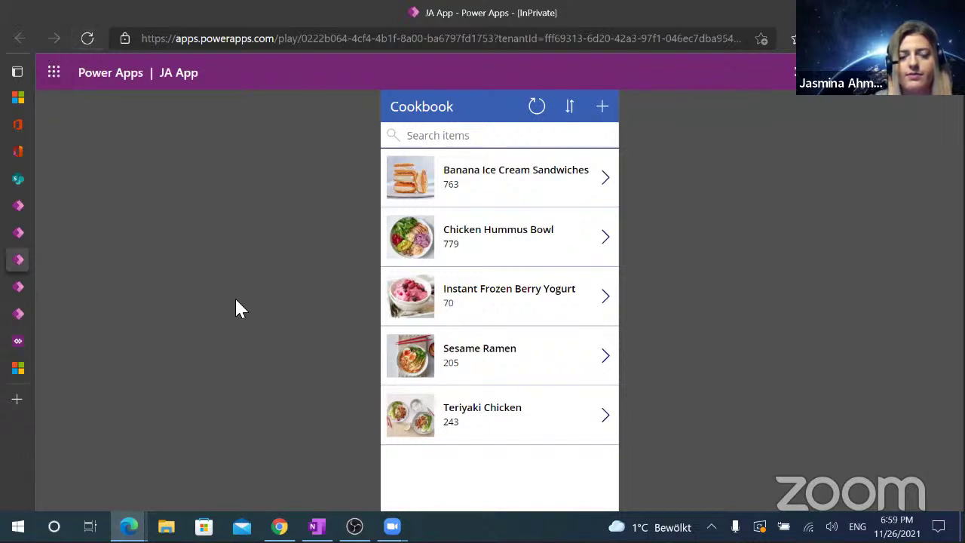
pyautogui.click(23, 286)
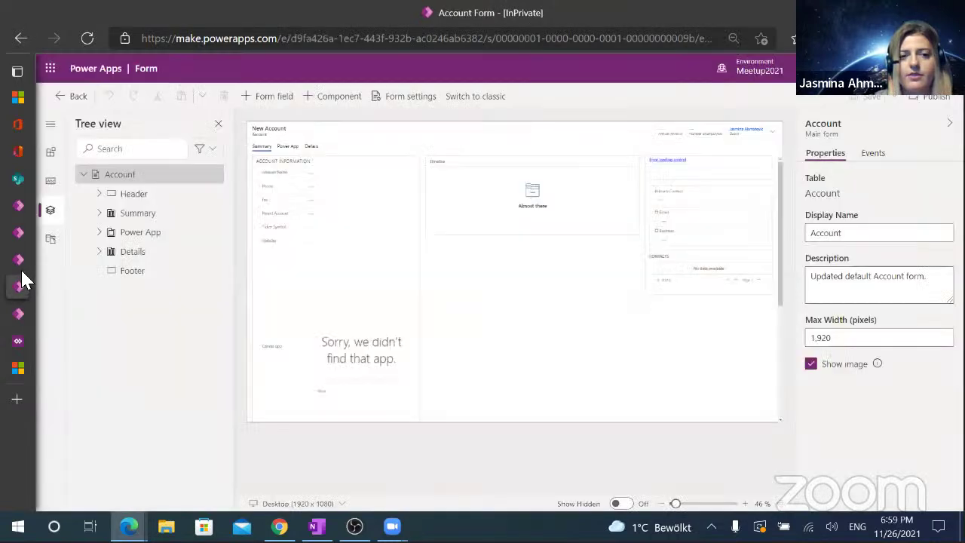
pyautogui.moveTo(23, 262)
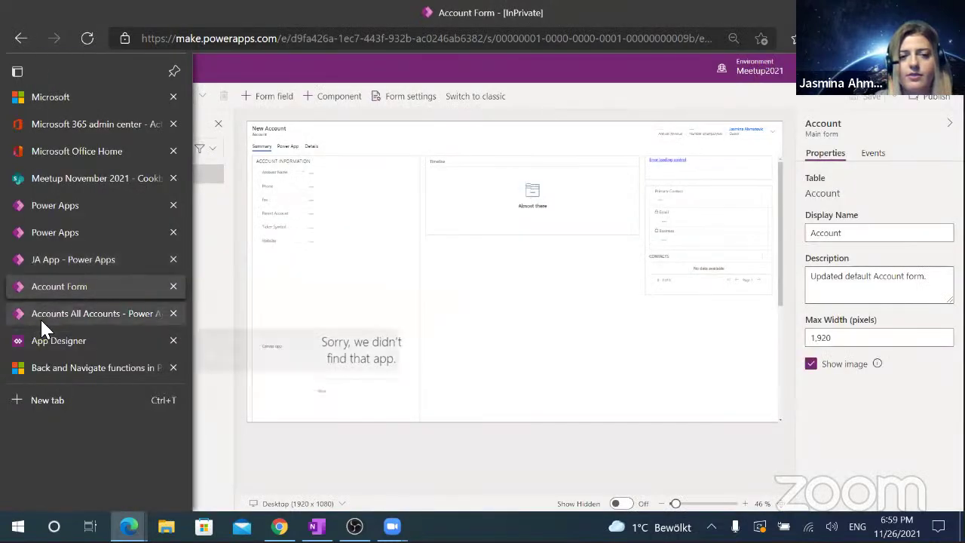
pyautogui.click(55, 241)
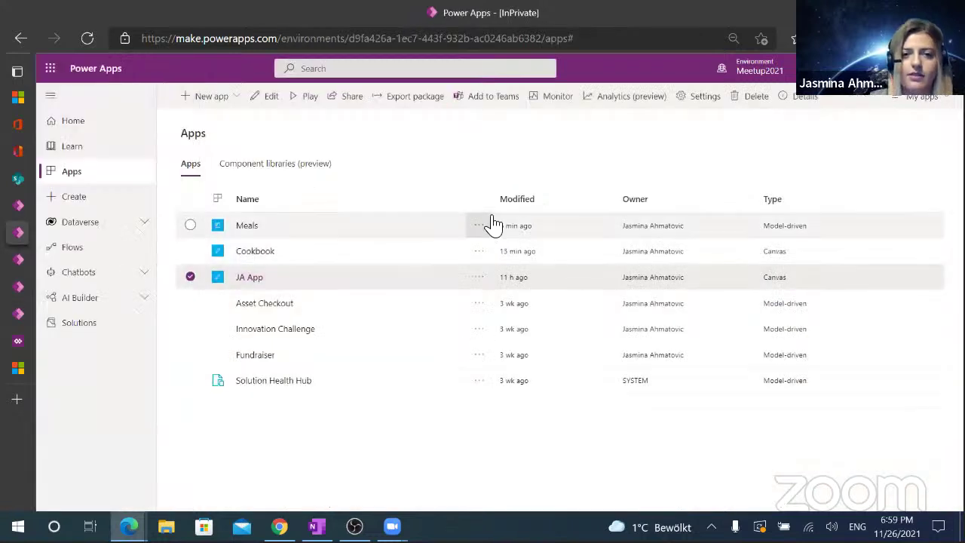
# Open the details of the Cookbook canvas app and highlight its App ID.
pyautogui.click(481, 251)
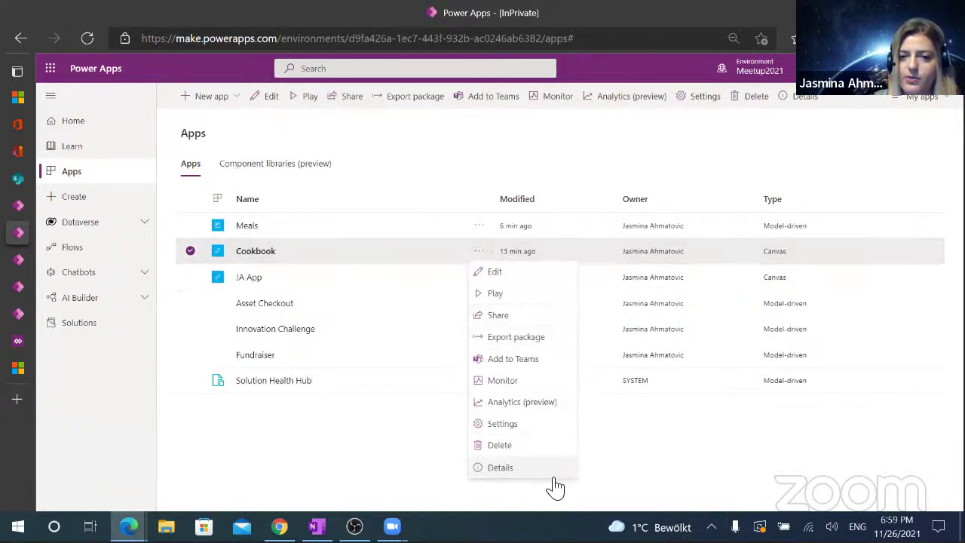
pyautogui.click(518, 473)
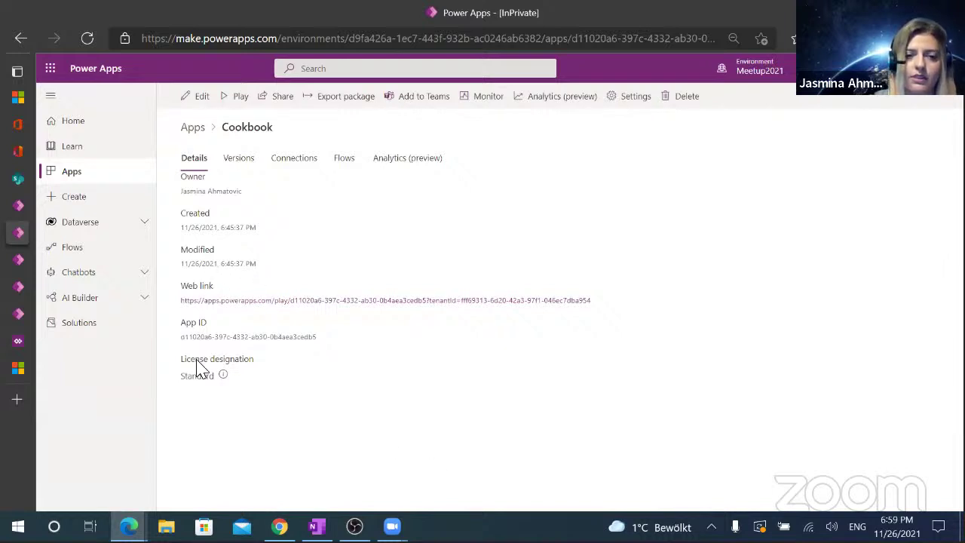
pyautogui.moveTo(185, 336); pyautogui.dragTo(371, 355)
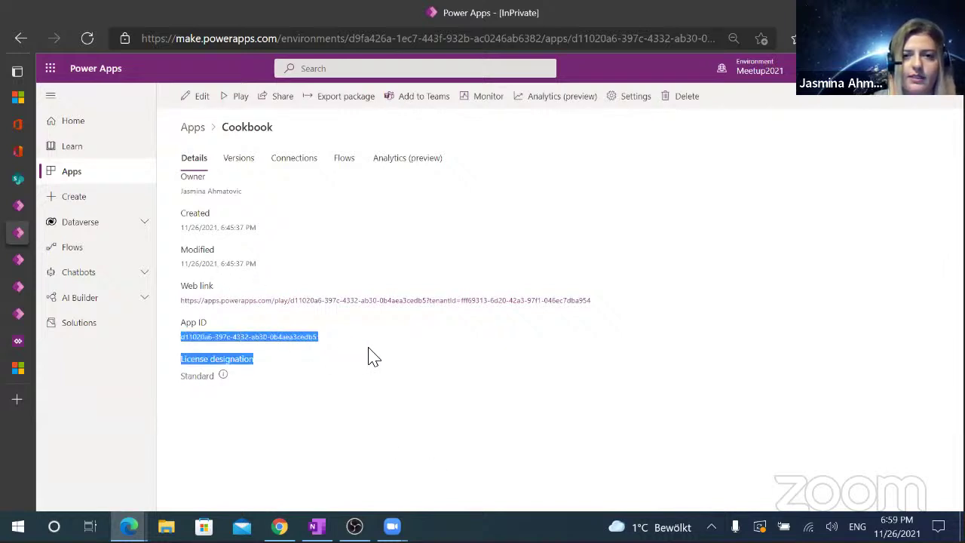
pyautogui.click(319, 349)
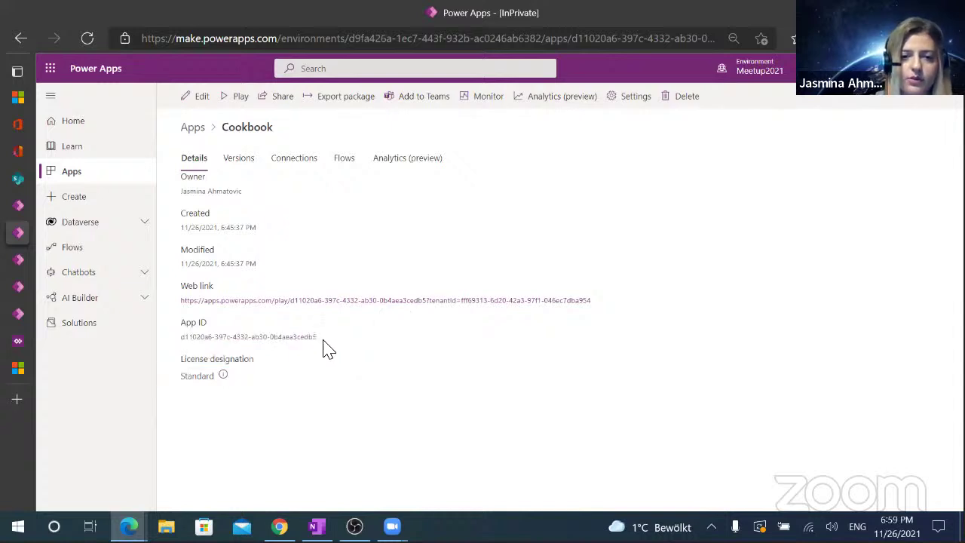
pyautogui.moveTo(324, 345); pyautogui.dragTo(177, 337)
pyautogui.click(178, 339)
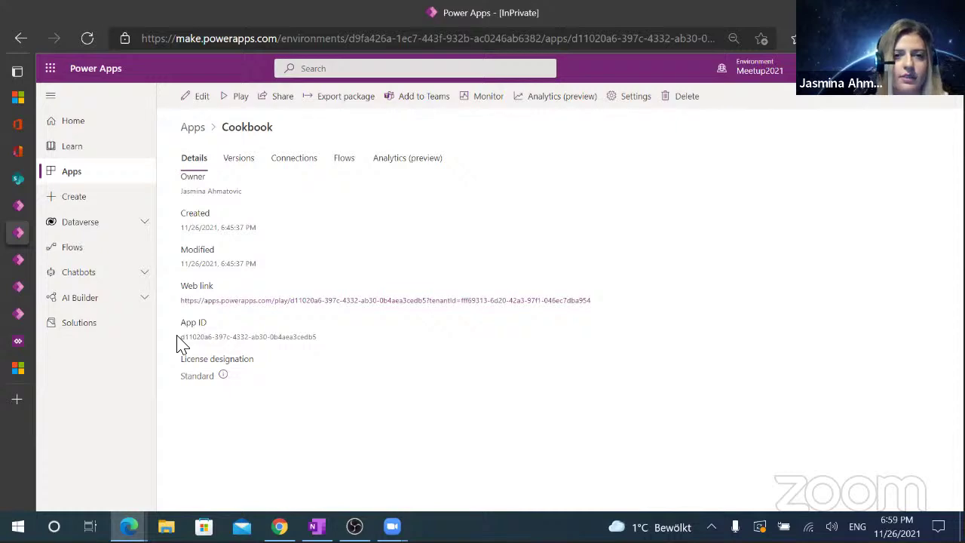
# Return to the Account form and open it in the classic form designer.
pyautogui.click(19, 266)
pyautogui.click(19, 287)
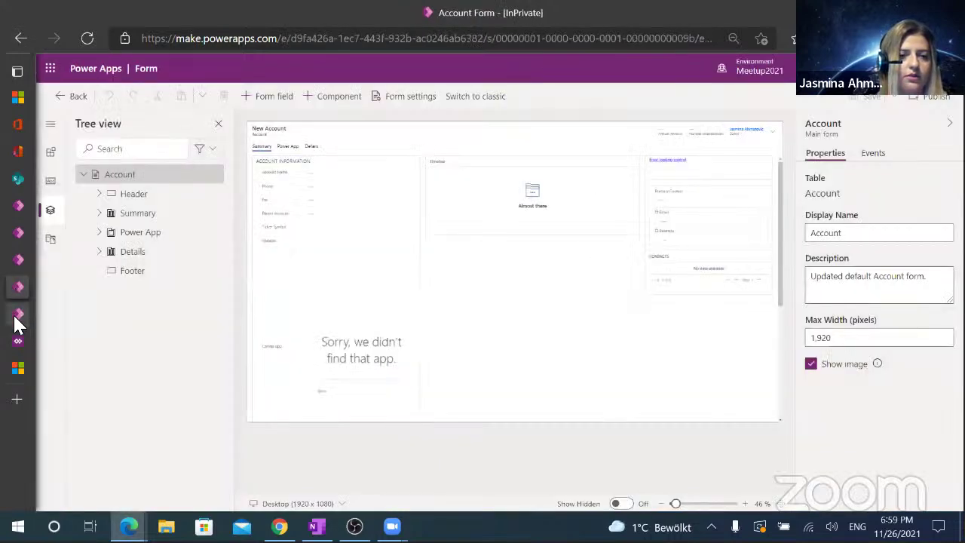
pyautogui.click(17, 315)
pyautogui.click(20, 287)
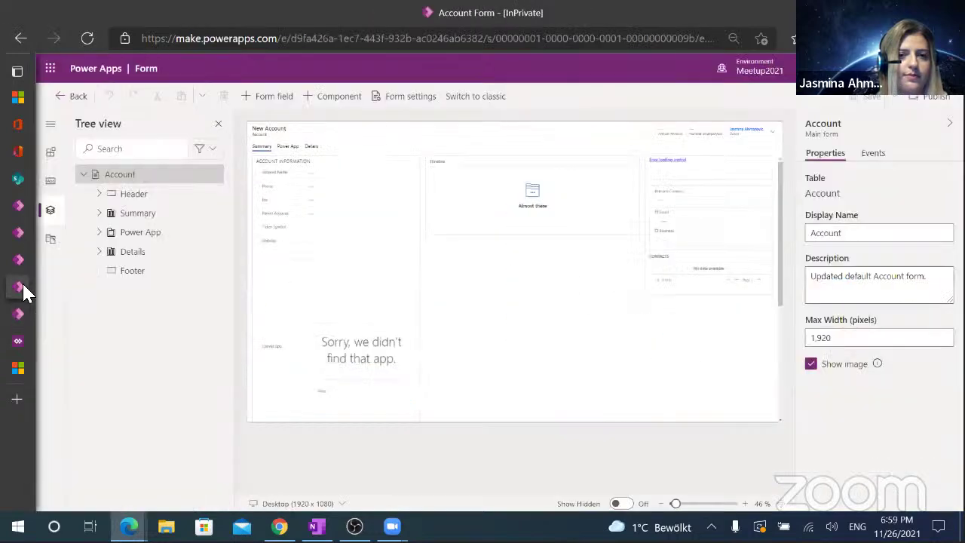
pyautogui.click(465, 100)
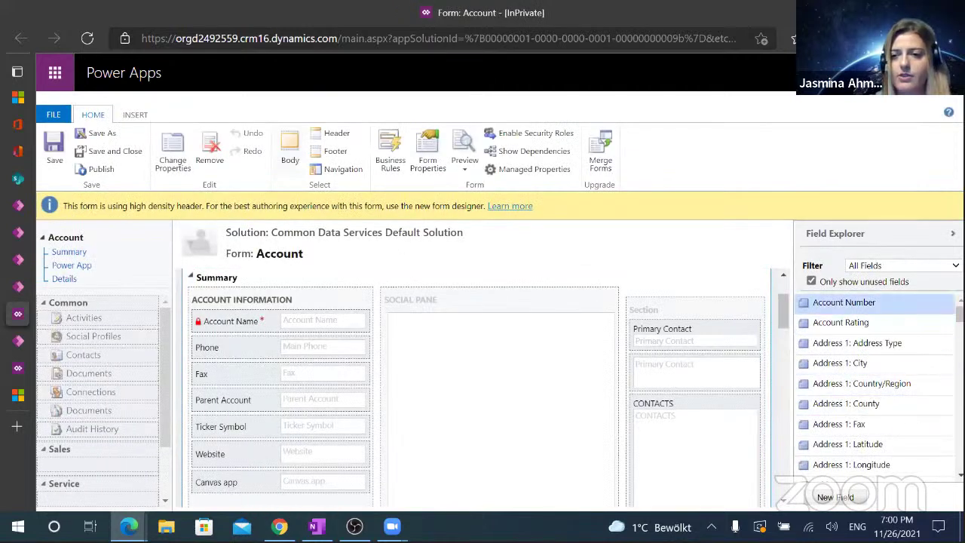
# Add the unused cookbook field to the form's Account Information section, between Phone and Fax.
pyautogui.scroll(-5, 875, 384)
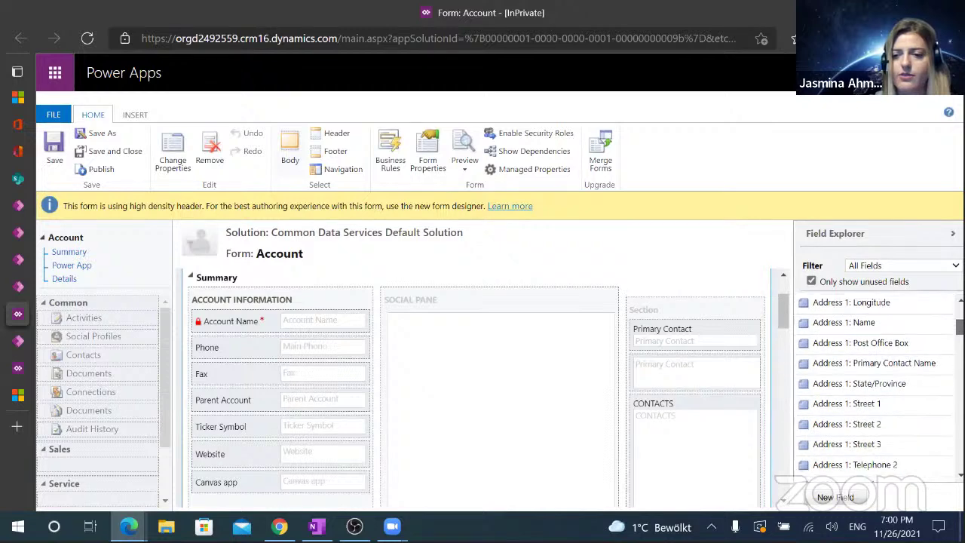
pyautogui.scroll(-5, 874, 385)
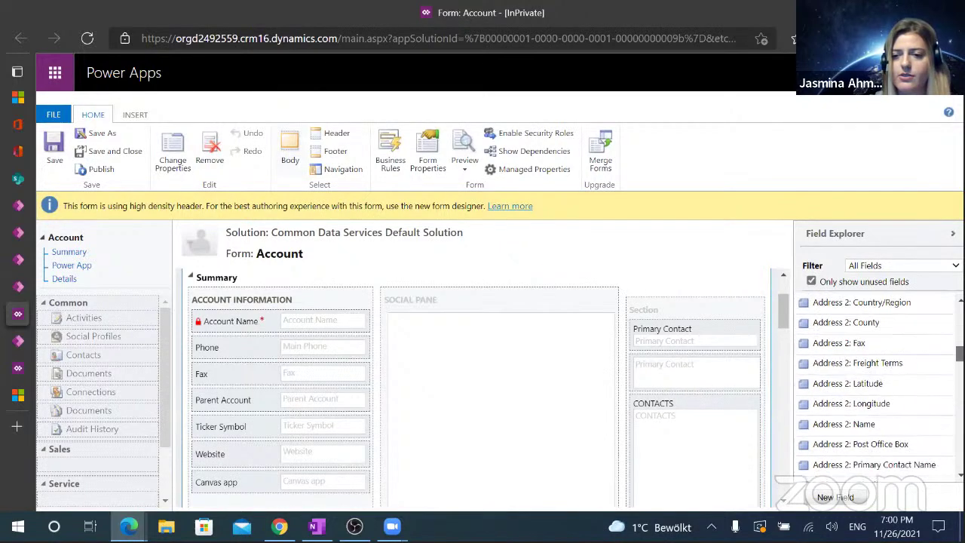
pyautogui.scroll(-5, 875, 385)
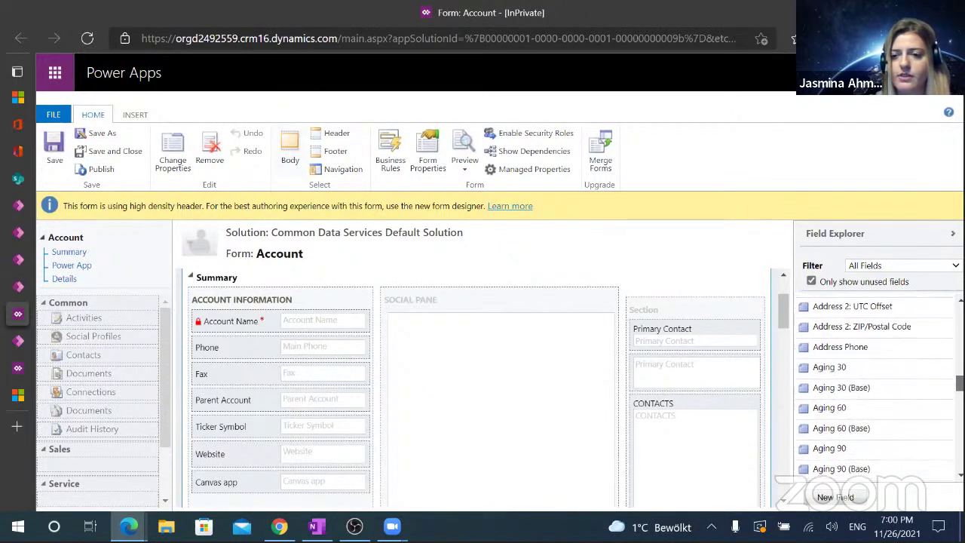
pyautogui.moveTo(851, 415); pyautogui.dragTo(292, 380)
# Open the cookbook field's properties and add the Canvas app control to it.
pyautogui.doubleClick(291, 380)
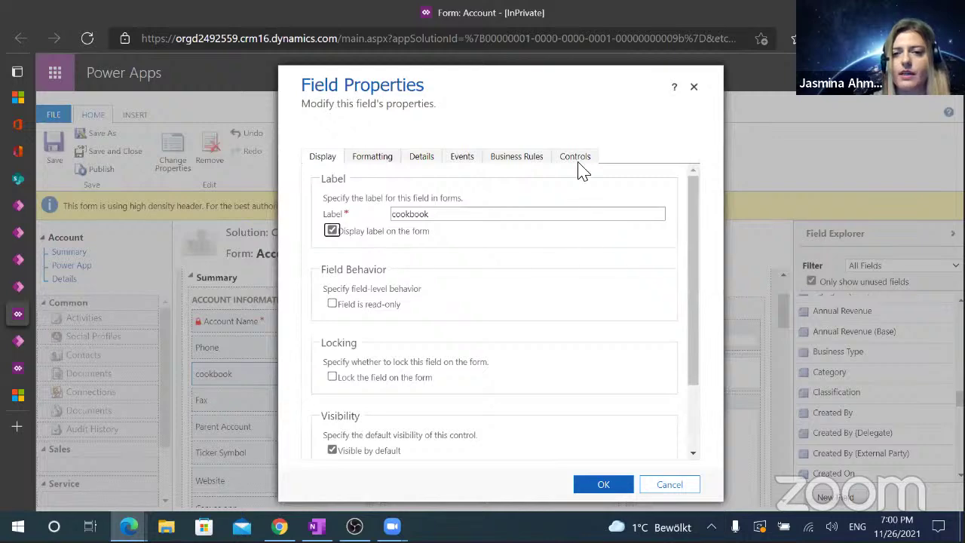
pyautogui.click(575, 158)
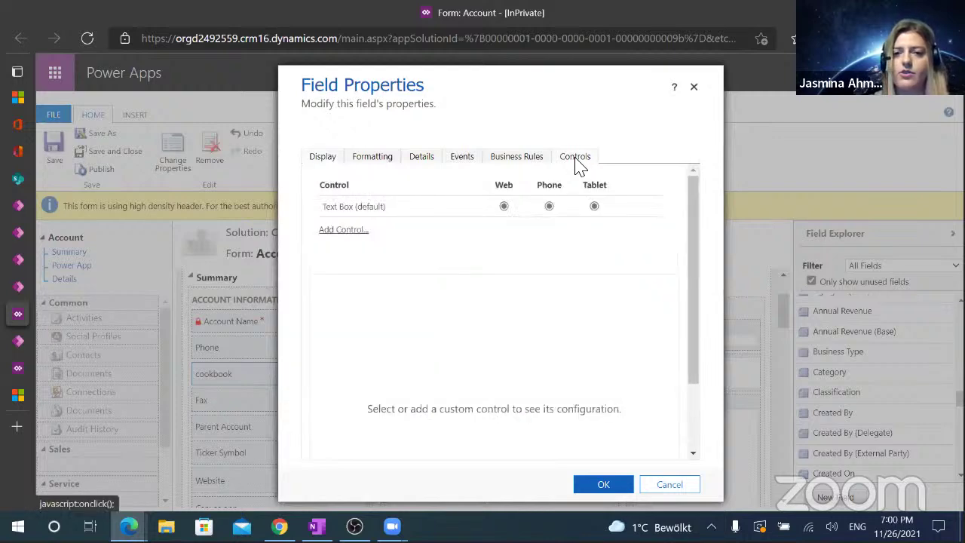
pyautogui.click(325, 234)
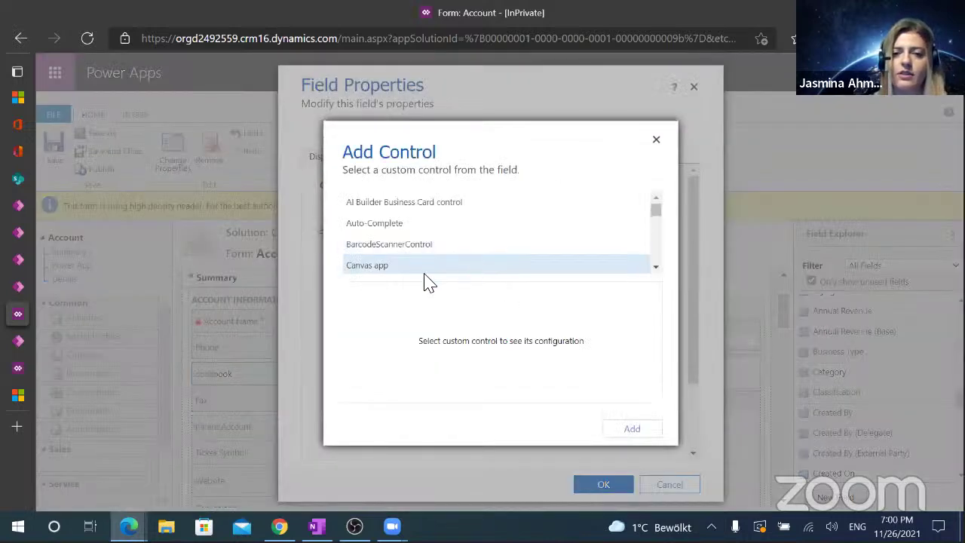
pyautogui.click(419, 271)
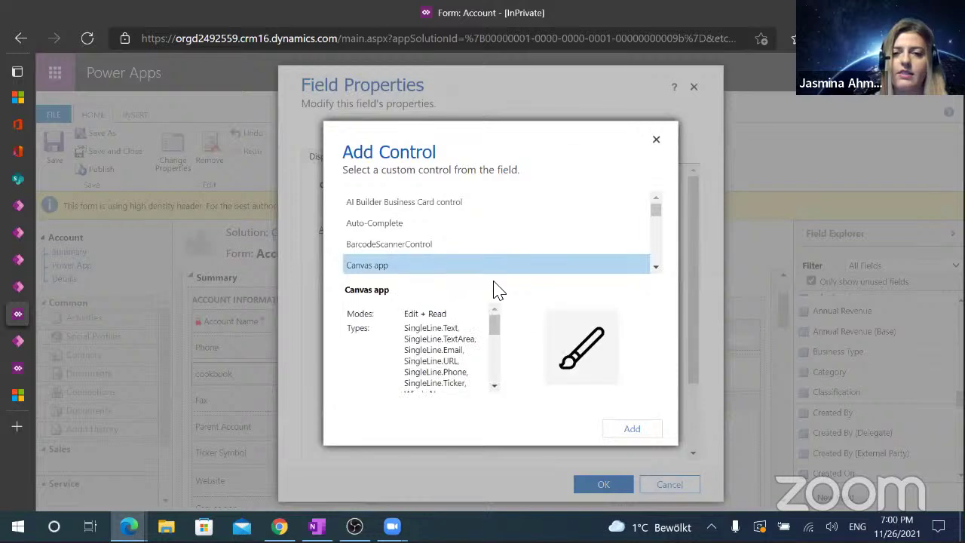
pyautogui.click(633, 429)
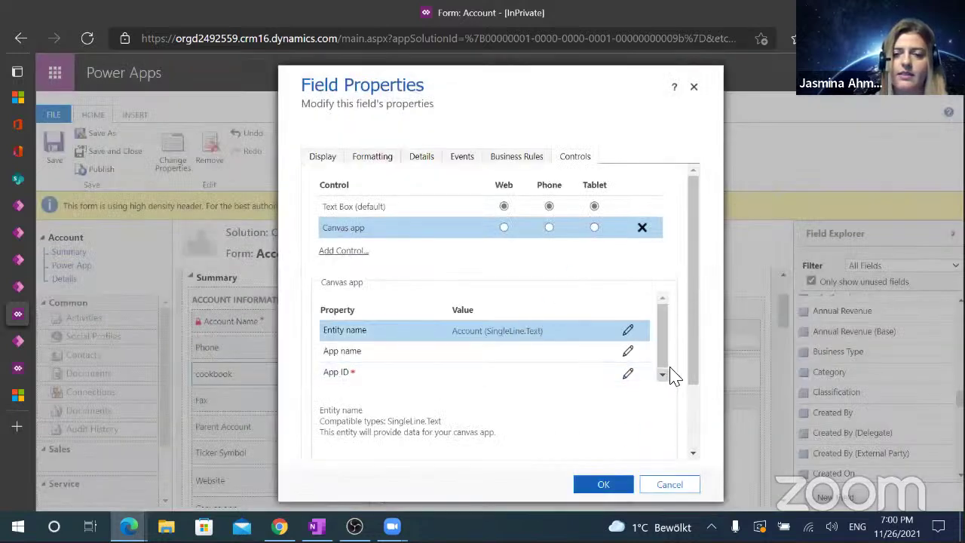
# Choose a static value binding for the Canvas app control's App name property and copy the app's name from the Cookbook details page.
pyautogui.click(629, 354)
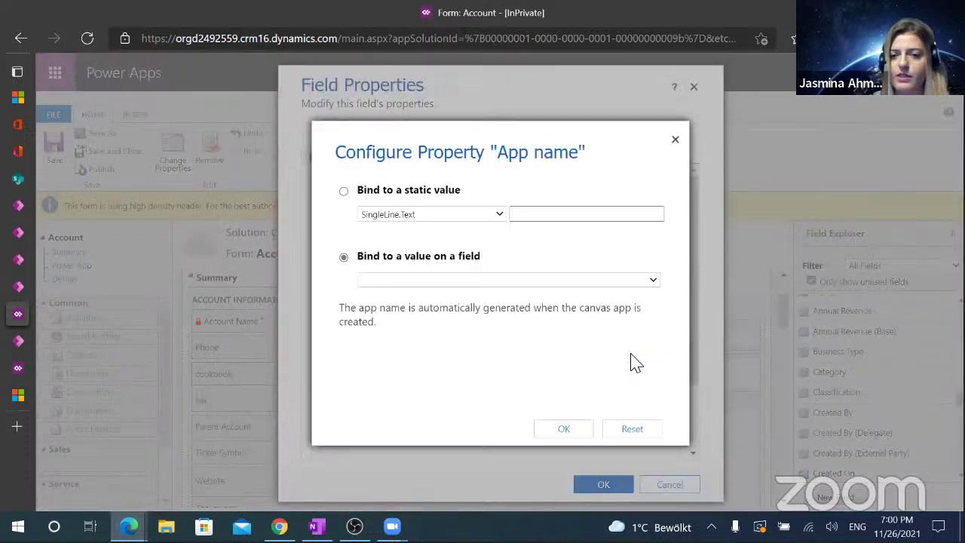
pyautogui.click(343, 193)
pyautogui.moveTo(17, 278)
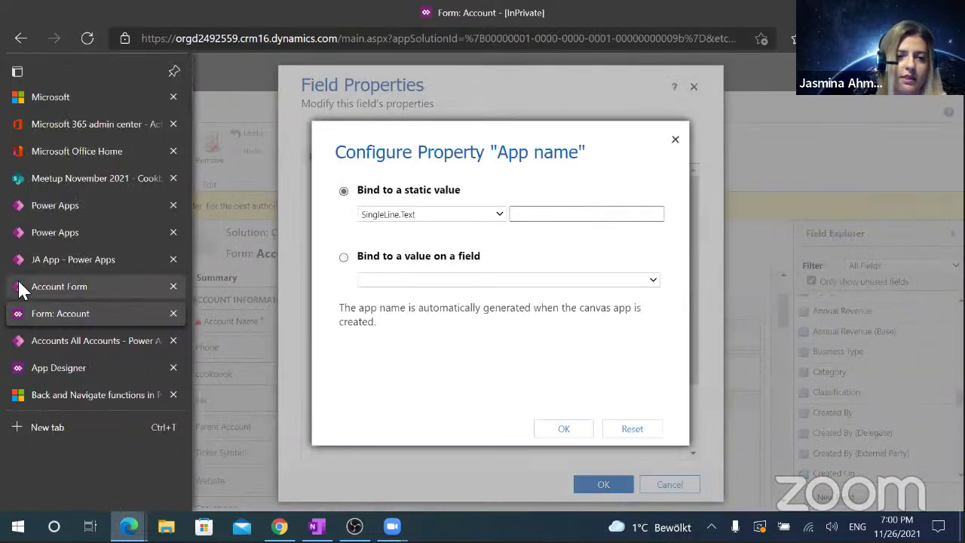
pyautogui.click(61, 230)
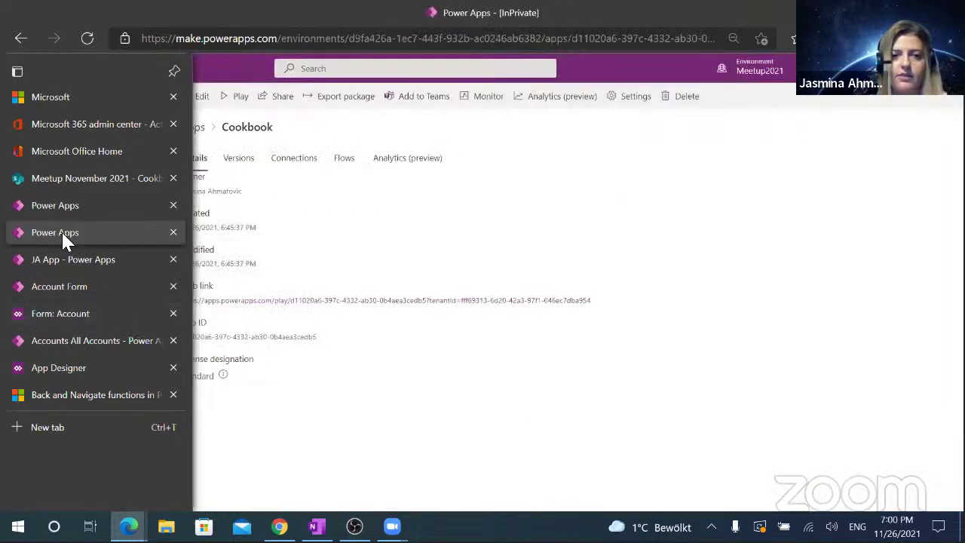
pyautogui.moveTo(342, 218); pyautogui.dragTo(280, 134)
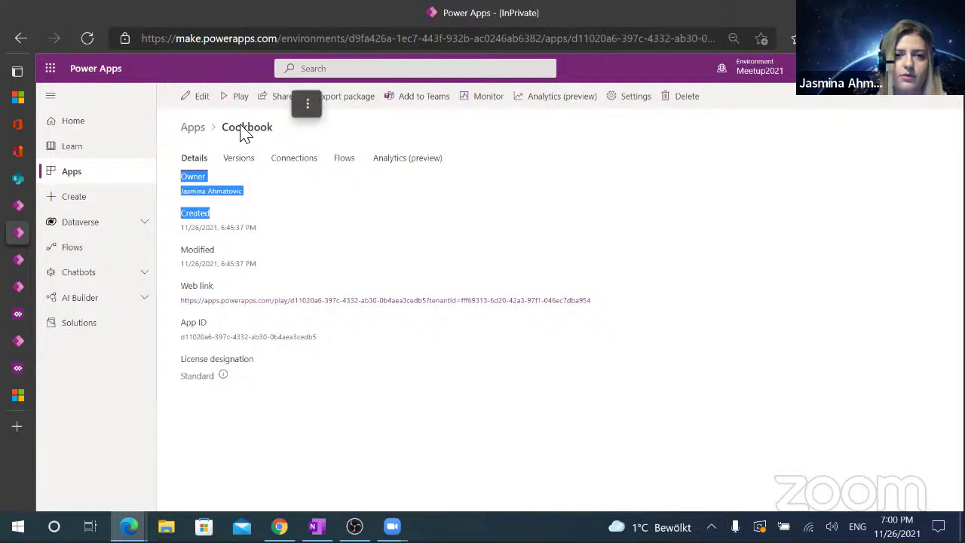
pyautogui.doubleClick(242, 131)
pyautogui.hotkey('ctrl', 'c')
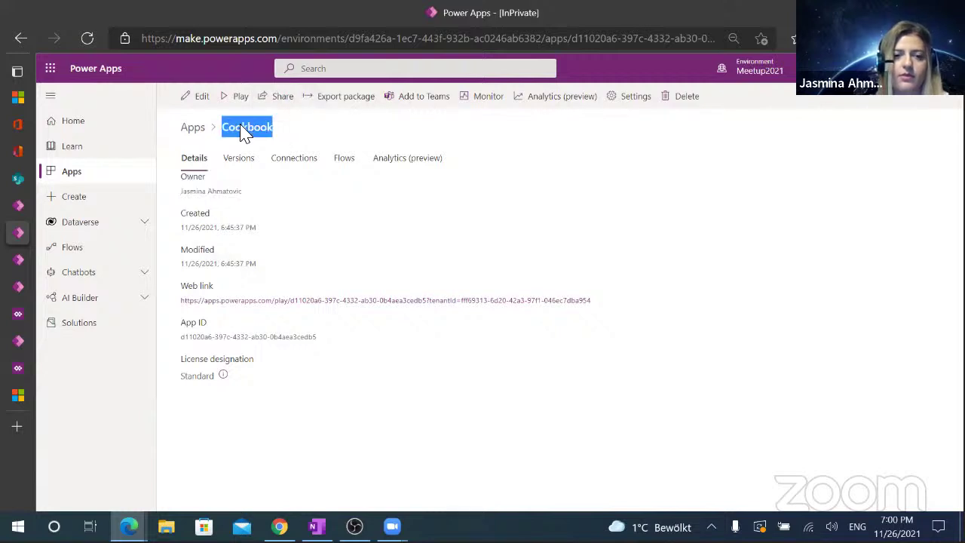
pyautogui.hotkey('alt', 'Tab')
pyautogui.hotkey('alt', 'shift', 'Tab')
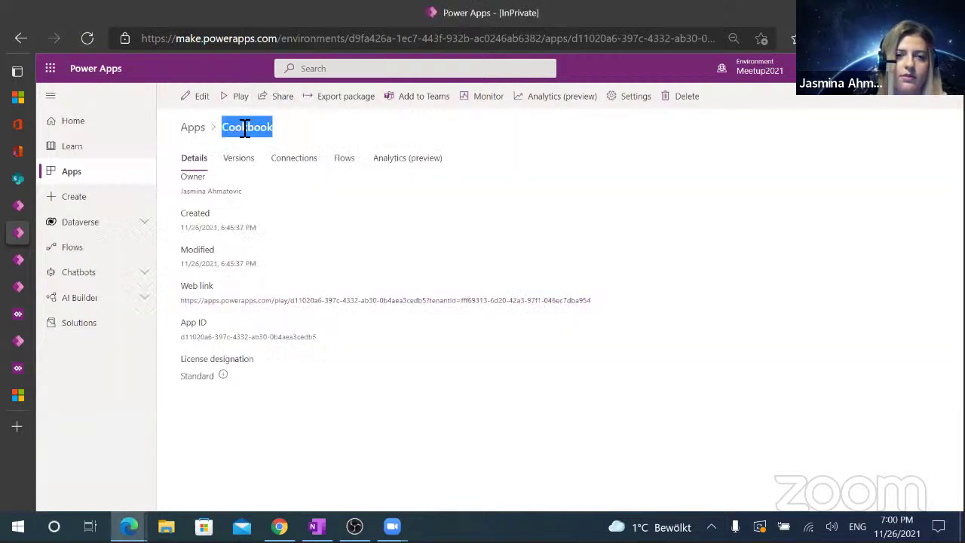
# Return to the Account form's field properties, bind App name to the static value Cookbook, and use the Canvas app control for Web.
pyautogui.click(20, 349)
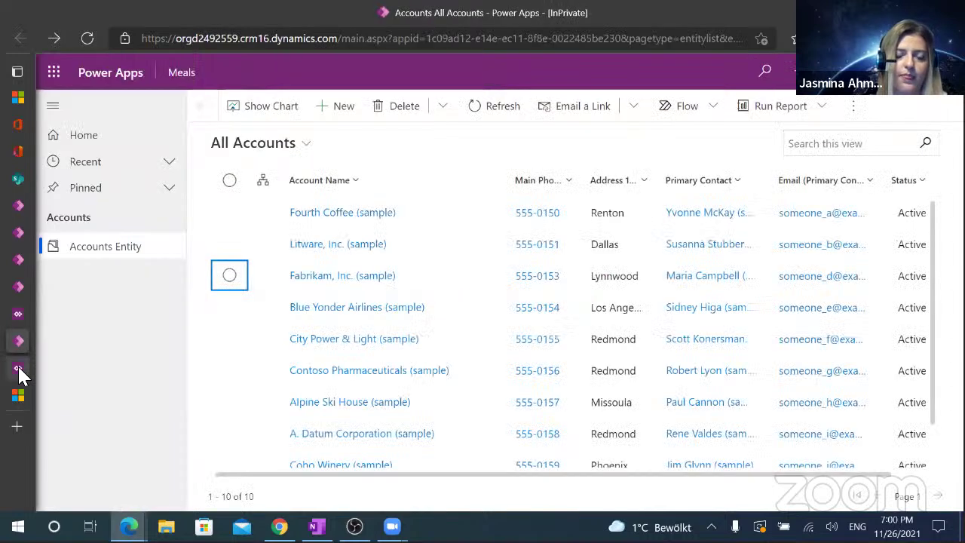
pyautogui.click(20, 369)
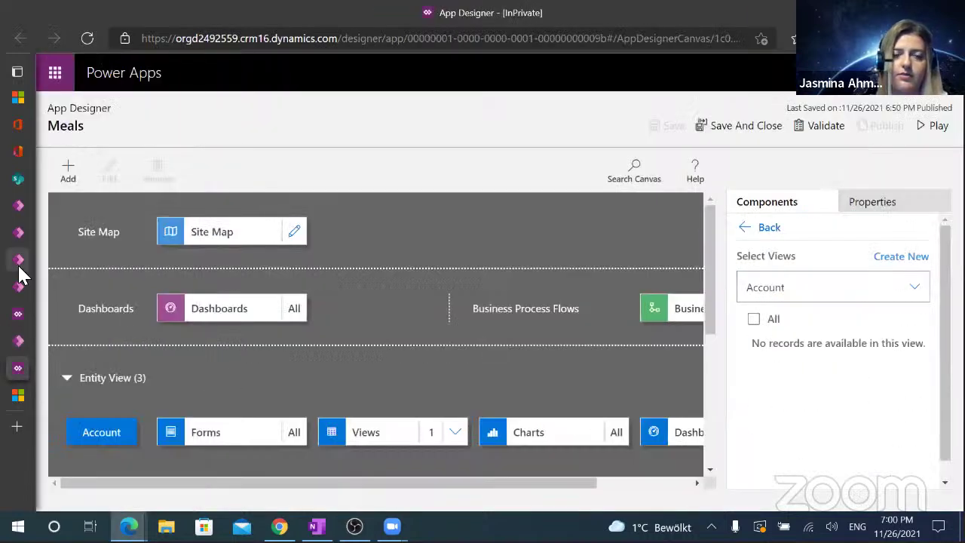
pyautogui.click(20, 270)
pyautogui.click(19, 287)
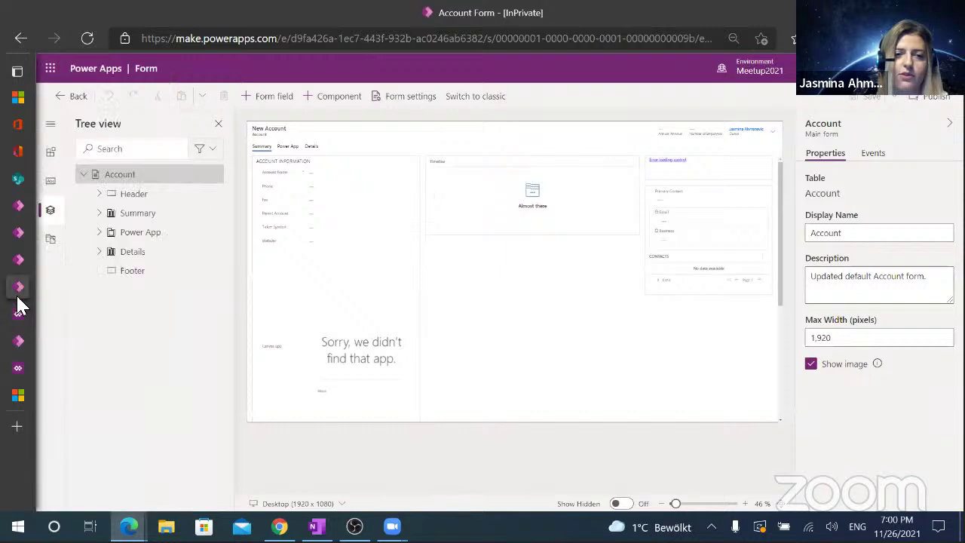
pyautogui.click(19, 314)
pyautogui.click(591, 219)
pyautogui.hotkey('ctrl', 'v')
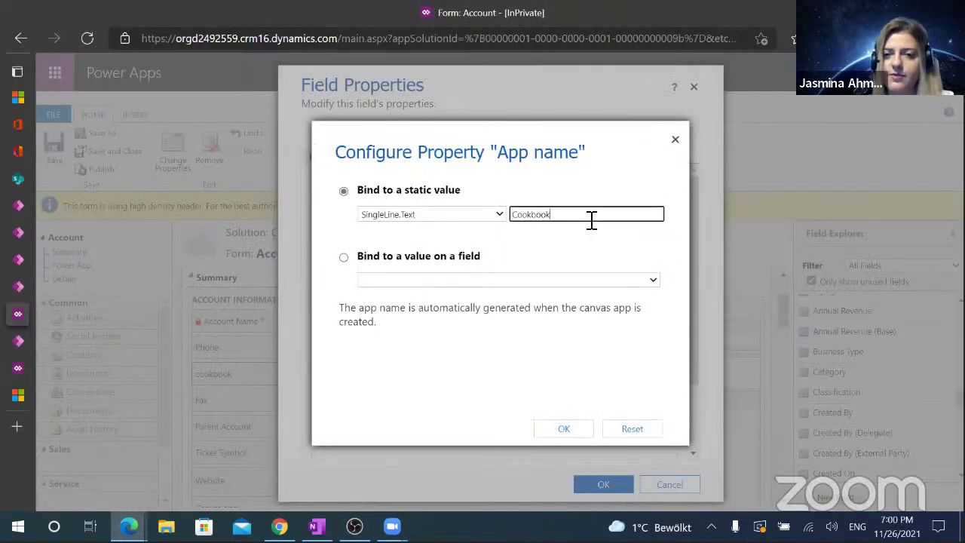
pyautogui.click(570, 431)
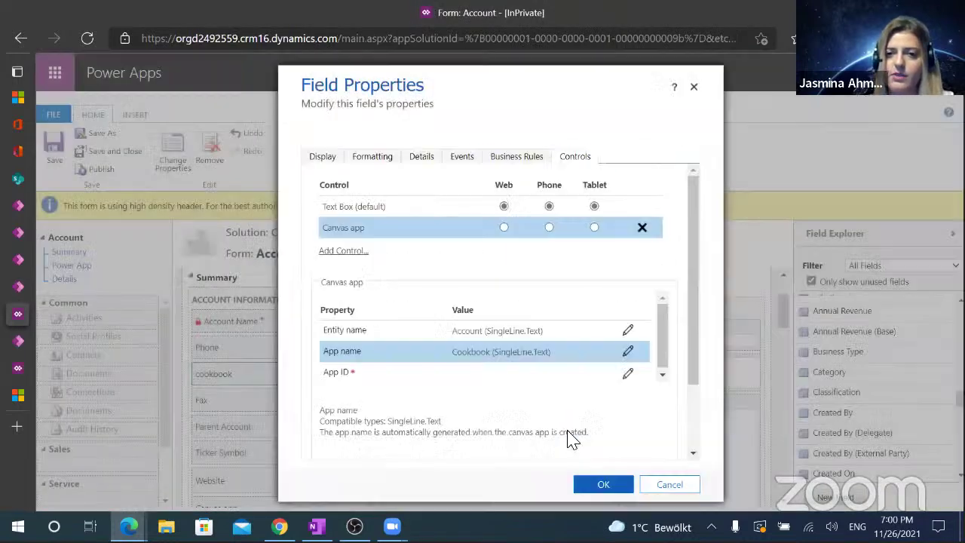
pyautogui.click(505, 227)
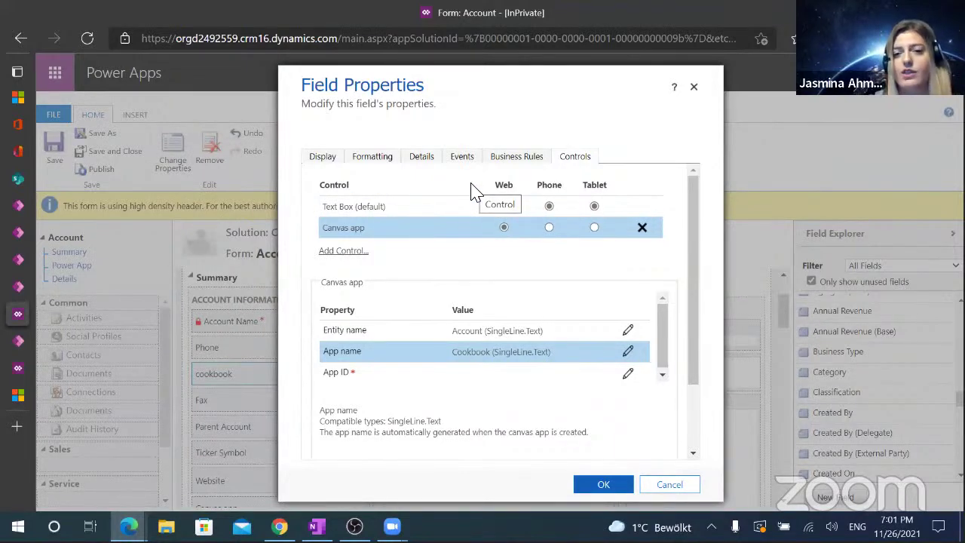
# Examine the list of custom controls that can be added to the cookbook field, without adding one.
pyautogui.click(349, 252)
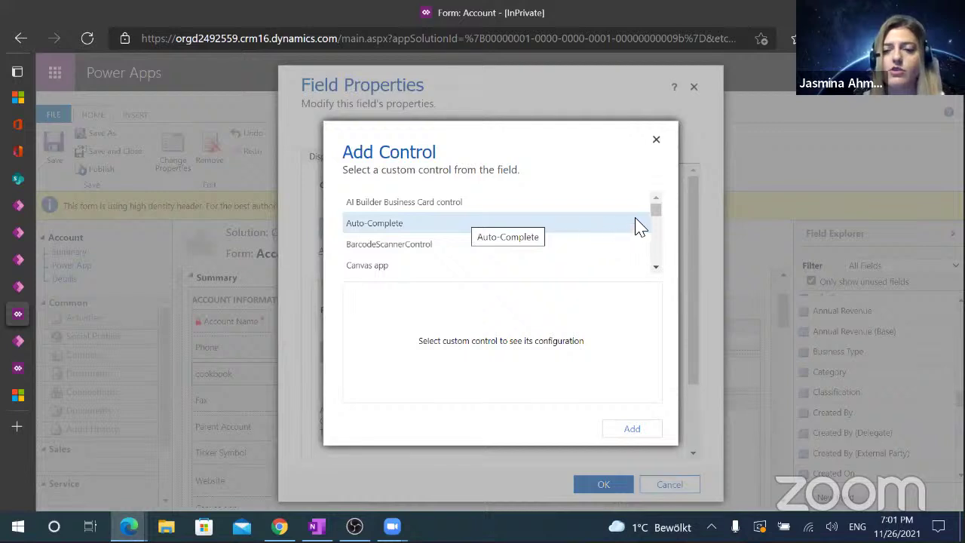
pyautogui.click(655, 267)
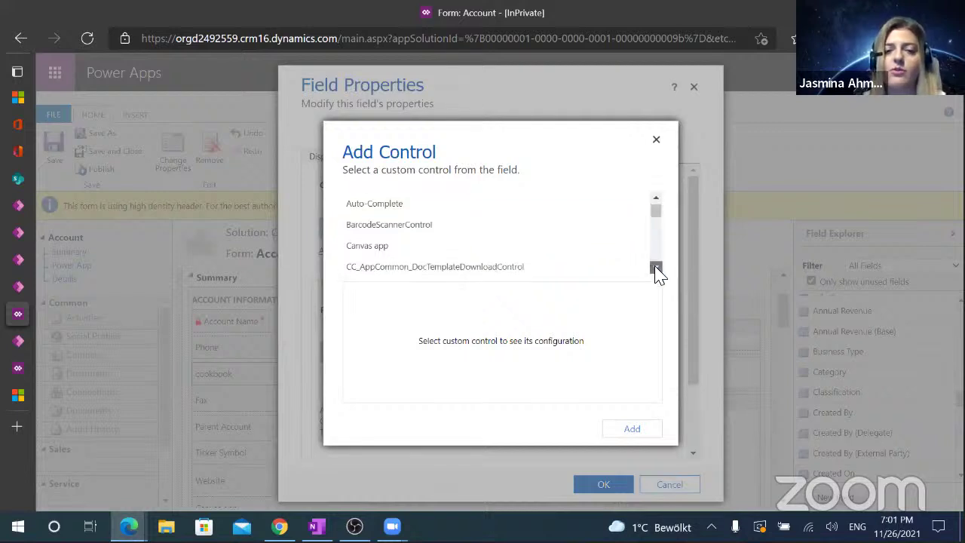
pyautogui.click(655, 268)
pyautogui.click(655, 268)
pyautogui.click(655, 267)
pyautogui.click(656, 269)
pyautogui.click(655, 269)
pyautogui.click(655, 269)
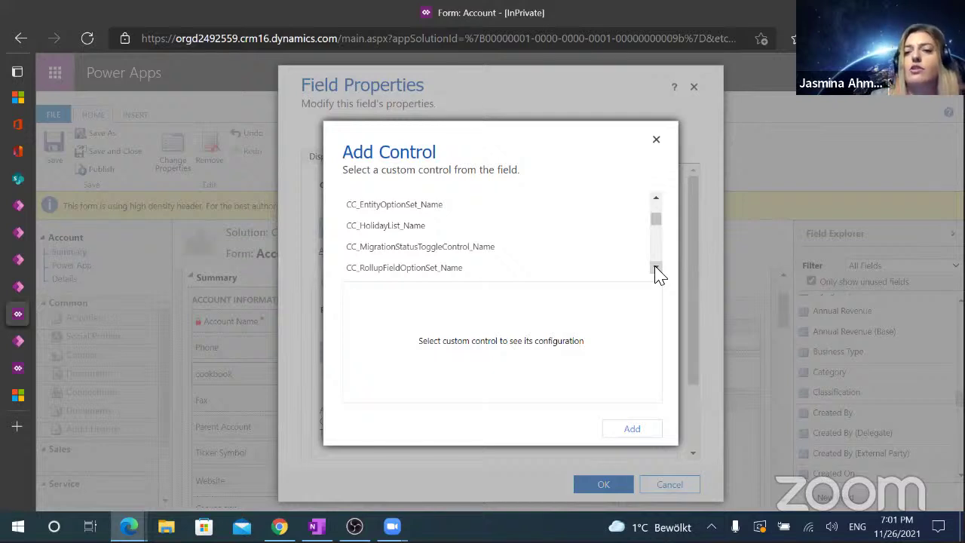
pyautogui.moveTo(657, 229); pyautogui.dragTo(658, 273)
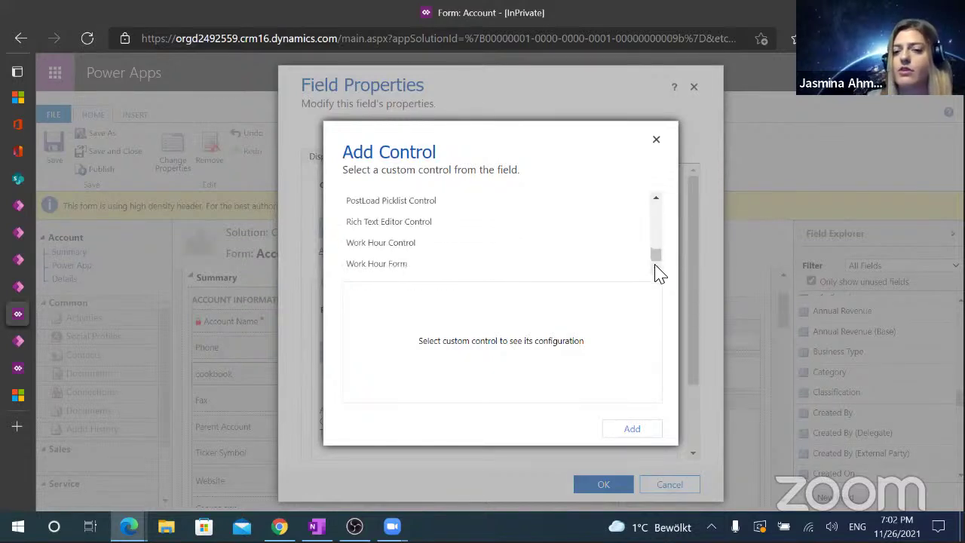
pyautogui.click(656, 145)
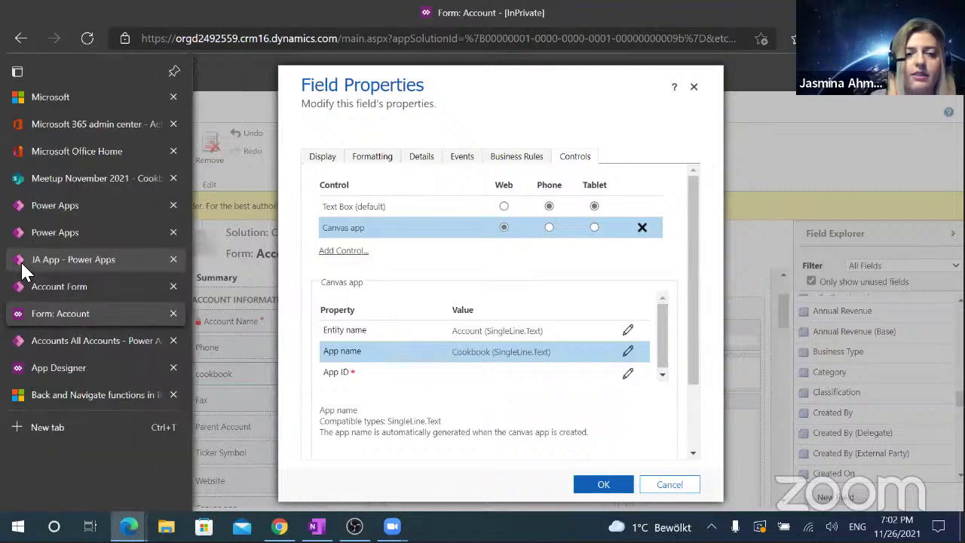
# Copy the App ID from the Cookbook app's details page.
pyautogui.click(21, 268)
pyautogui.click(21, 238)
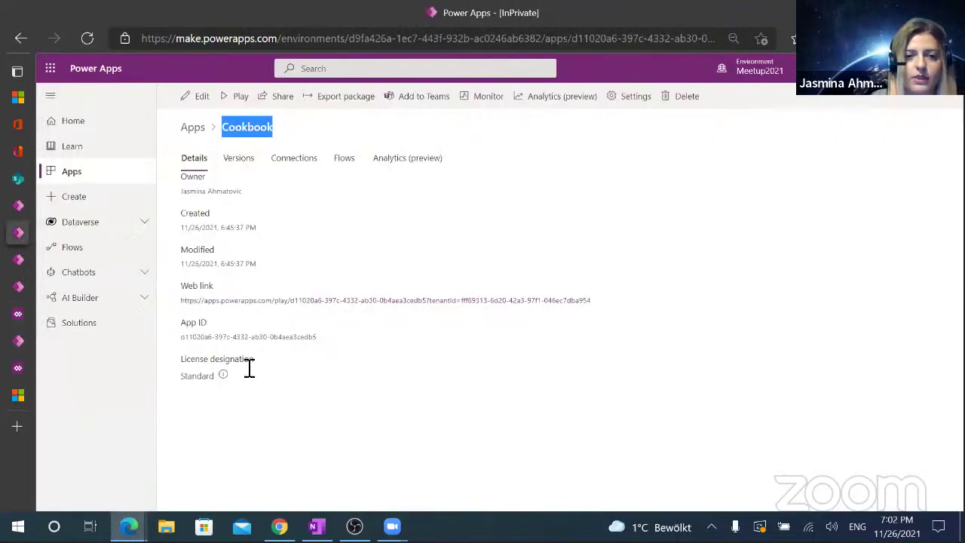
pyautogui.moveTo(183, 336); pyautogui.dragTo(329, 337)
pyautogui.hotkey('ctrl', 'c')
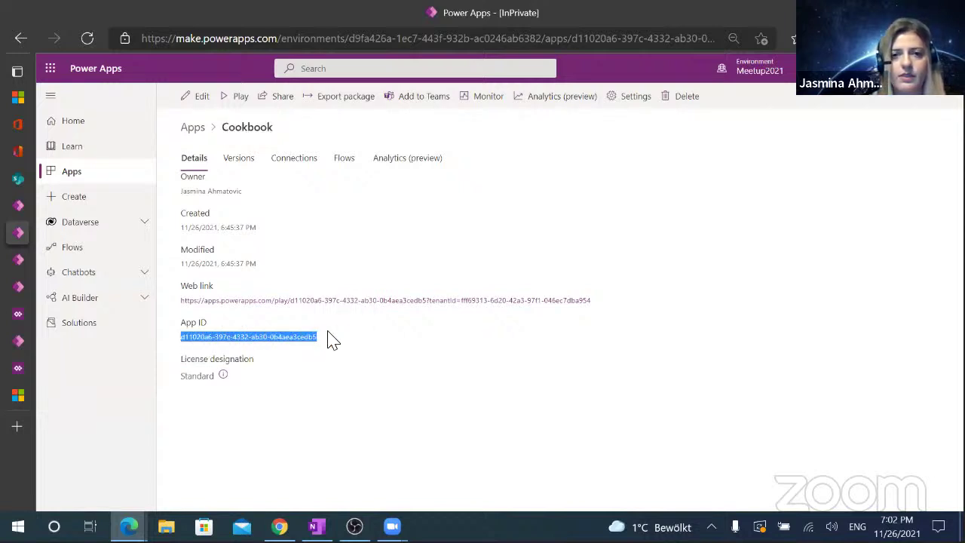
pyautogui.click(637, 98)
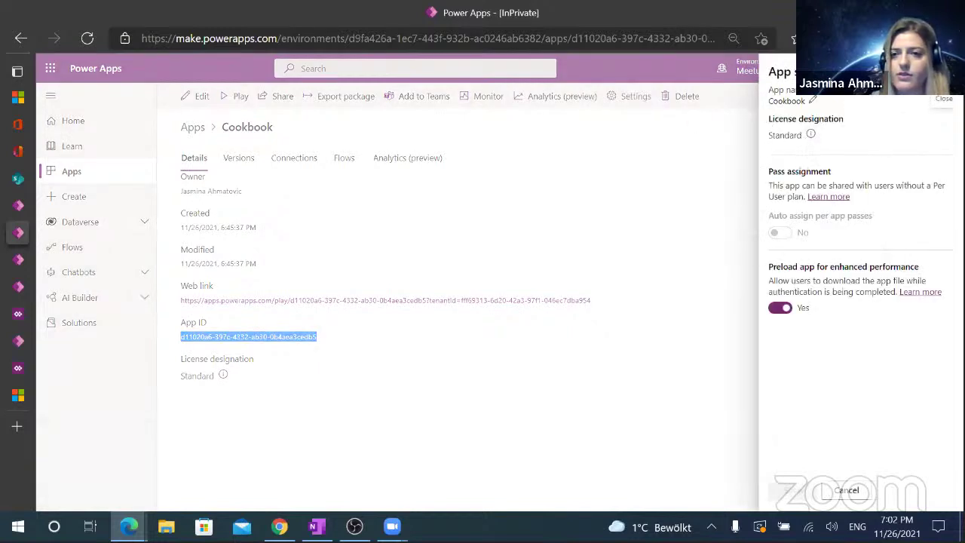
pyautogui.click(943, 75)
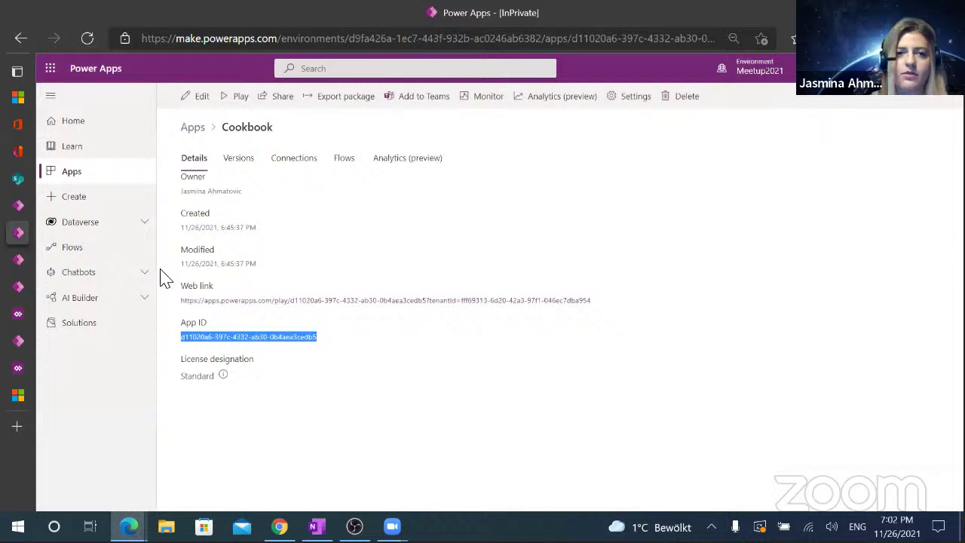
# Return to the cookbook field's properties and bind the Canvas app control's App ID property to the copied ID as a static value.
pyautogui.moveTo(30, 335)
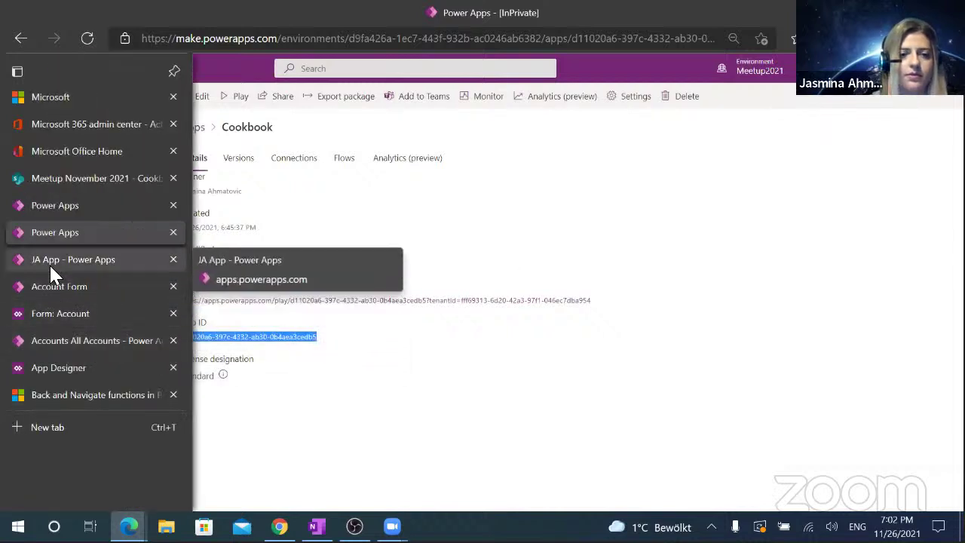
pyautogui.click(50, 288)
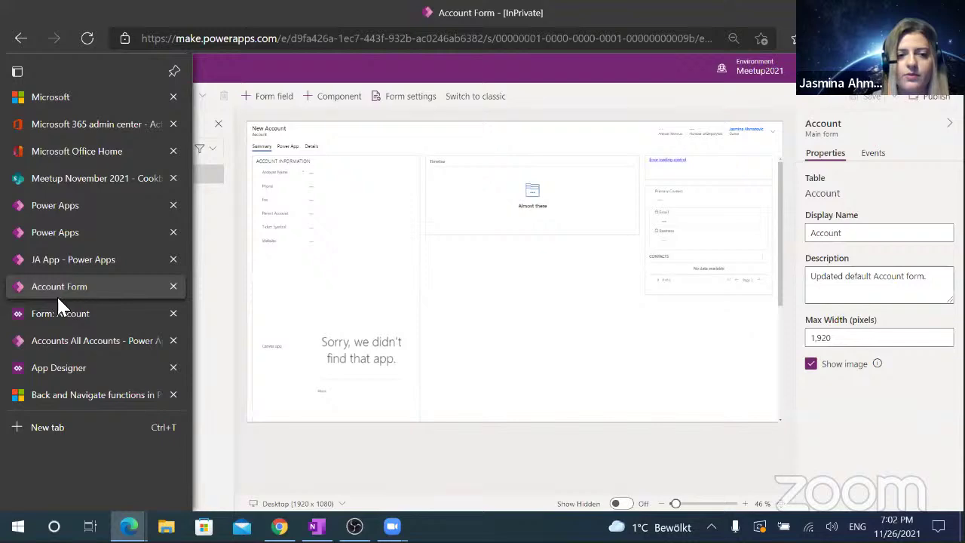
pyautogui.click(79, 367)
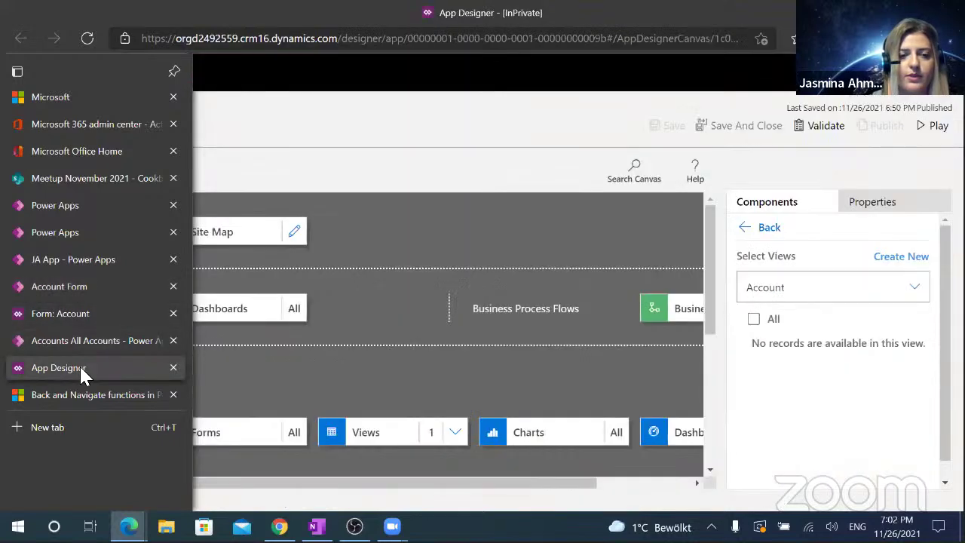
pyautogui.click(68, 314)
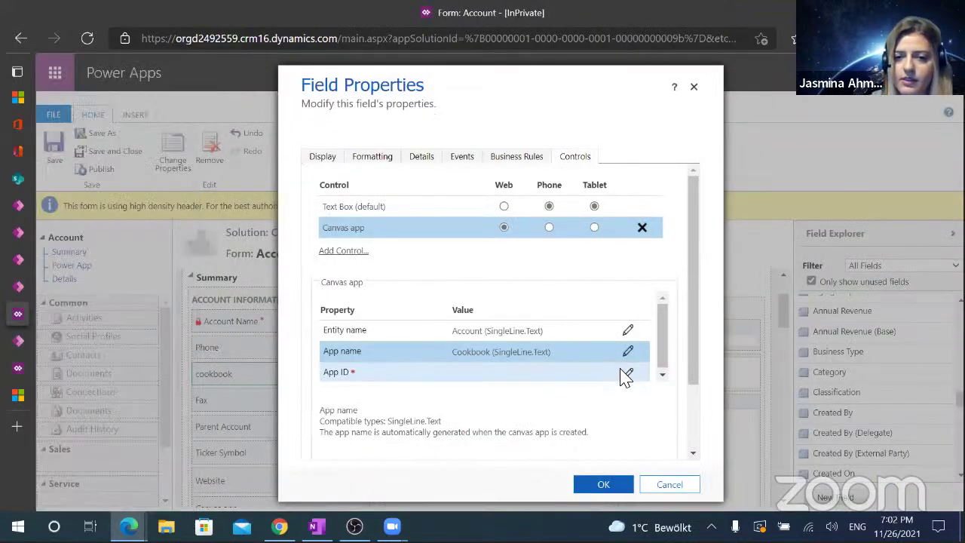
pyautogui.click(628, 373)
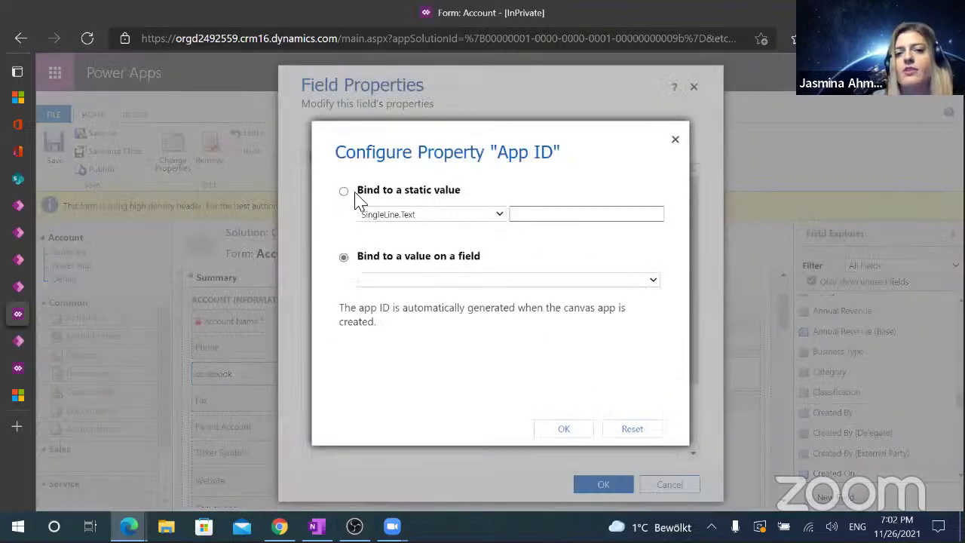
pyautogui.click(344, 193)
pyautogui.click(545, 216)
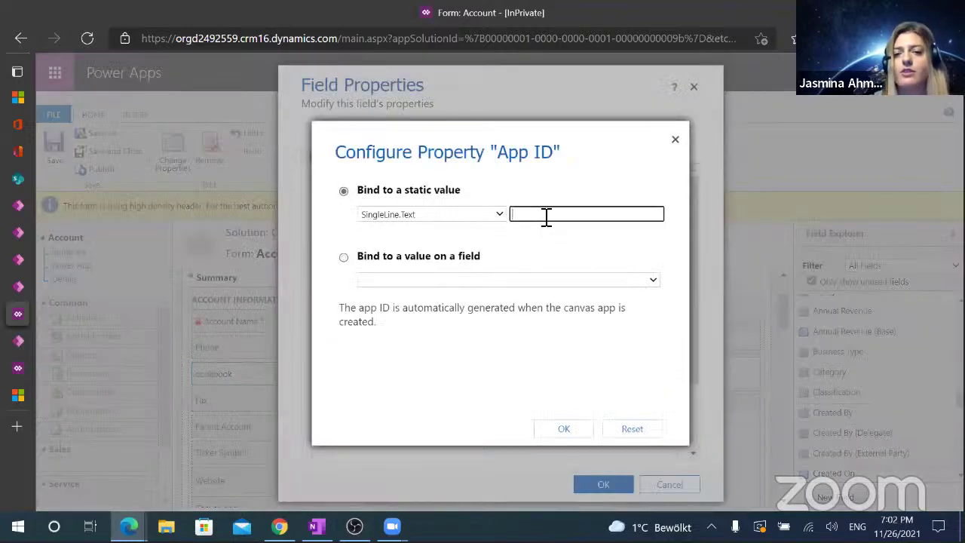
pyautogui.hotkey('ctrl', 'v')
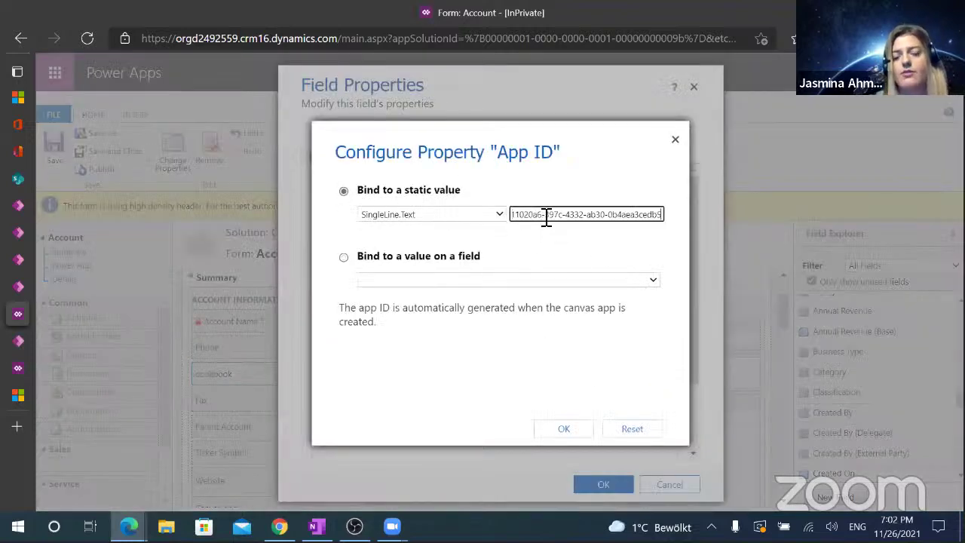
pyautogui.click(567, 430)
pyautogui.moveTo(666, 330); pyautogui.dragTo(669, 364)
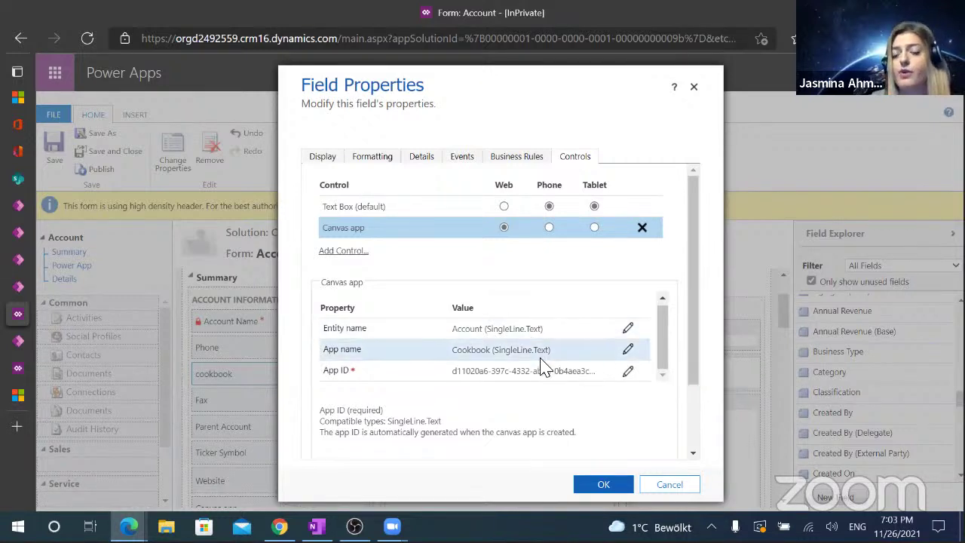
# Review the fields available for binding App name, keep the static value Cookbook, and apply the cookbook field's properties.
pyautogui.click(628, 350)
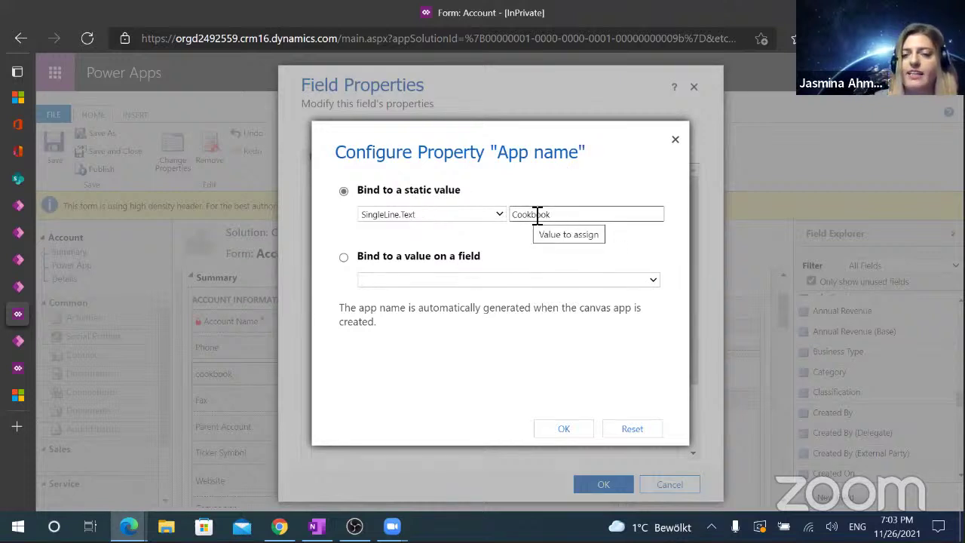
pyautogui.click(563, 285)
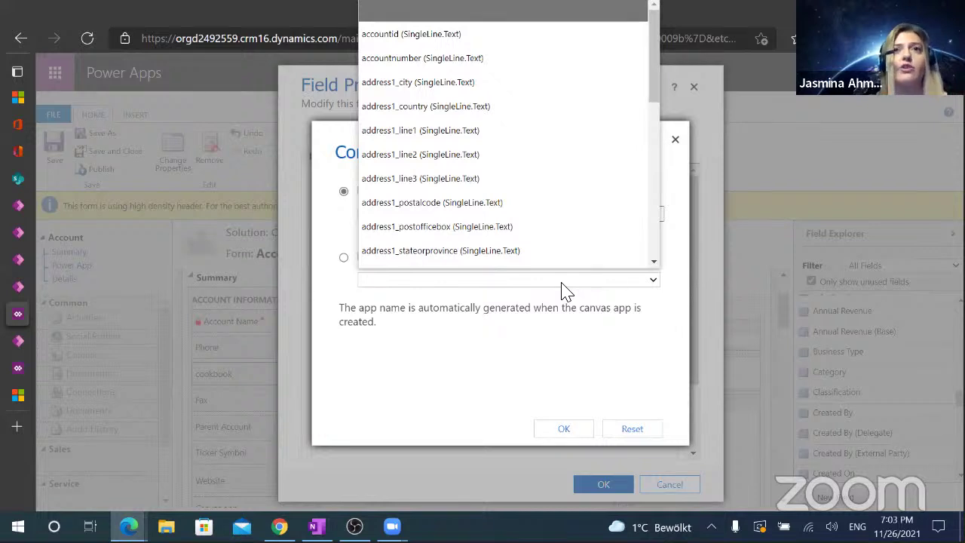
pyautogui.moveTo(661, 95); pyautogui.dragTo(656, 260)
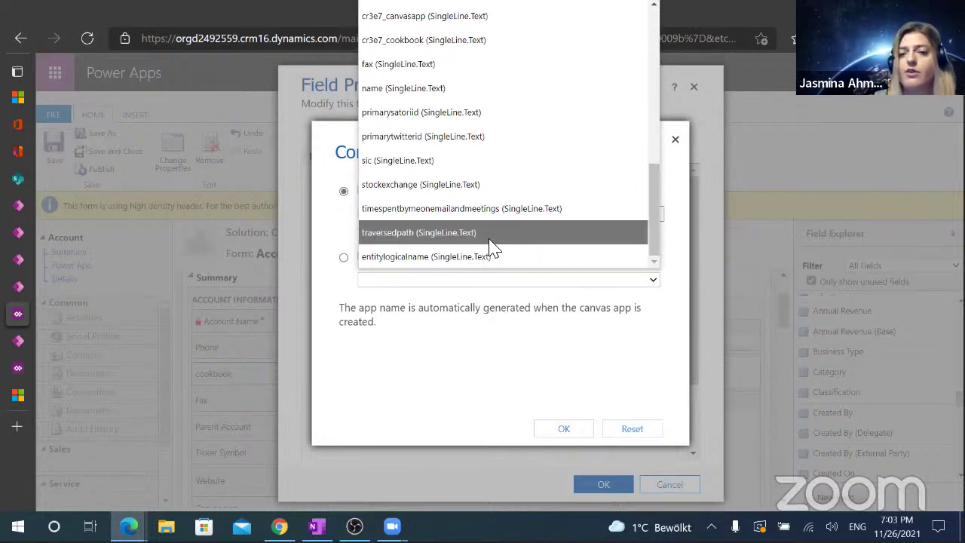
pyautogui.click(343, 234)
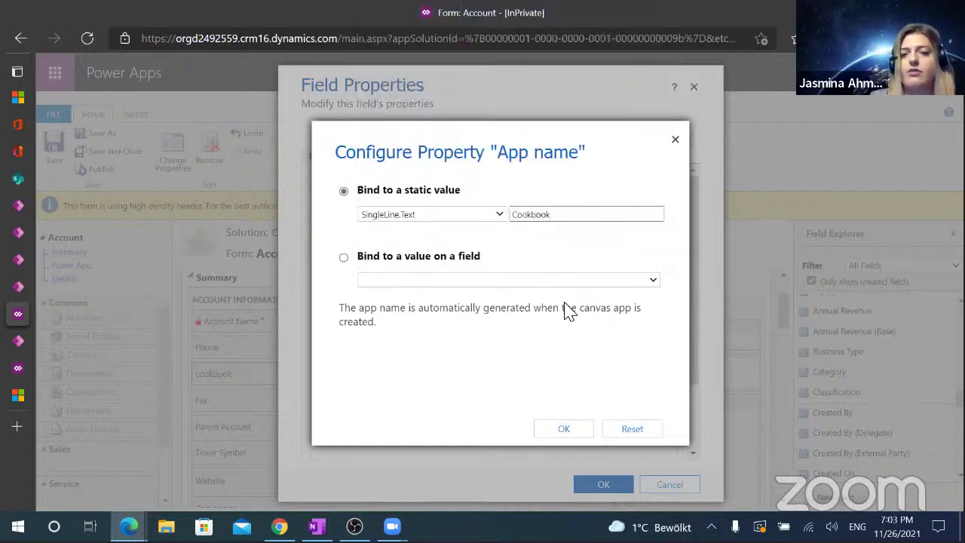
pyautogui.click(579, 436)
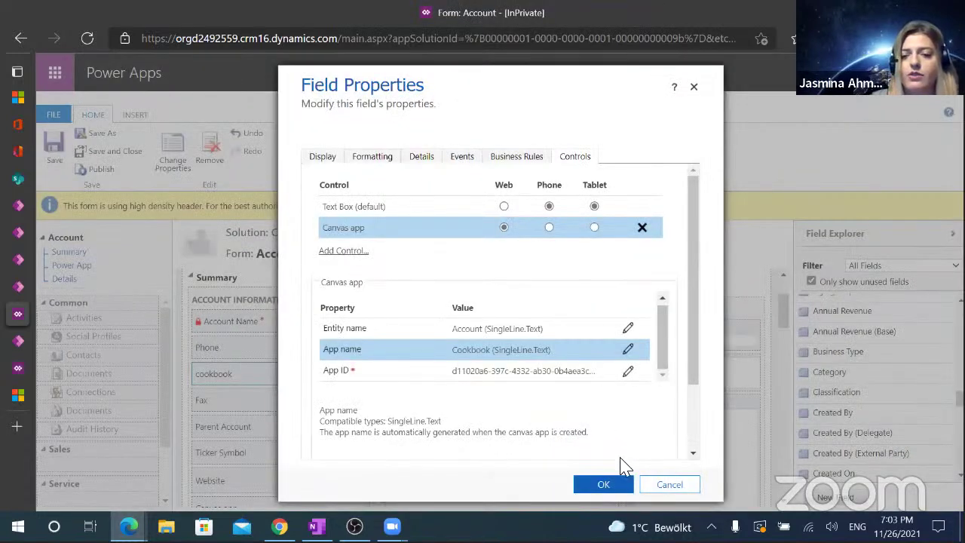
pyautogui.click(603, 484)
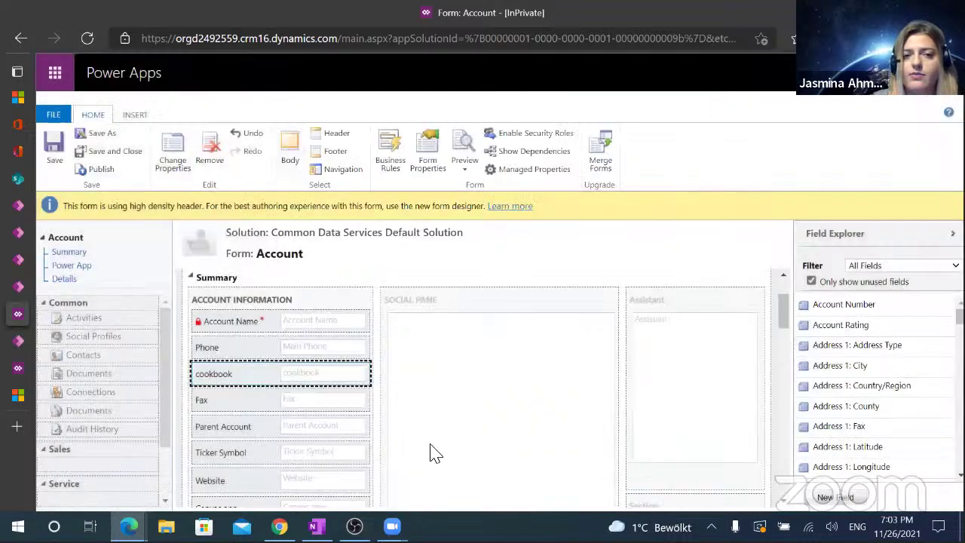
# Save and publish the Account form, and check the embedded Cookbook app in the modern form designer.
pyautogui.click(51, 151)
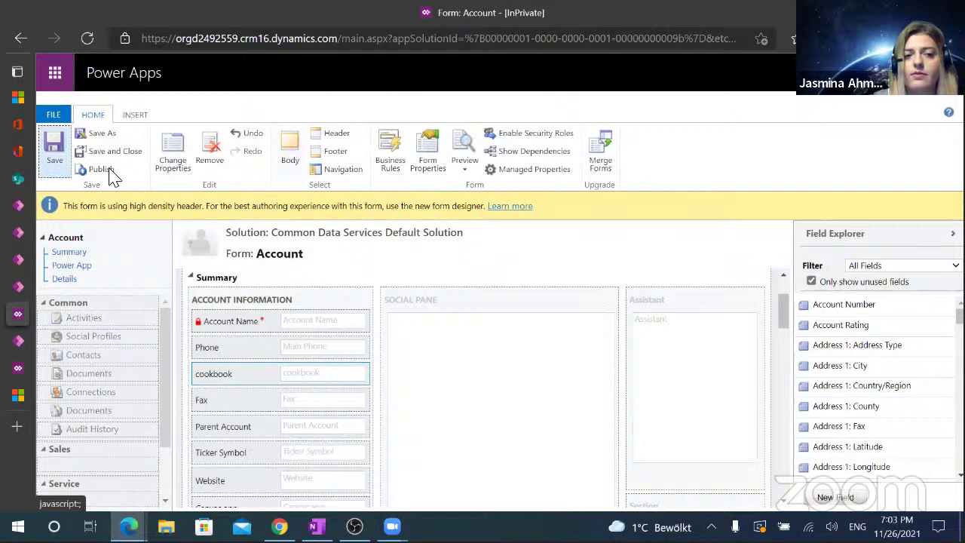
pyautogui.click(111, 174)
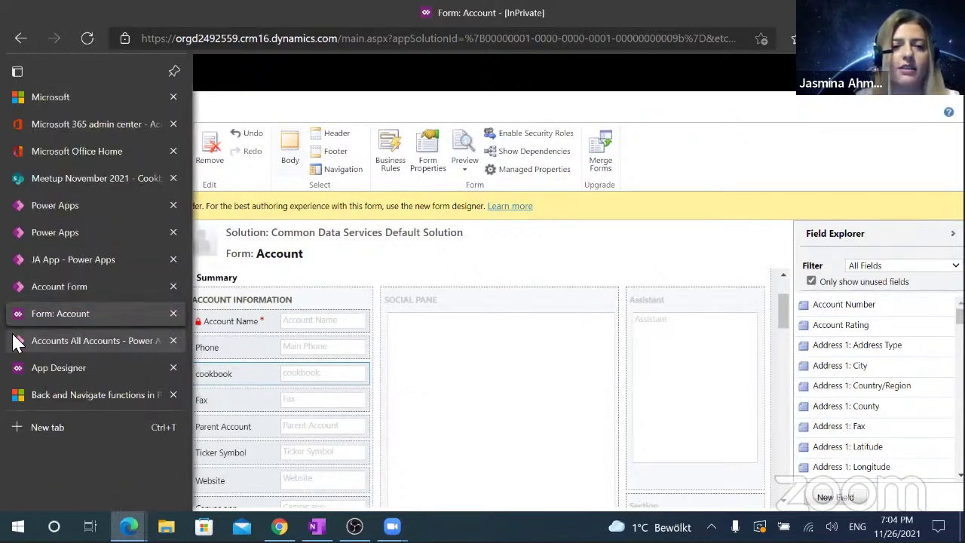
pyautogui.click(29, 341)
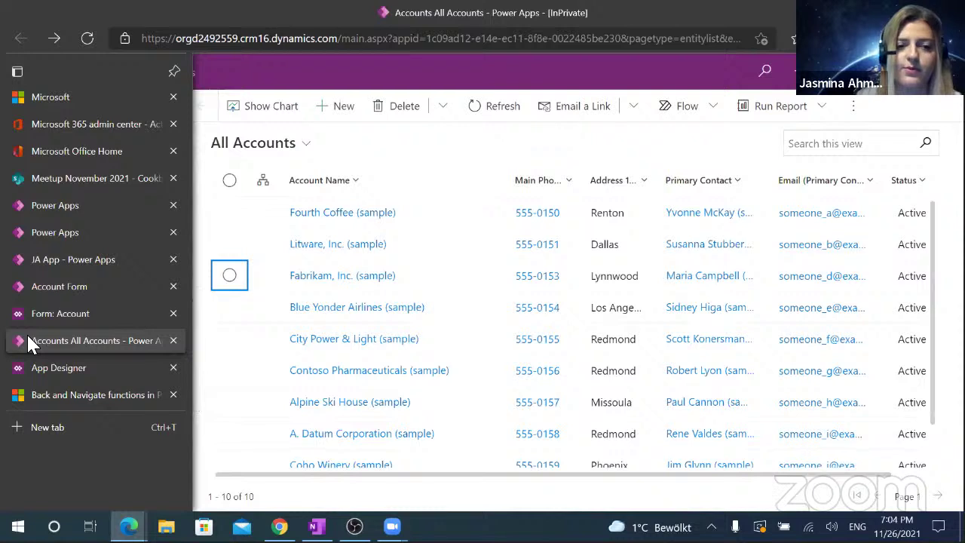
pyautogui.click(35, 288)
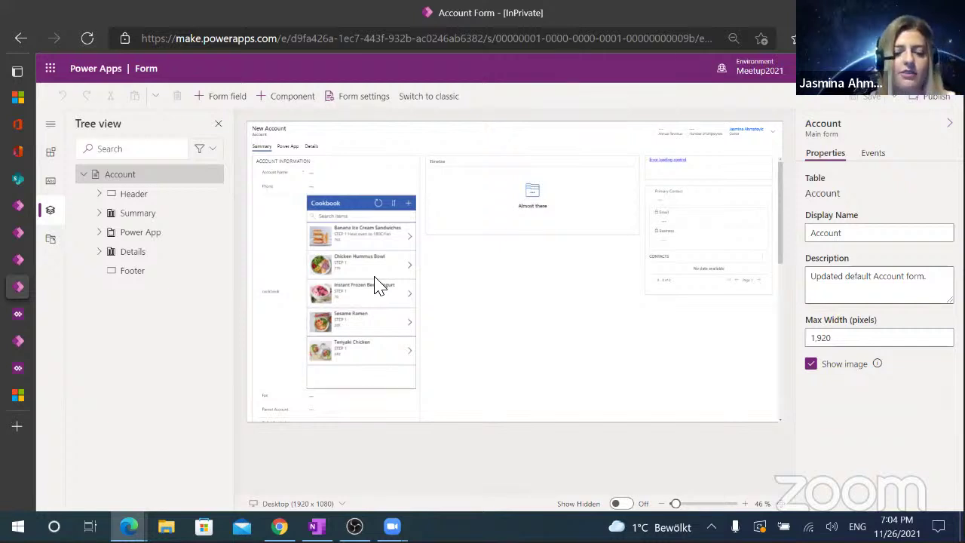
# Switch to the Meetup 2021 presentation in Google Slides and start presenting from the "Thank you ! Q&A" slide.
pyautogui.hotkey('alt', 'Tab')
pyautogui.hotkey('alt', 'Tab')
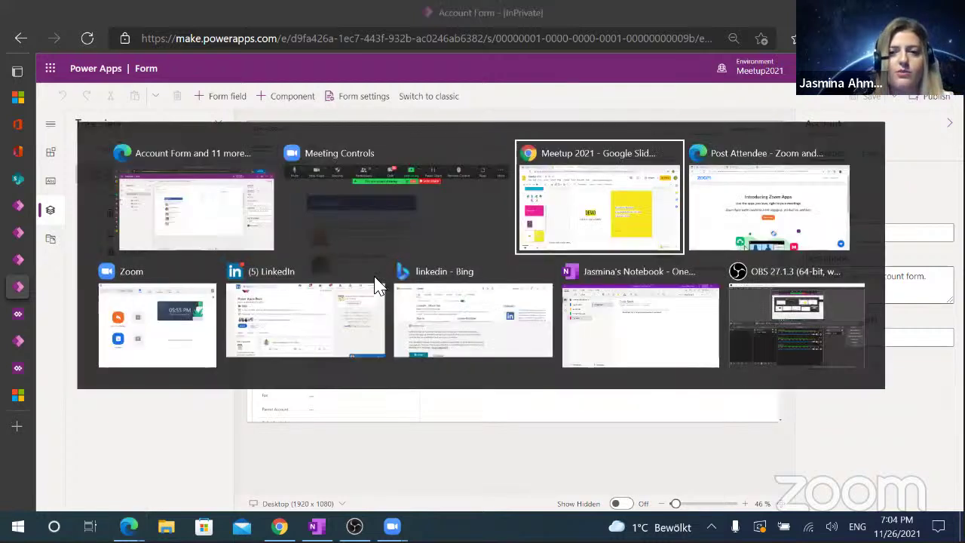
pyautogui.scroll(-2, 164, 388)
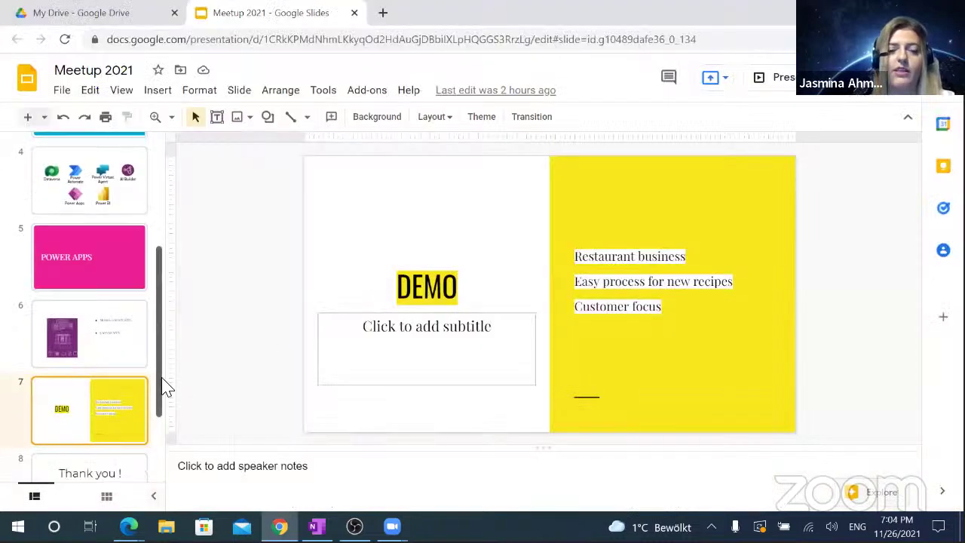
pyautogui.scroll(-1, 166, 411)
pyautogui.click(125, 399)
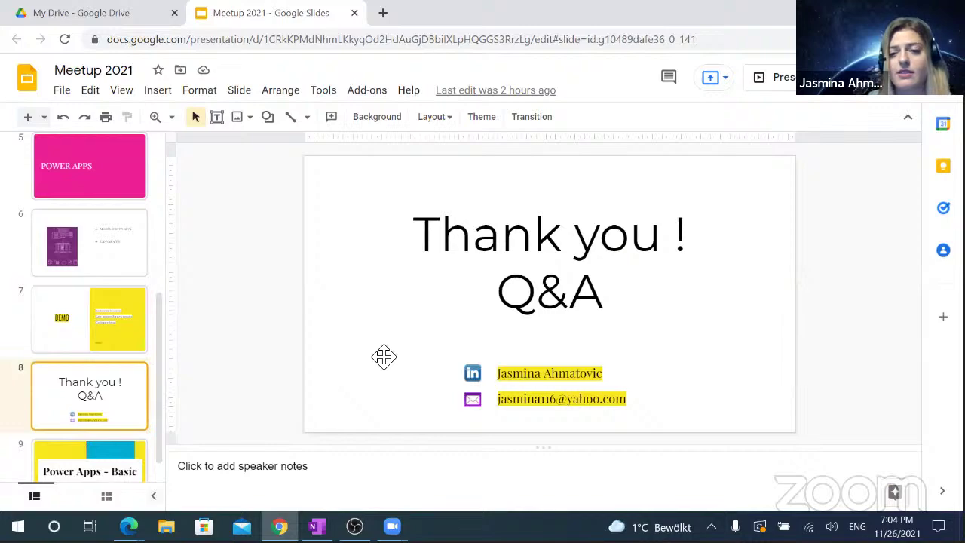
pyautogui.click(773, 77)
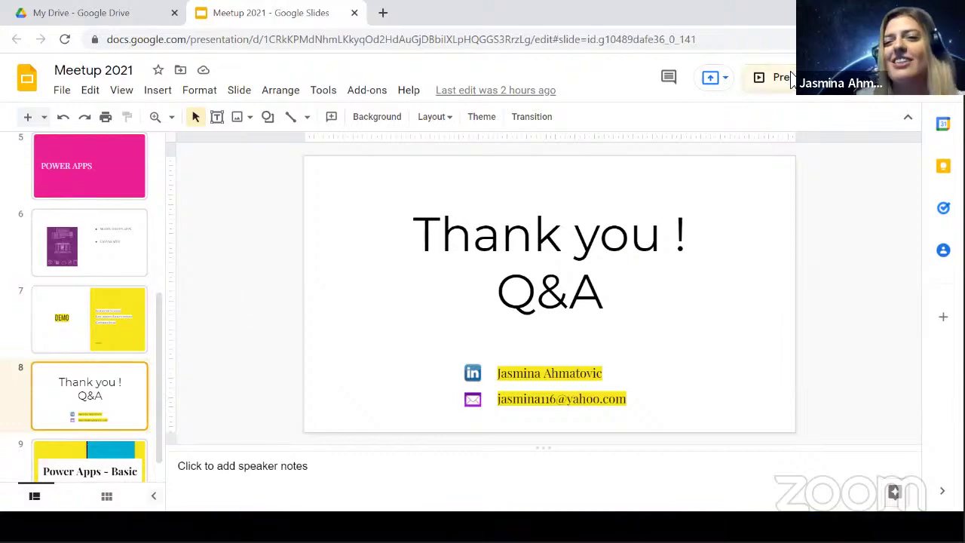